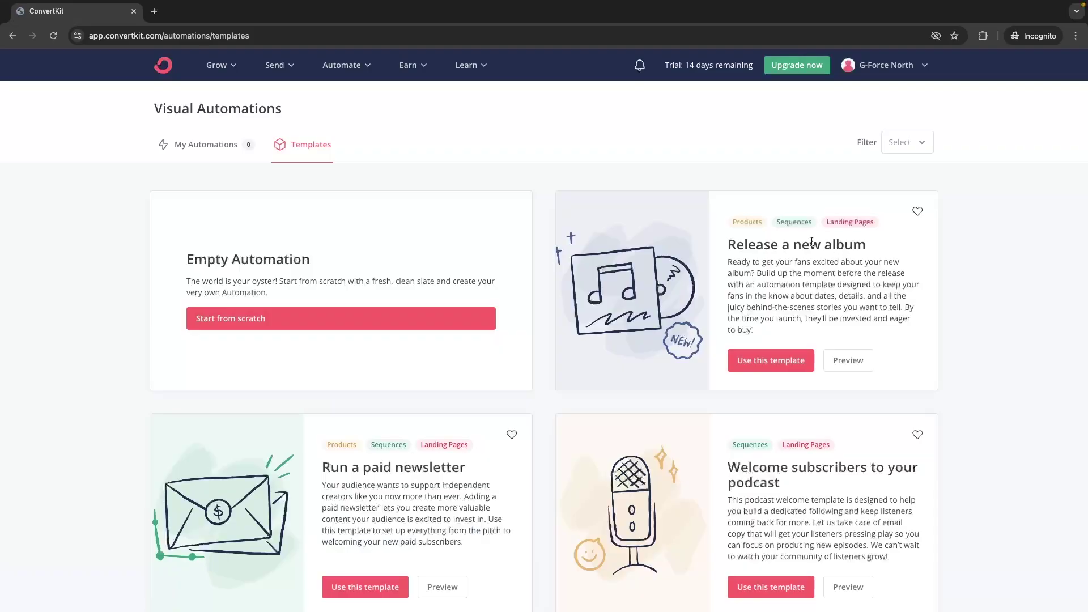
scroll(833, 260, "down", 2)
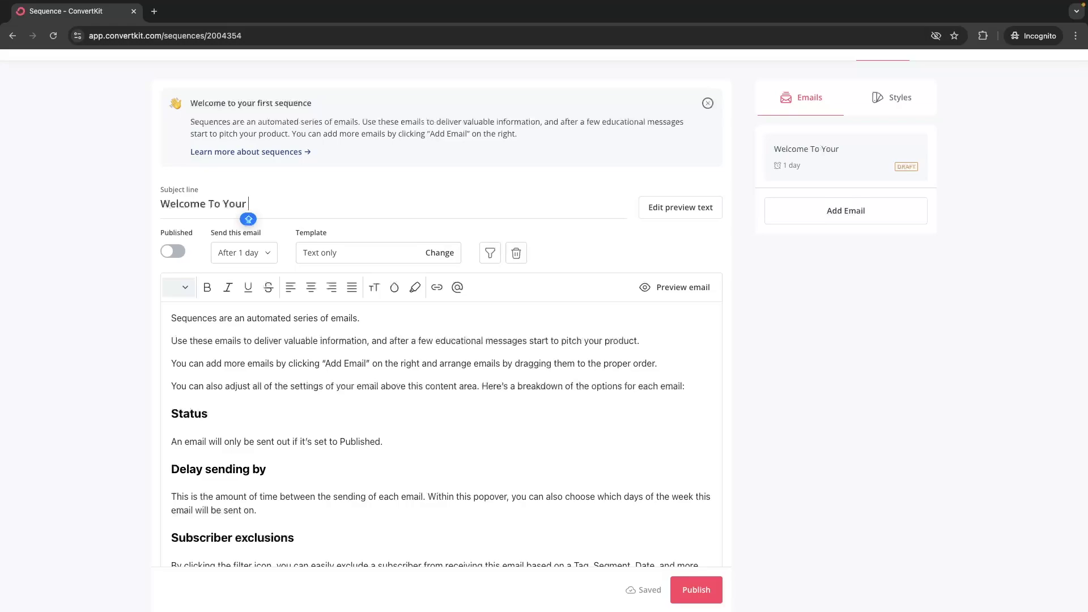
type("New U")
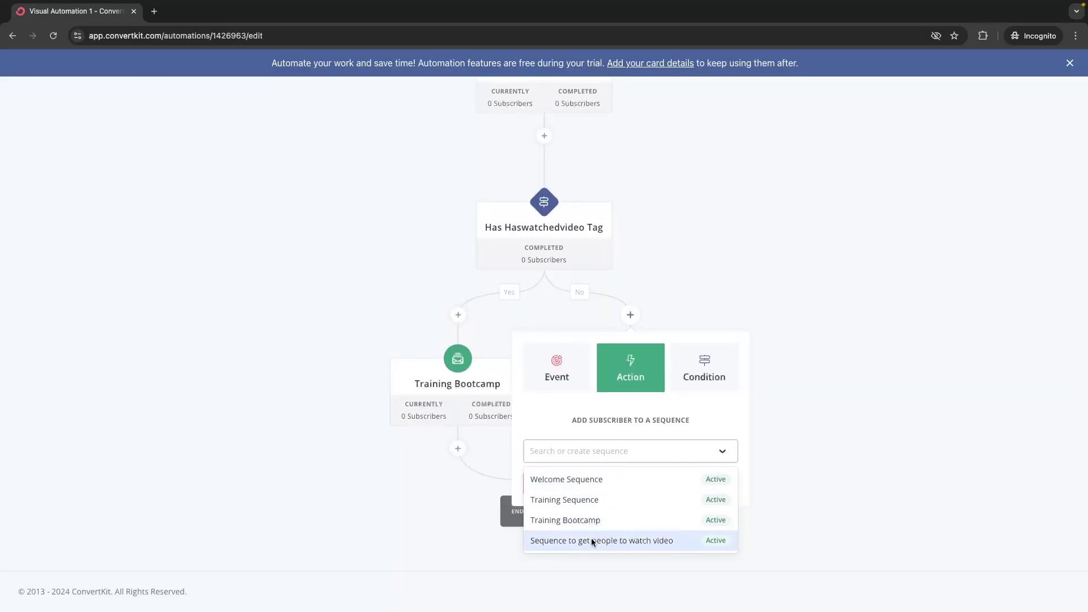
Step: Add an action to the No branch that adds subscribers to "Sequence to get people to watch video"
left_click(590, 539)
left_click(574, 485)
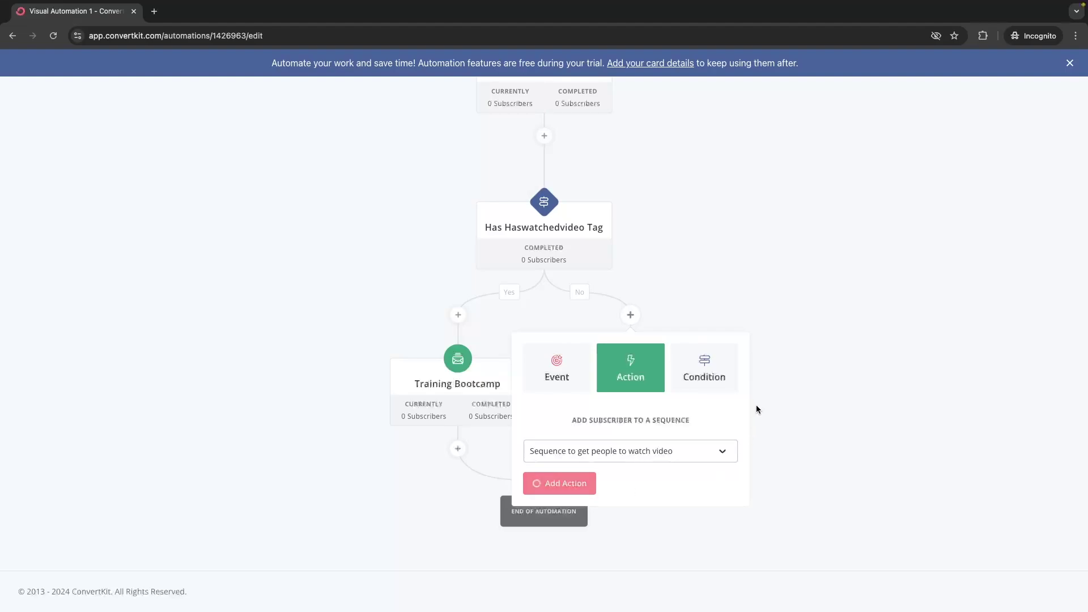
scroll(754, 395, "down", 5)
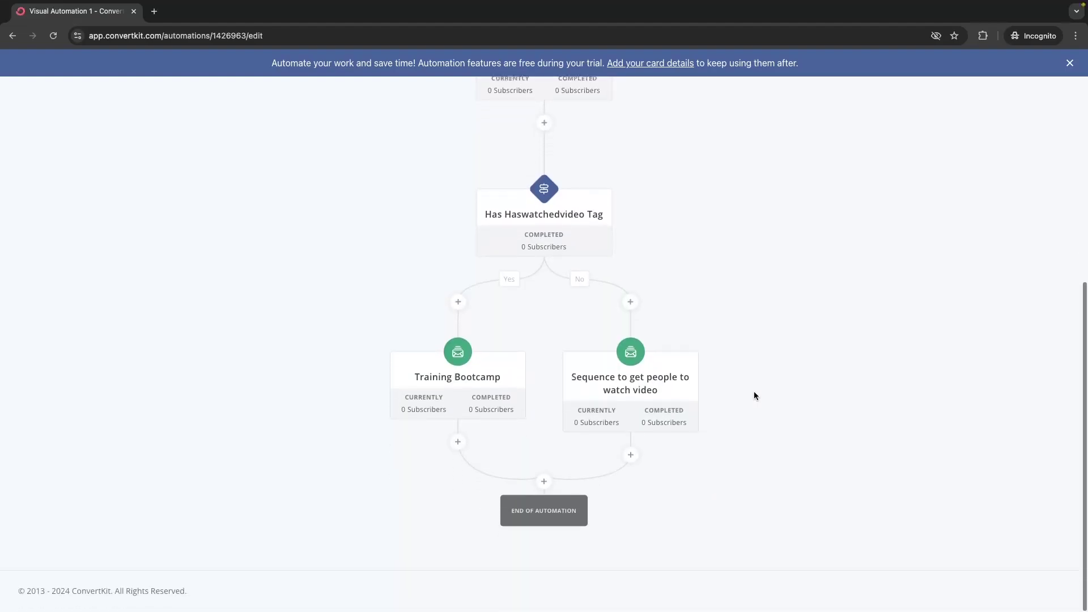
left_click(631, 456)
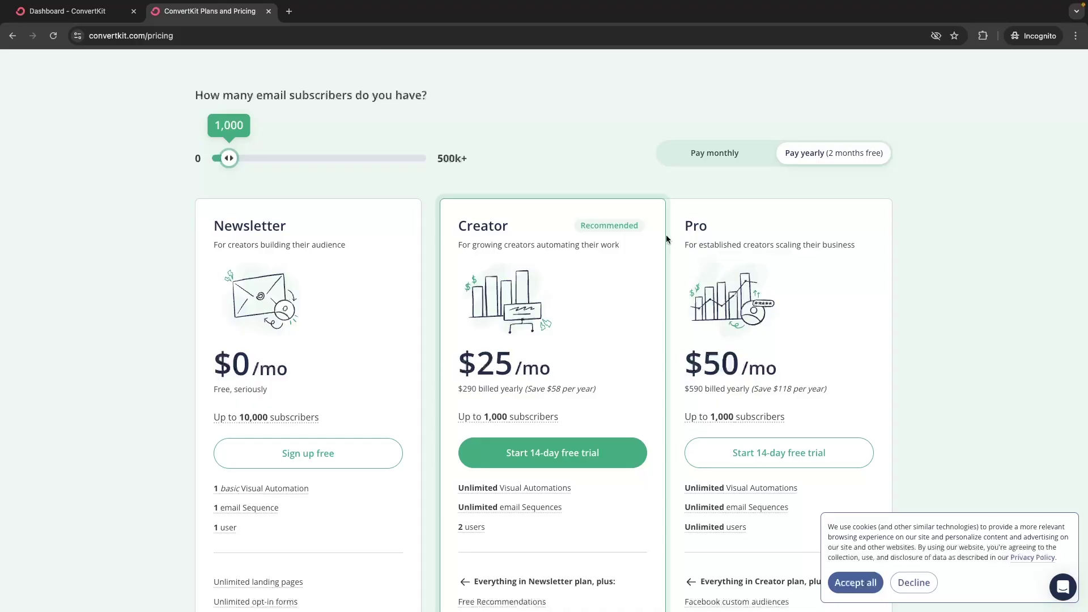
Step: Review the Creator and Pro plans and the feature comparison table on the pricing page
scroll(666, 238, "down", 1)
left_click_drag(457, 166, 531, 172)
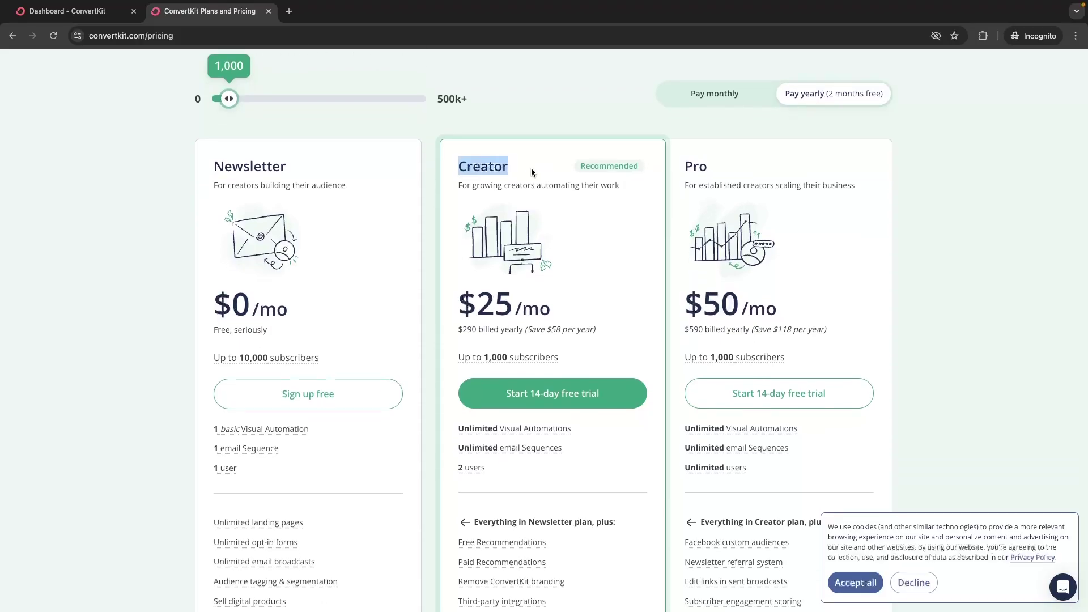
double_click(700, 170)
scroll(743, 169, "down", 15)
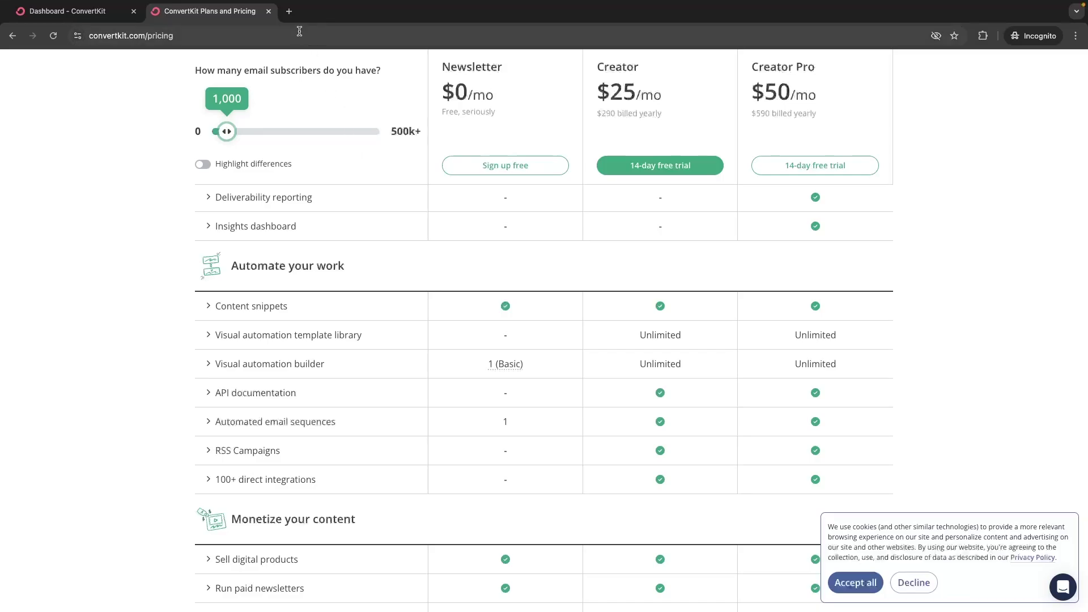
left_click(289, 11)
type("https://gforcenorth.com/recommends/convertkit")
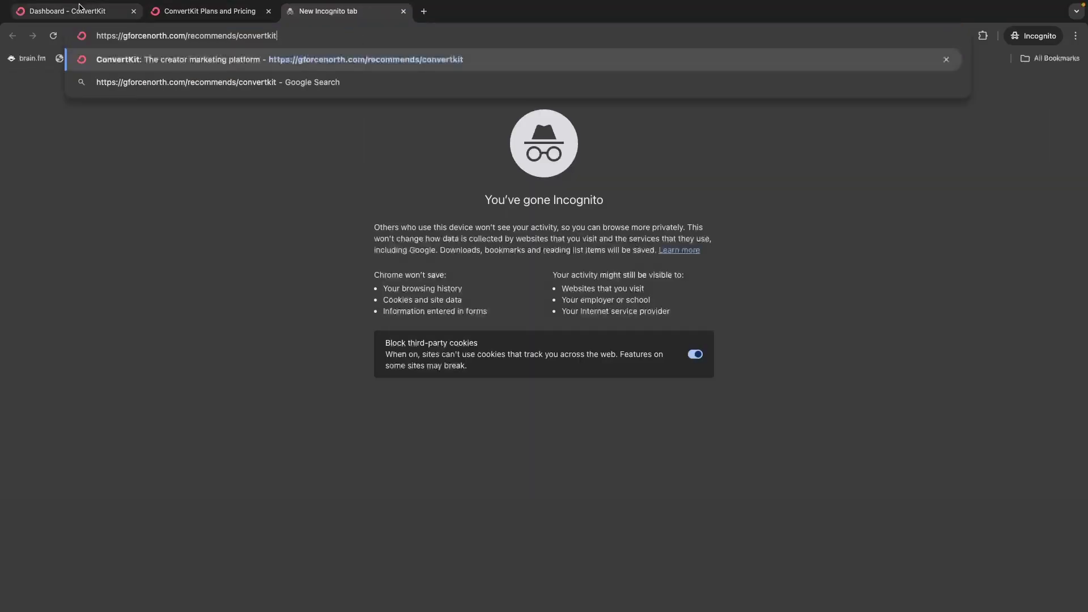
key("Return")
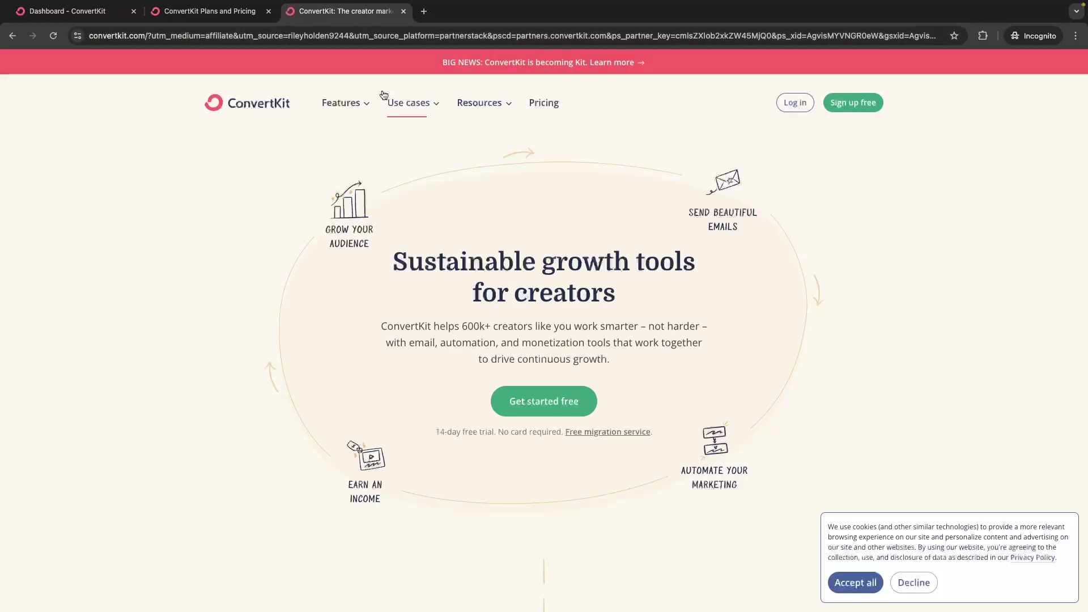
Step: View the plans on this site's pricing page and close both pricing tabs
left_click(542, 103)
scroll(516, 241, "down", 3)
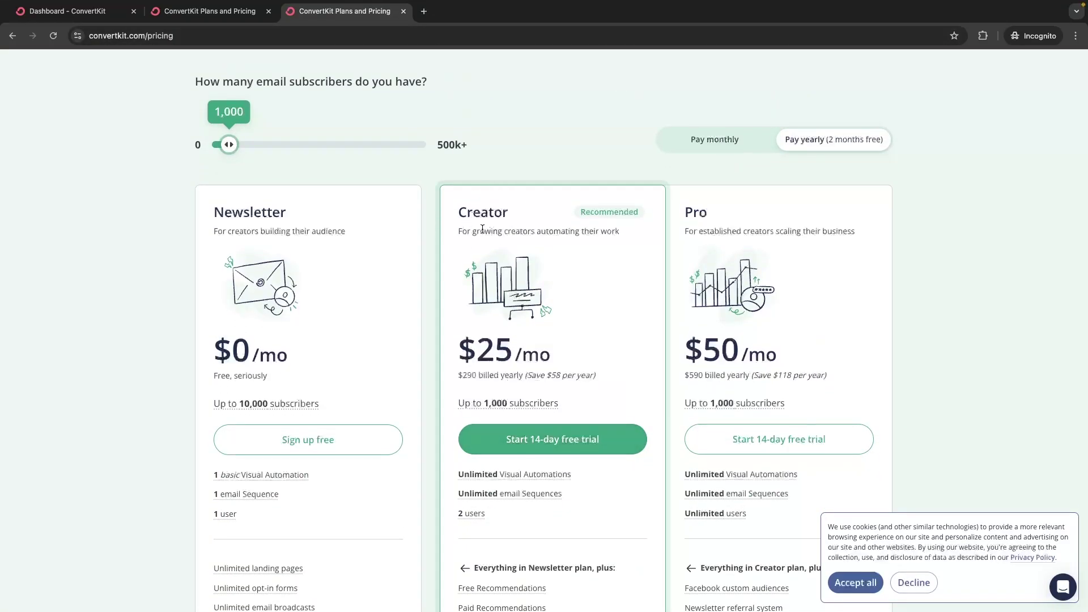
scroll(481, 171, "down", 1)
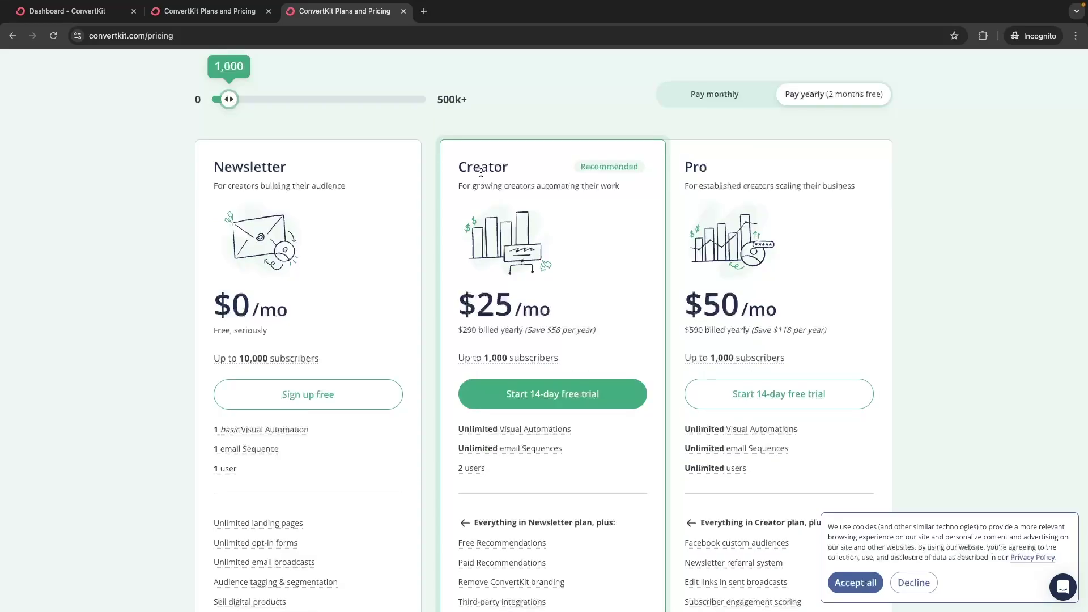
key("super+w")
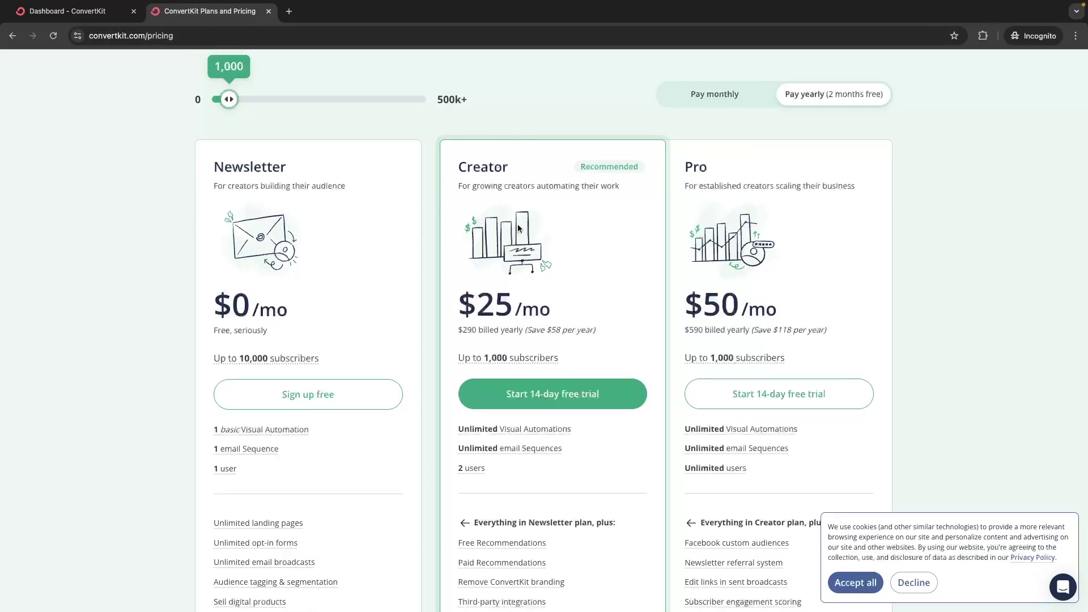
left_click(268, 11)
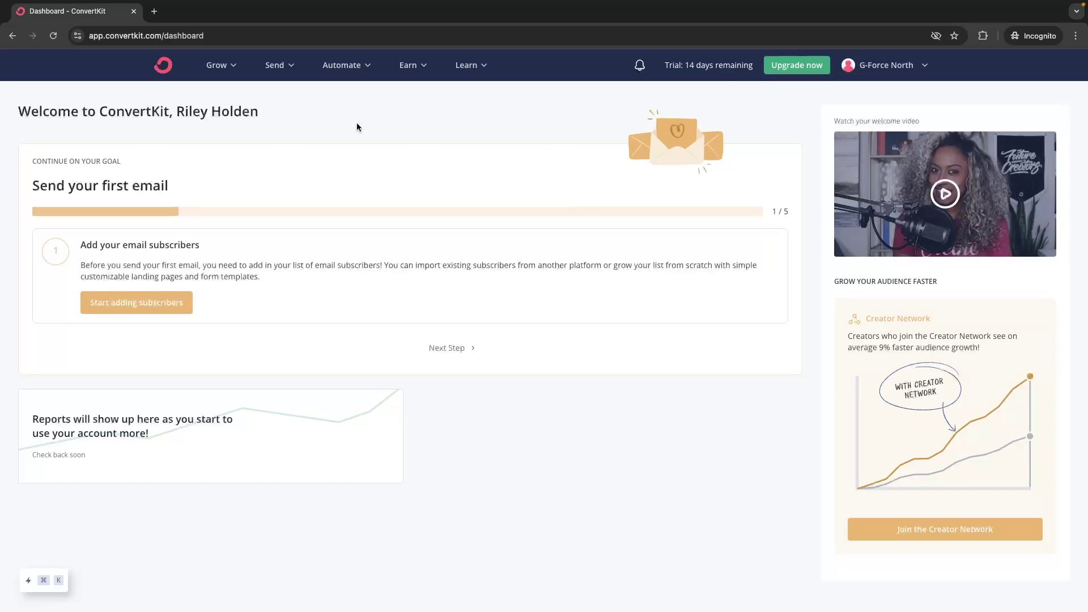
Step: Create a new email sequence from the Sequences page
left_click(279, 66)
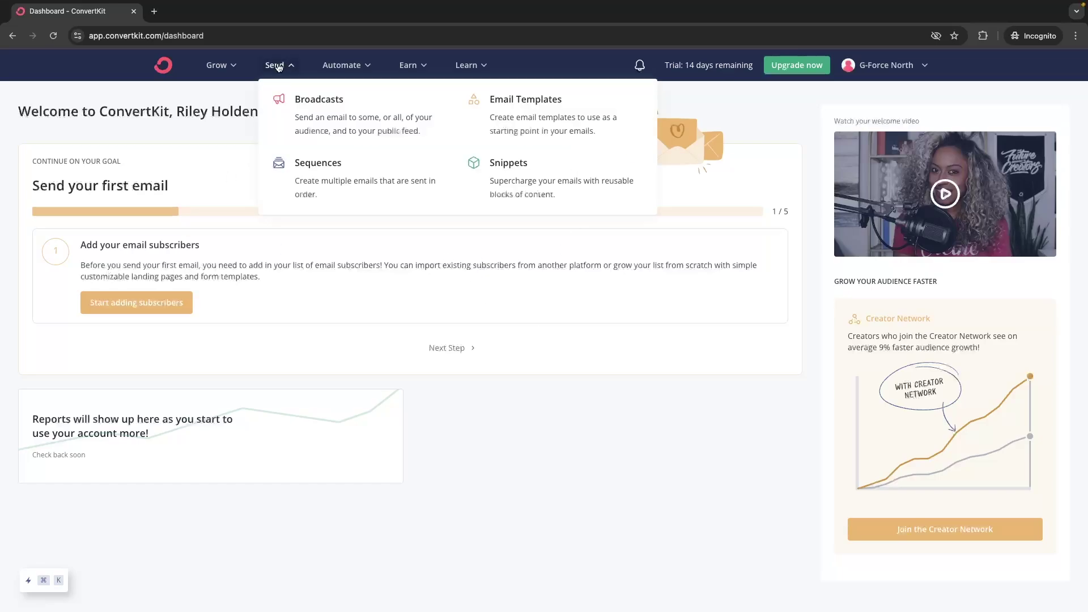
left_click(306, 169)
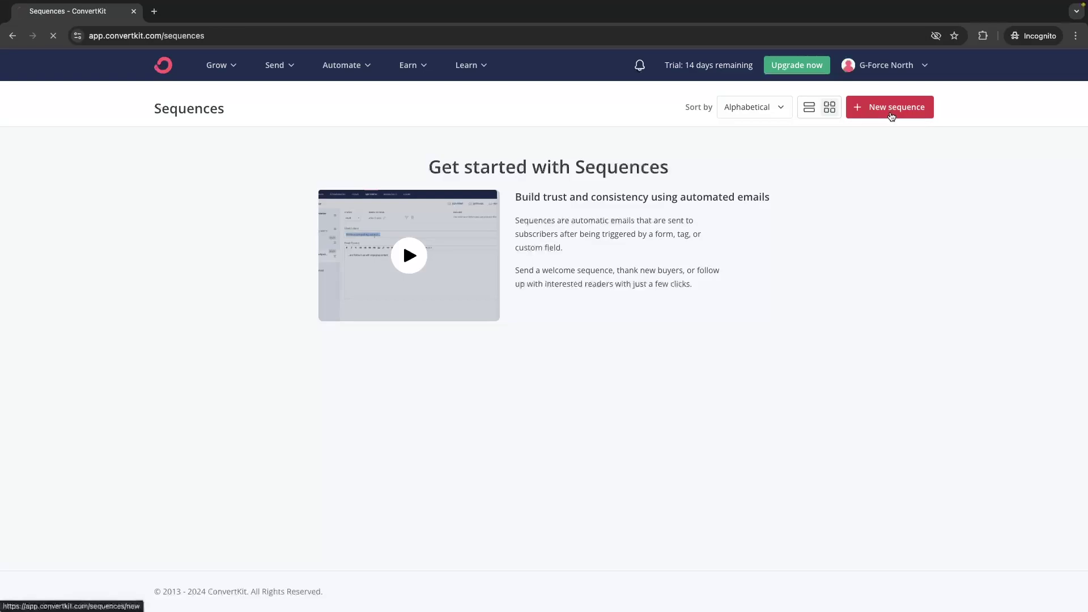
left_click(887, 117)
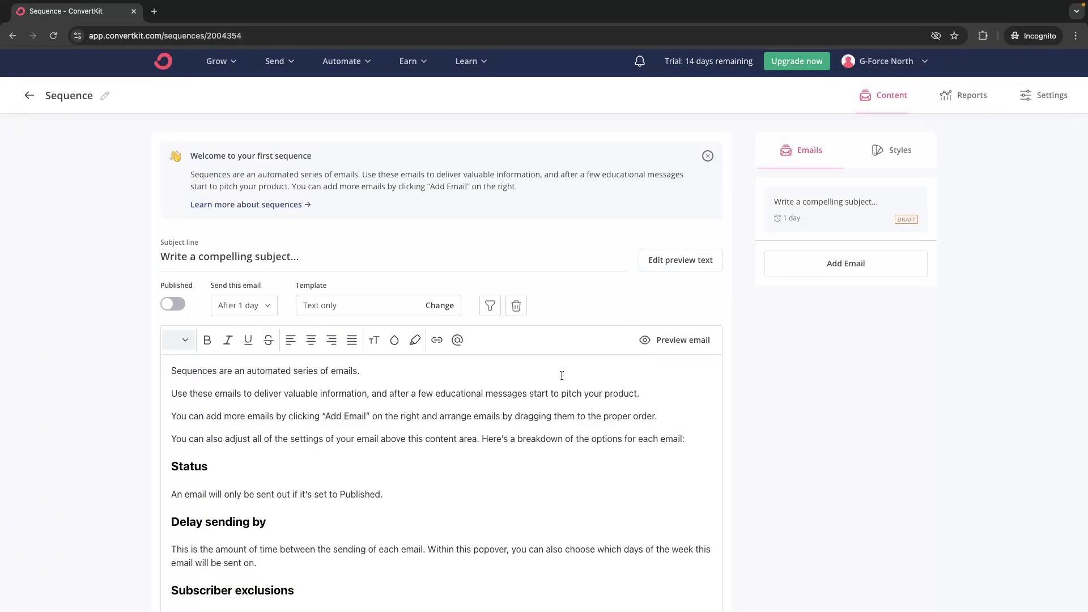
Step: Rename the new sequence as "Welcome Sequences"
scroll(561, 376, "down", 3)
scroll(561, 376, "up", 1)
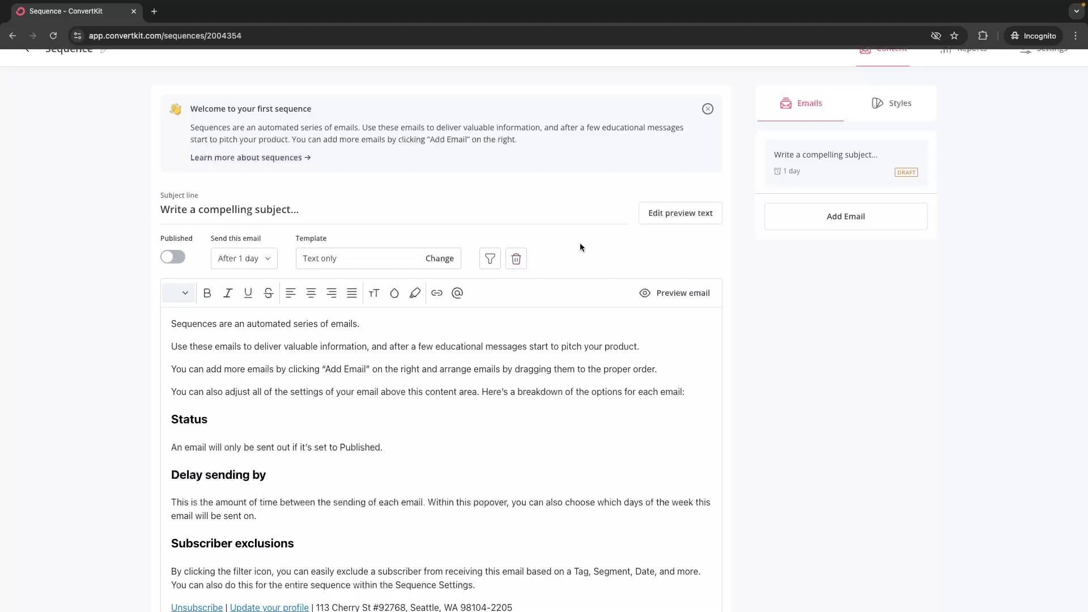
scroll(447, 447, "down", 3)
scroll(448, 447, "down", 3)
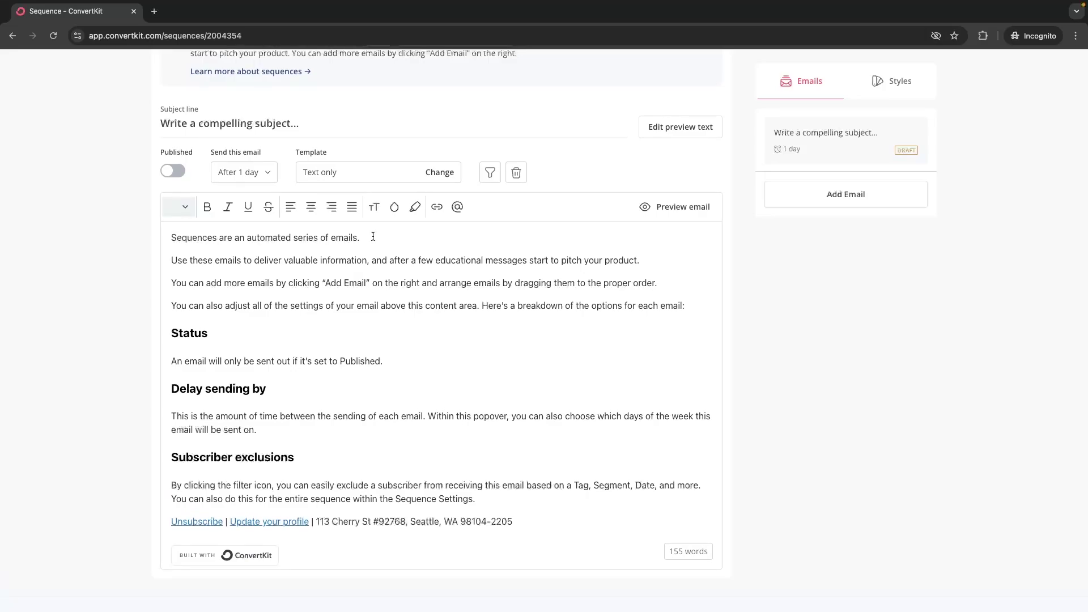
scroll(331, 140, "up", 5)
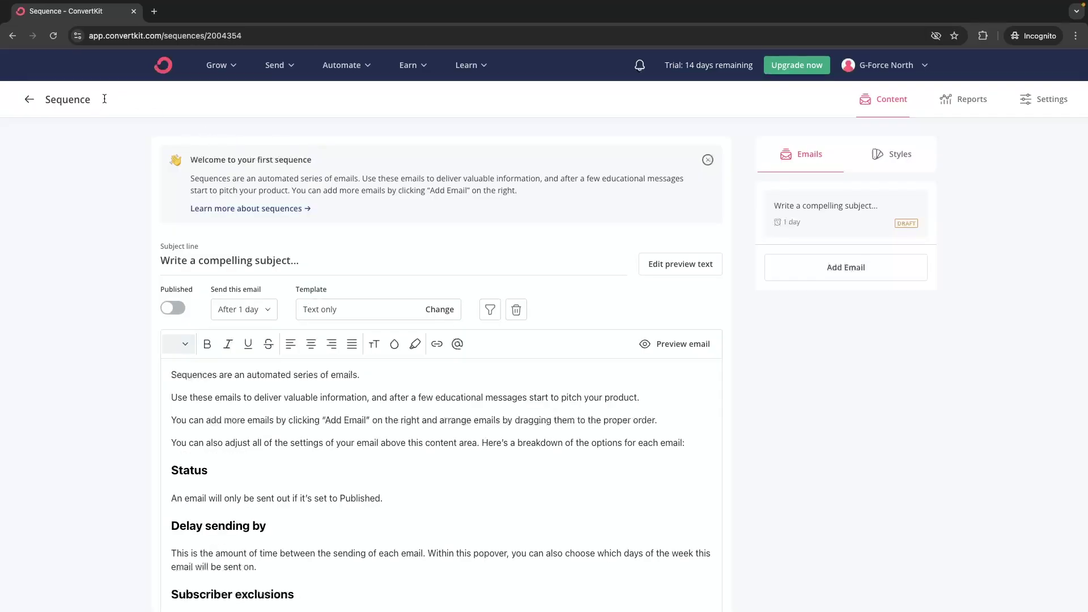
double_click(64, 95)
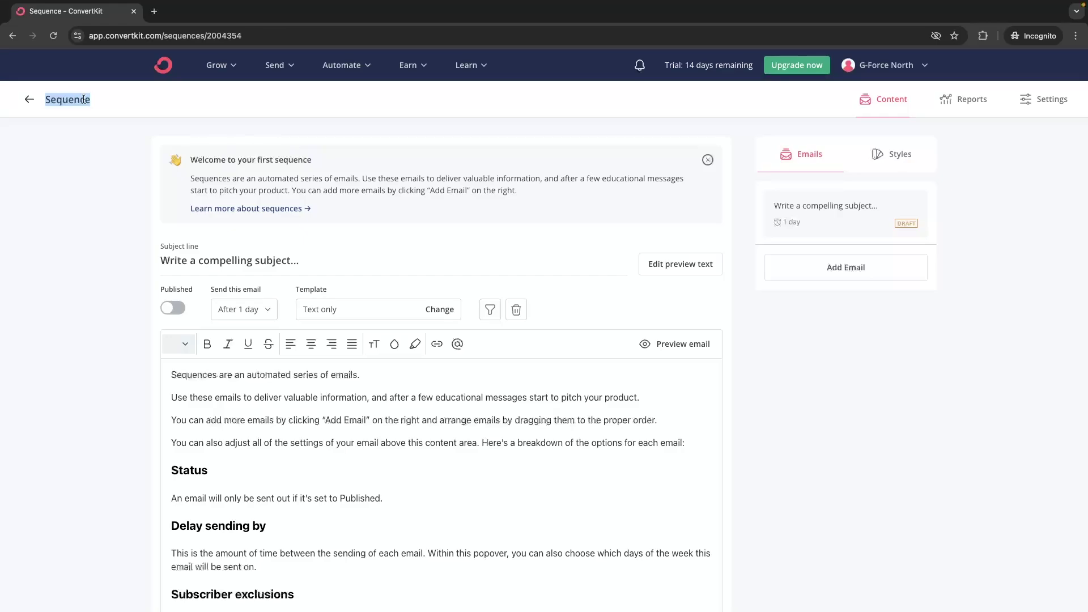
type("Weccome")
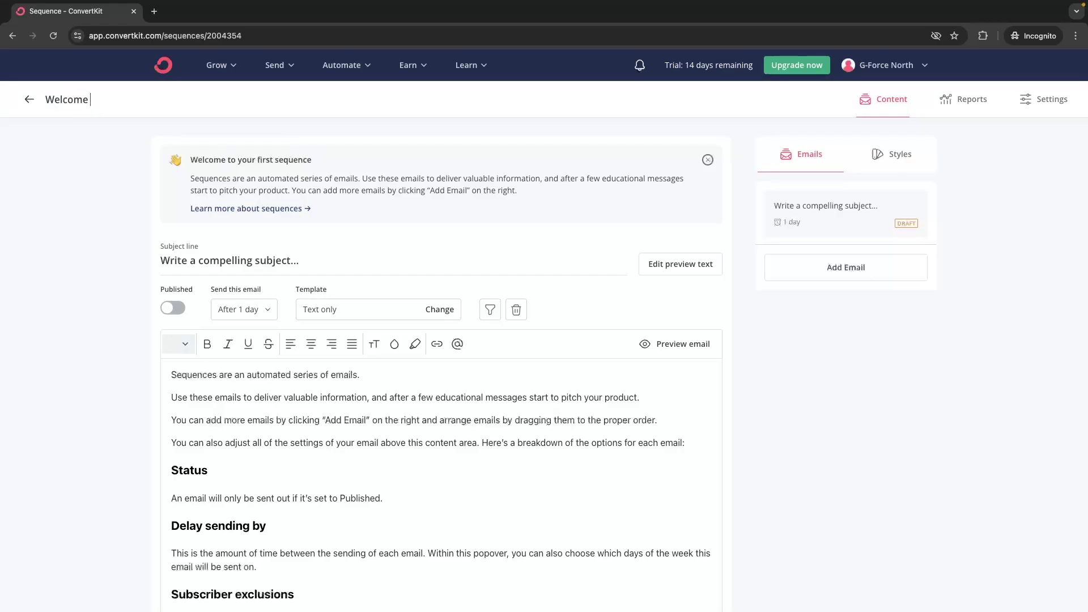
type(" Sequences")
key("Return")
Step: Set the first email's subject line to "Welcome To Your New Life"
scroll(353, 196, "down", 1)
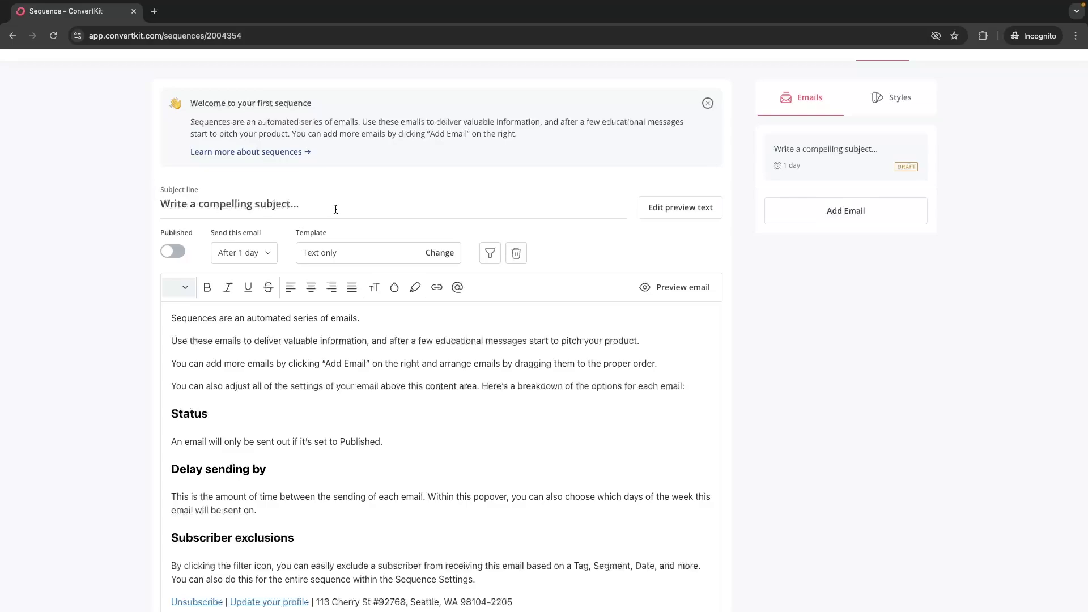
left_click_drag(336, 209, 112, 211)
type("Welcome To Your")
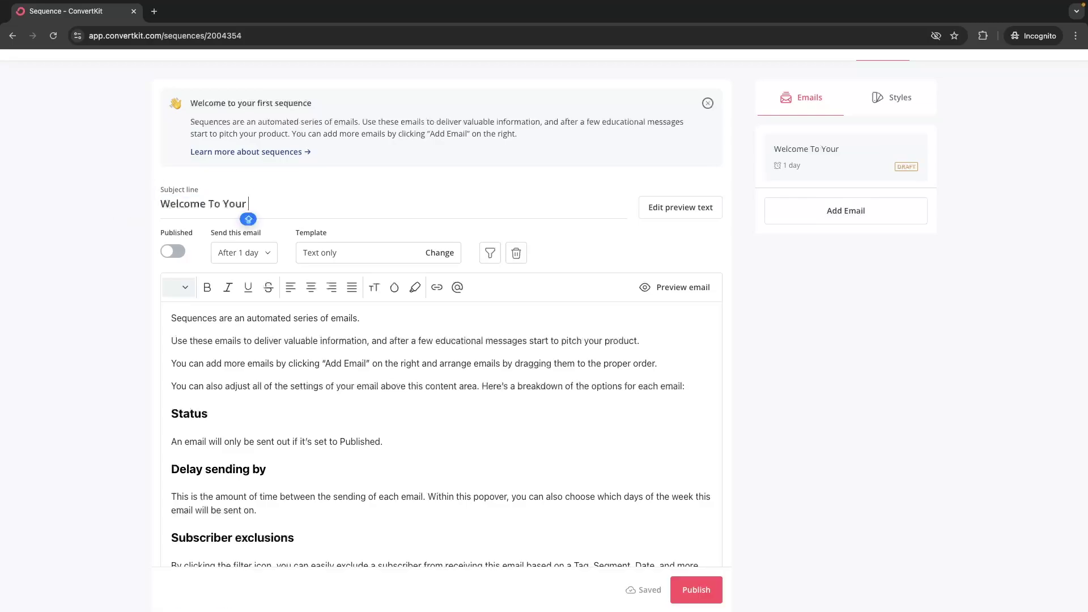
type("New Life")
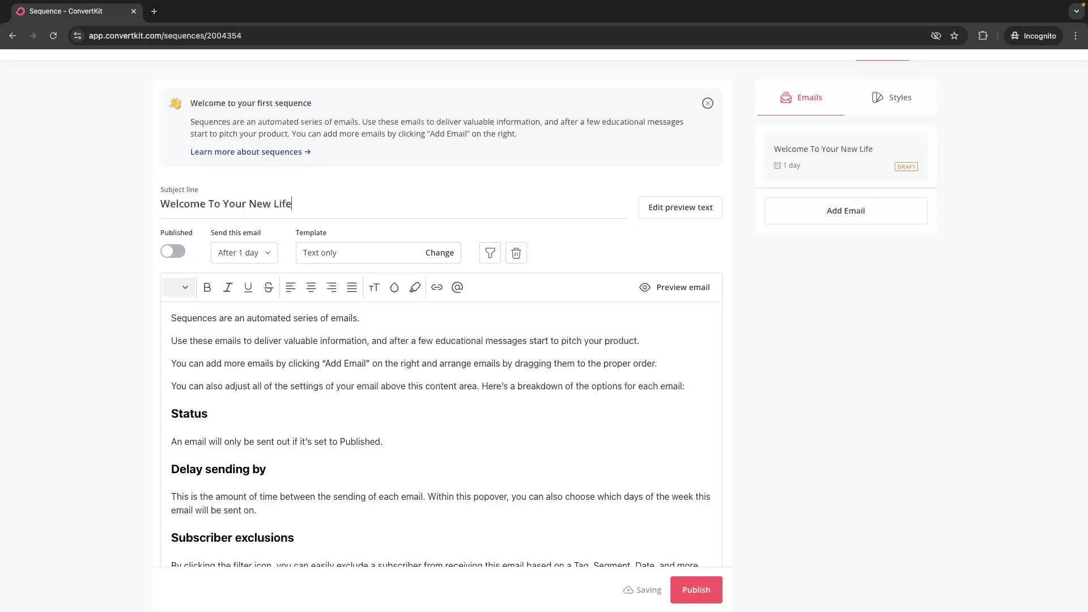
Step: Replace the email's default body text with "Hey", keeping the unsubscribe footer
scroll(302, 254, "down", 3)
left_click_drag(476, 427, 113, 139)
key("BackSpace")
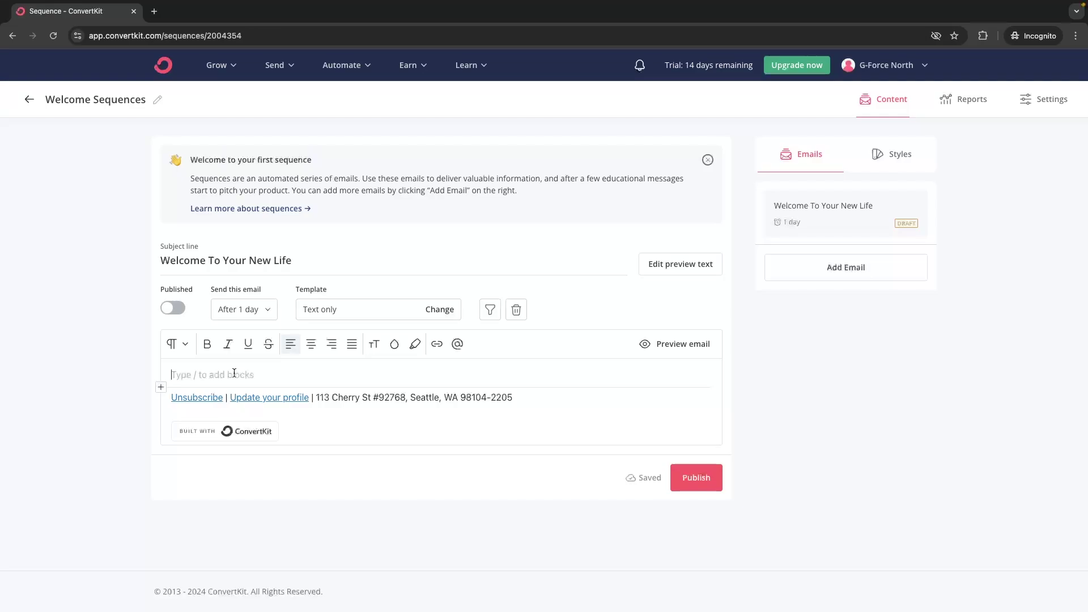
type("Hey")
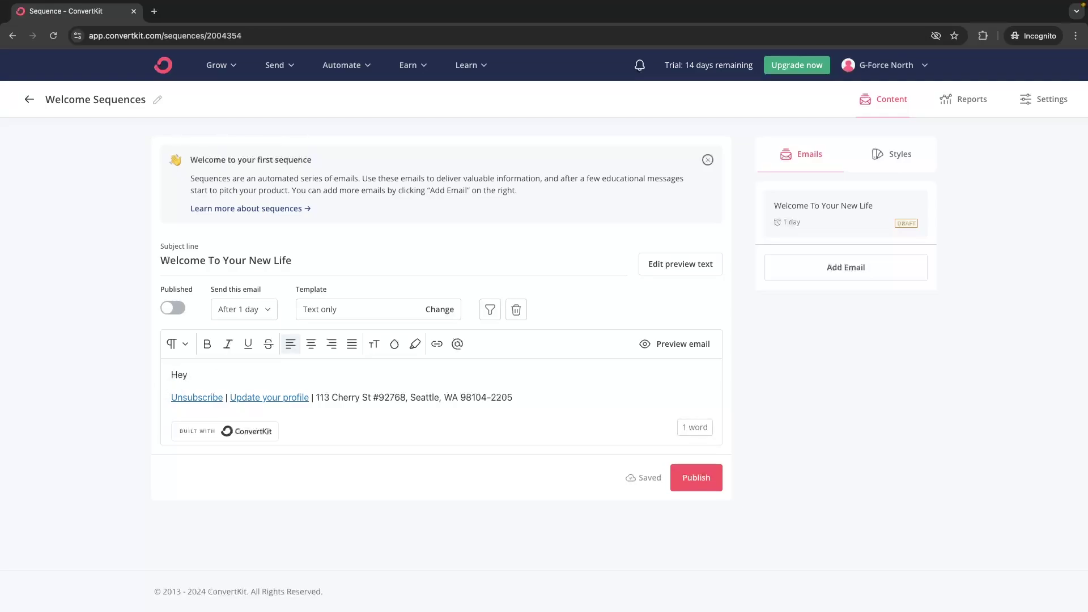
Step: Insert the subscriber first name personalization after "Hey" in the first email's body
type(" /")
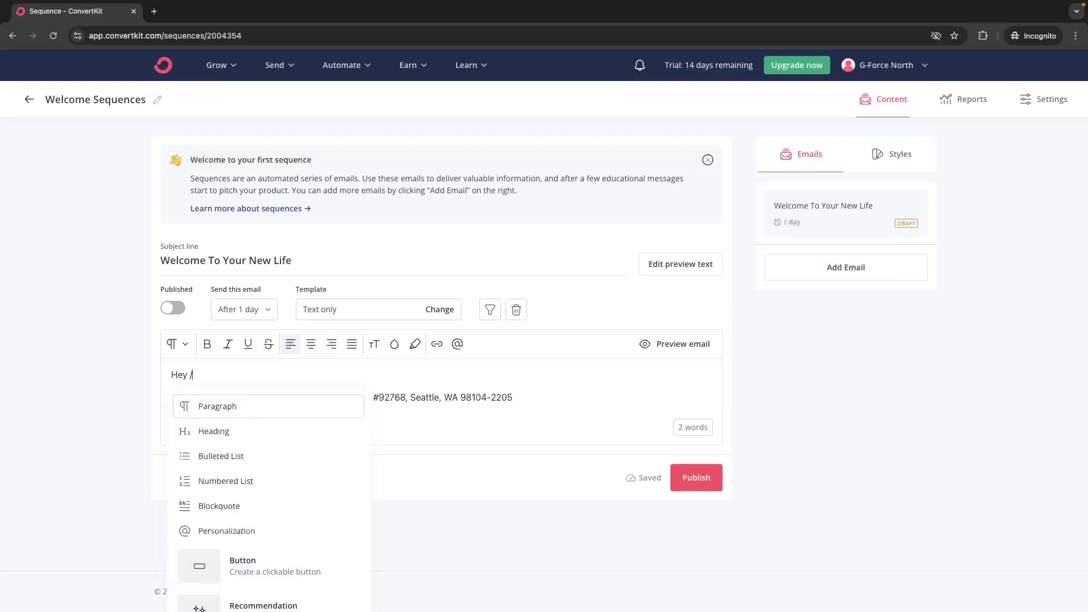
scroll(266, 479, "down", 3)
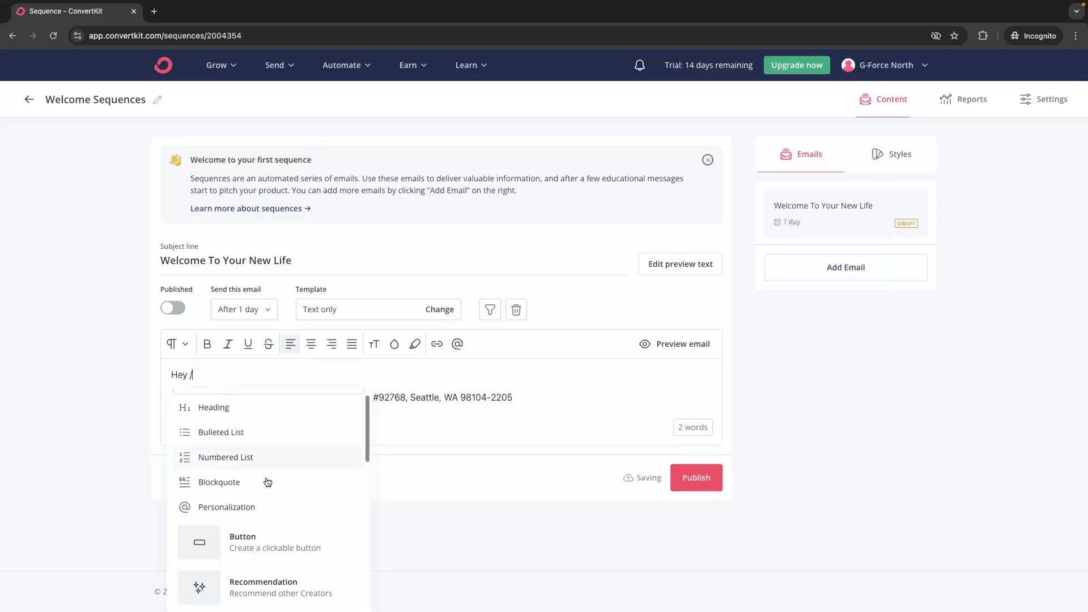
scroll(299, 491, "up", 2)
scroll(298, 491, "up", 2)
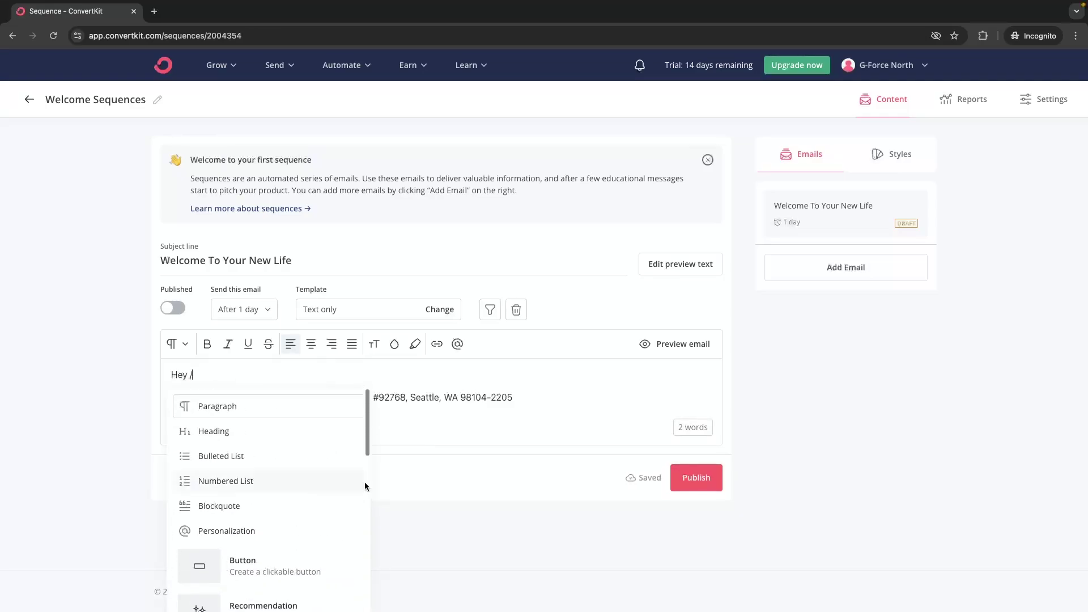
scroll(370, 475, "down", 1)
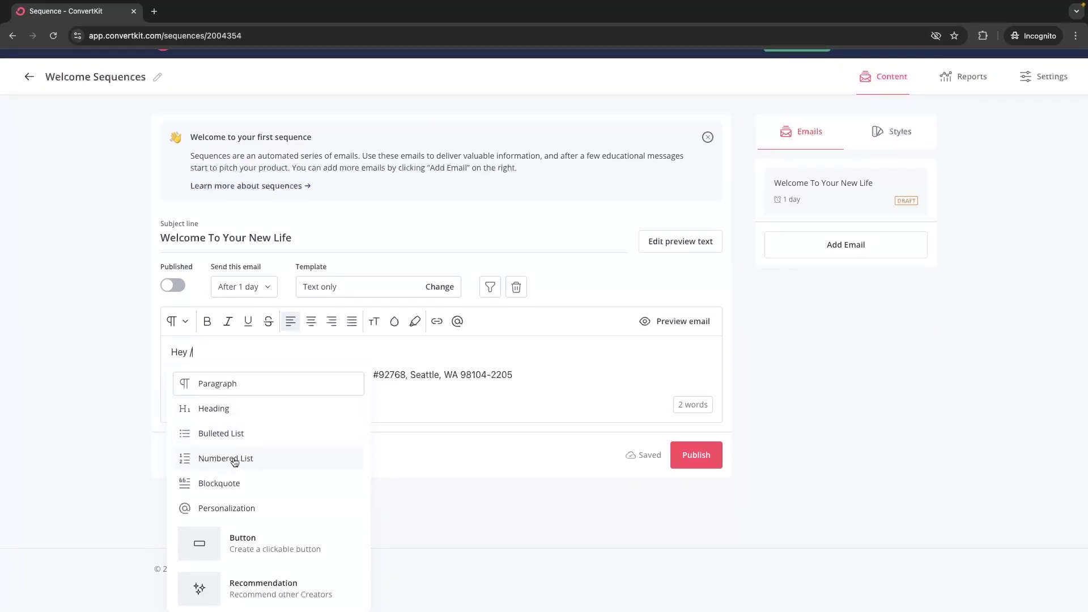
scroll(235, 482, "down", 3)
scroll(268, 500, "down", 6)
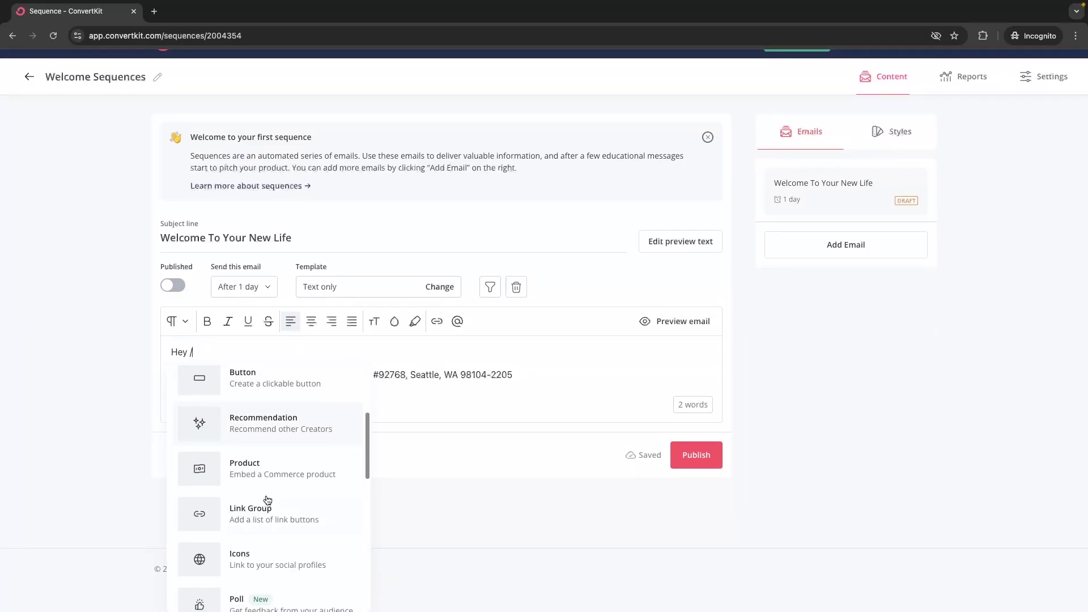
scroll(268, 498, "down", 2)
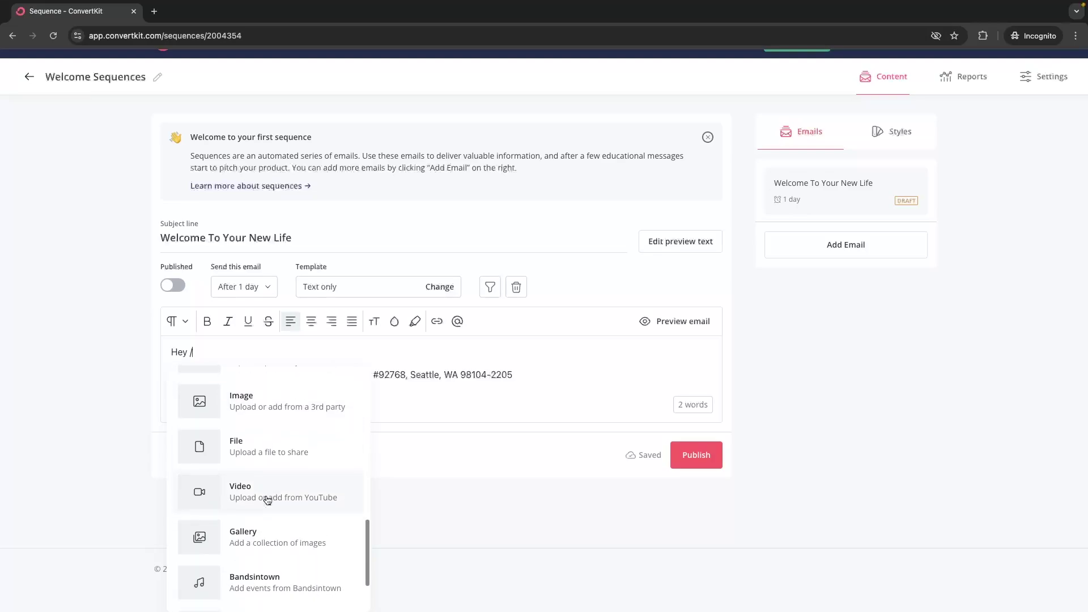
scroll(255, 441, "up", 2)
scroll(284, 446, "up", 5)
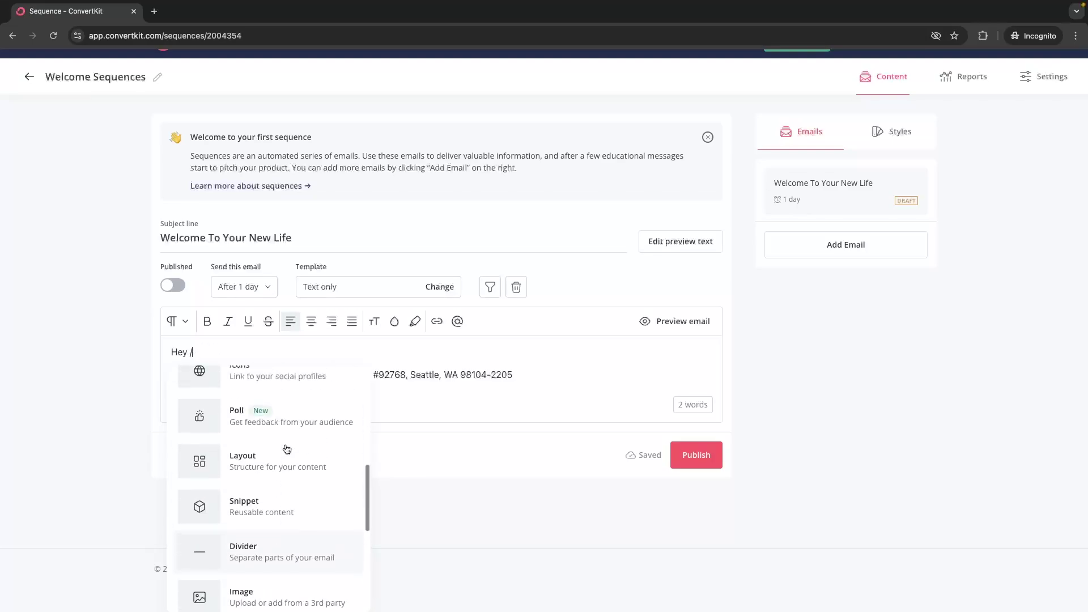
scroll(286, 449, "up", 2)
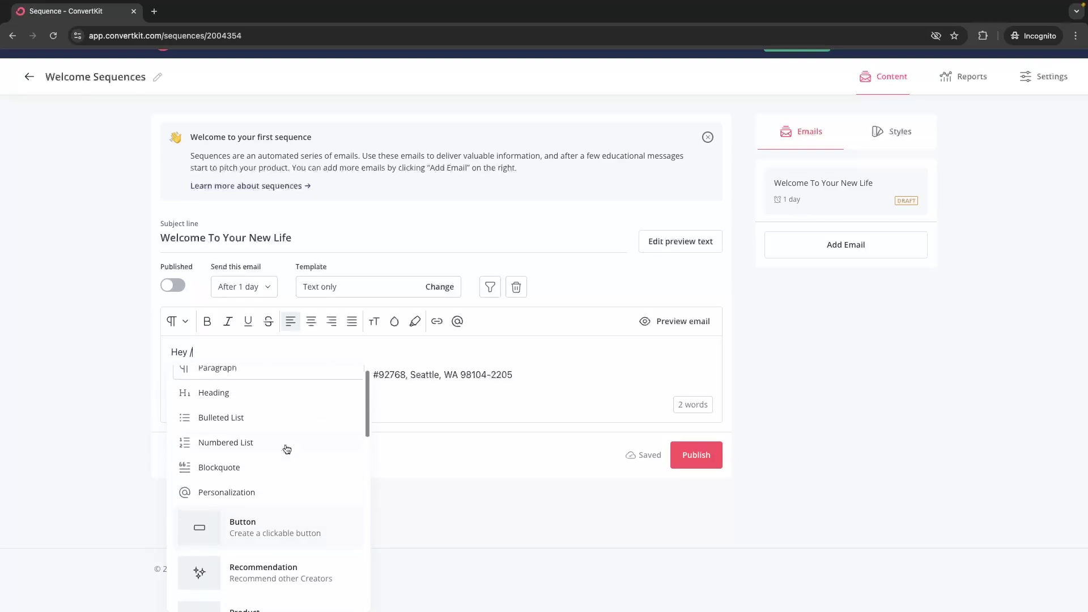
left_click(214, 497)
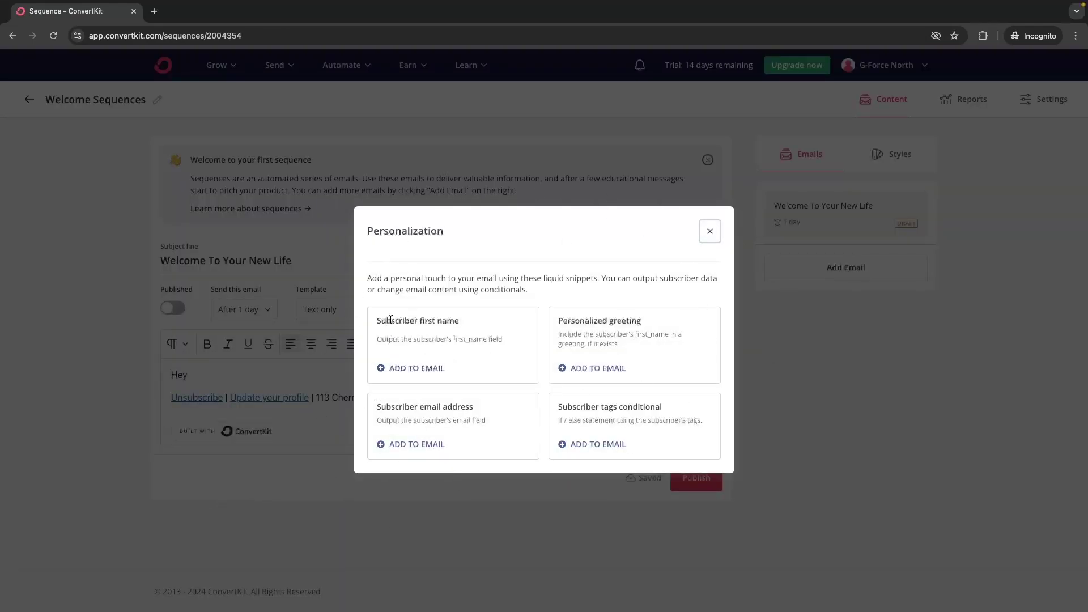
left_click(426, 367)
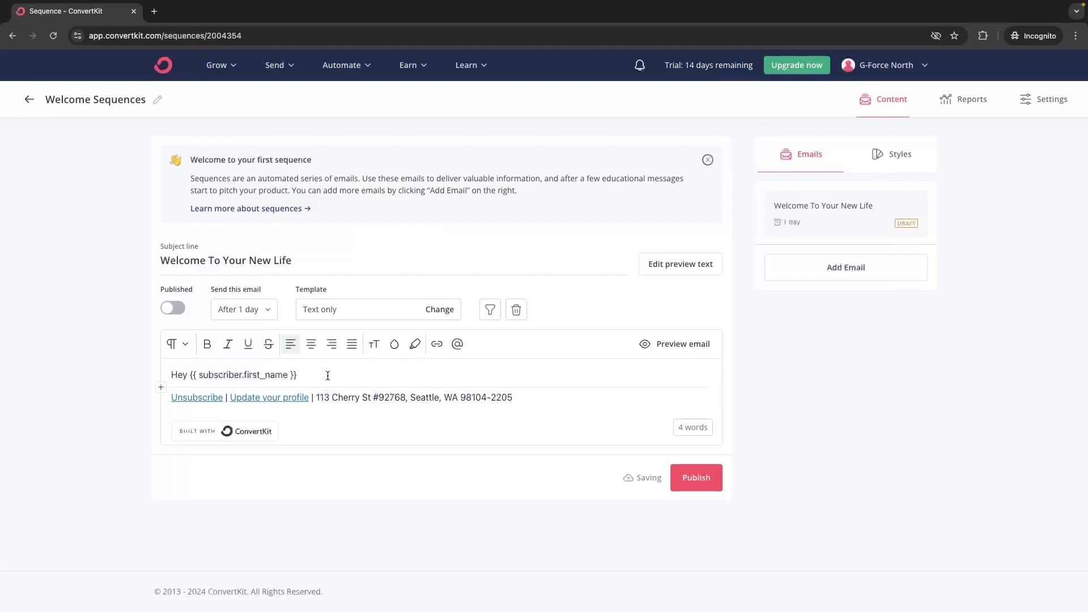
Step: Below the greeting, leave a blank line and add the placeholder lines "rngkjreng", "gejhntrkj", "greteohnkjhn", "ehonhkjtnh" and "rohjtnhtjk"
key("Return")
key("Return")
type("rngkireng")
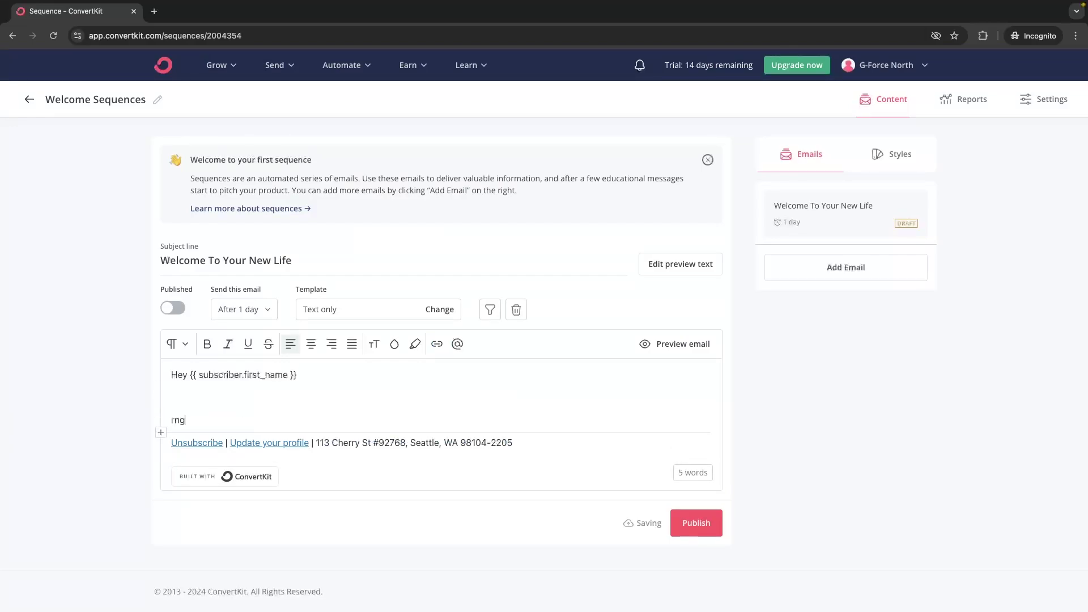
key("Return")
type("gejhntrkj")
key("Return")
type("greteohnkjhn")
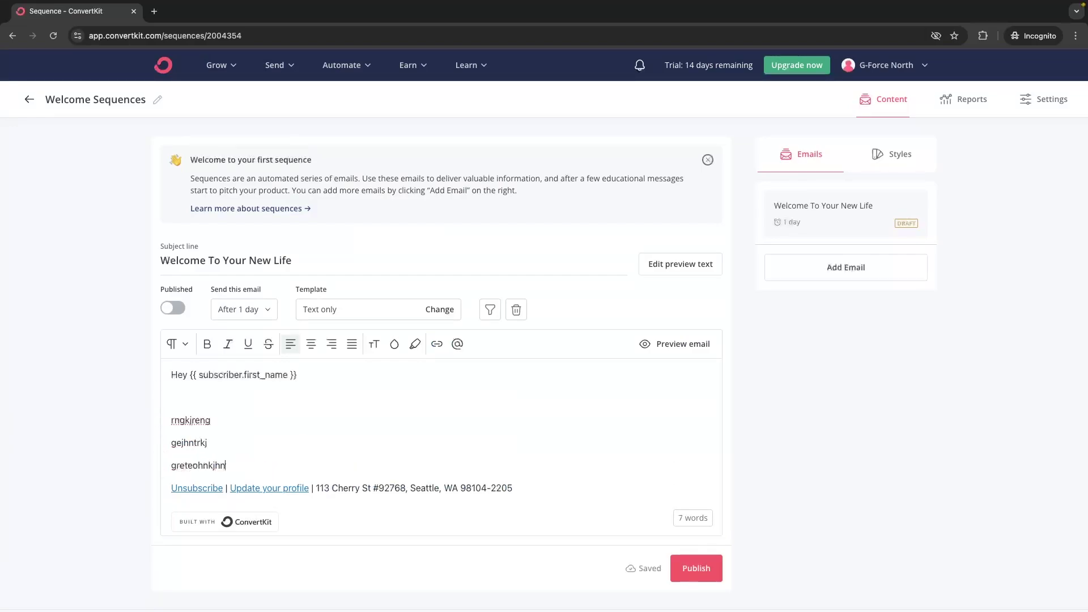
key("Return")
type("ehonhkjtnh")
key("Return")
type("rohjtnhtjk")
Step: Set the first email's sending delay to 0 days, keeping all weekdays enabled
scroll(239, 391, "down", 1)
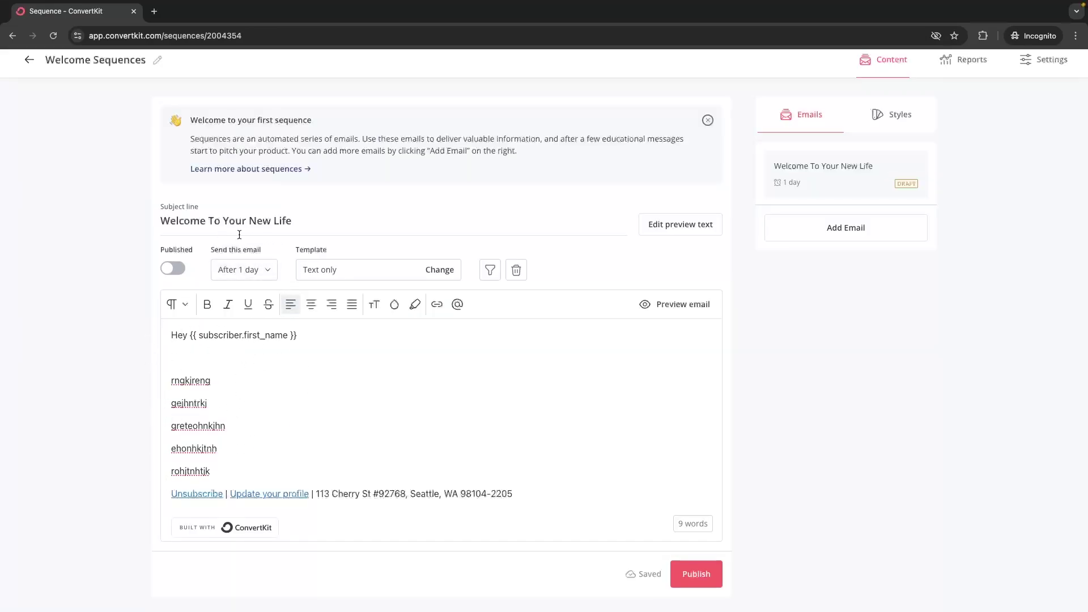
left_click(245, 267)
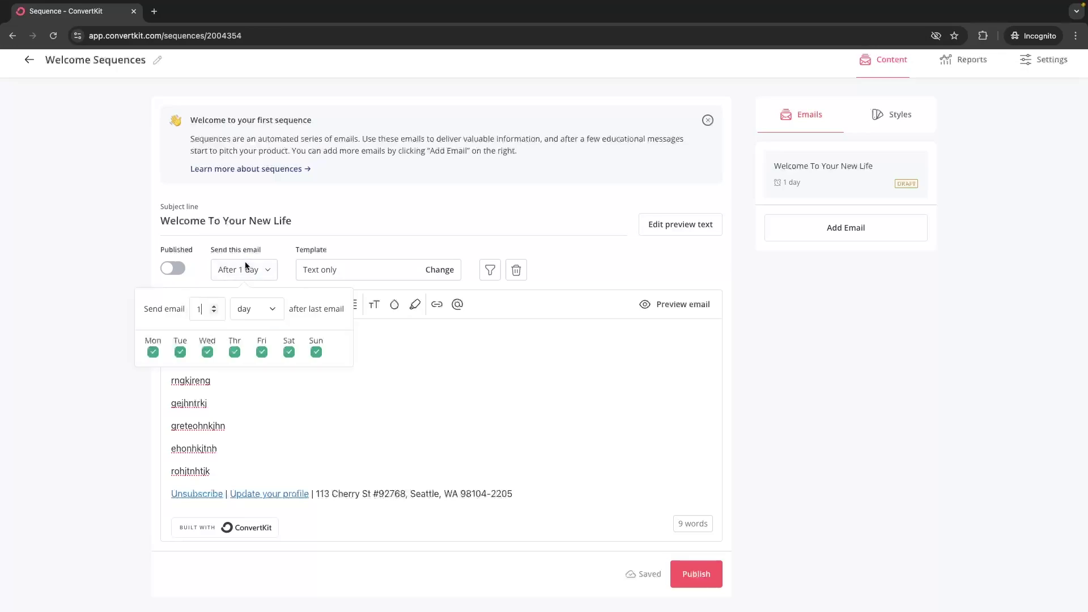
key("BackSpace")
type("00")
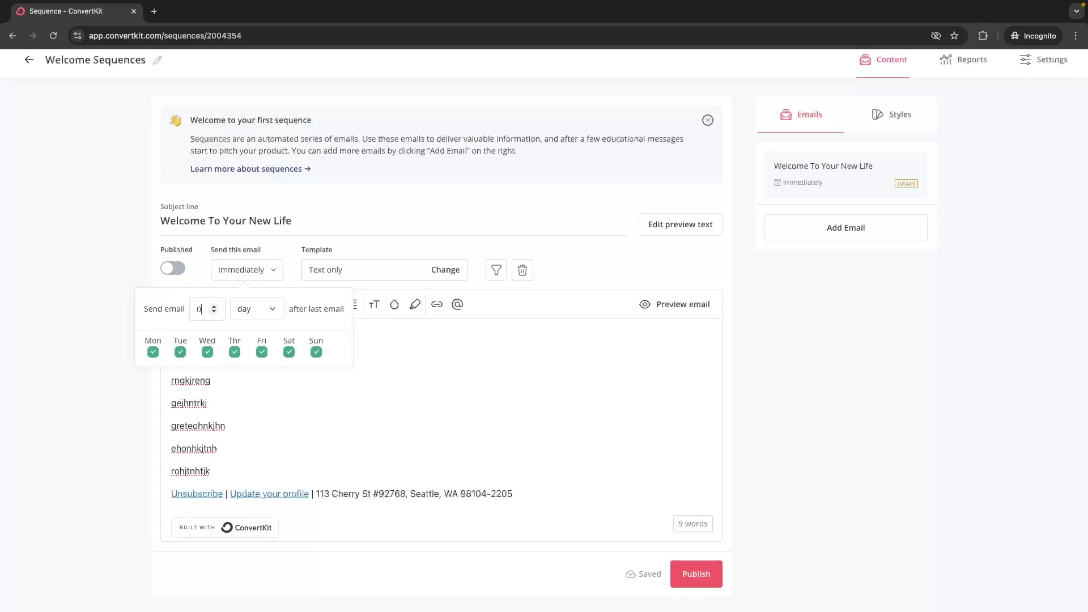
left_click(292, 250)
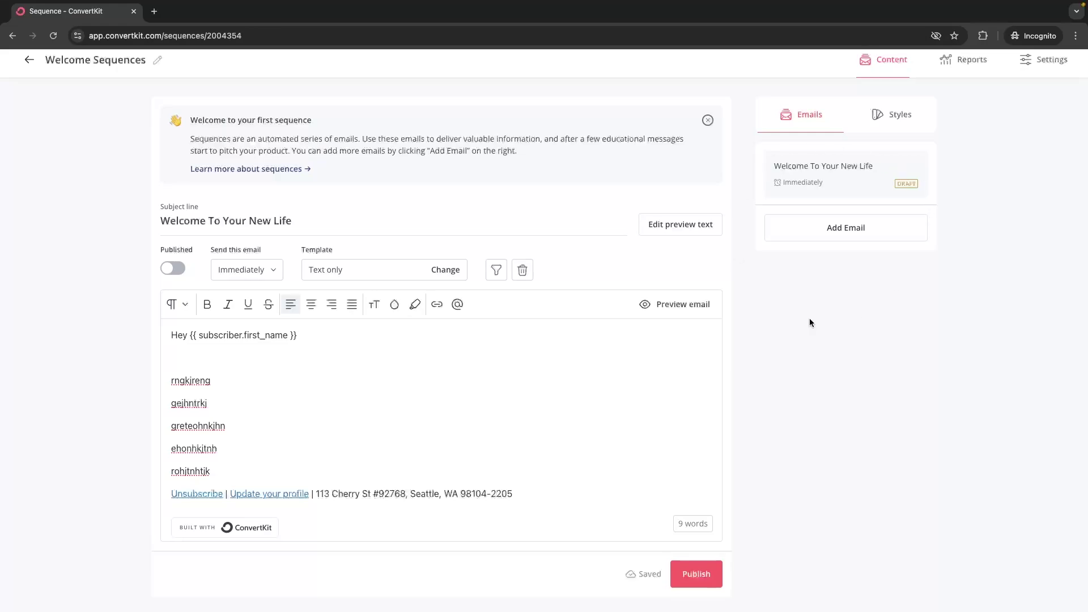
Step: Add a second email to the sequence, check the first email, and return to the new one
left_click(862, 228)
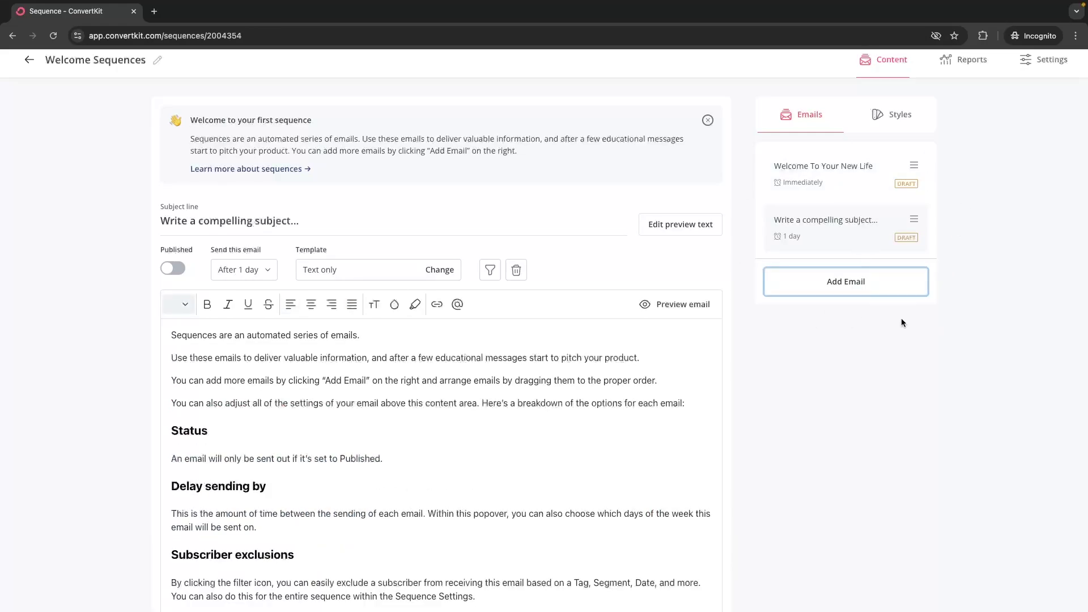
scroll(581, 420, "down", 1)
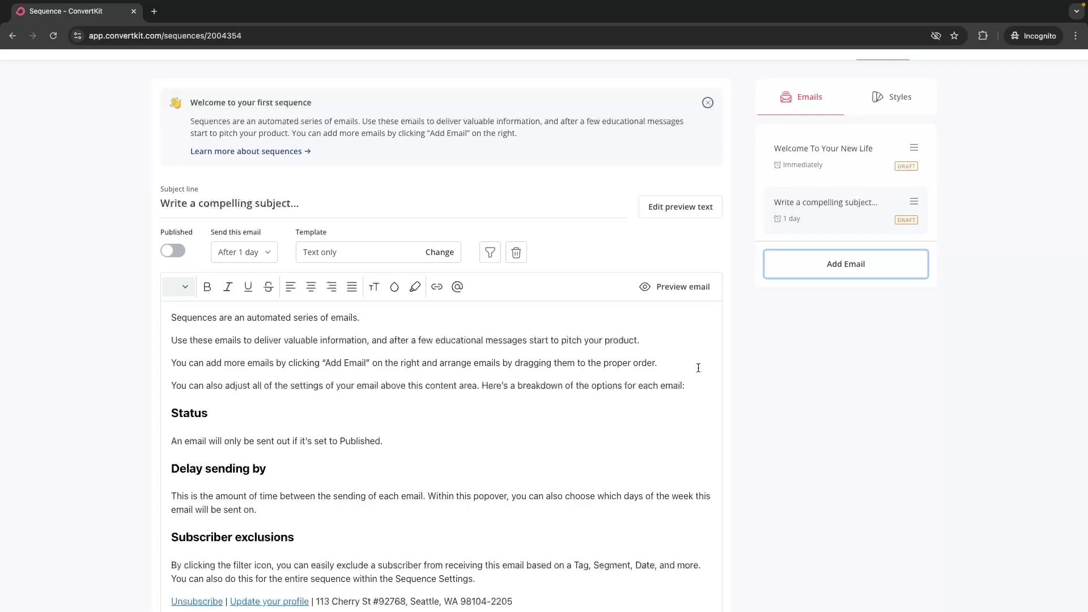
left_click(828, 181)
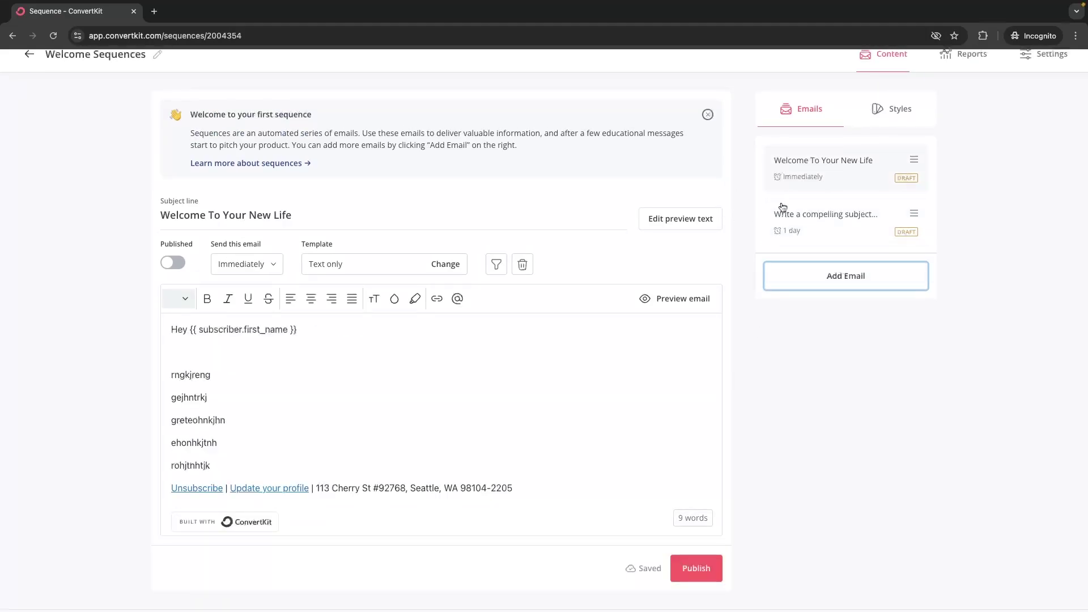
left_click(789, 228)
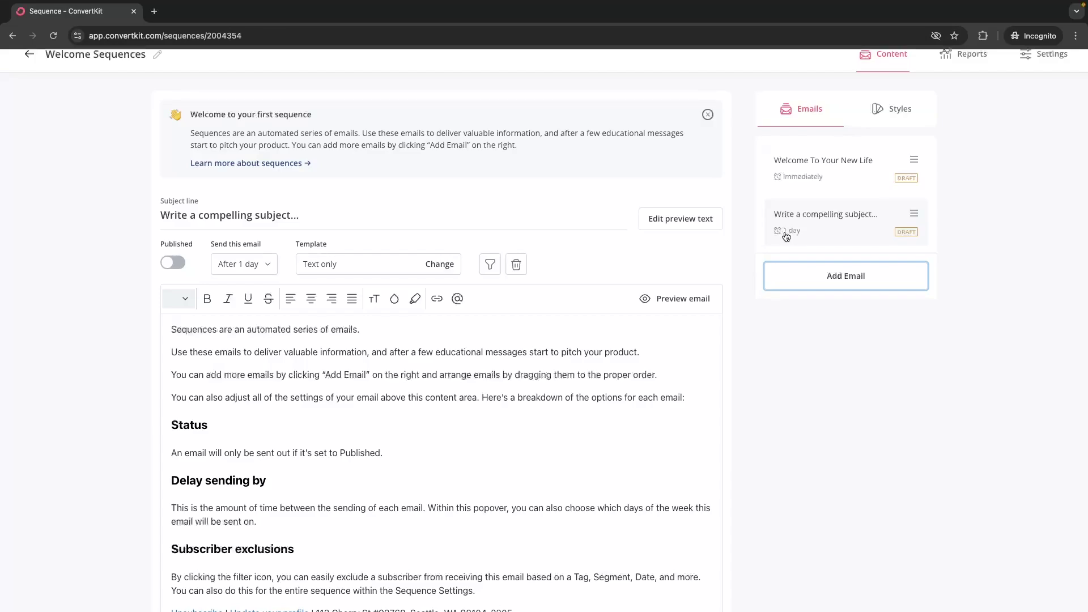
Step: Replace the second email's default body with the lines "NGRJNG", "gorngkjersn", "sergonrgkjerns", "aergpongjsn" and "oithtoihj", keeping the unsubscribe footer
scroll(352, 318, "down", 3)
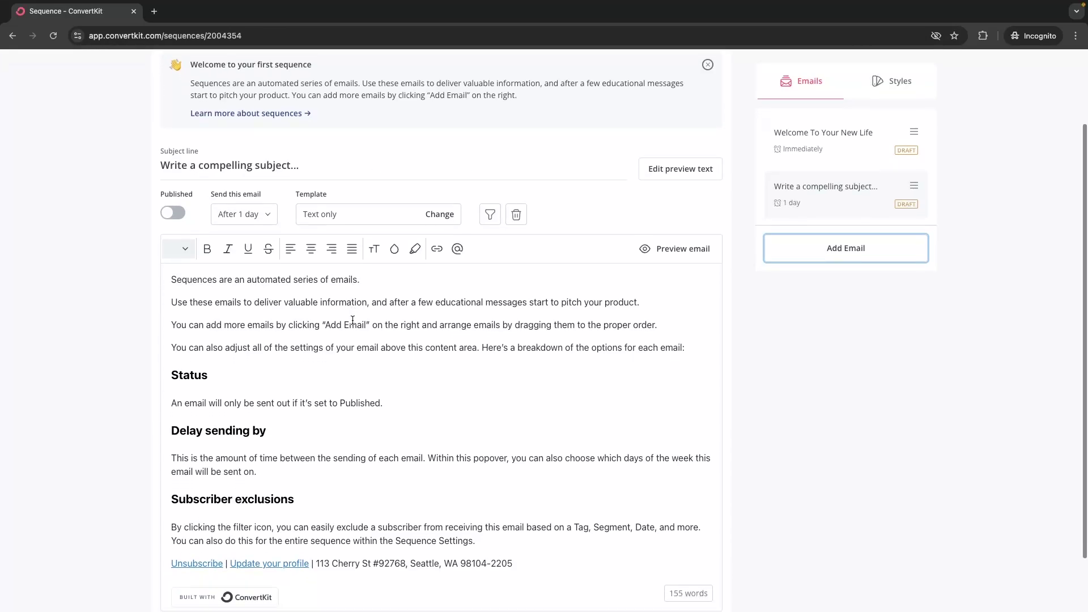
left_click_drag(512, 499, 151, 234)
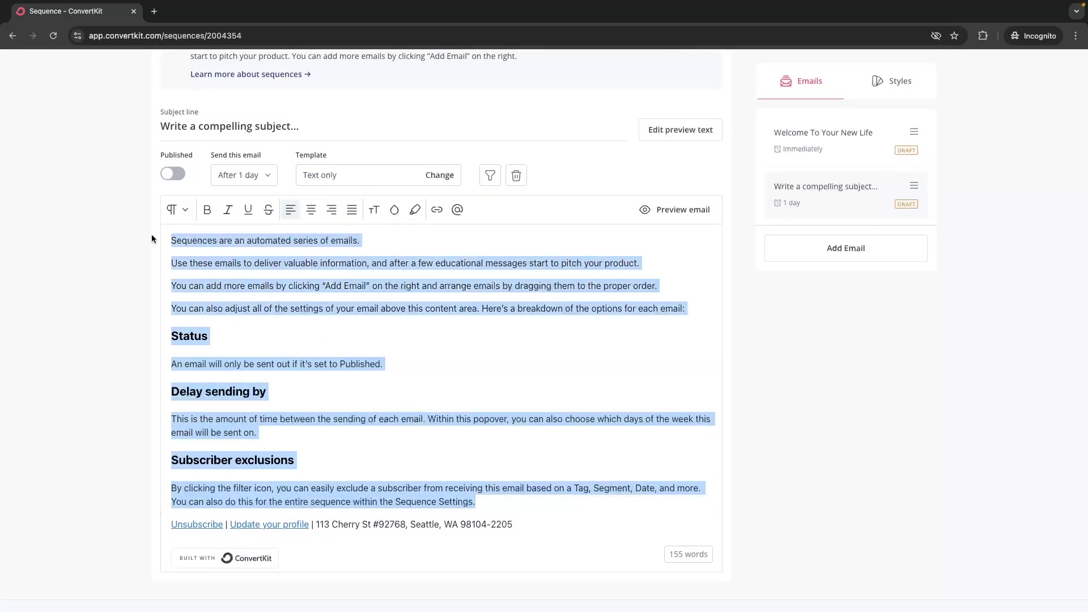
key("BackSpace")
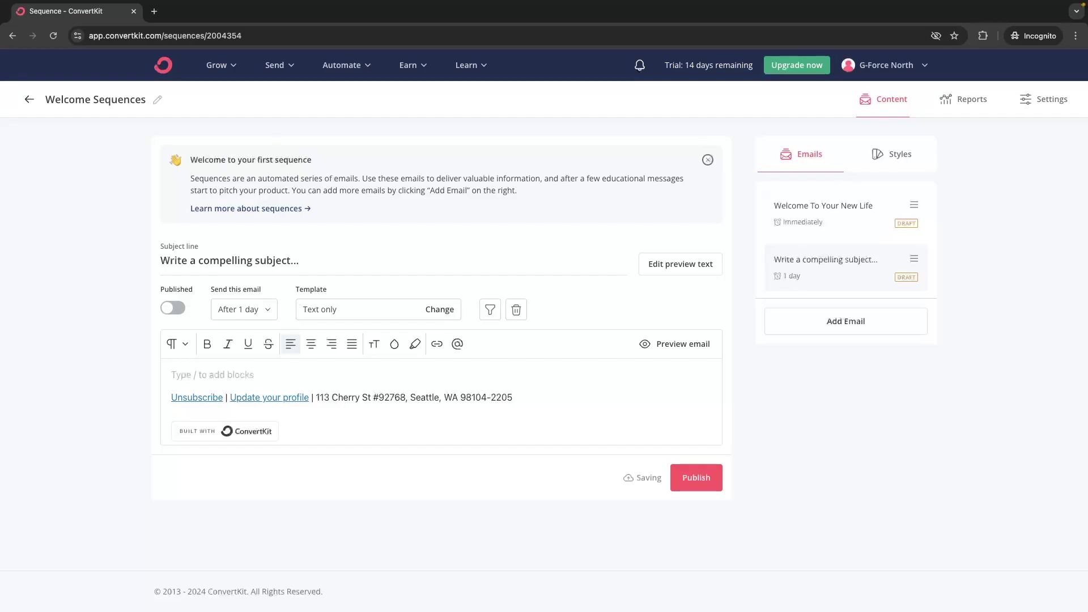
type("NGRJNG")
key("Return")
type("gorngkjersn")
key("Return")
type("sergonrgkj")
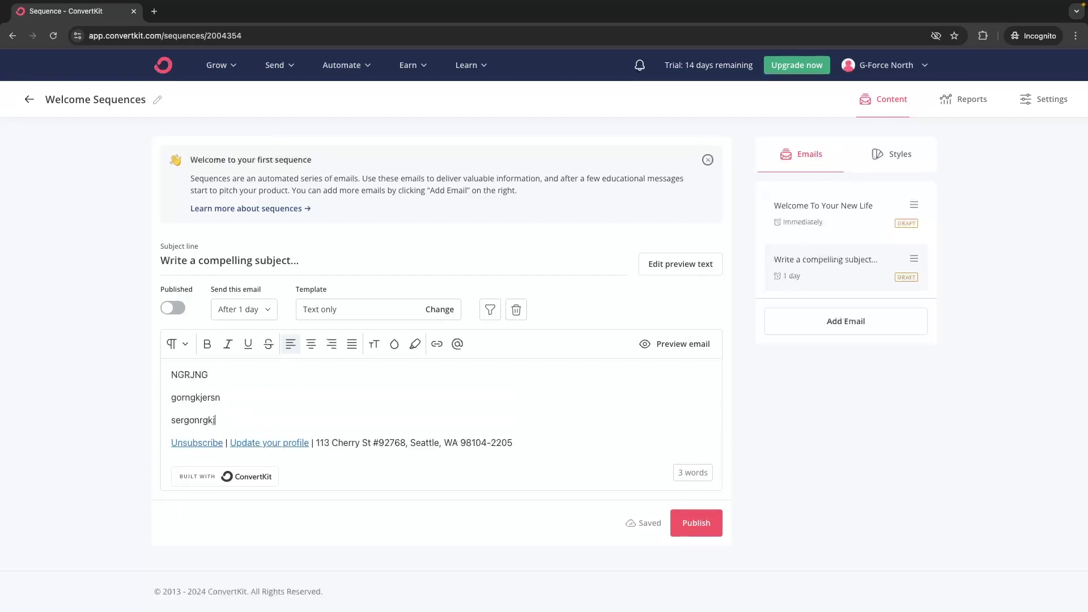
type("erns")
key("Return")
type("aergpongjsn")
key("Return")
type("oithtoihj")
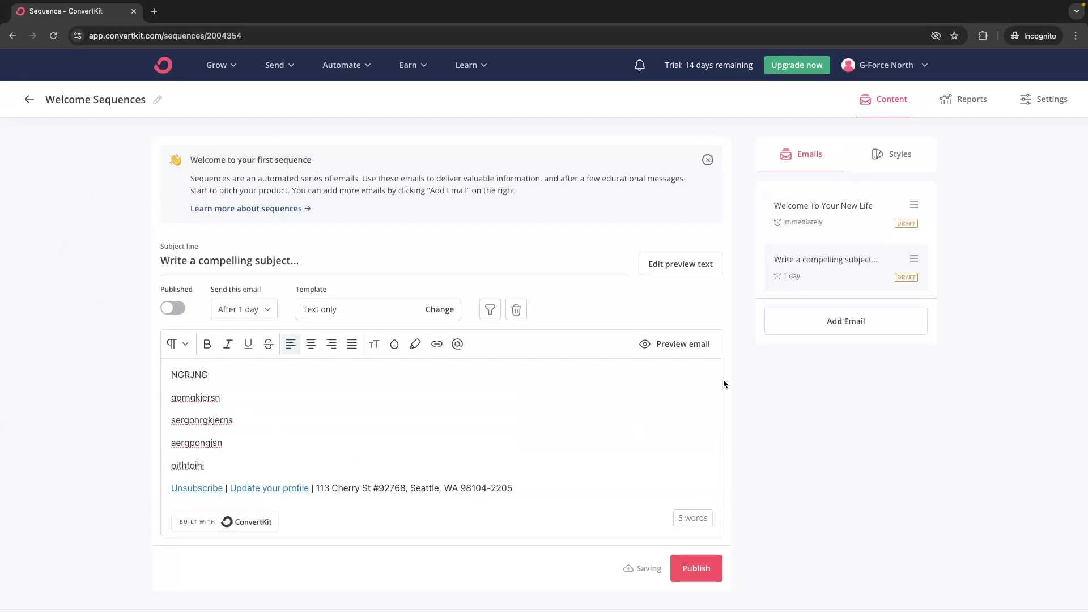
Step: Add a third email to the sequence and set it to send 2 days after the last email
left_click(847, 329)
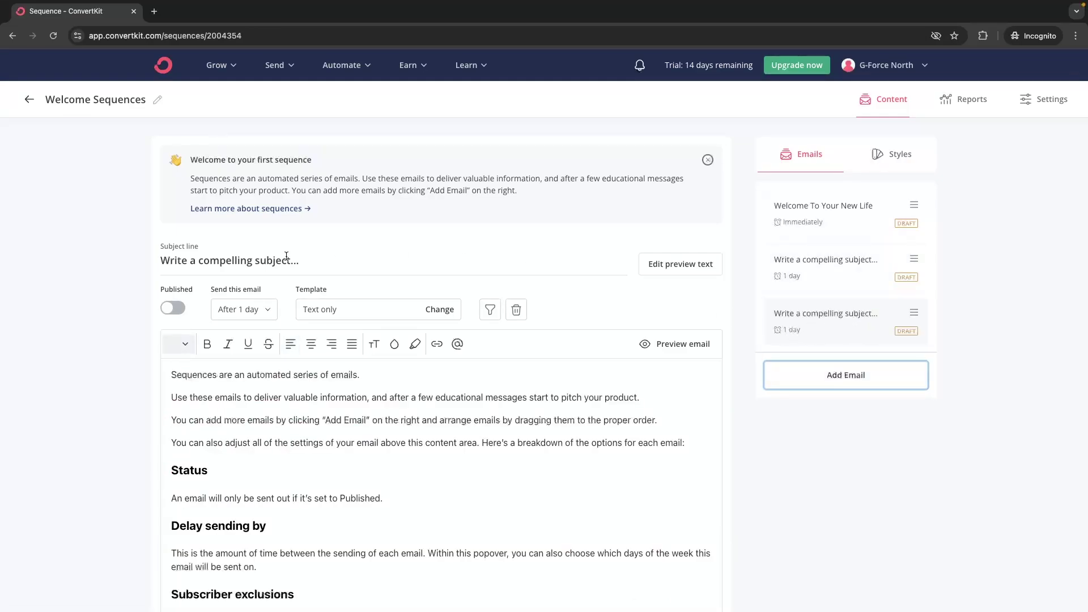
left_click(253, 313)
type("2")
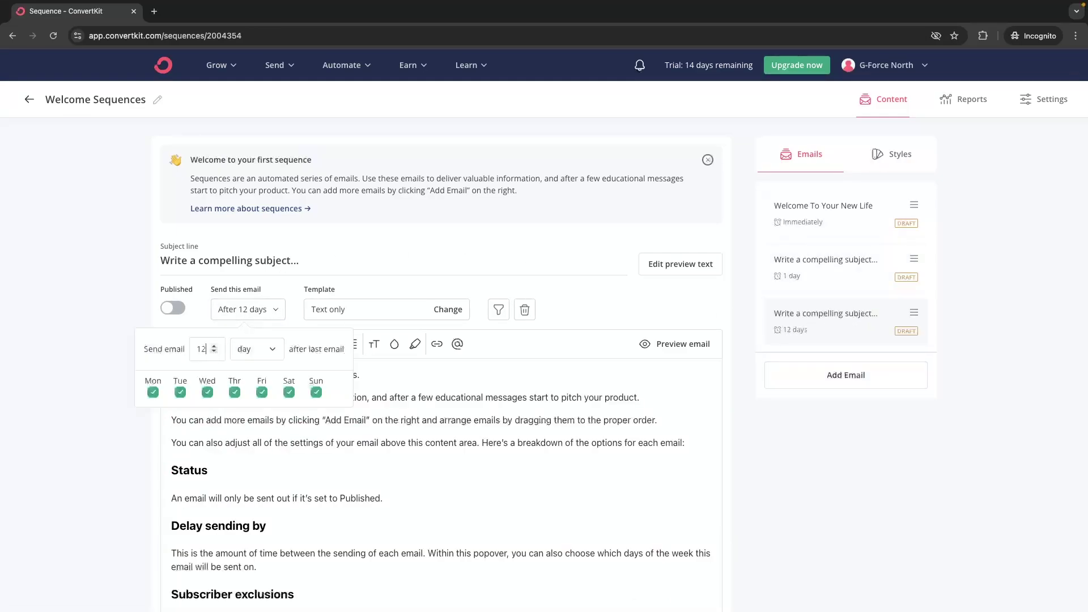
left_click(205, 346)
key("BackSpace")
left_click(196, 313)
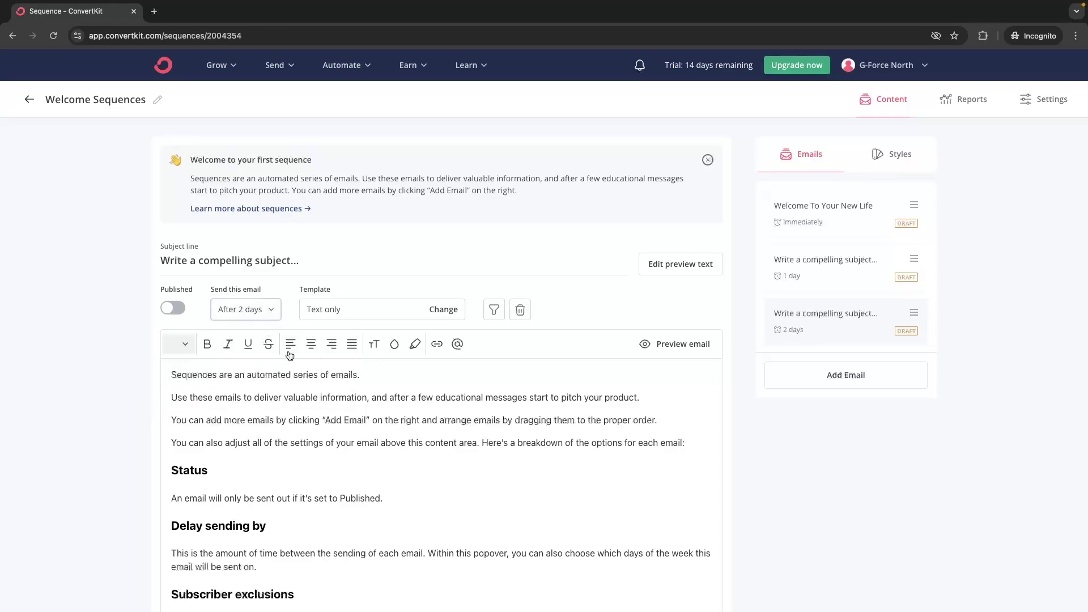
Step: Set the second email's subject line to "The Task of Getting Fit"
scroll(289, 356, "down", 2)
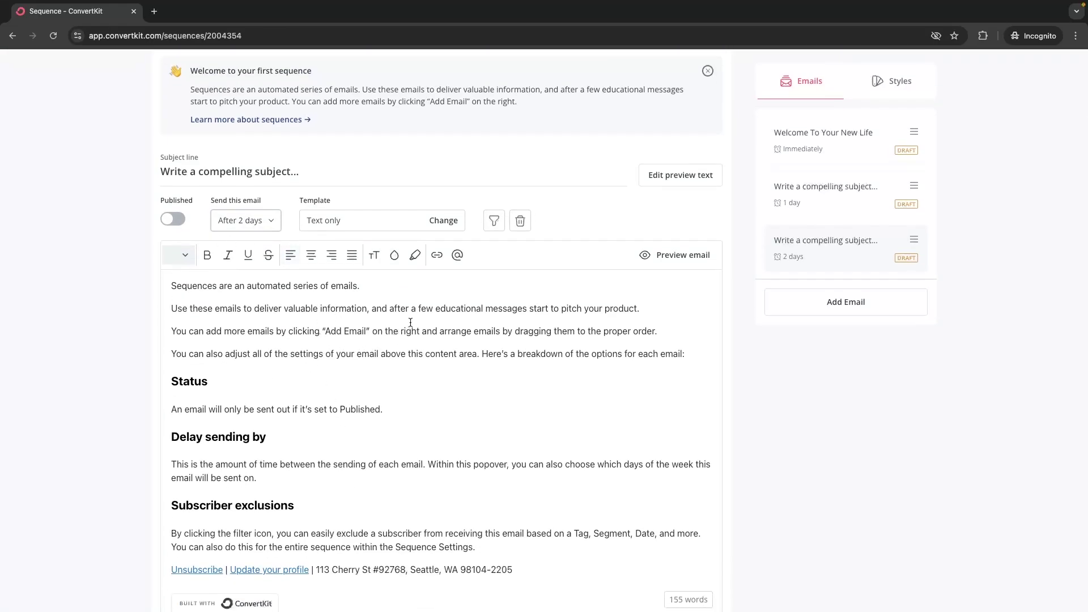
scroll(519, 297, "up", 2)
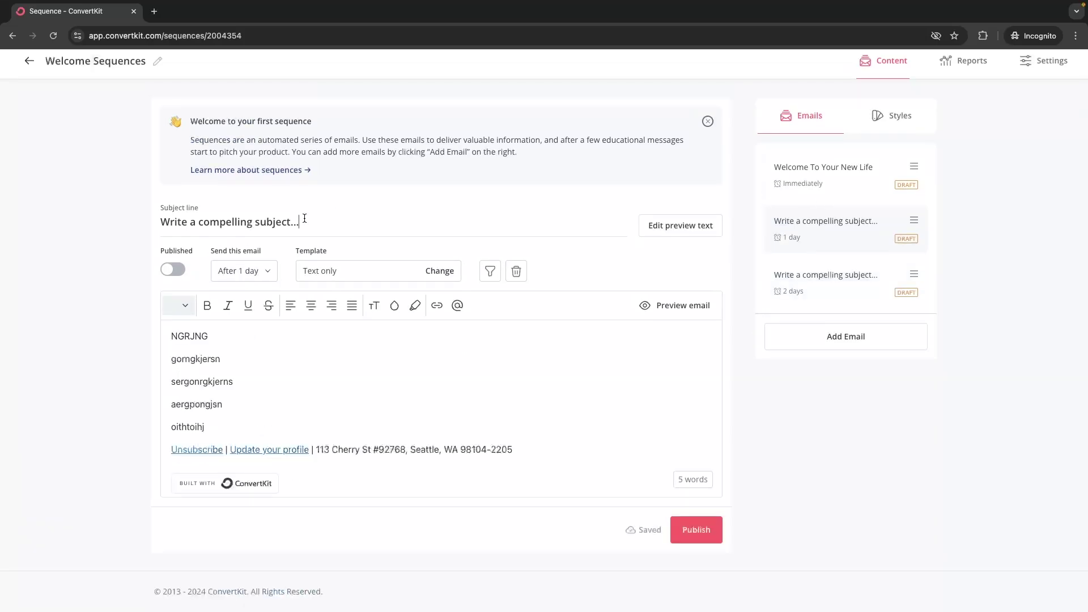
left_click_drag(304, 218, 129, 221)
type("T")
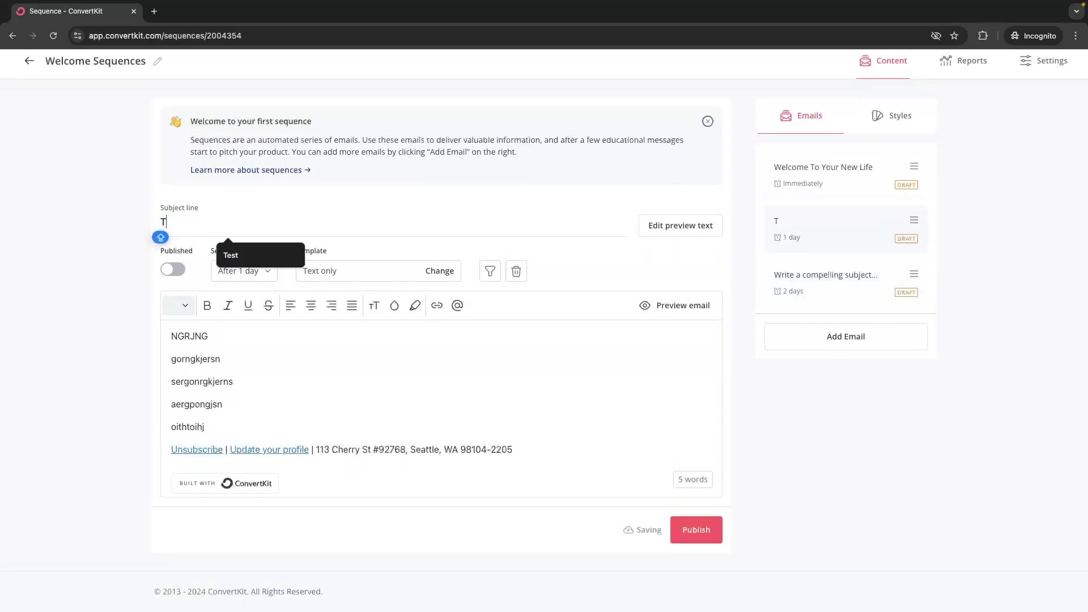
type("he Task of Getting Fit")
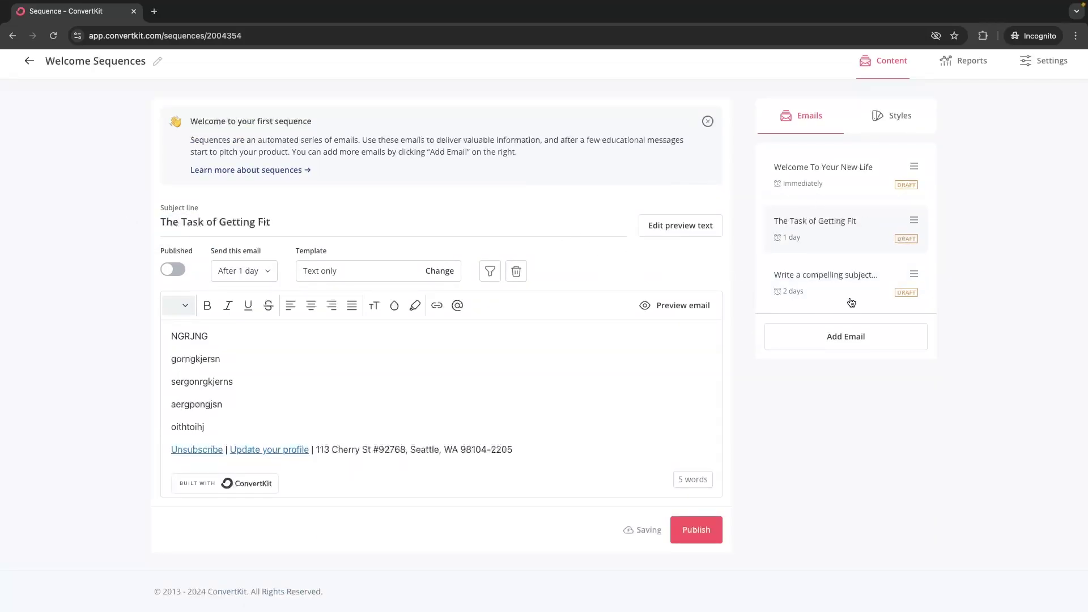
Step: Set the third email's subject line to "The Road Ahead"
left_click(769, 294)
left_click_drag(310, 220, 134, 224)
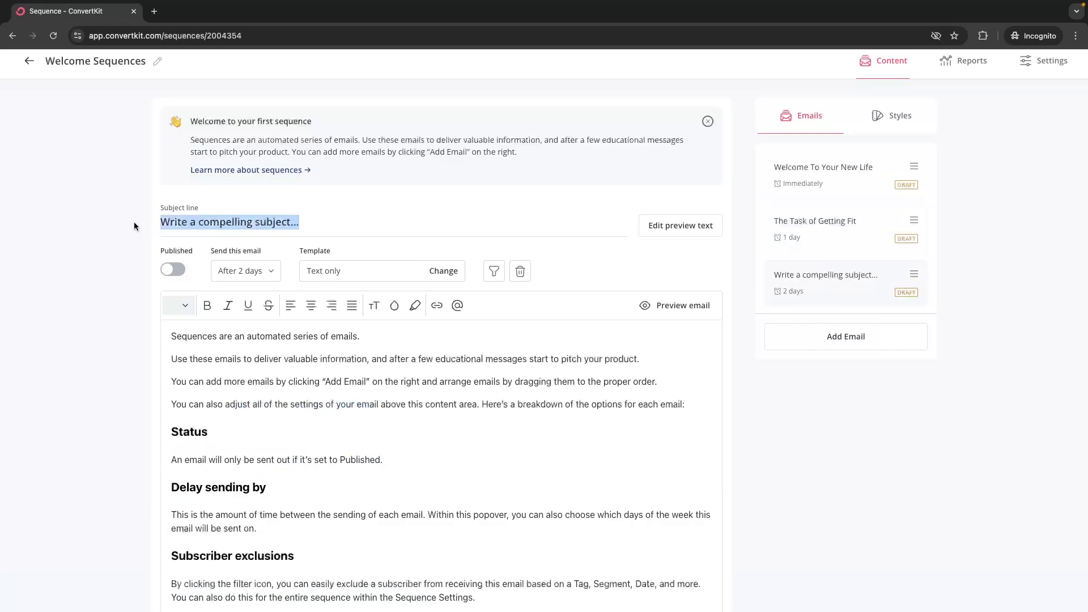
type("The Road Ahead")
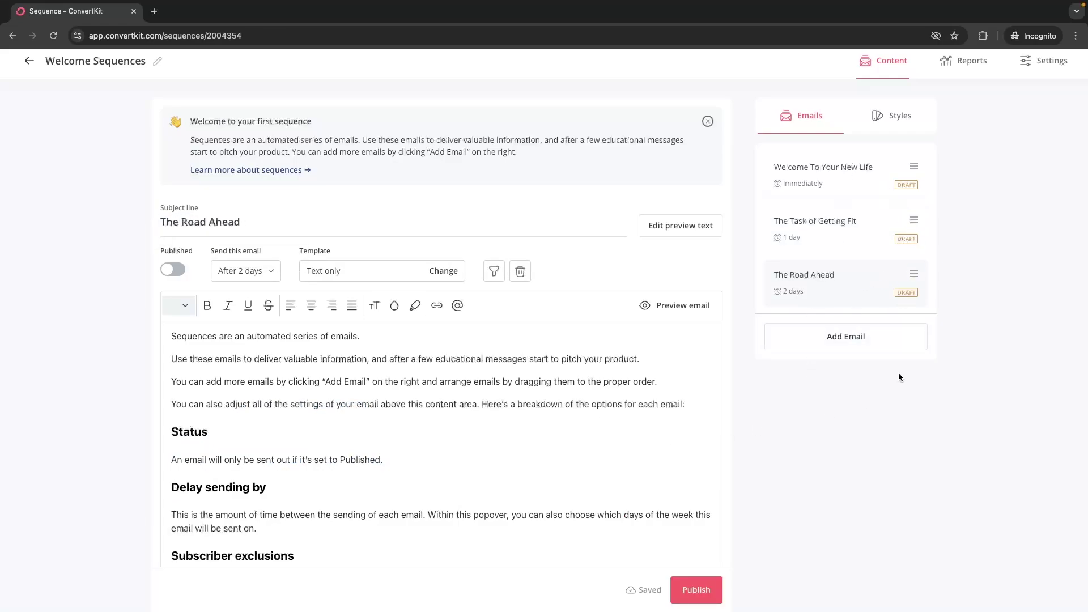
scroll(841, 367, "up", 3)
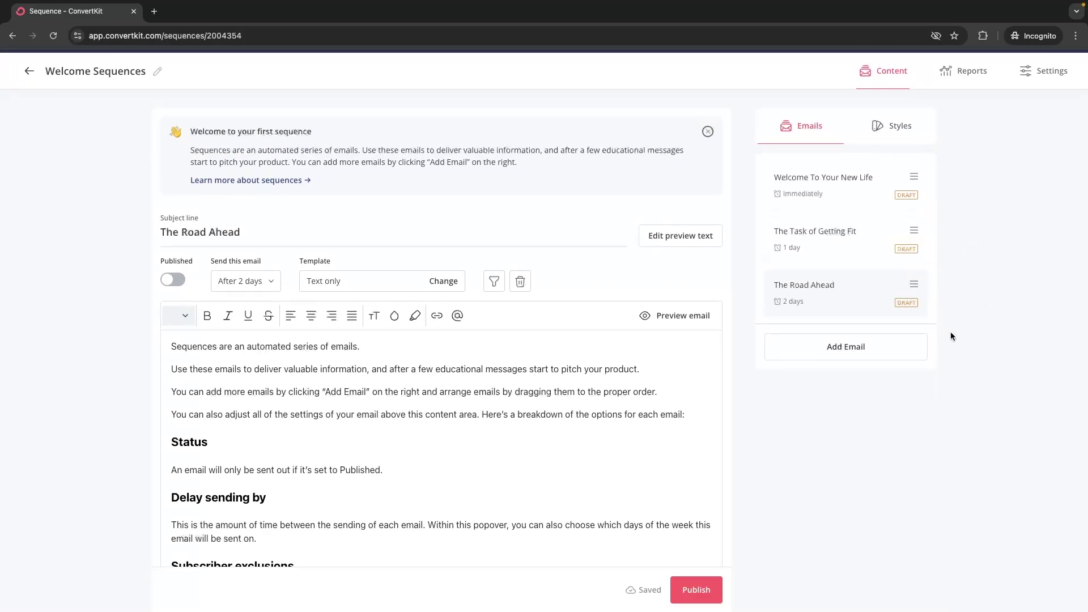
Step: Leave the welcome sequence, go to Visual Automations and start a new automation
scroll(951, 336, "up", 2)
left_click(29, 101)
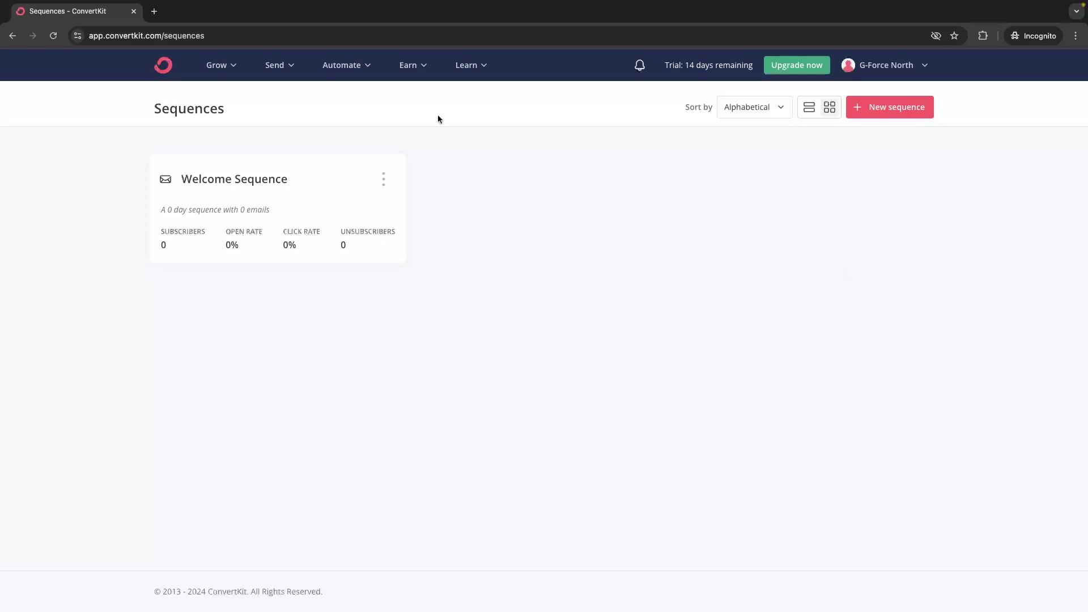
left_click(349, 67)
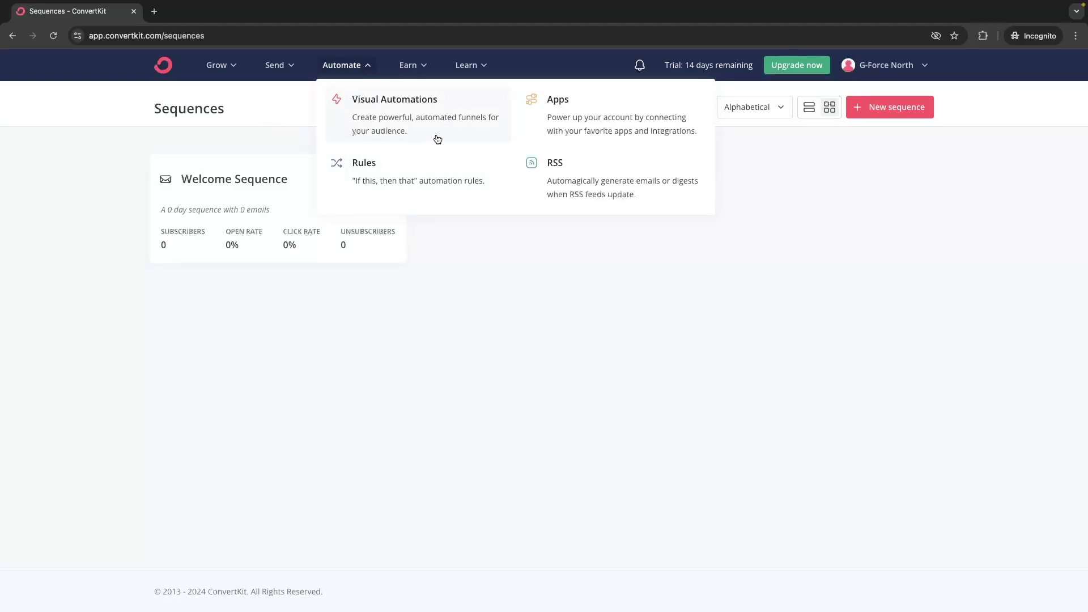
left_click(396, 100)
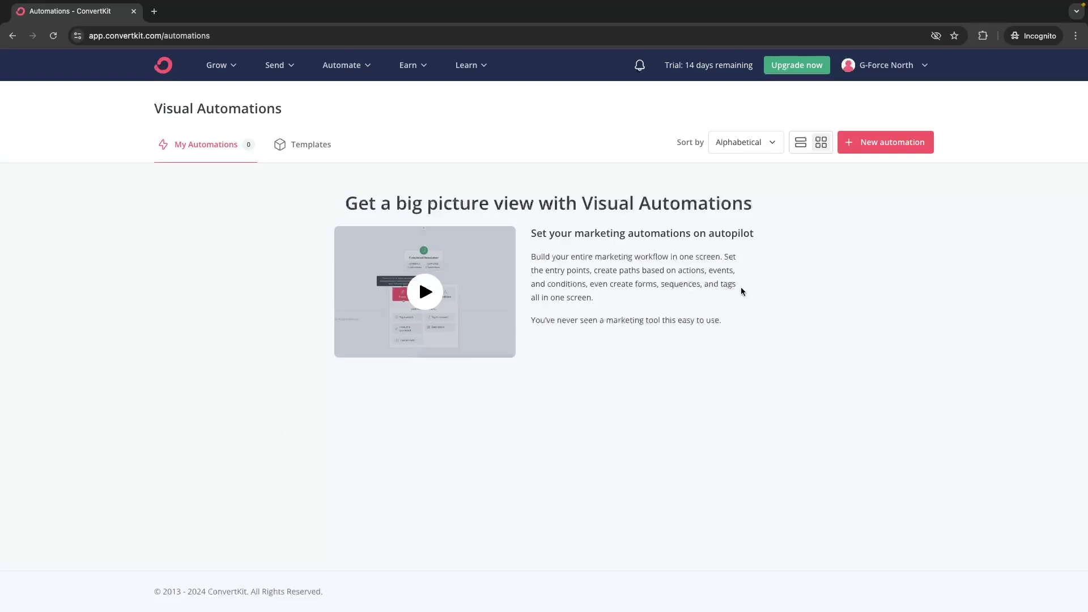
left_click(880, 149)
Step: Browse the automation templates, previewing the workflows of "Release a new album" and "Welcome subscribers to your podcast"
scroll(852, 274, "down", 2)
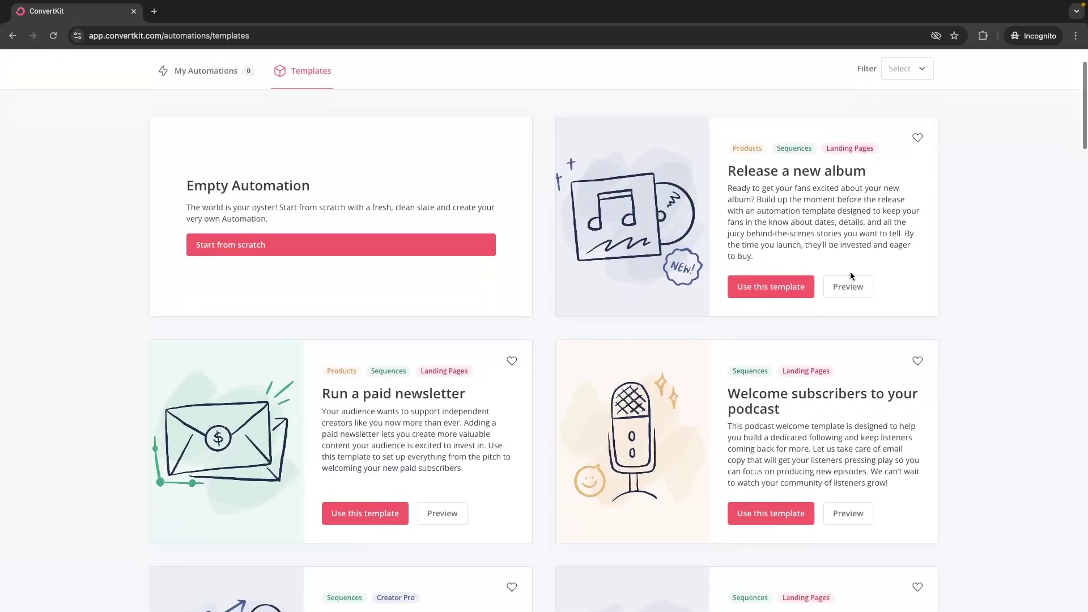
scroll(850, 276, "up", 1)
scroll(851, 276, "down", 2)
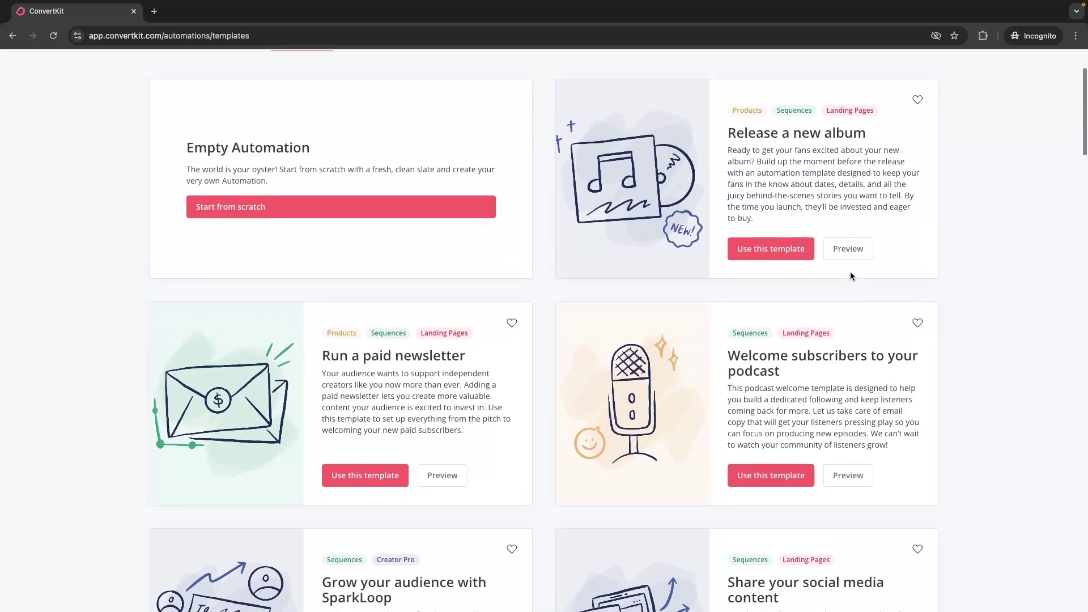
scroll(850, 276, "up", 1)
left_click(846, 315)
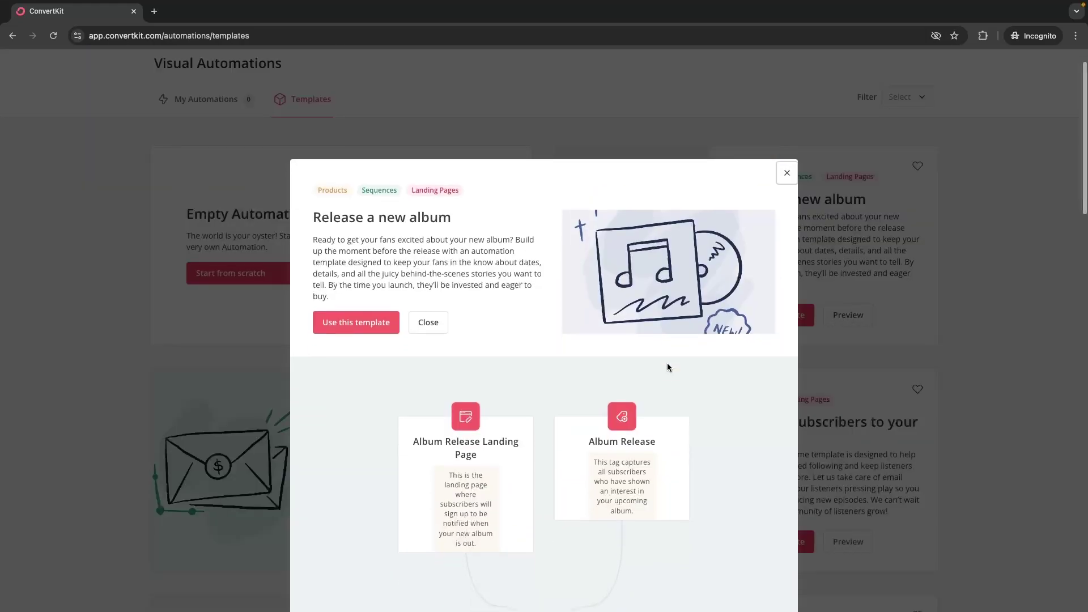
scroll(668, 367, "down", 10)
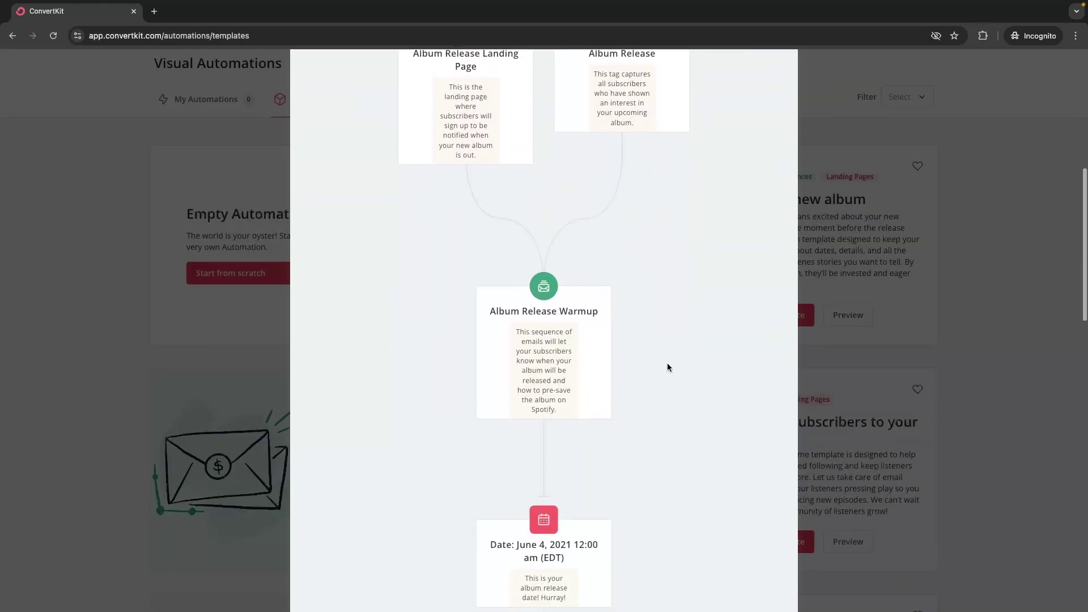
scroll(668, 367, "down", 4)
scroll(668, 367, "up", 1)
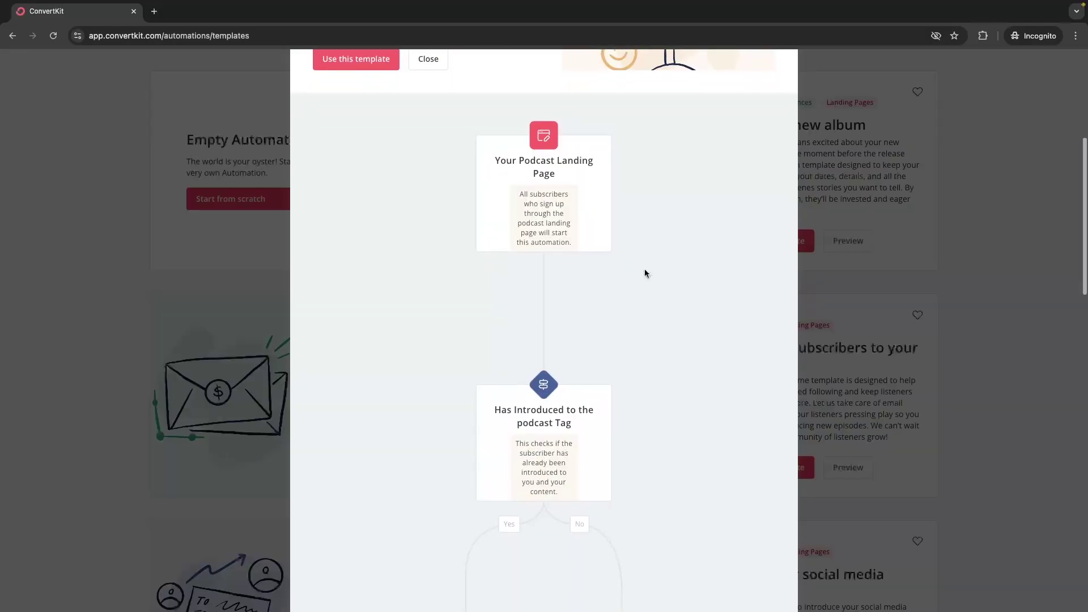
scroll(658, 274, "down", 5)
left_click(852, 320)
scroll(867, 334, "down", 8)
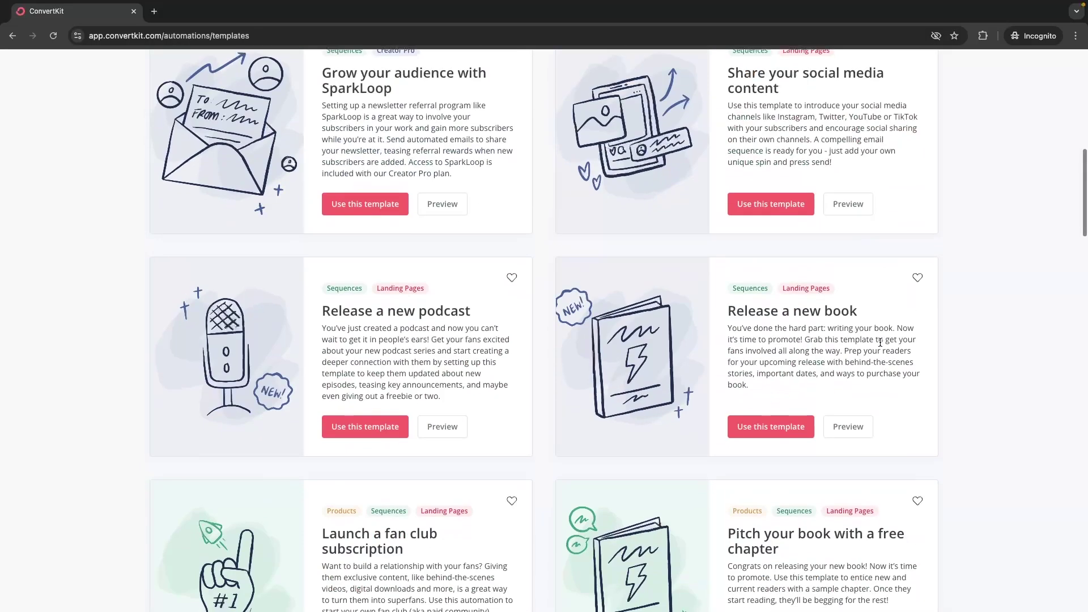
scroll(880, 342, "down", 3)
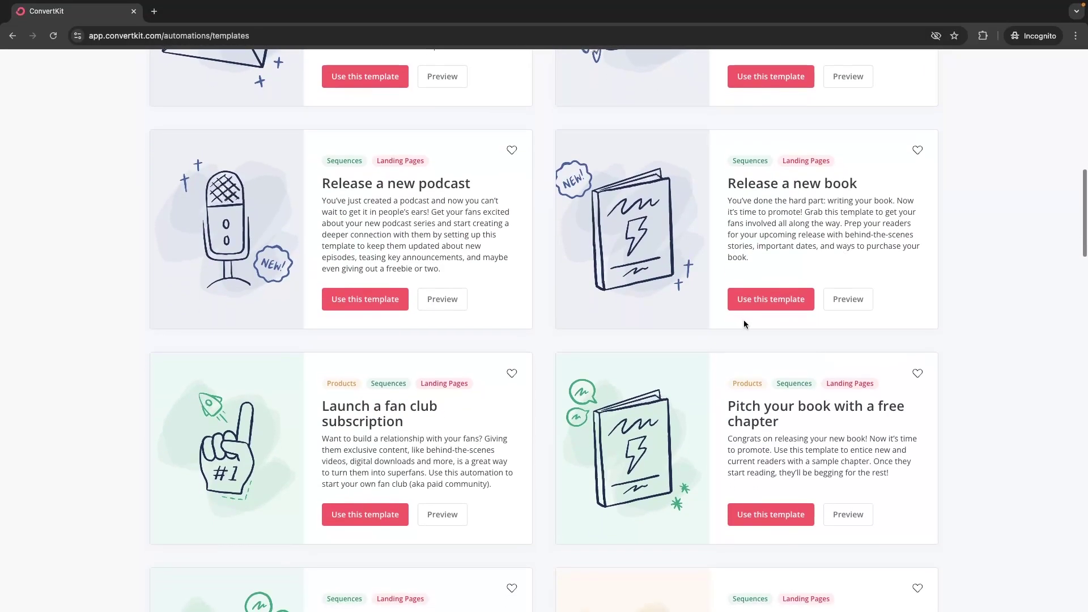
scroll(753, 294, "up", 1)
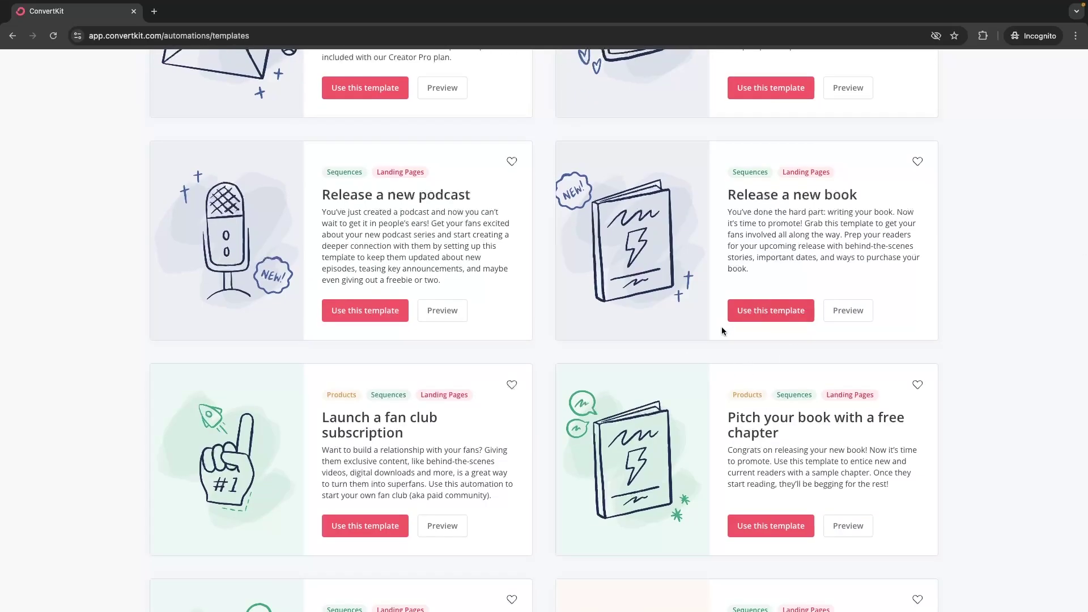
scroll(742, 322, "up", 12)
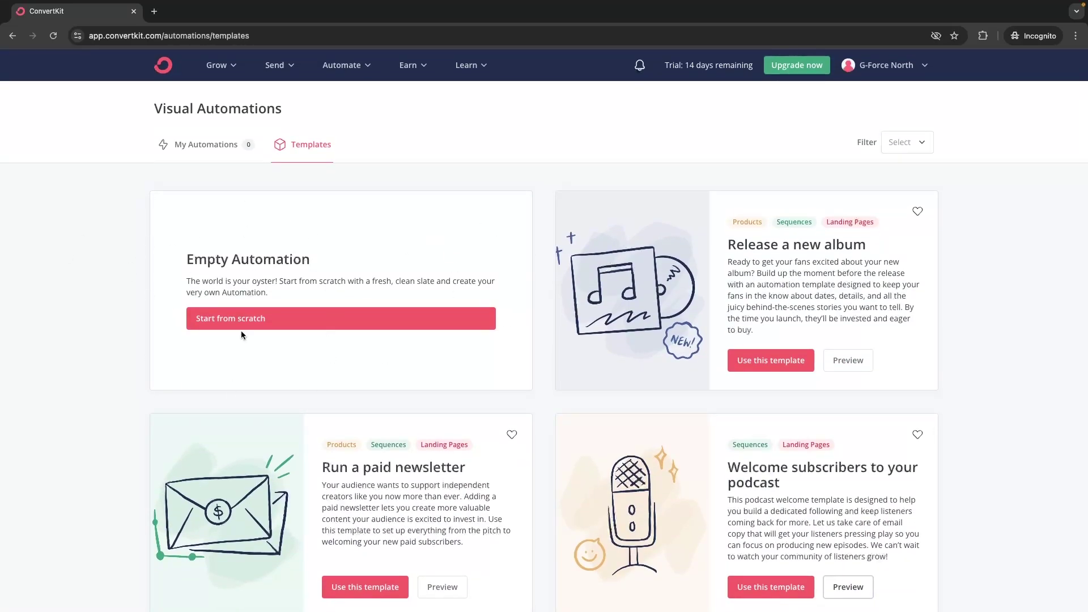
Step: Create an empty automation from scratch and start building its entry event
left_click_drag(180, 255, 334, 251)
left_click(334, 251)
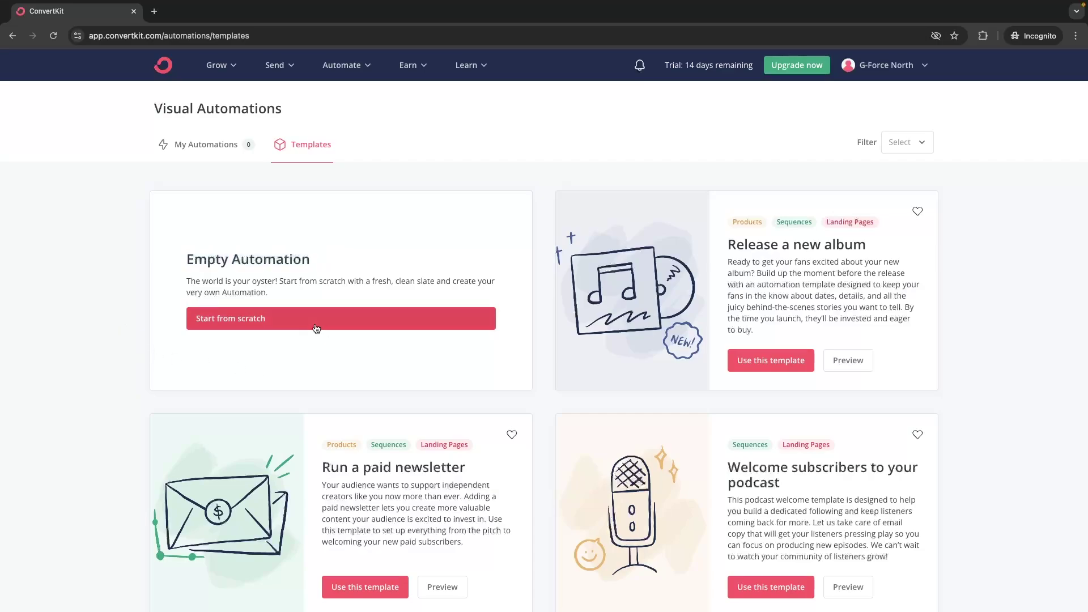
left_click(196, 327)
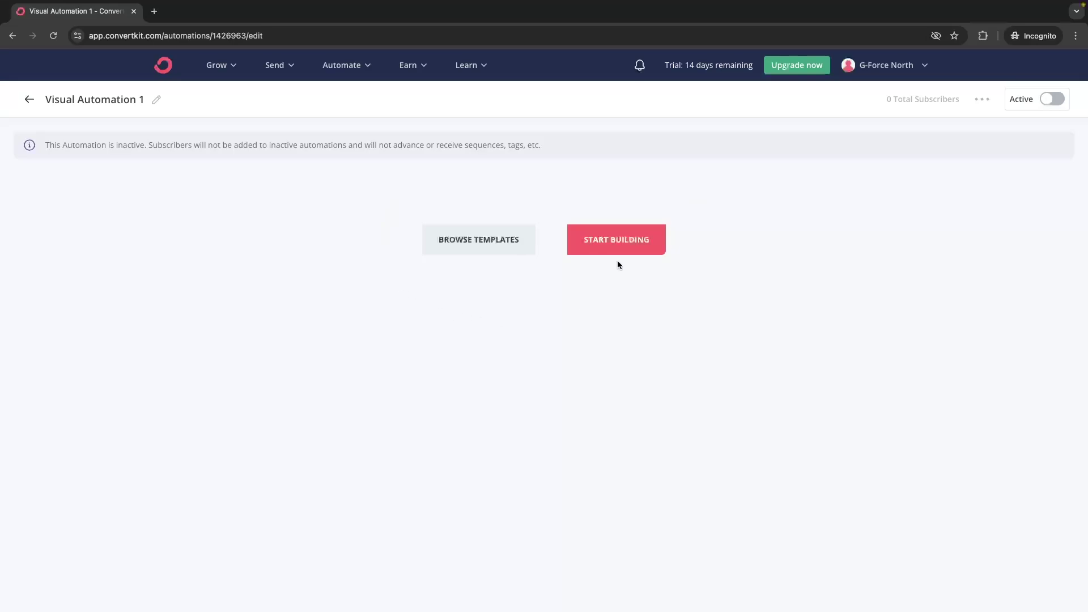
left_click(616, 246)
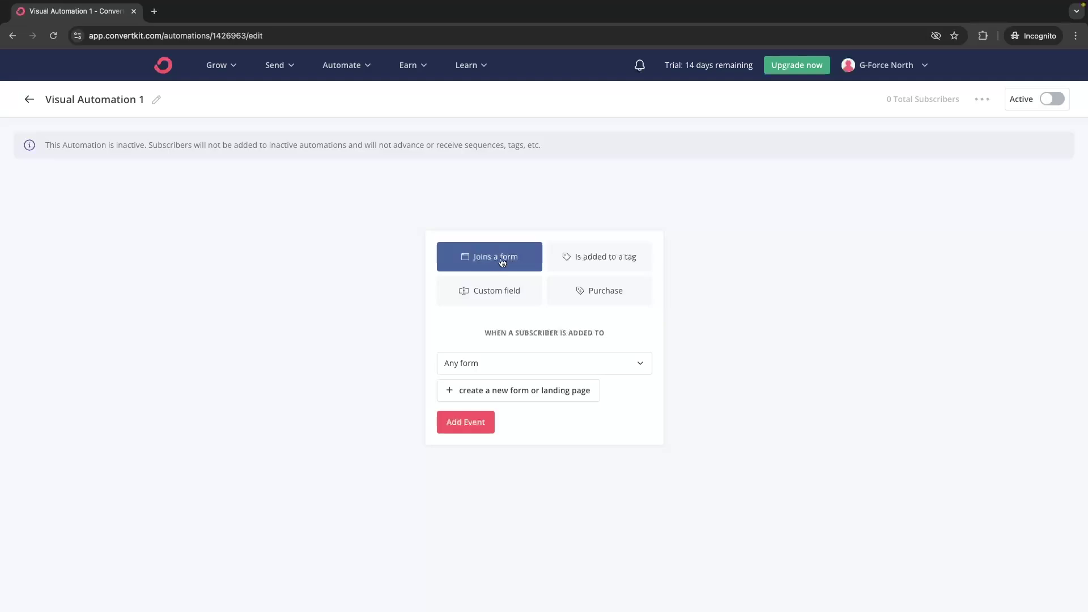
Step: Review the settings of the tag, custom field and purchase entry triggers
left_click(607, 270)
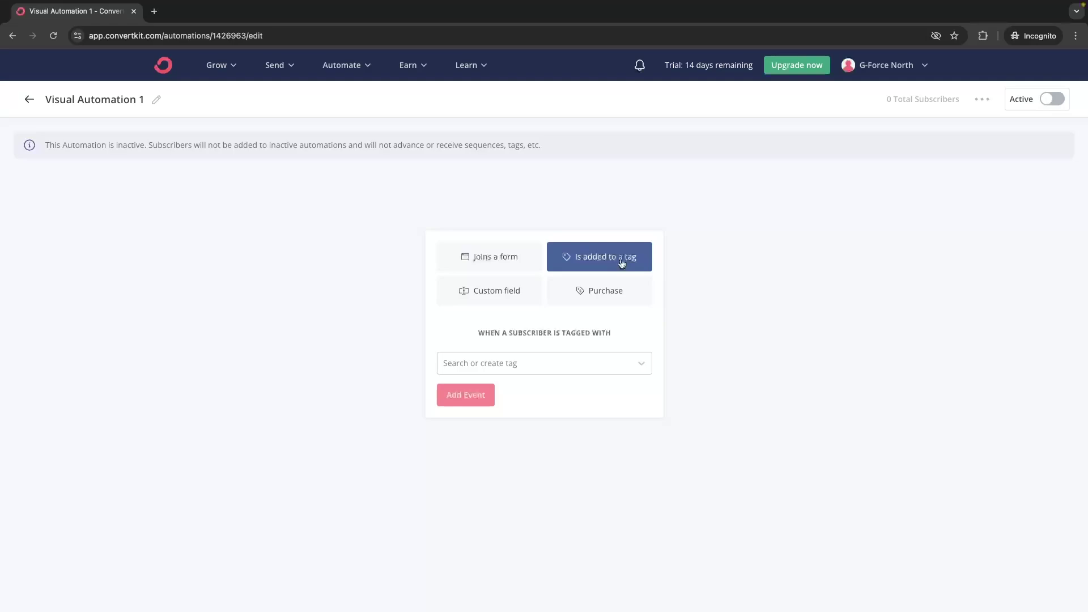
left_click(507, 290)
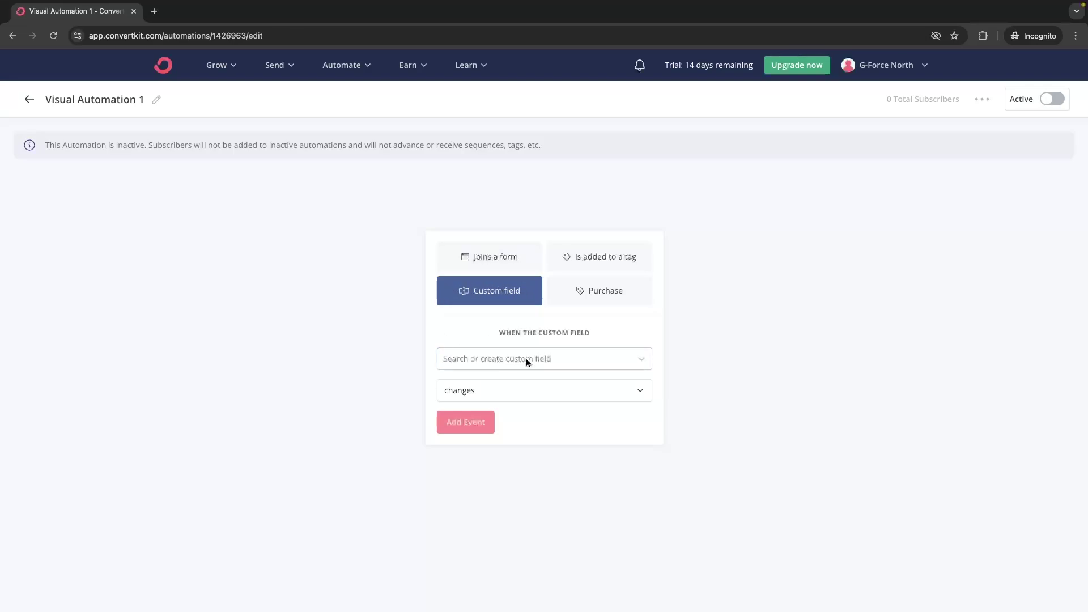
left_click(620, 296)
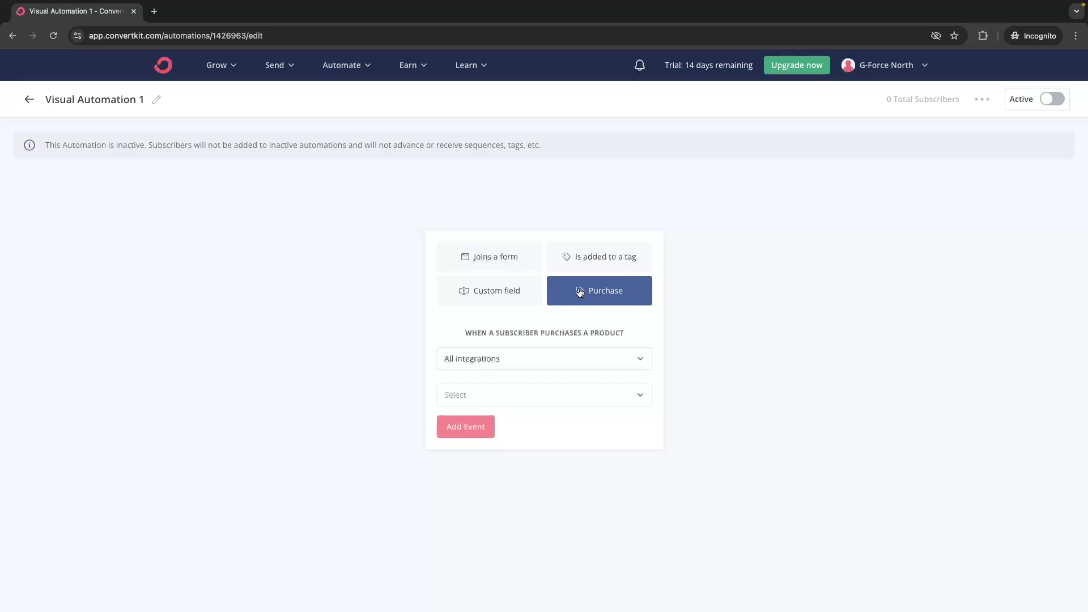
Step: Add a "Joins a form" entry event that applies to any form
left_click(524, 271)
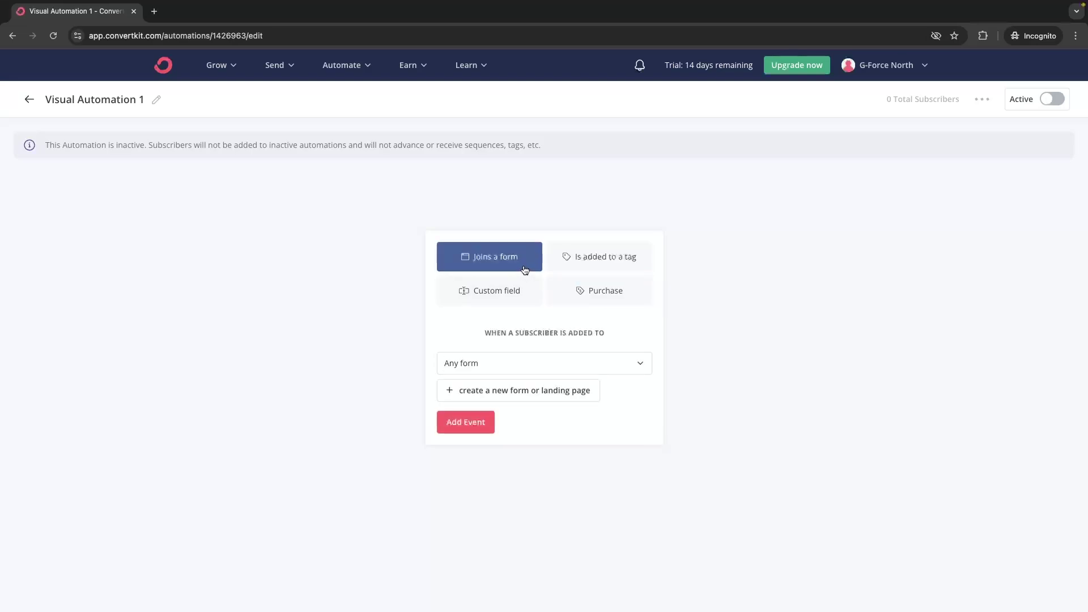
left_click(488, 363)
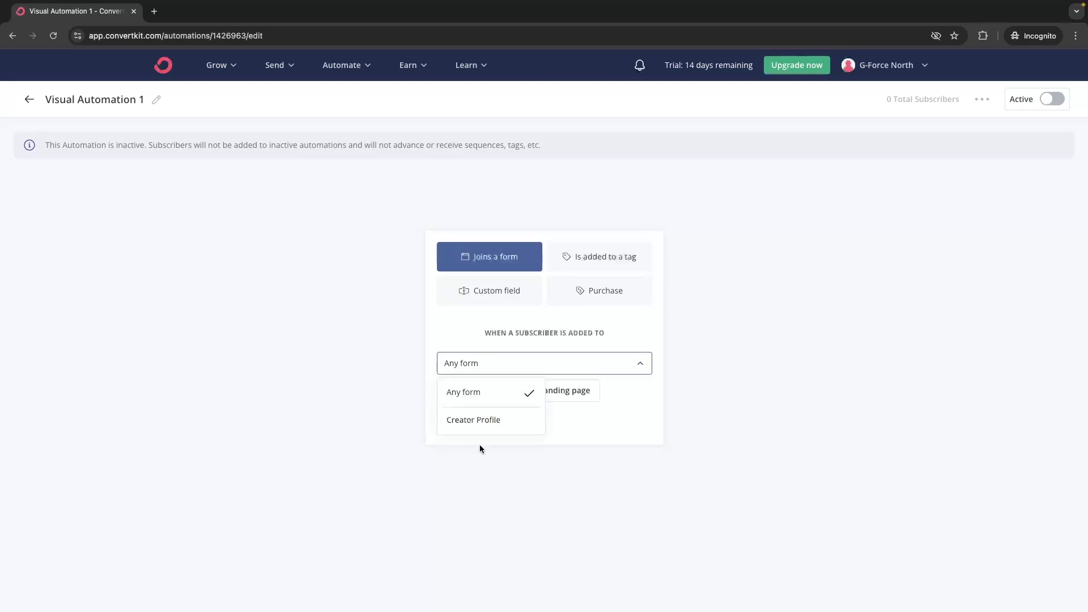
left_click(480, 397)
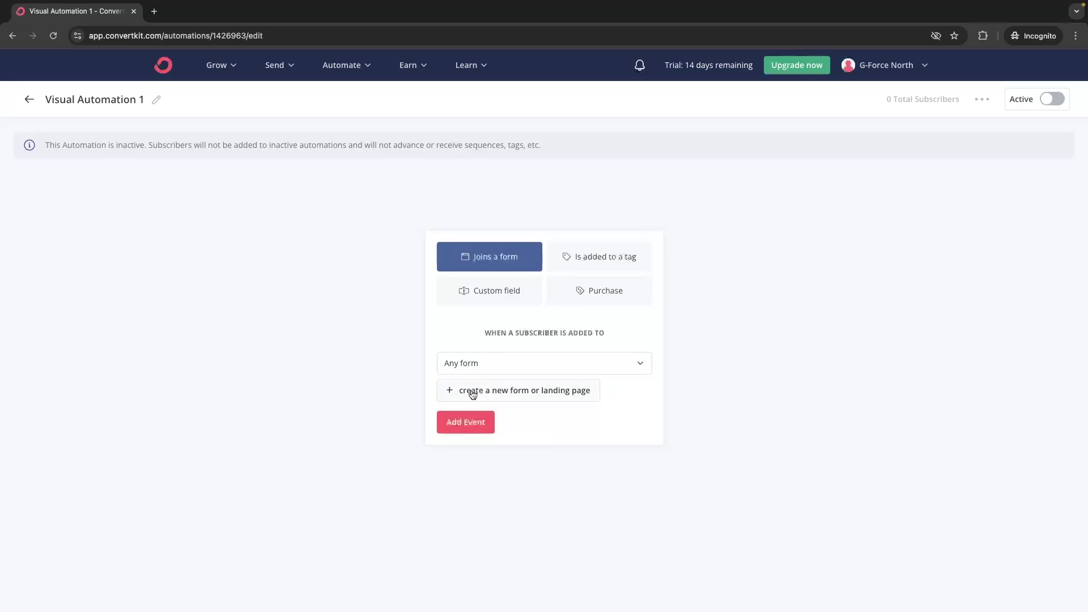
left_click(476, 426)
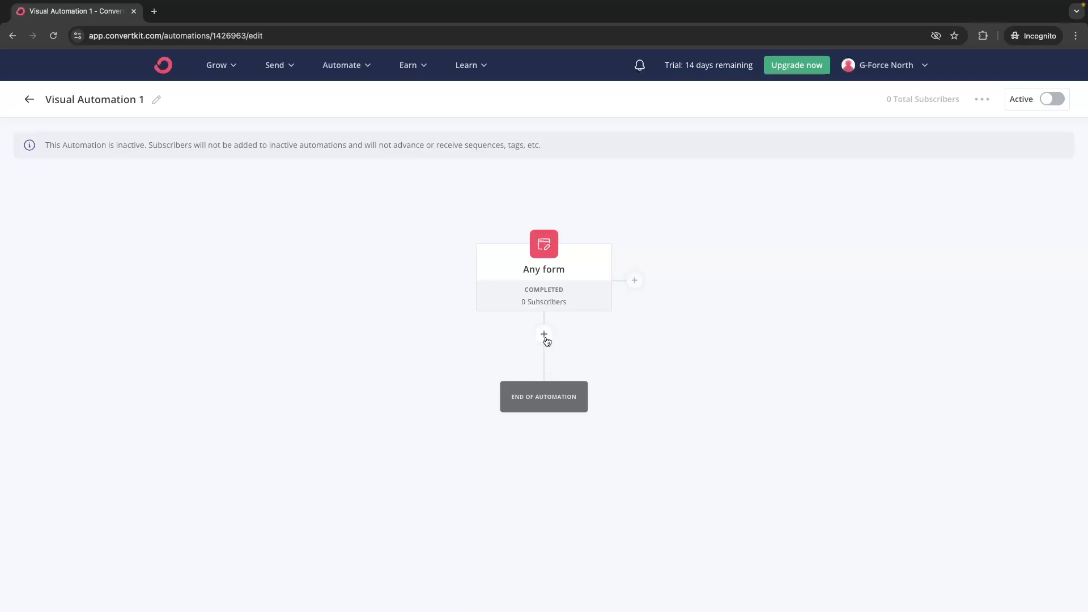
Step: Review the options for a second entry event, and the event, action and condition choices for the step following the form trigger
left_click(635, 281)
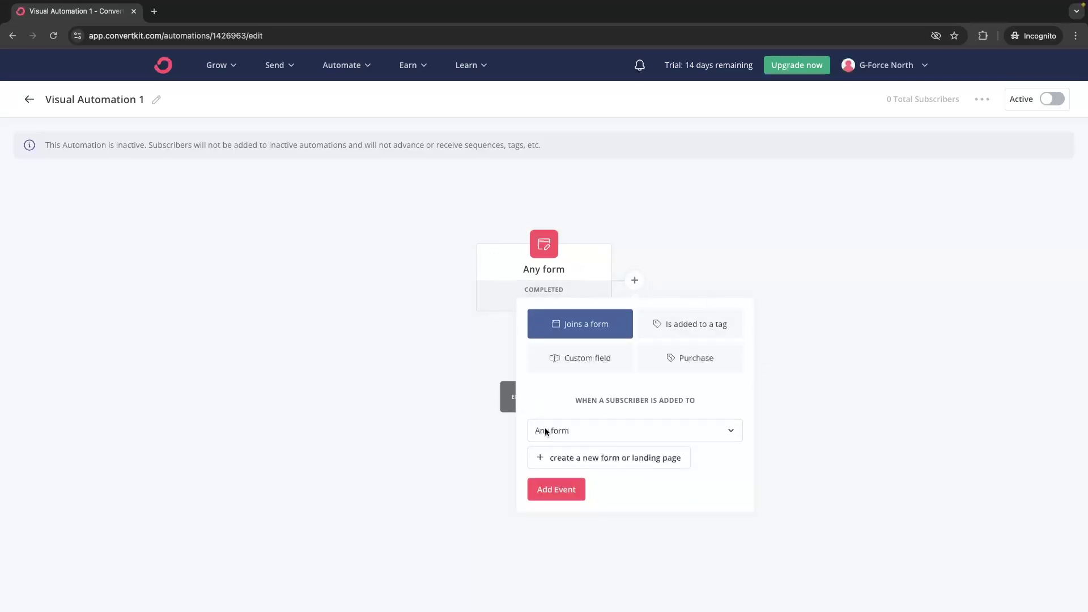
left_click(817, 356)
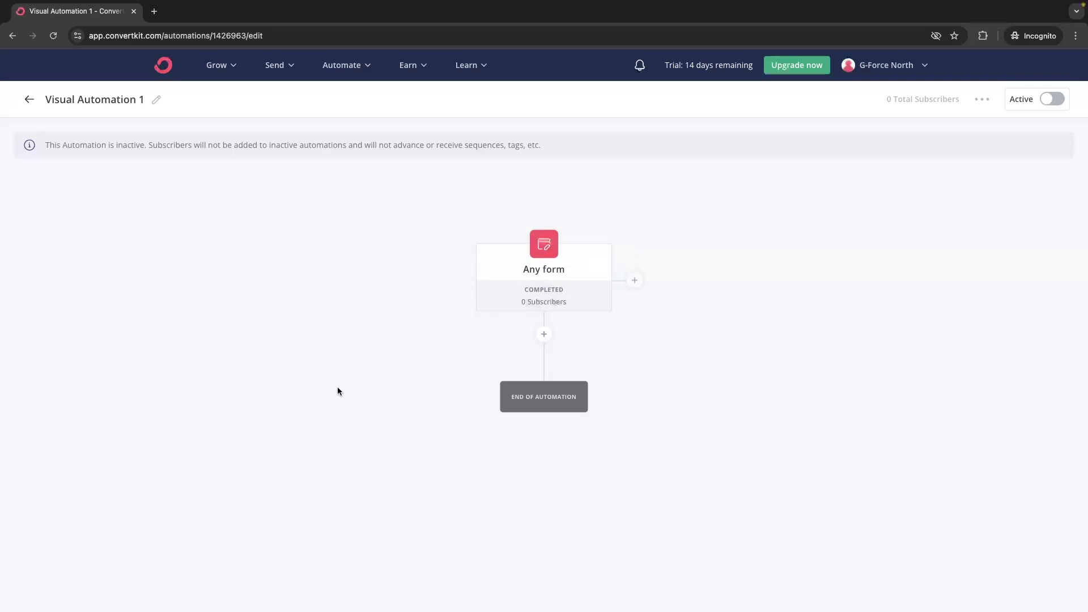
left_click(544, 335)
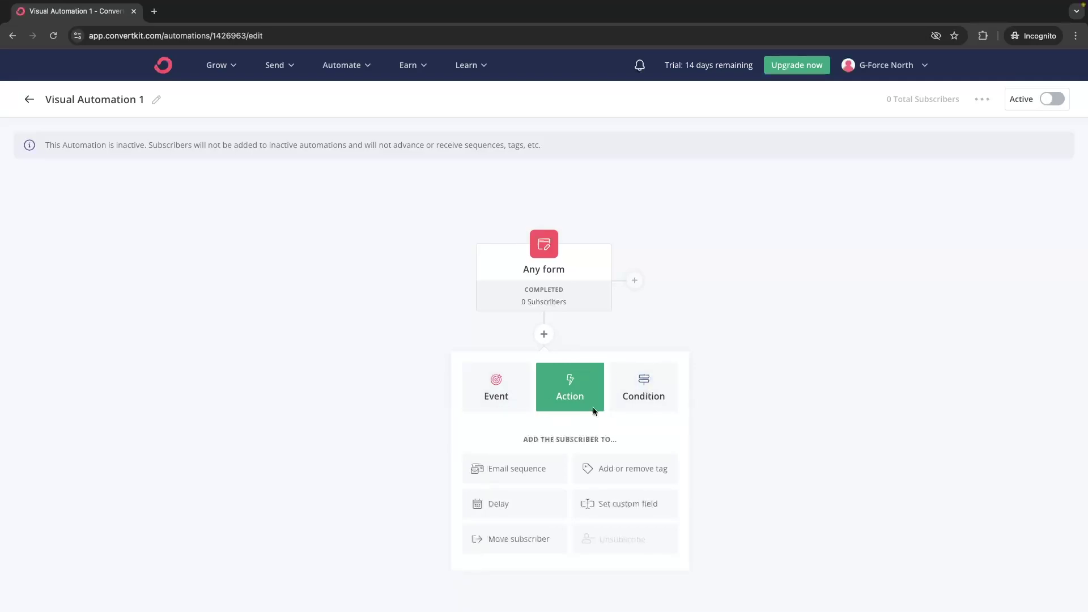
left_click(500, 409)
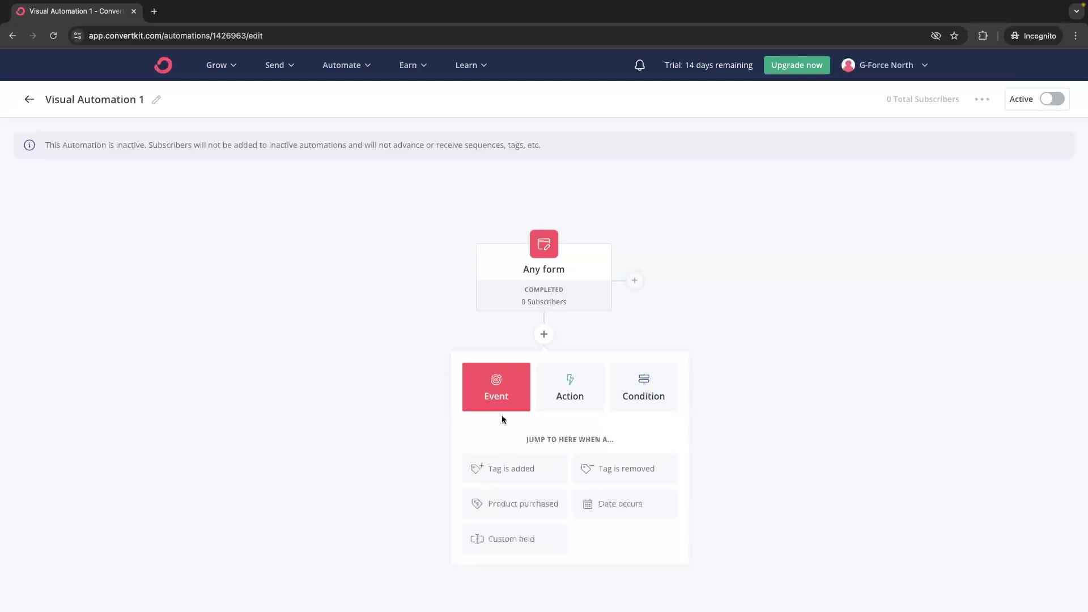
left_click(567, 416)
left_click(642, 403)
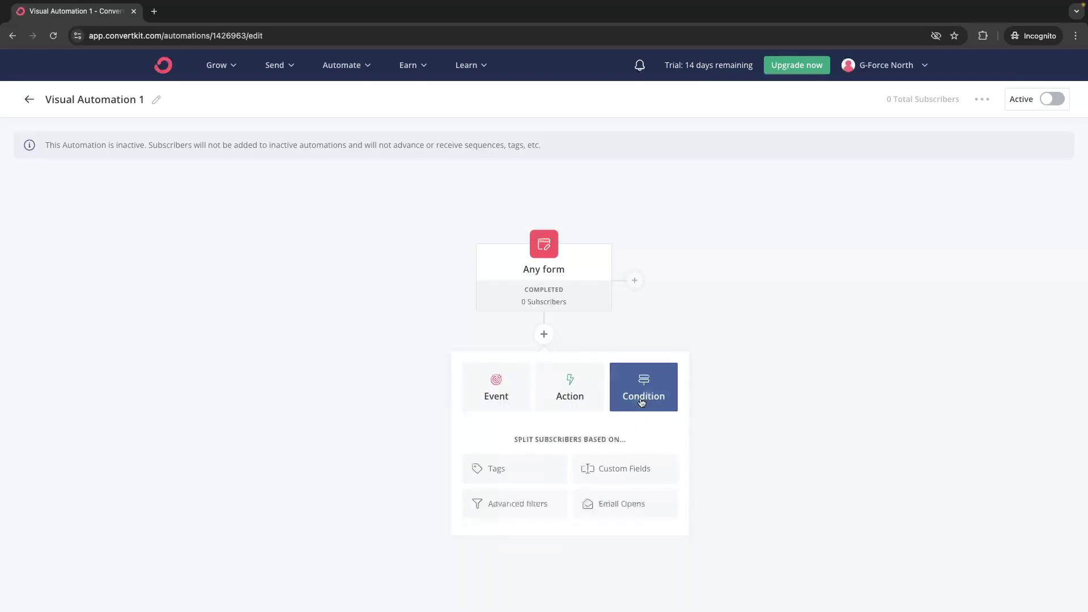
Step: Add an email sequence action below the form trigger that adds subscribers to "Welcome Sequence"
left_click(585, 398)
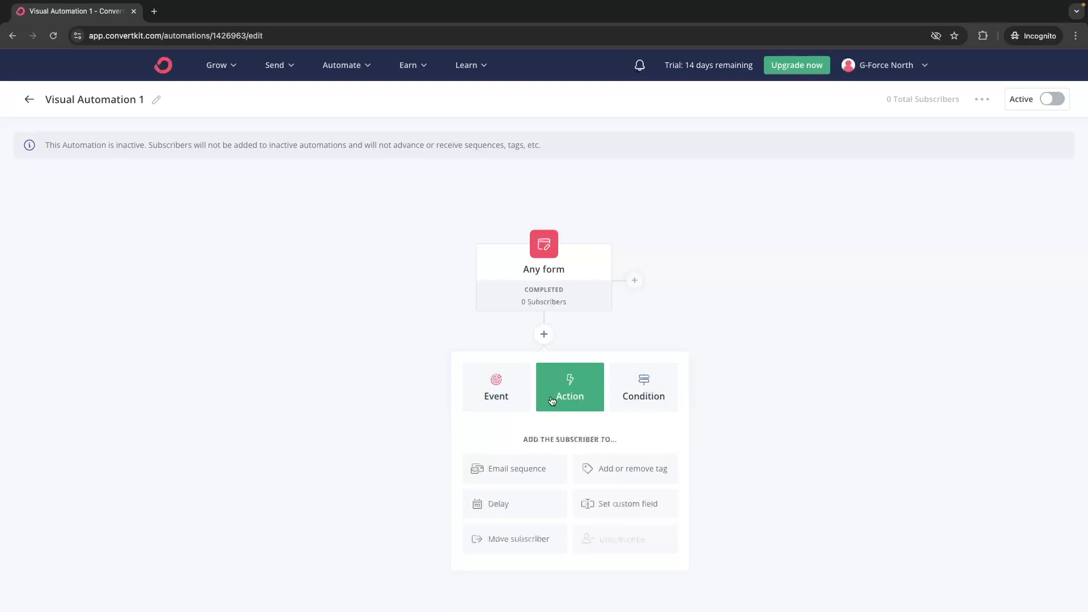
scroll(552, 400, "down", 1)
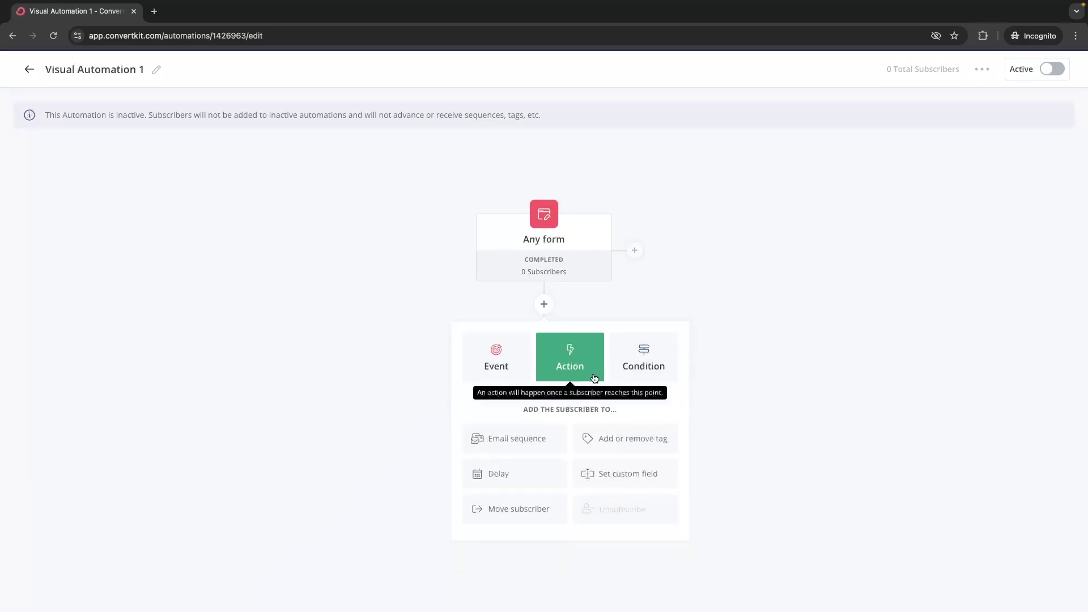
left_click(539, 442)
left_click(661, 440)
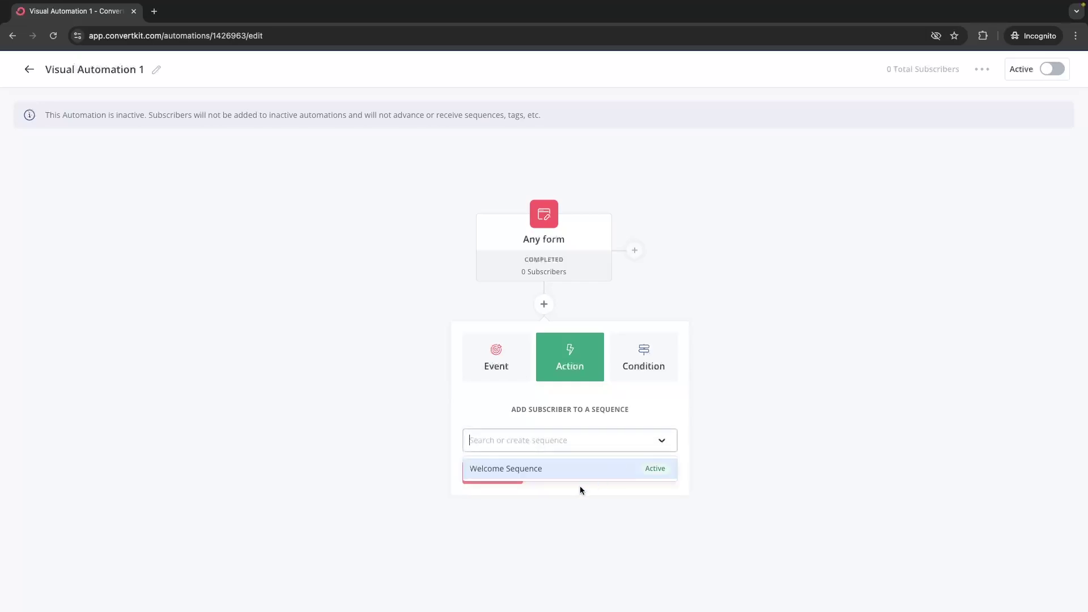
left_click(579, 470)
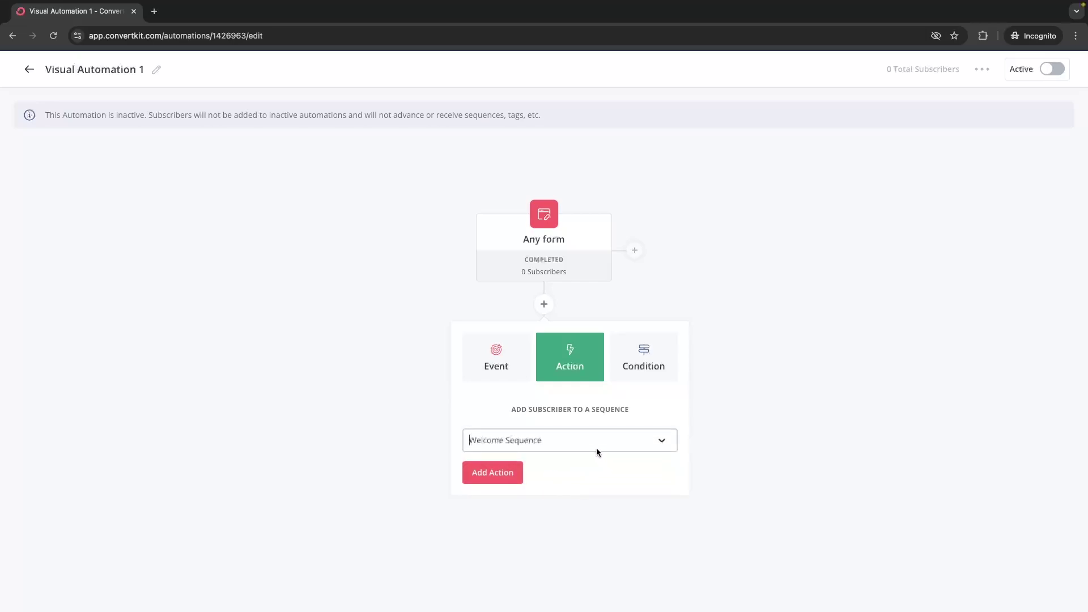
left_click(496, 478)
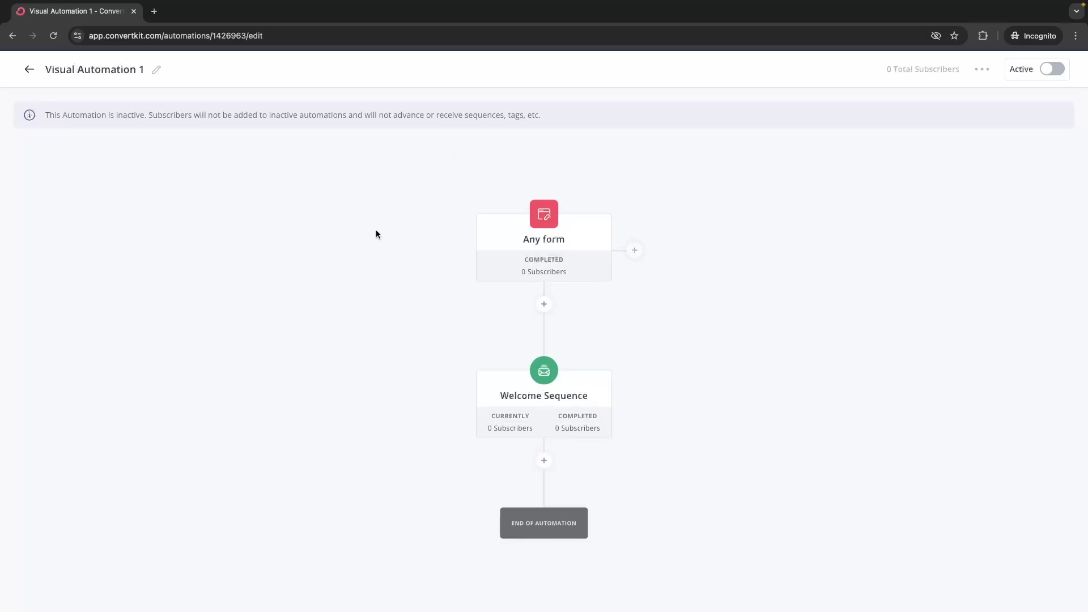
Step: Review the action options available after the Welcome Sequence step, adding none, and return to the list of visual automations
mouse_move(557, 235)
scroll(567, 374, "down", 2)
left_click(544, 348)
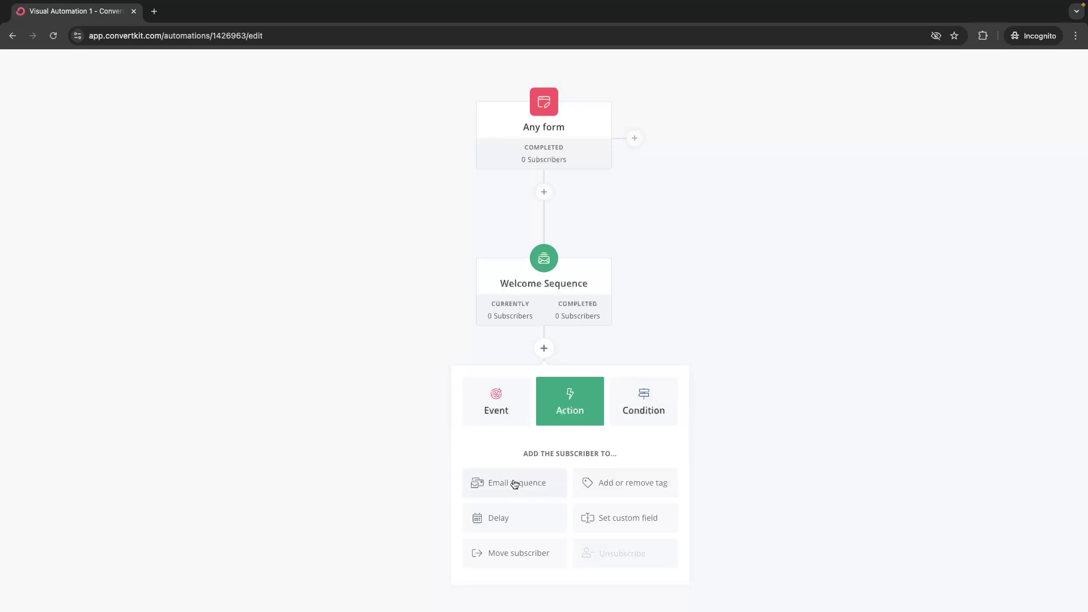
mouse_move(527, 285)
left_click(667, 307)
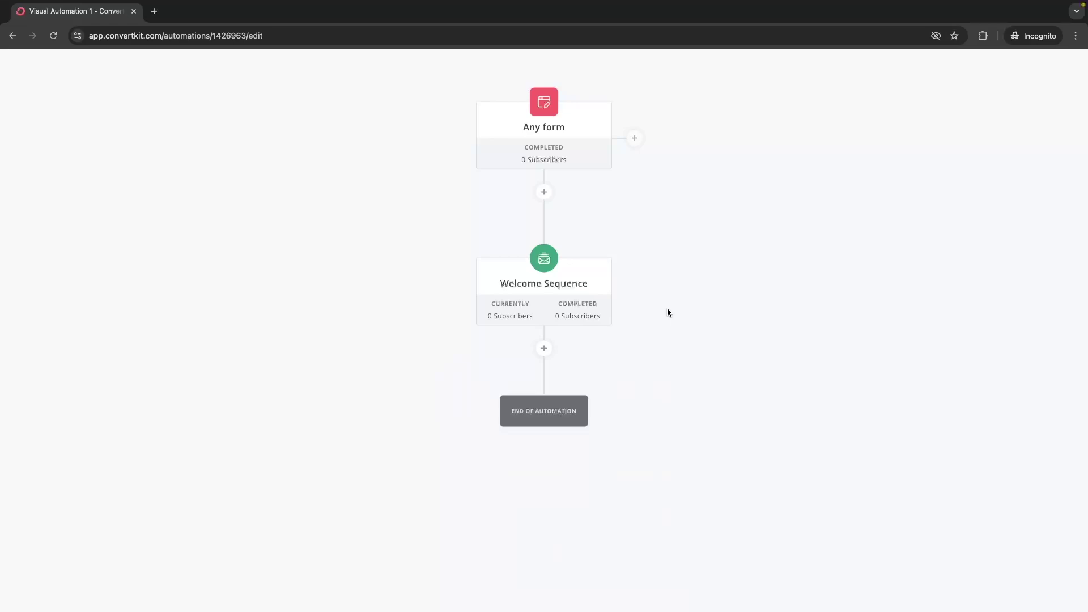
scroll(19, 146, "up", 3)
left_click(29, 97)
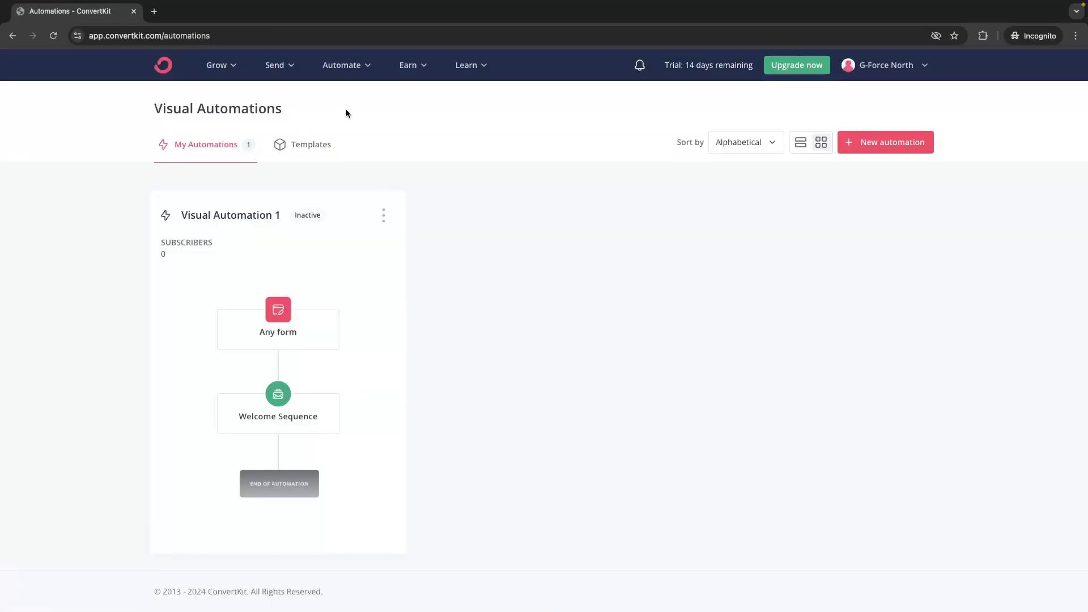
Step: Create a new email sequence from the Text only template and name it "Training Sequence"
left_click(277, 66)
left_click(328, 165)
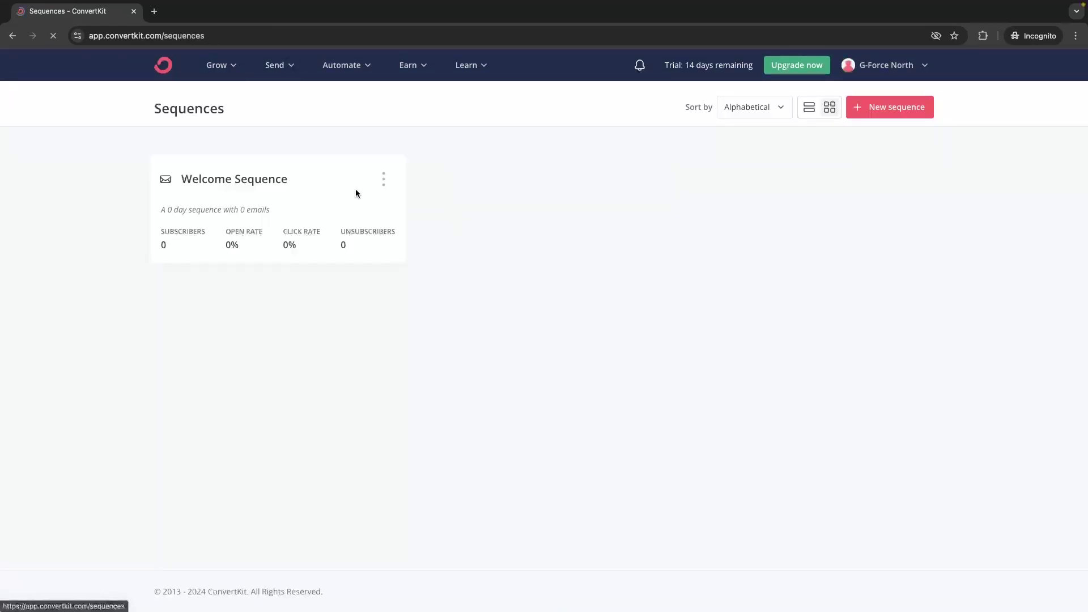
left_click(848, 115)
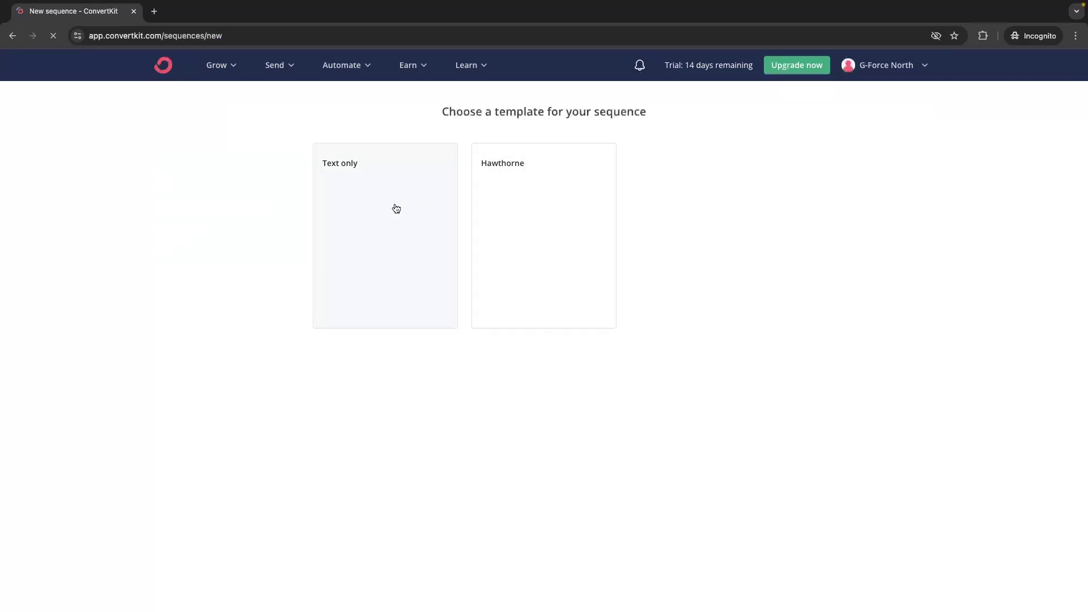
left_click(351, 162)
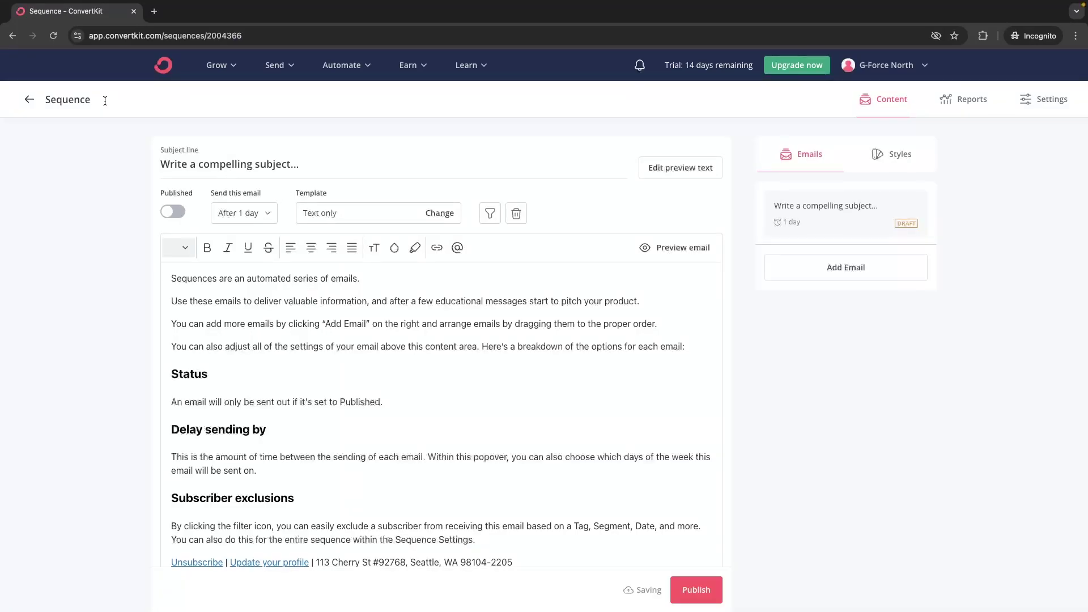
left_click(77, 110)
type("Training Sequence")
key("Return")
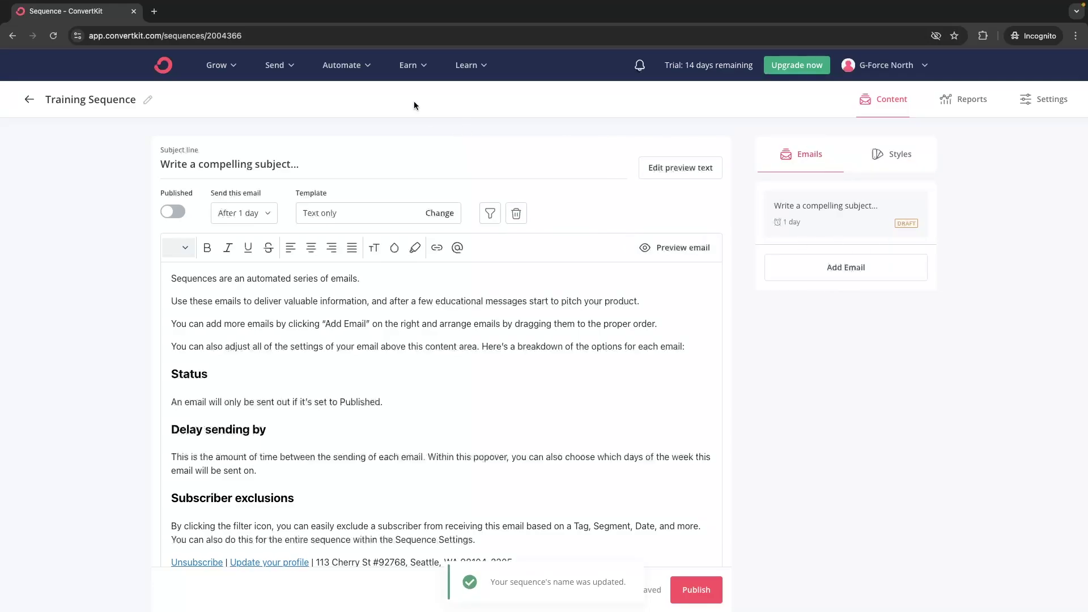
Step: Return to the visual automations and open "Visual Automation 1" for editing
left_click(345, 65)
left_click(407, 119)
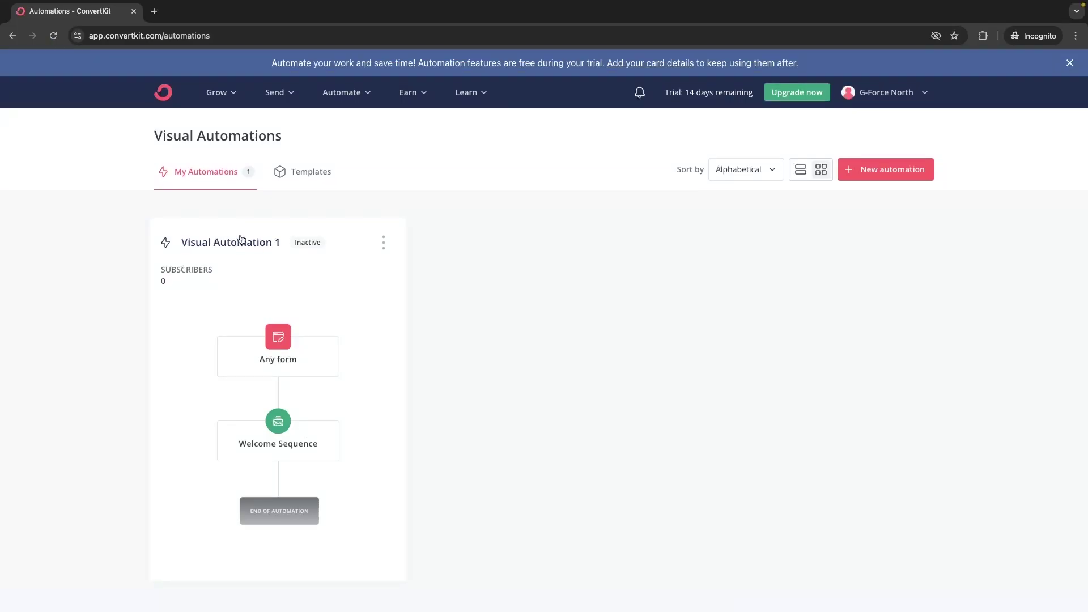
left_click(241, 242)
Step: Add a delay action of 5 days after the Welcome Sequence step
left_click(543, 420)
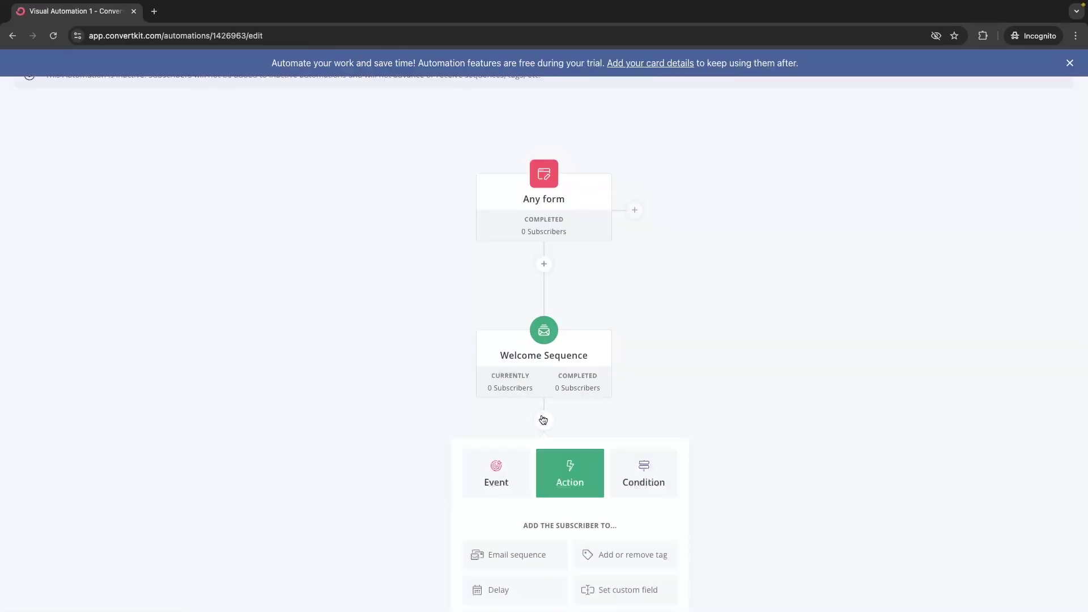
scroll(556, 428, "down", 2)
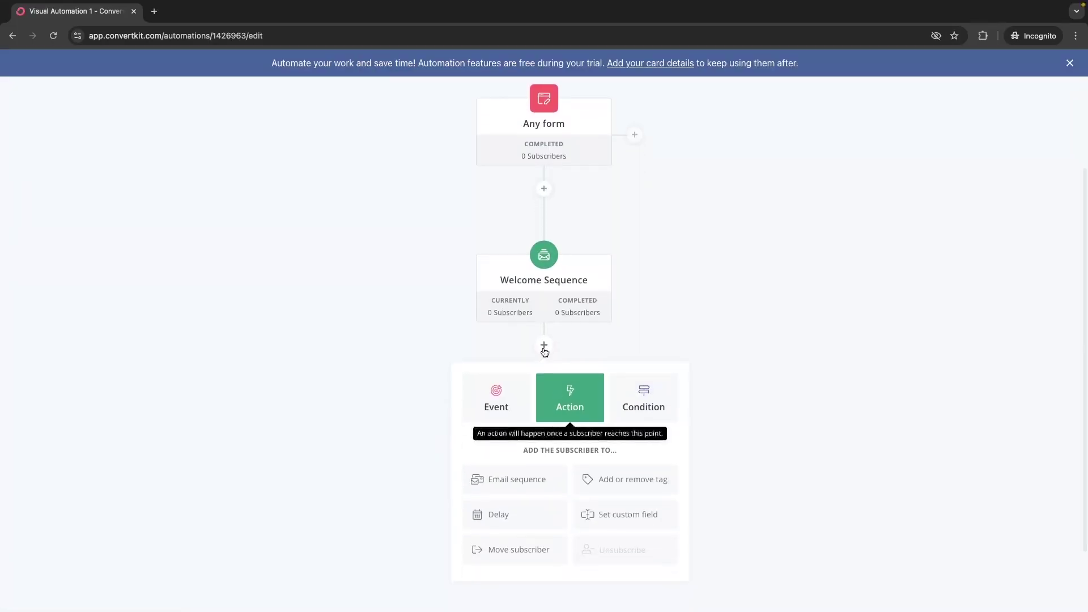
left_click(499, 517)
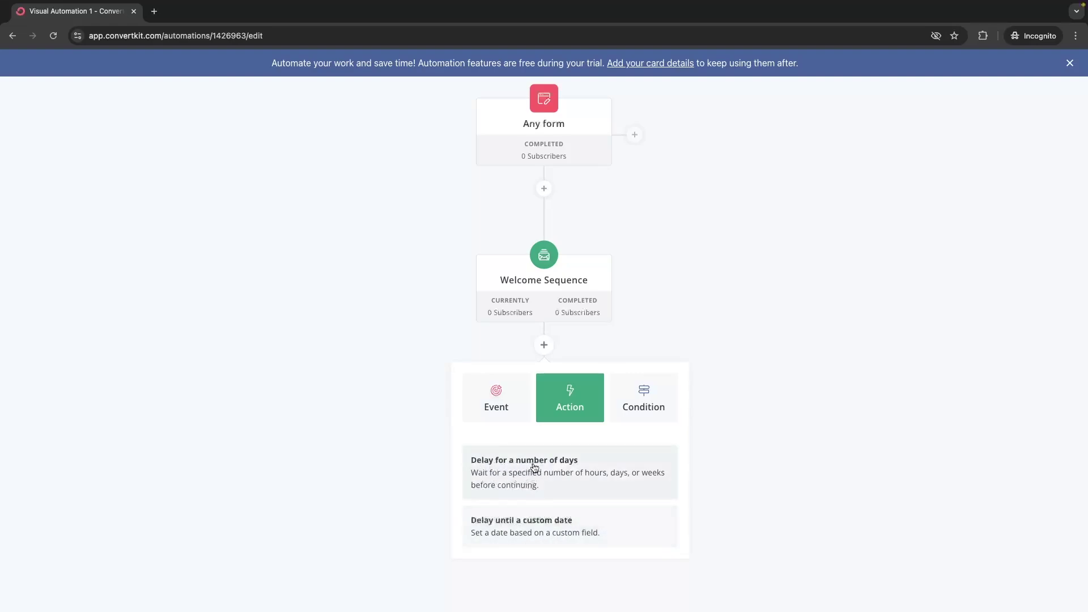
left_click(556, 467)
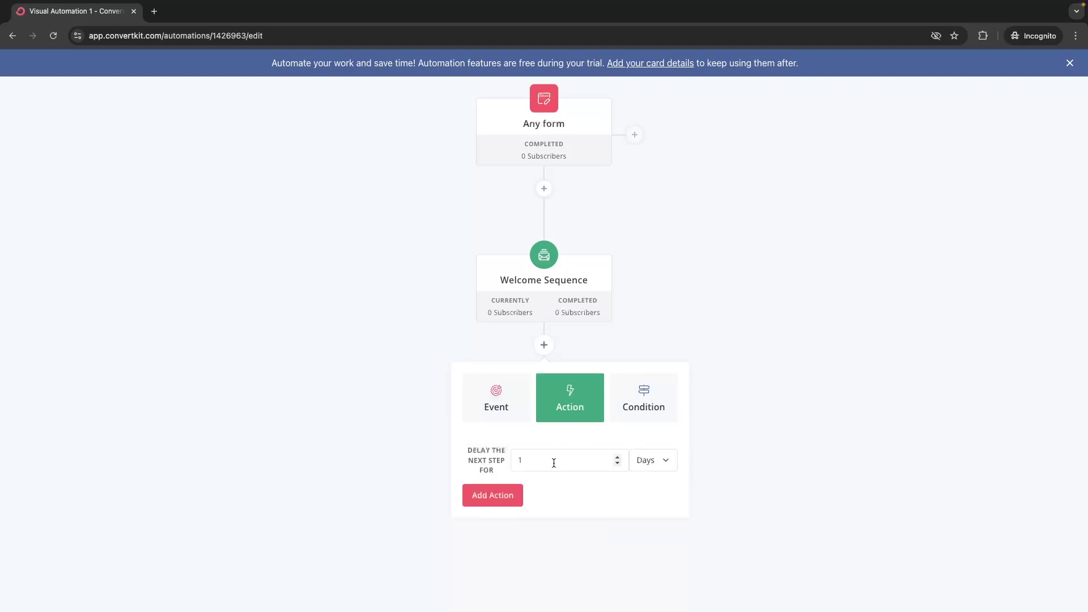
key("BackSpace")
type("5")
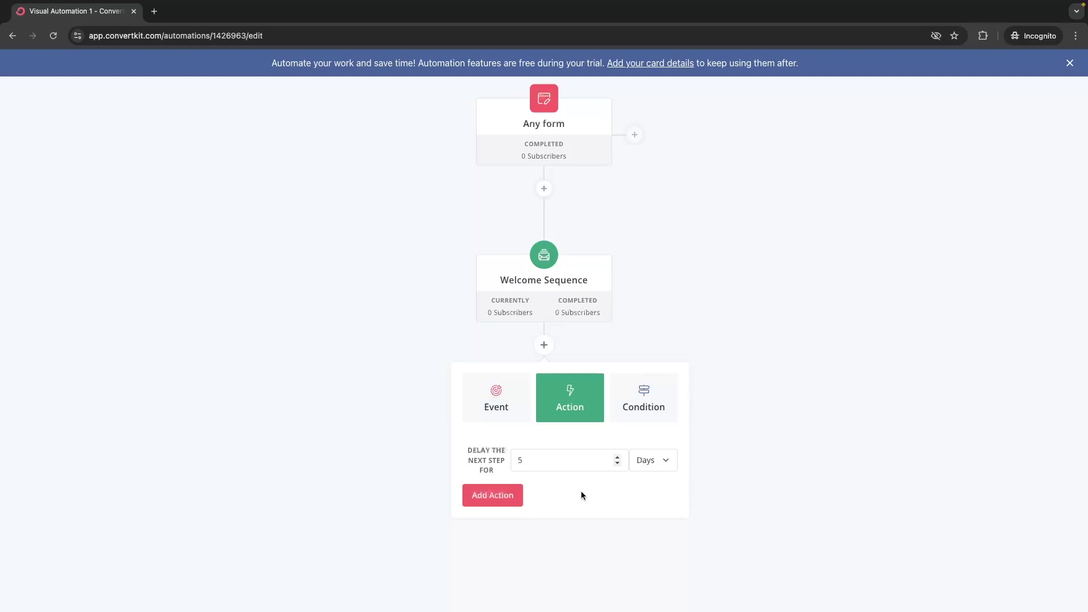
left_click(503, 500)
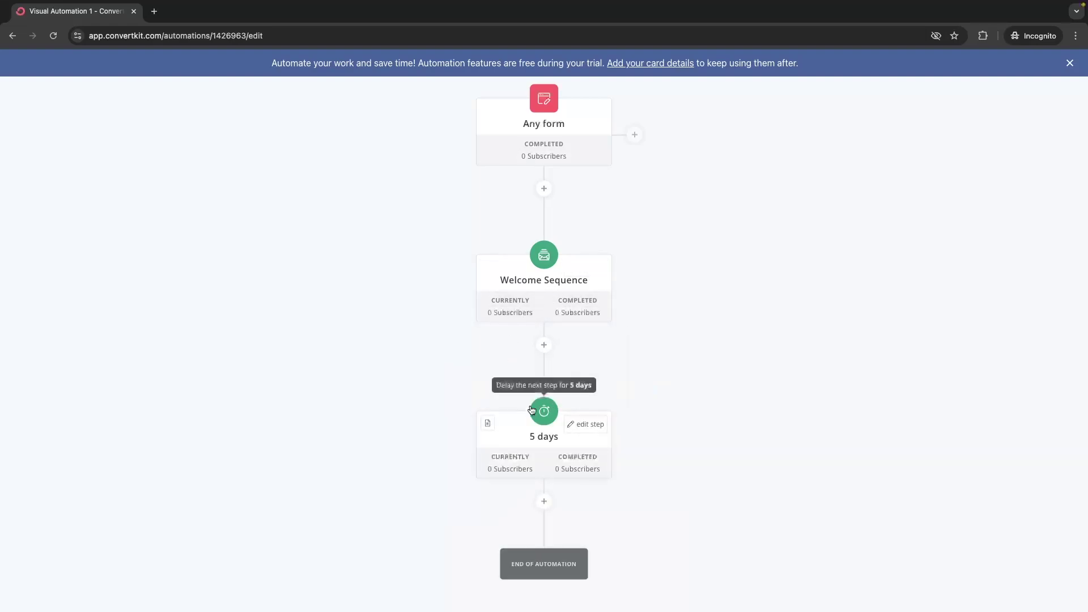
Step: Add an email sequence action below the 5-day delay that adds subscribers to "Training Sequence"
left_click(544, 502)
scroll(549, 502, "down", 3)
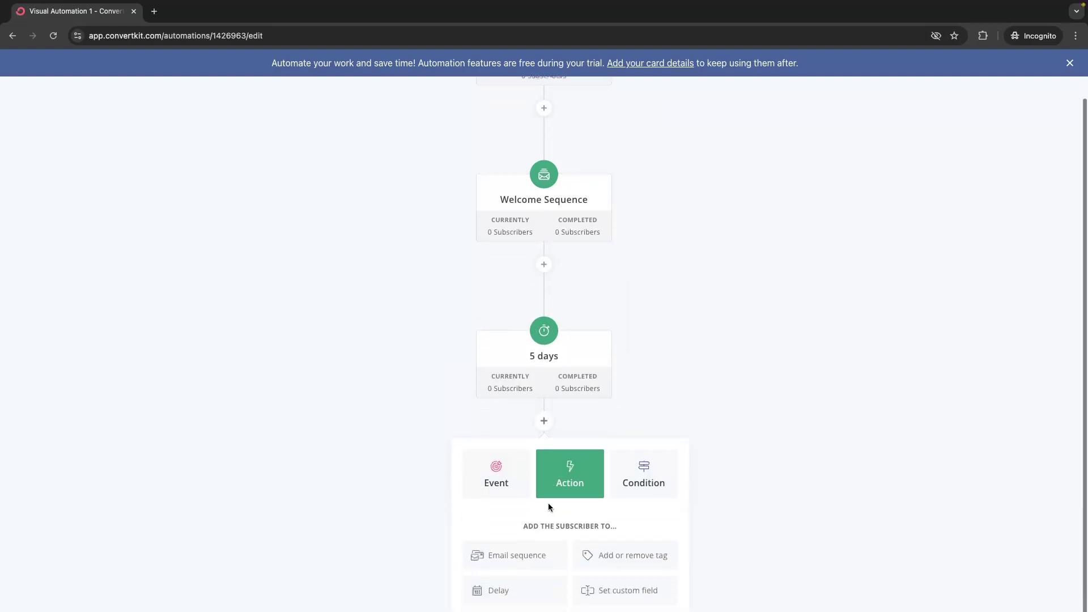
left_click(517, 481)
left_click(567, 514)
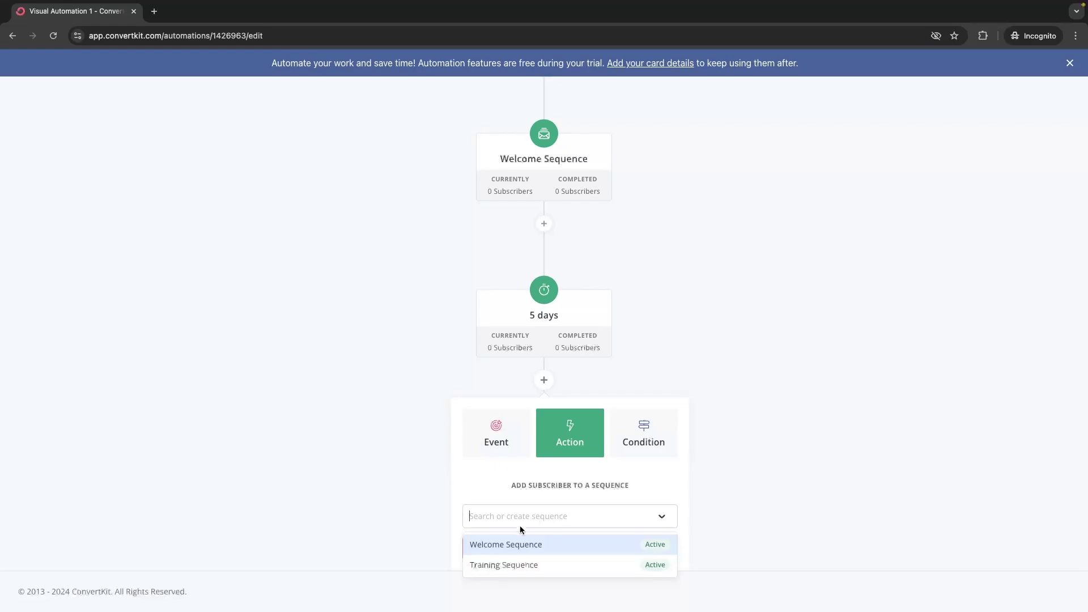
left_click(515, 563)
left_click(496, 549)
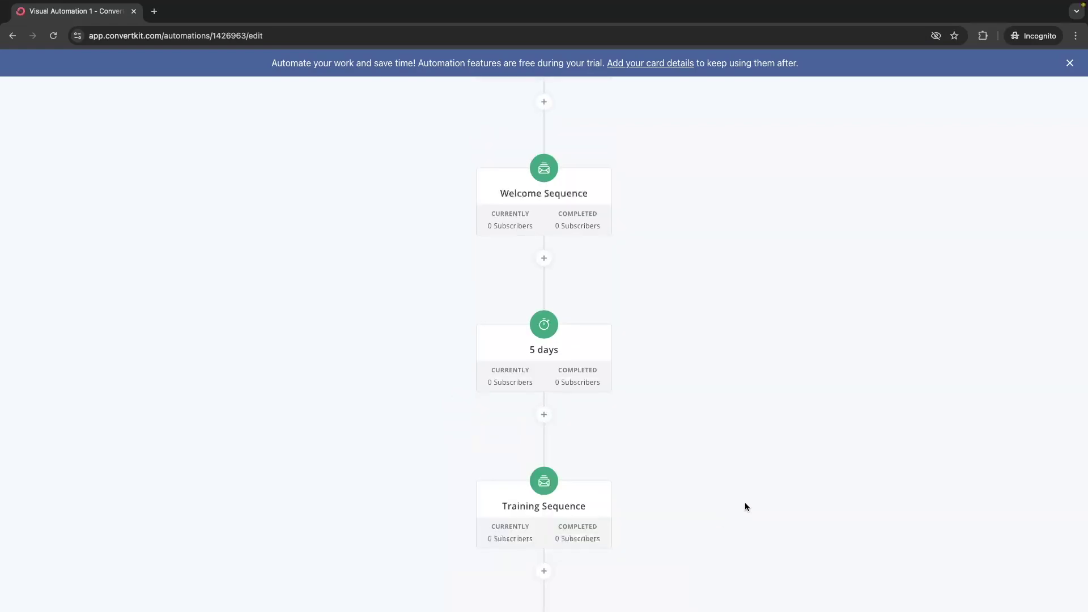
Step: Review the automation flow and the action and condition options available after the Training Sequence step
scroll(738, 498, "down", 3)
scroll(732, 328, "up", 3)
scroll(732, 330, "down", 2)
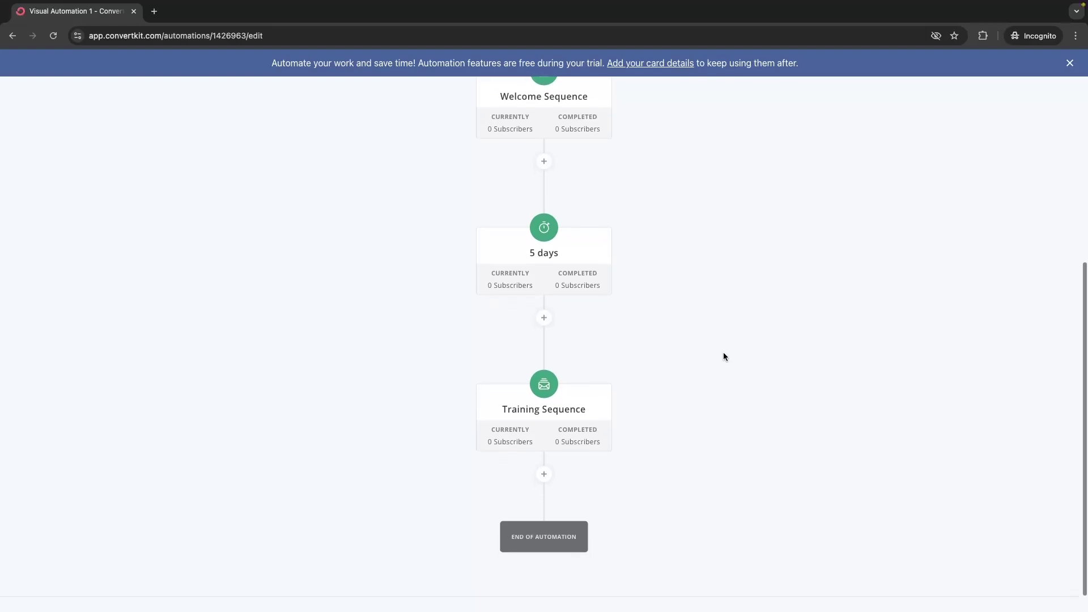
scroll(600, 431, "down", 1)
scroll(583, 448, "down", 1)
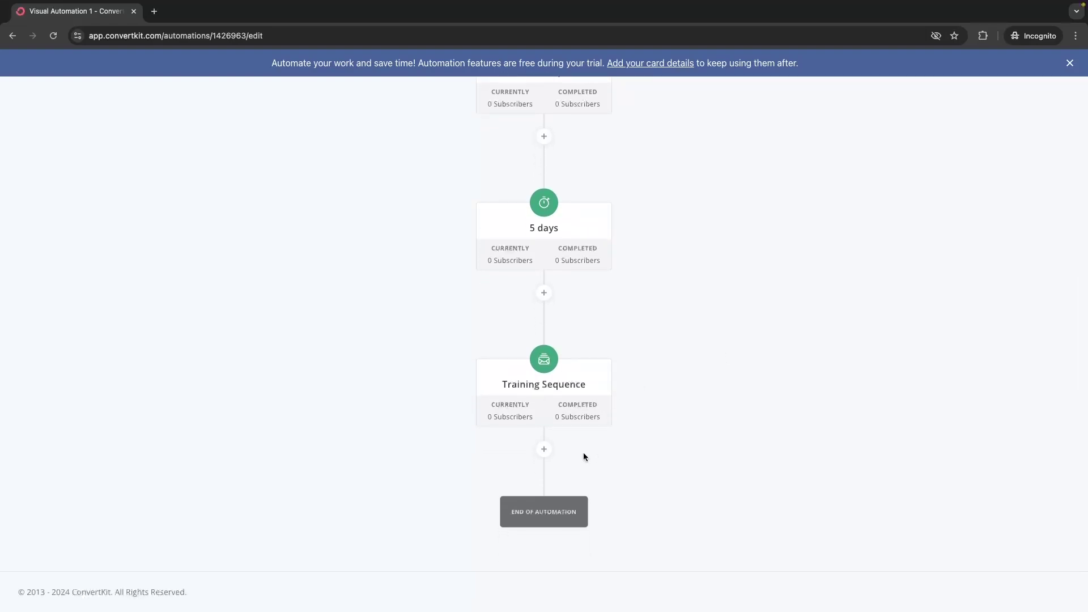
left_click(544, 449)
scroll(587, 500, "down", 2)
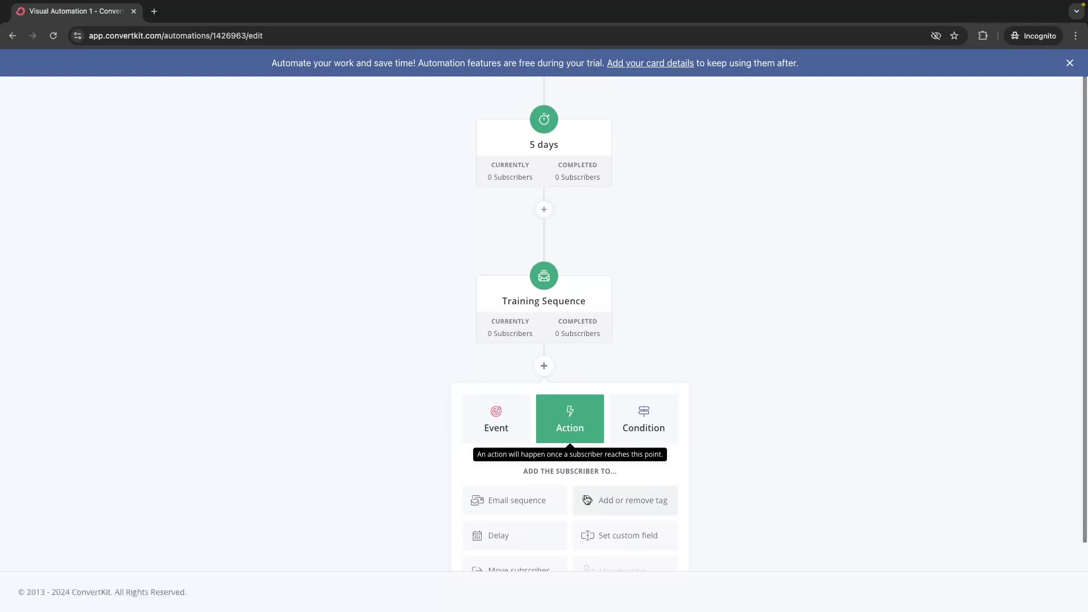
left_click(634, 414)
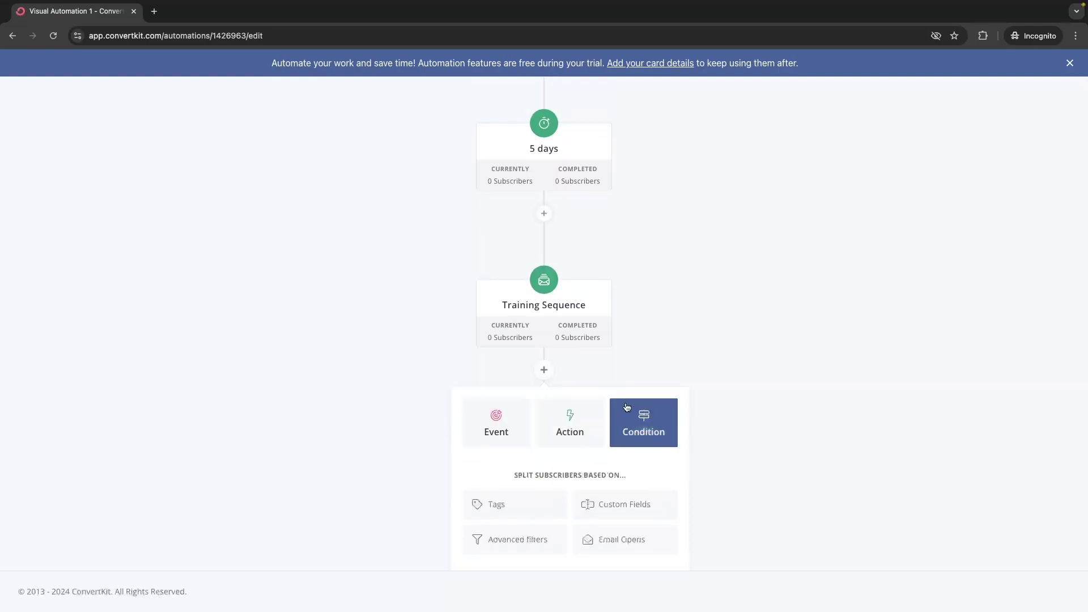
Step: Delete the Training Sequence action from the automation and confirm its removal
left_click(610, 328)
left_click(584, 397)
scroll(584, 453, "down", 1)
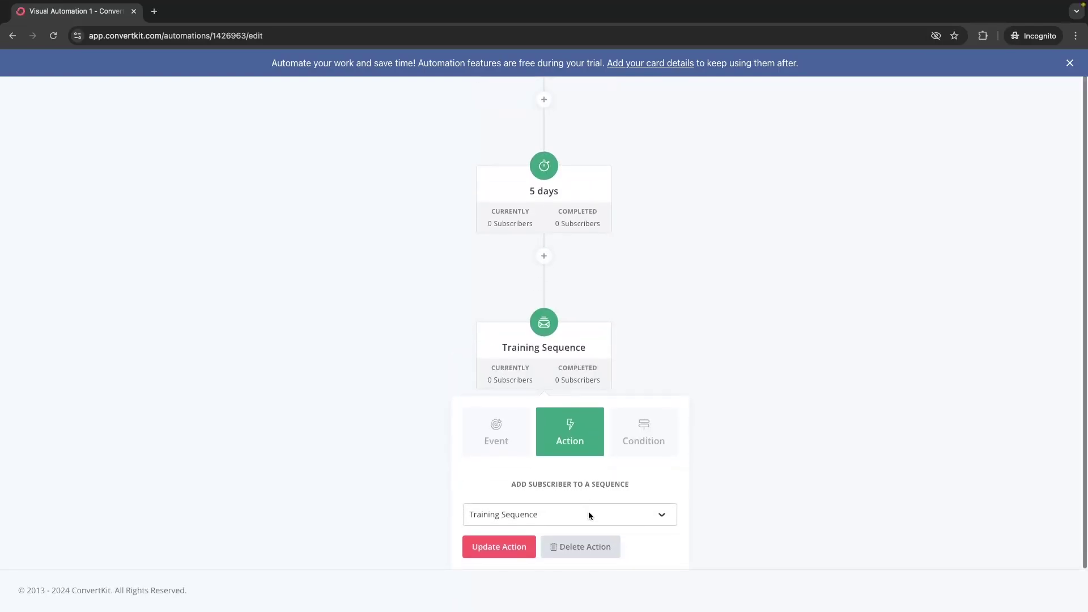
left_click(583, 547)
left_click(503, 395)
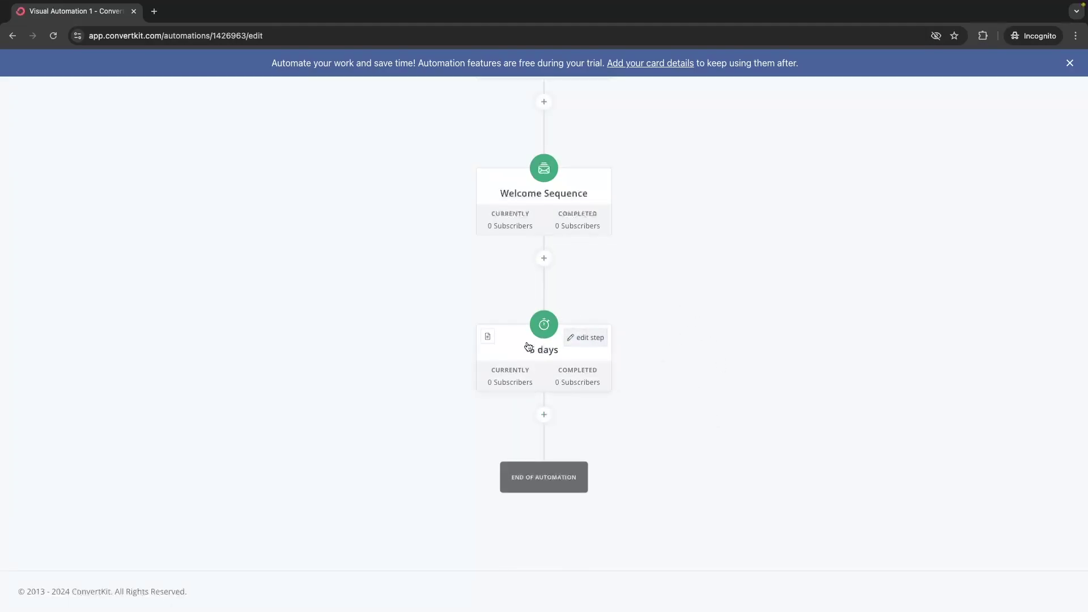
Step: Delete the 5-day delay below the Welcome Sequence step and confirm its removal
left_click(584, 337)
left_click(569, 529)
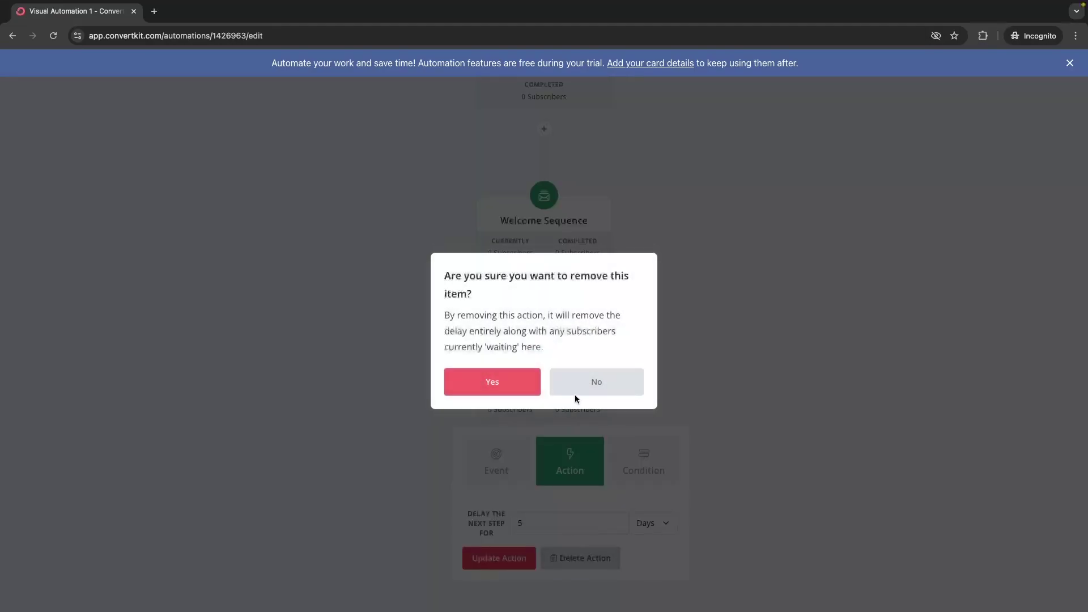
left_click(492, 382)
scroll(659, 286, "up", 2)
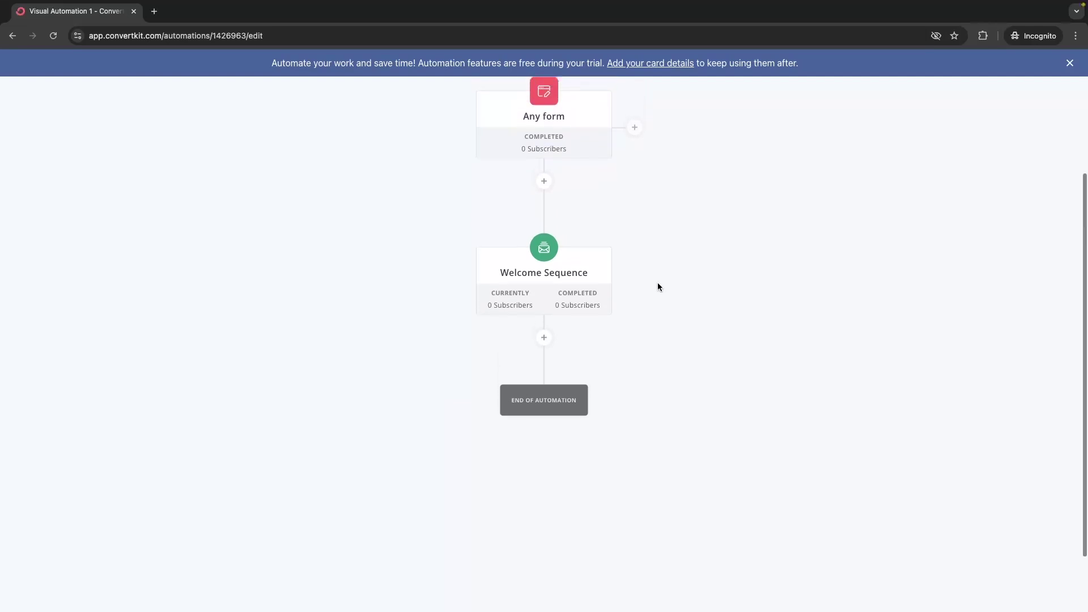
Step: Add a Yes/No tag condition after the Welcome Sequence step, based on a new tag named "Haswatchedvideo"
scroll(657, 286, "up", 1)
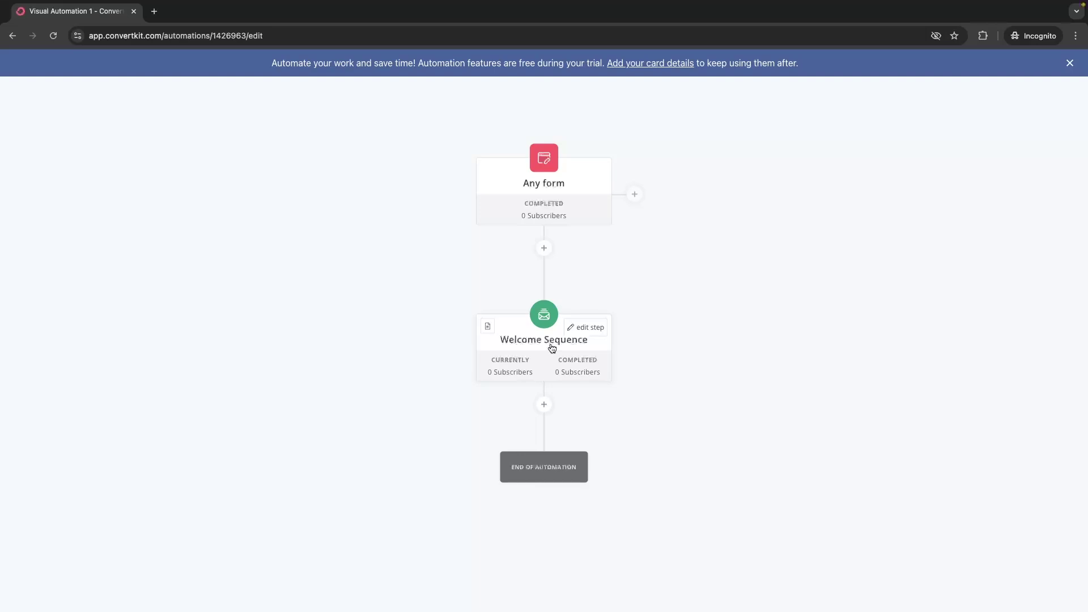
left_click(544, 406)
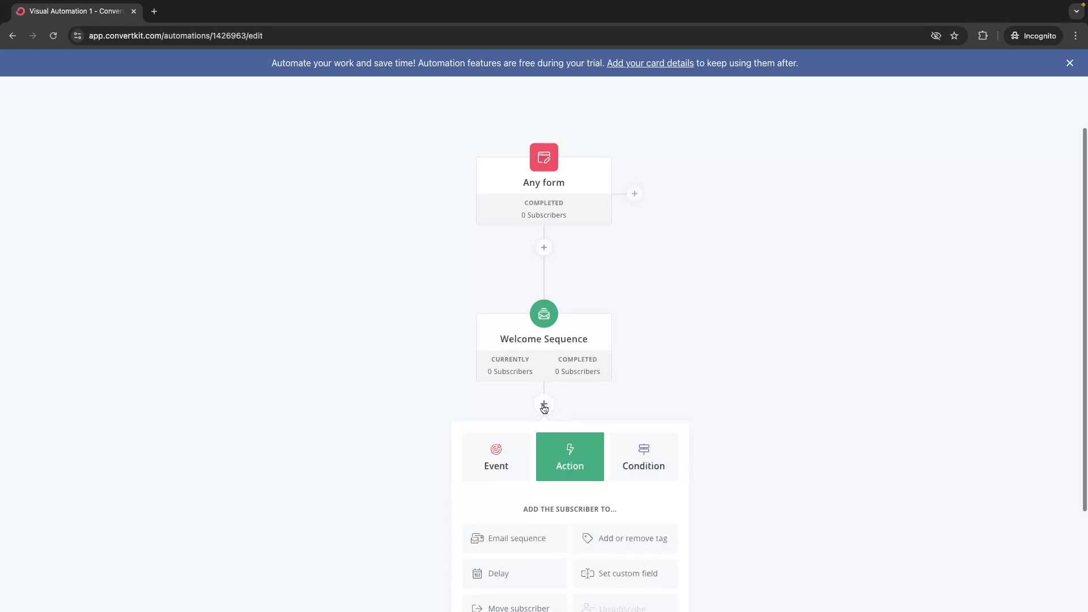
left_click(640, 412)
left_click(504, 480)
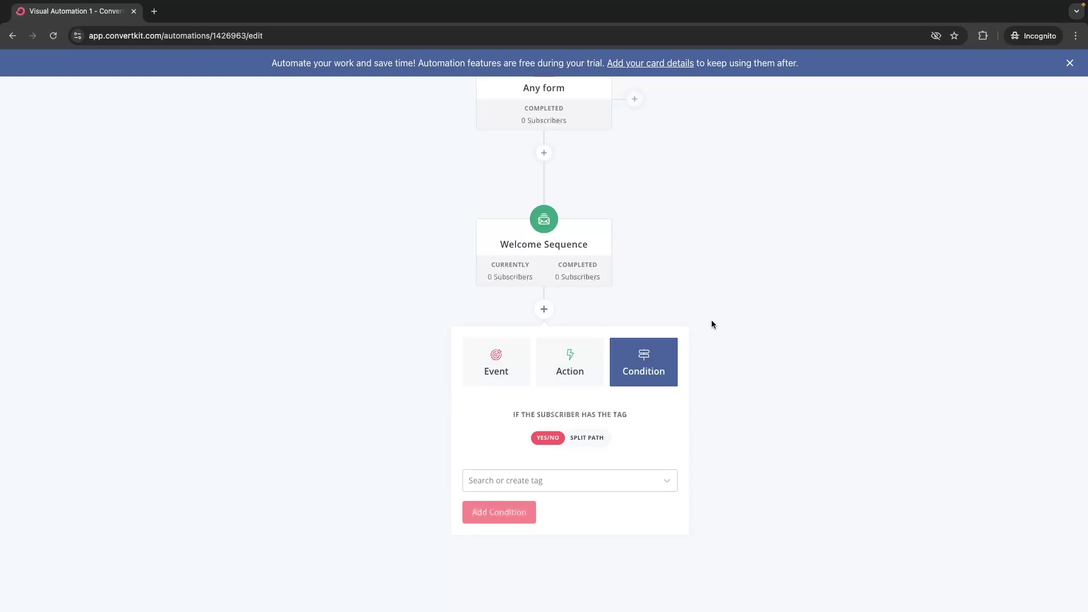
scroll(665, 412, "down", 1)
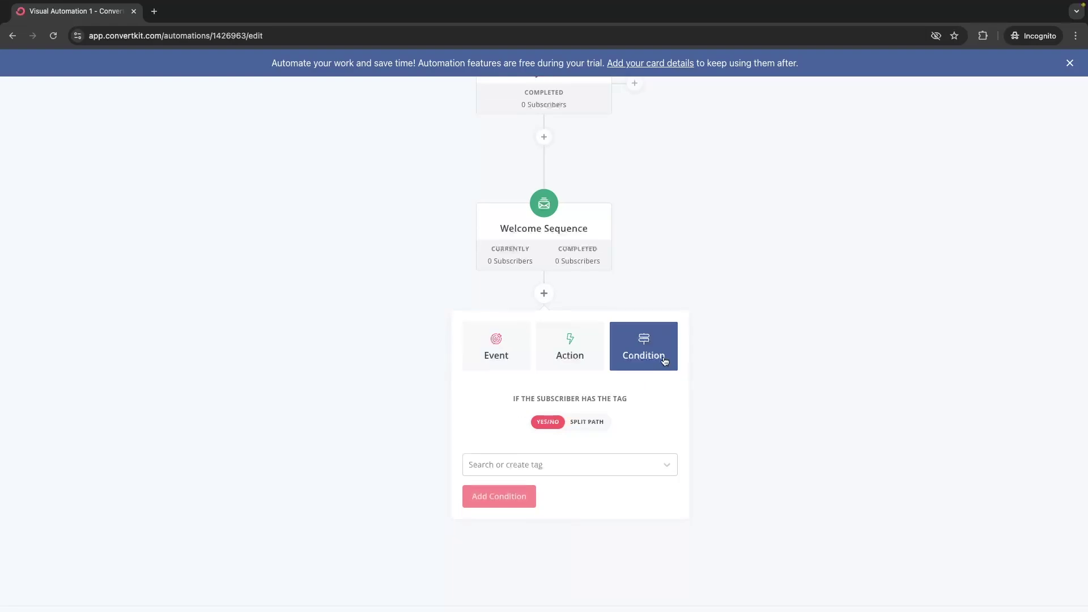
left_click(589, 470)
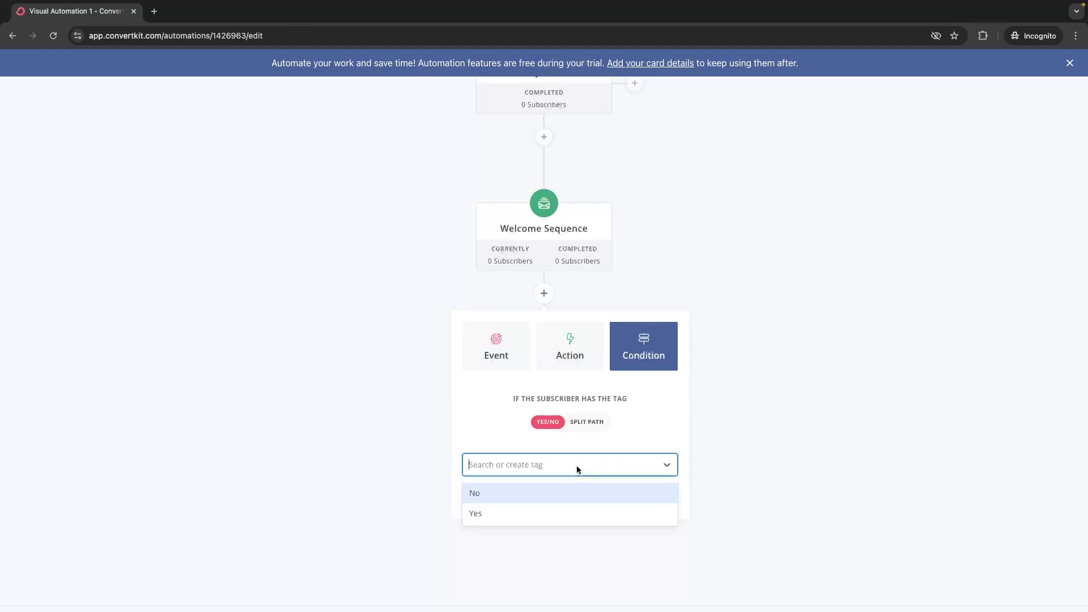
type("Haswatche")
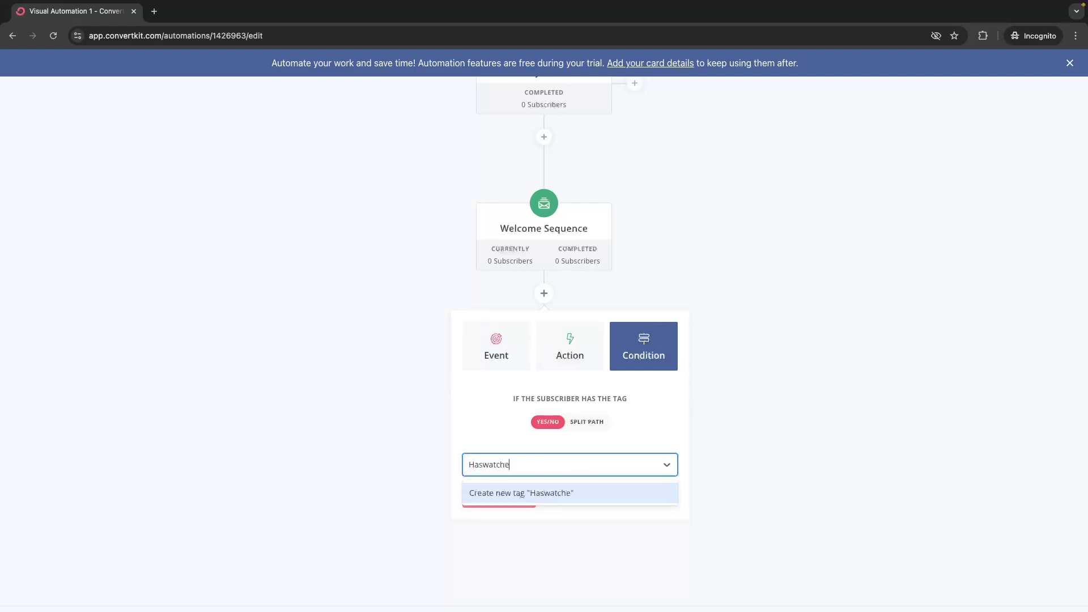
type("dvideo")
key("Return")
left_click(483, 460)
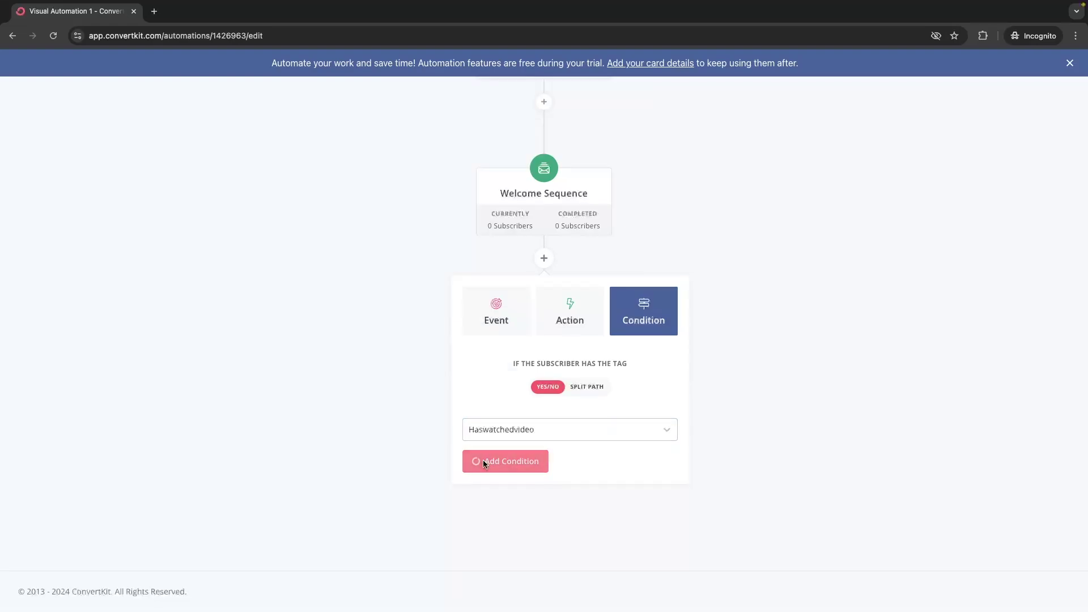
scroll(561, 397, "down", 2)
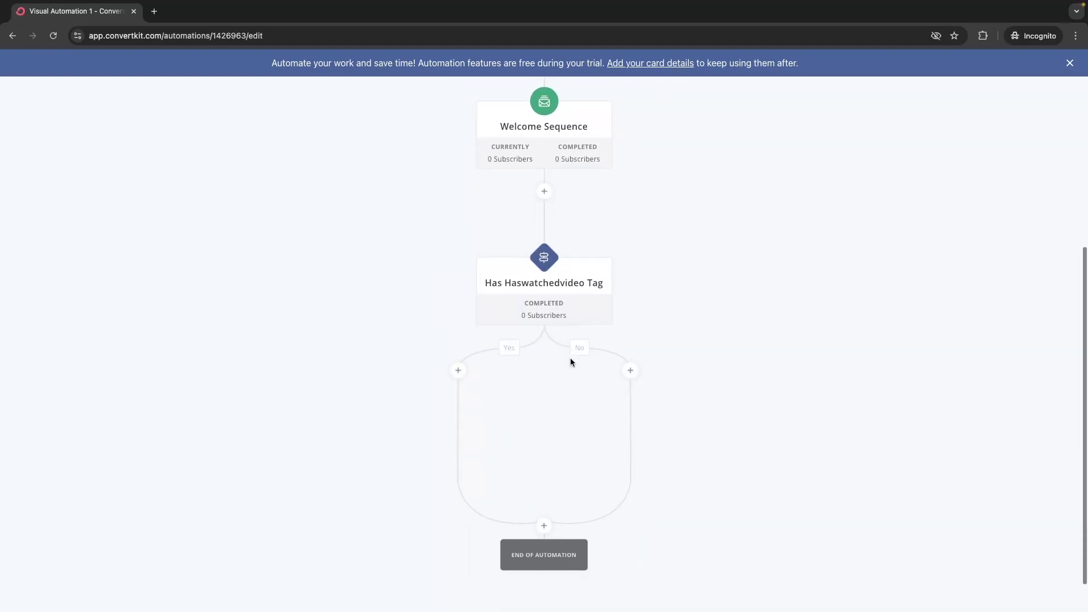
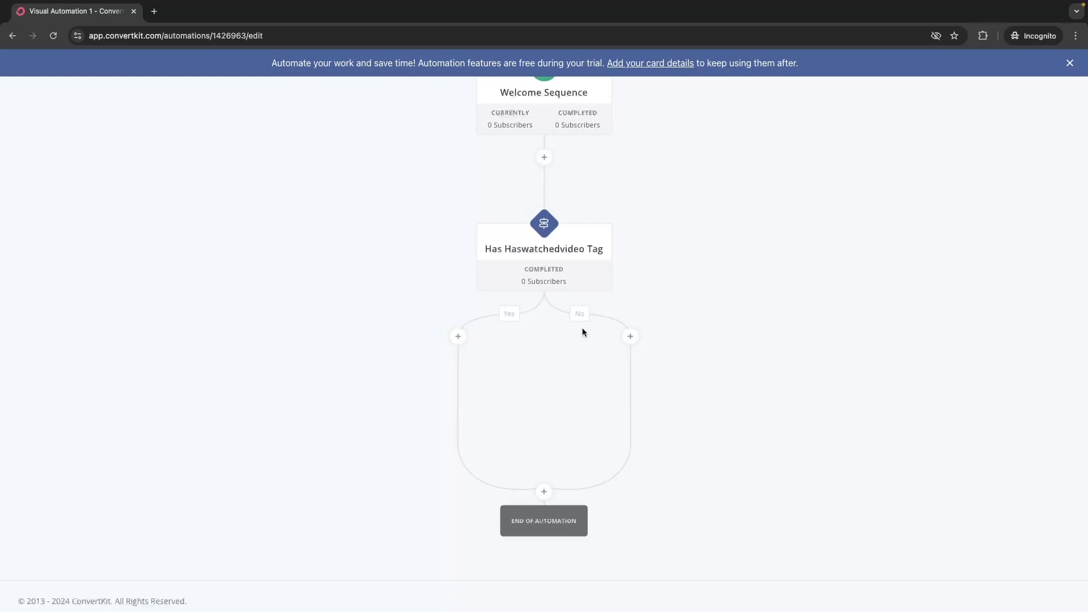
Step: Leave the automation and open "Welcome Sequence" from the list of sequences
scroll(546, 250, "up", 6)
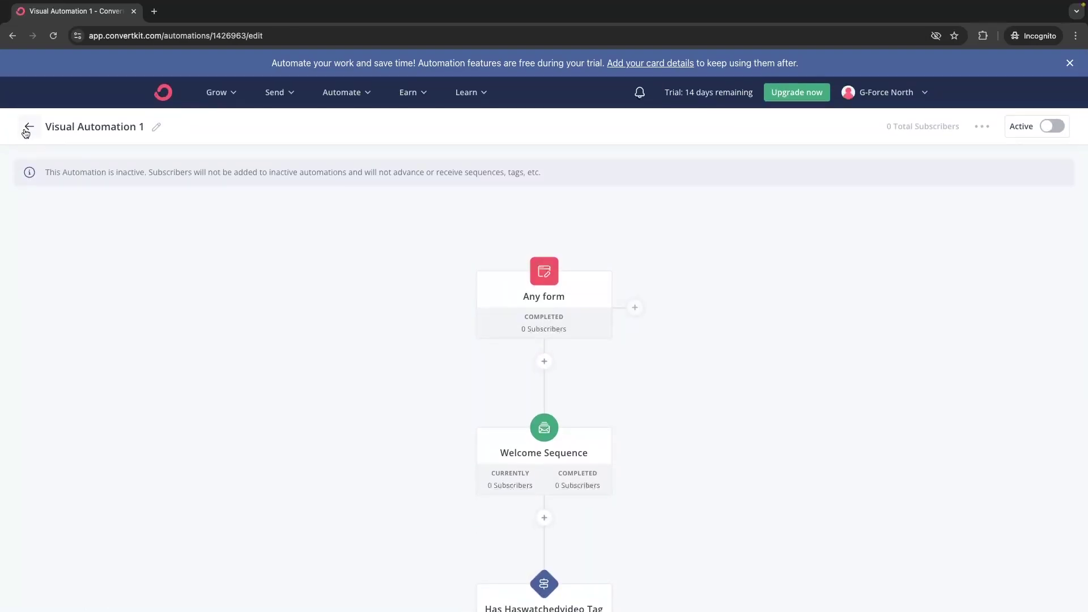
left_click(29, 128)
left_click(281, 74)
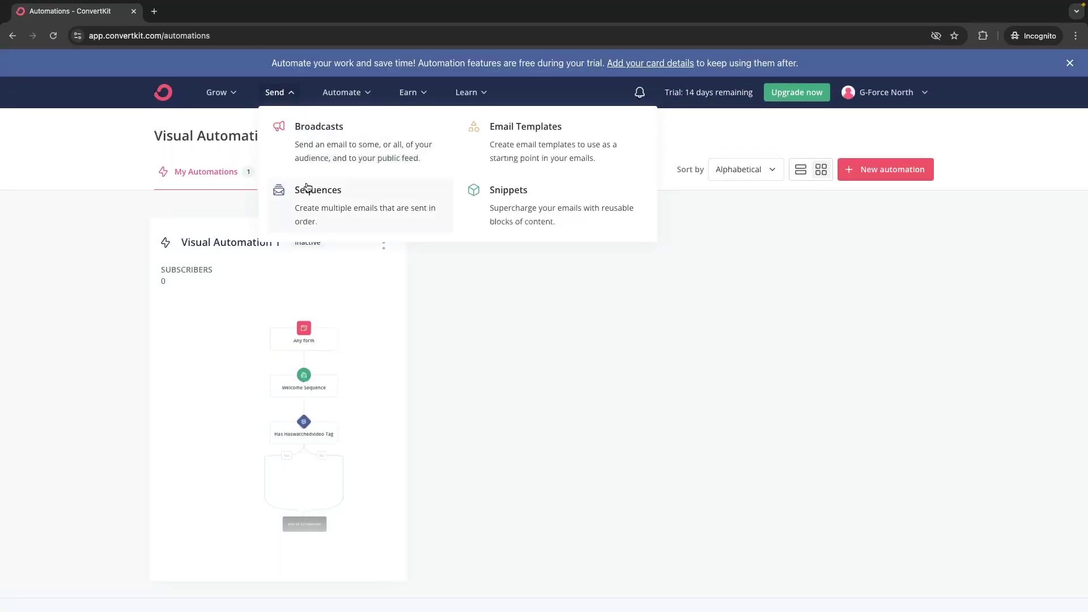
left_click(307, 189)
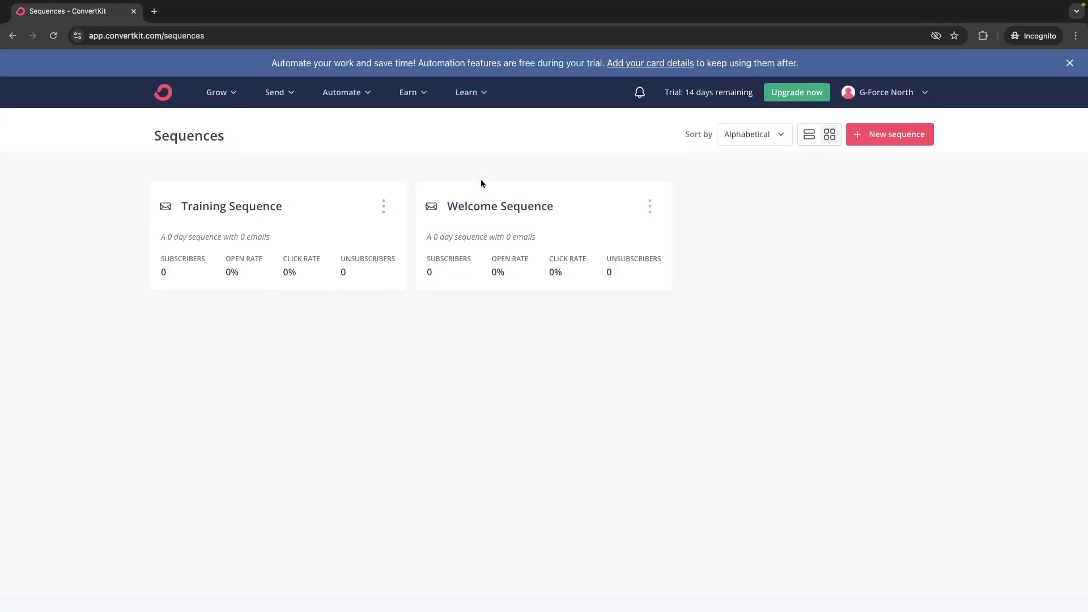
left_click(482, 211)
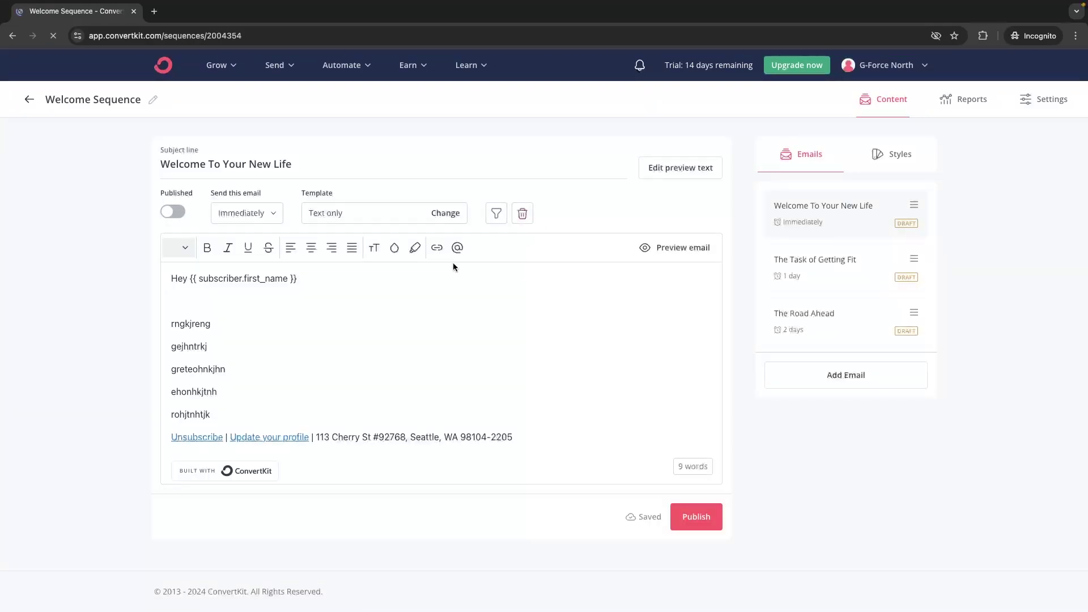
Step: Open the email "The Road Ahead" and add the line "Watch the video here" above the Status heading
left_click(805, 343)
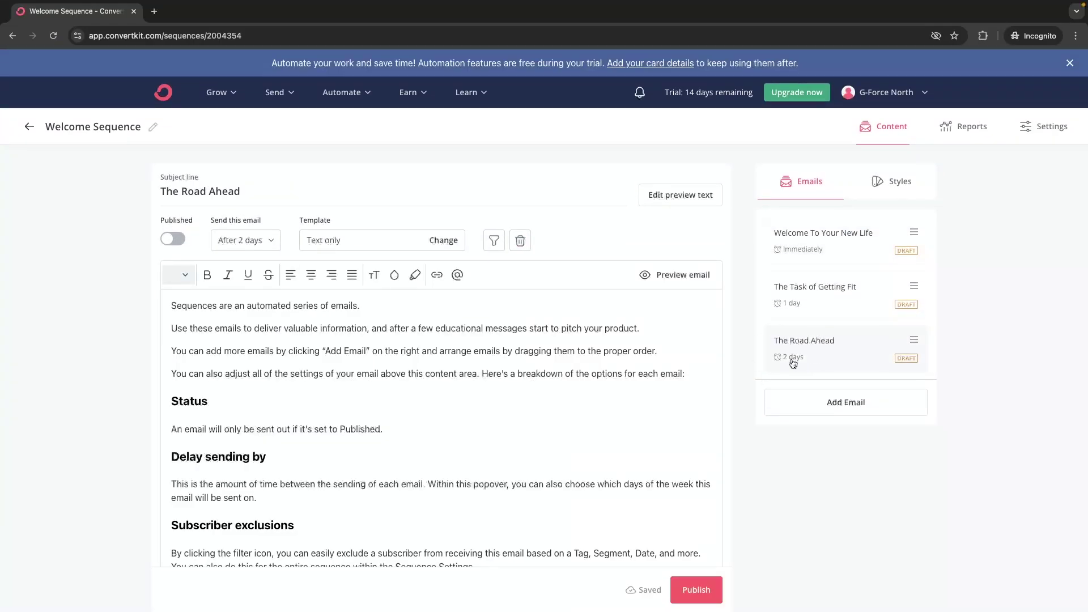
scroll(807, 352, "down", 1)
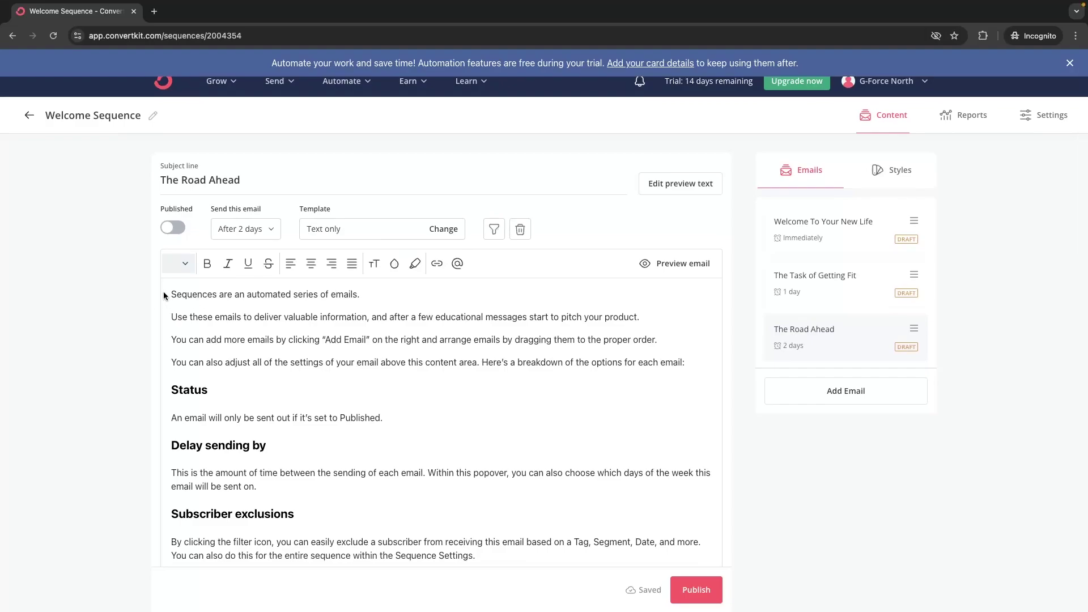
scroll(169, 295, "down", 1)
left_click(689, 332)
key("Return")
key("Return")
key("Return")
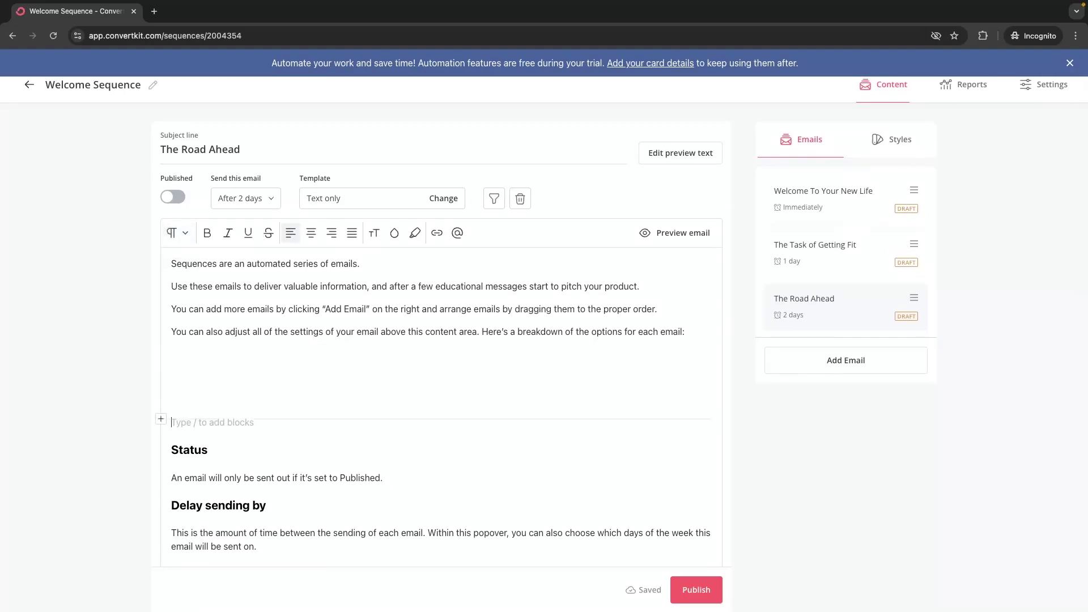
key("BackSpace")
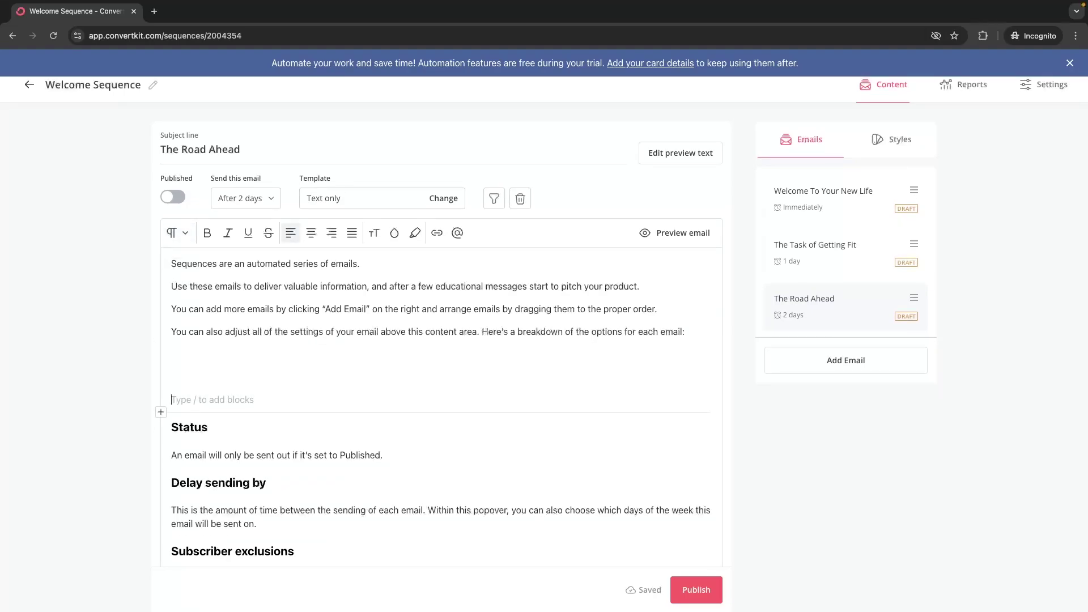
key("BackSpace")
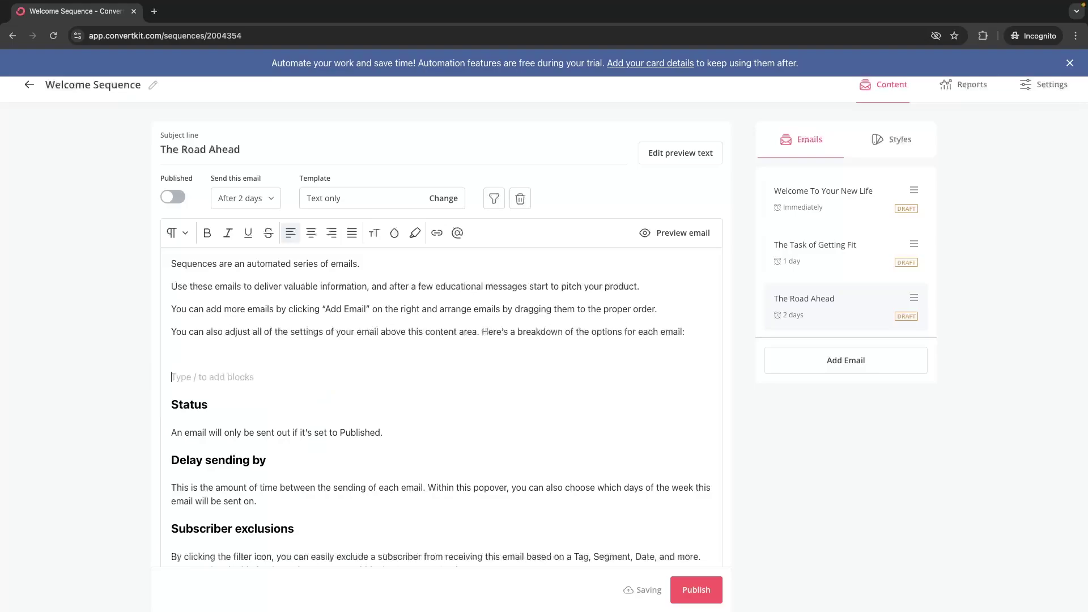
type("Watch t")
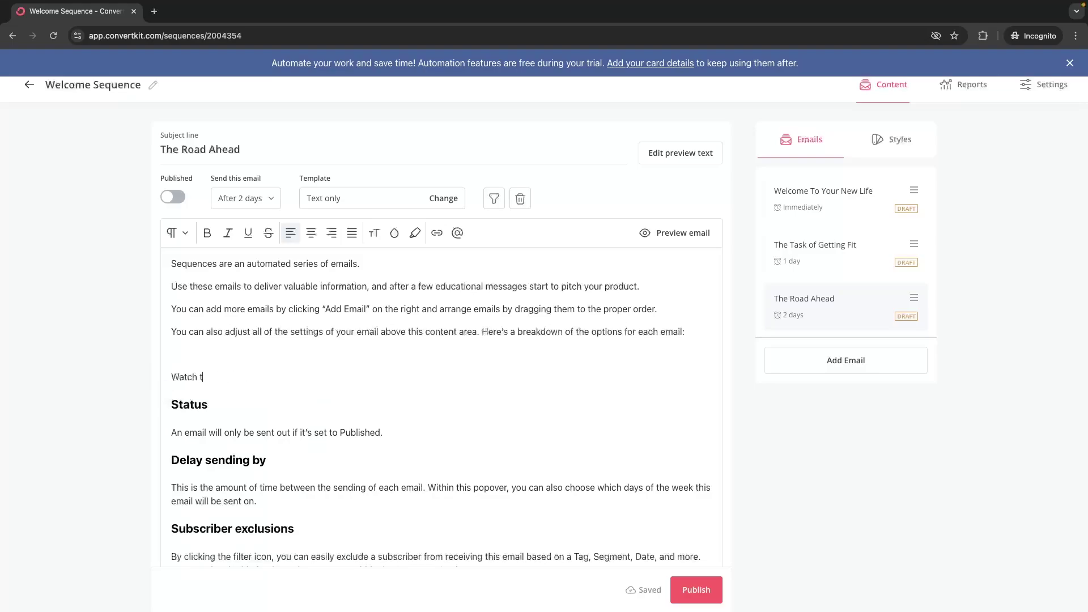
type("he video here")
Step: Open the link settings for the text "Watch the video here" and select Haswatchedvideo as the tag for subscribers who click it
left_click_drag(266, 377, 151, 375)
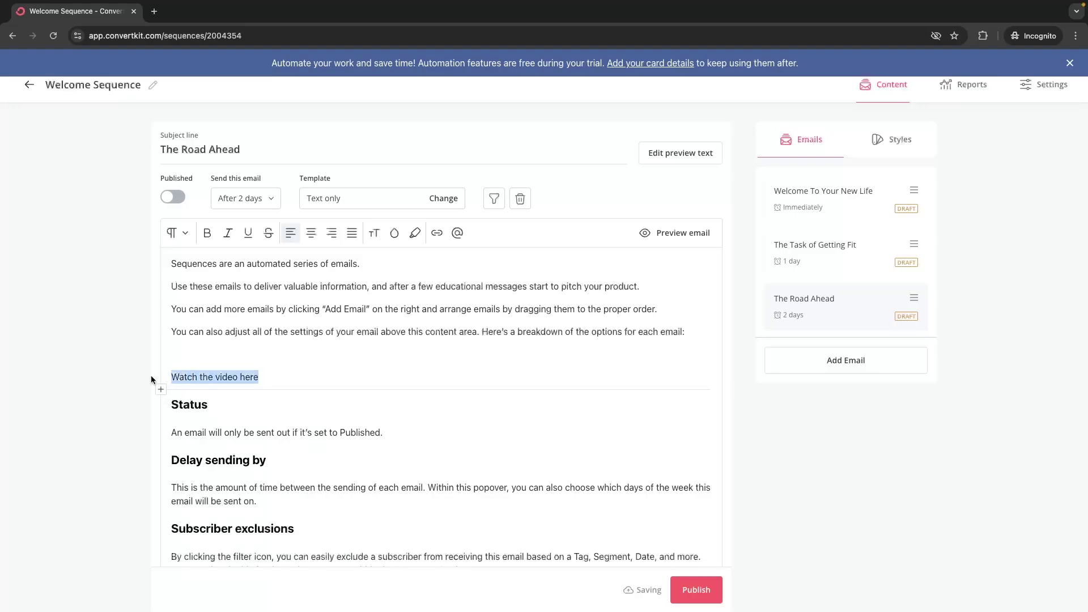
left_click(436, 235)
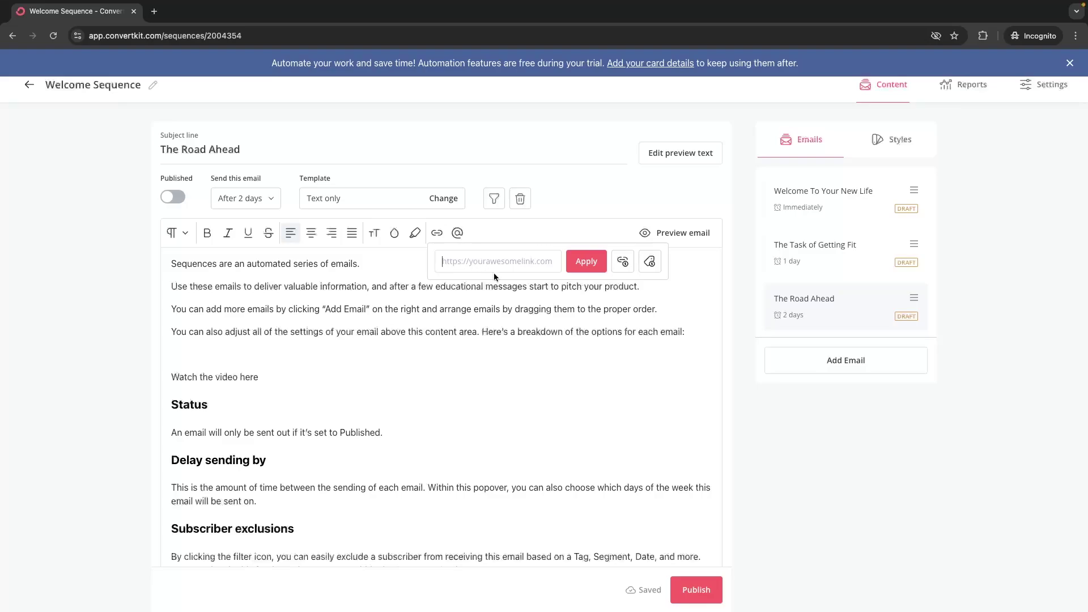
left_click(647, 271)
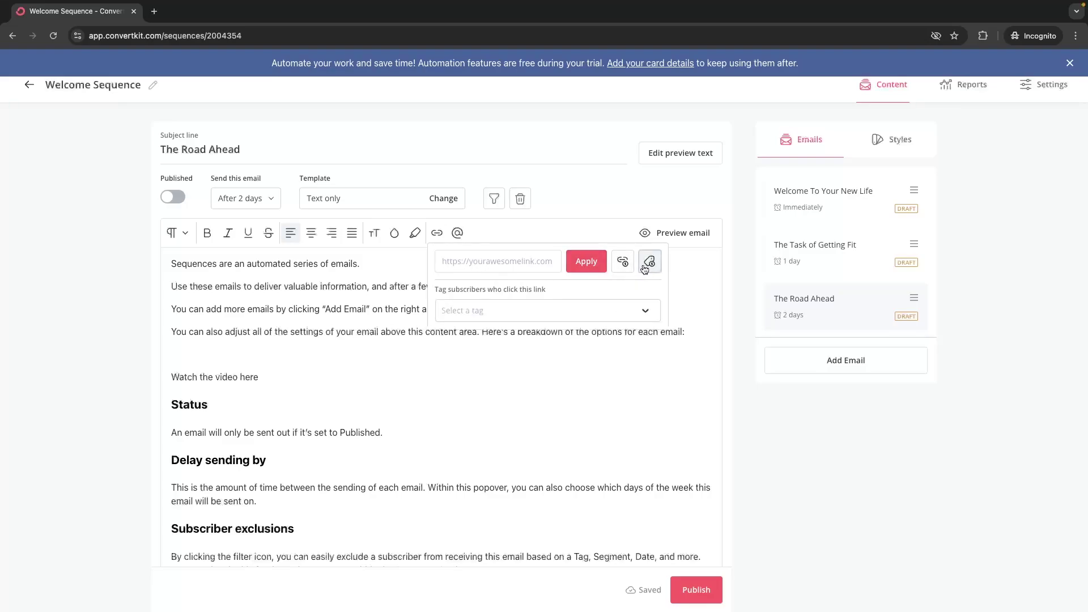
left_click(465, 310)
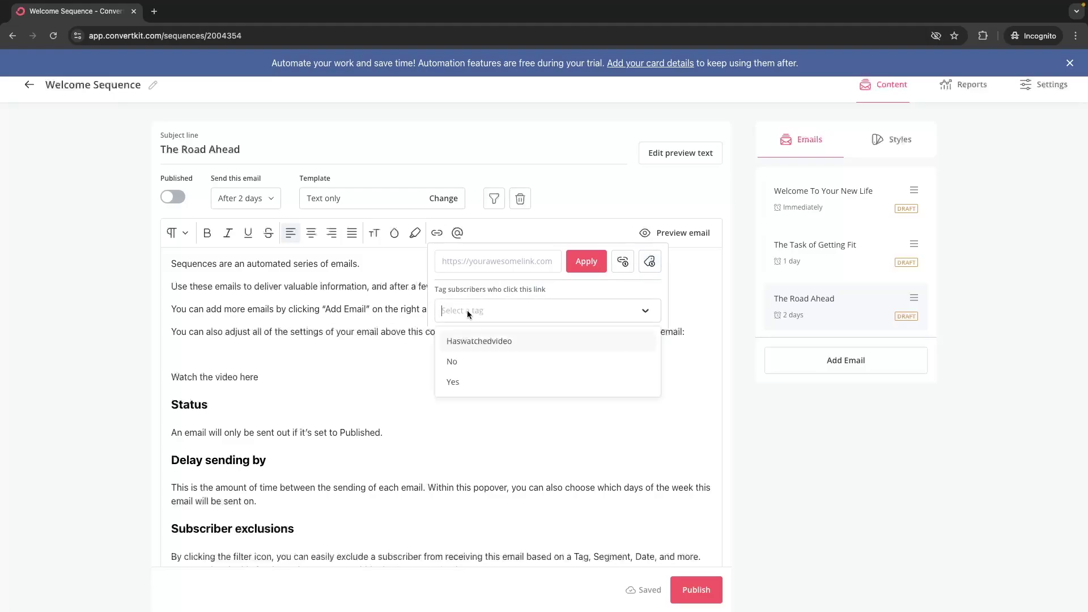
left_click(498, 341)
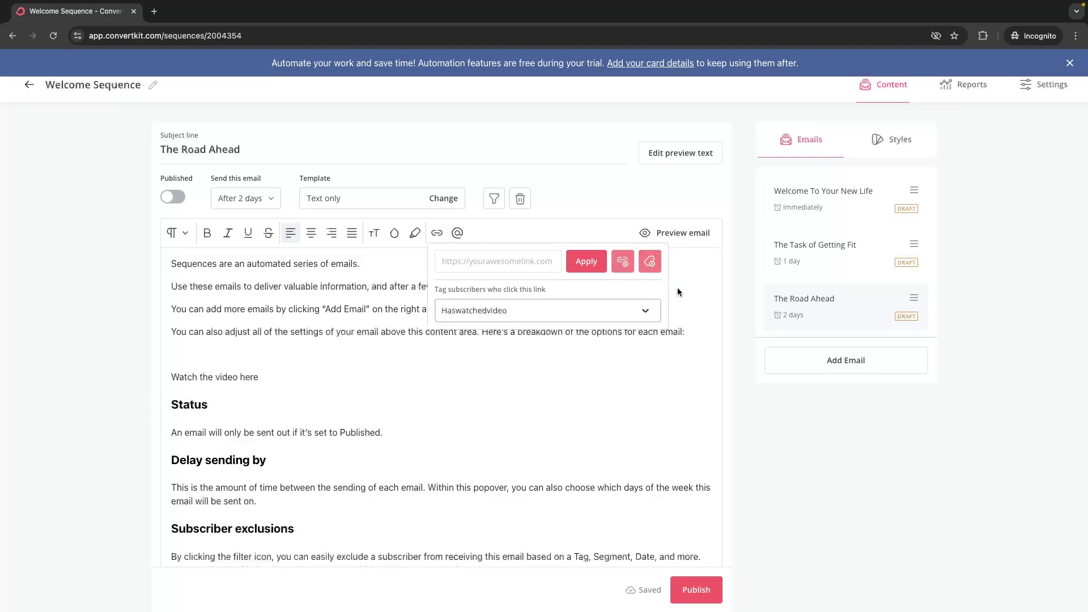
scroll(694, 293, "up", 1)
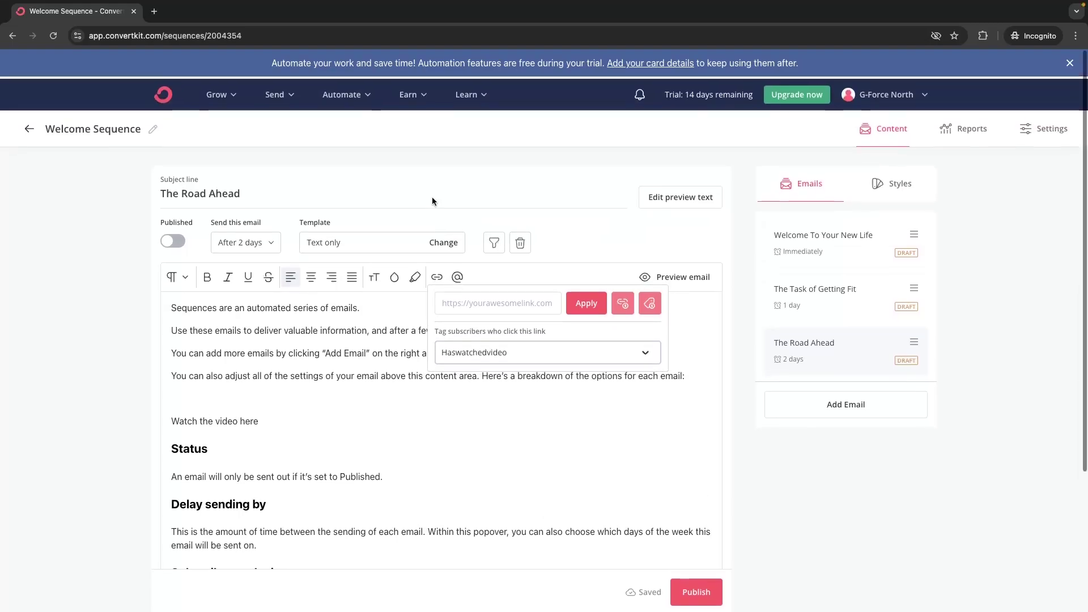
Step: Open Visual Automation 1 and review the Yes and No branches below the Haswatchedvideo tag condition
left_click(368, 94)
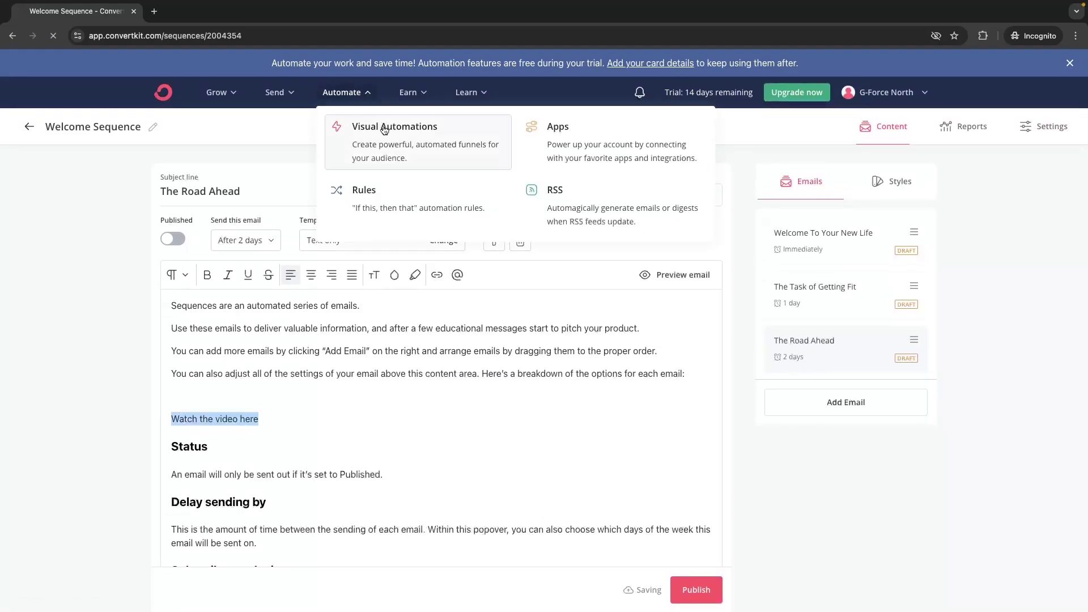
left_click(383, 128)
left_click(237, 216)
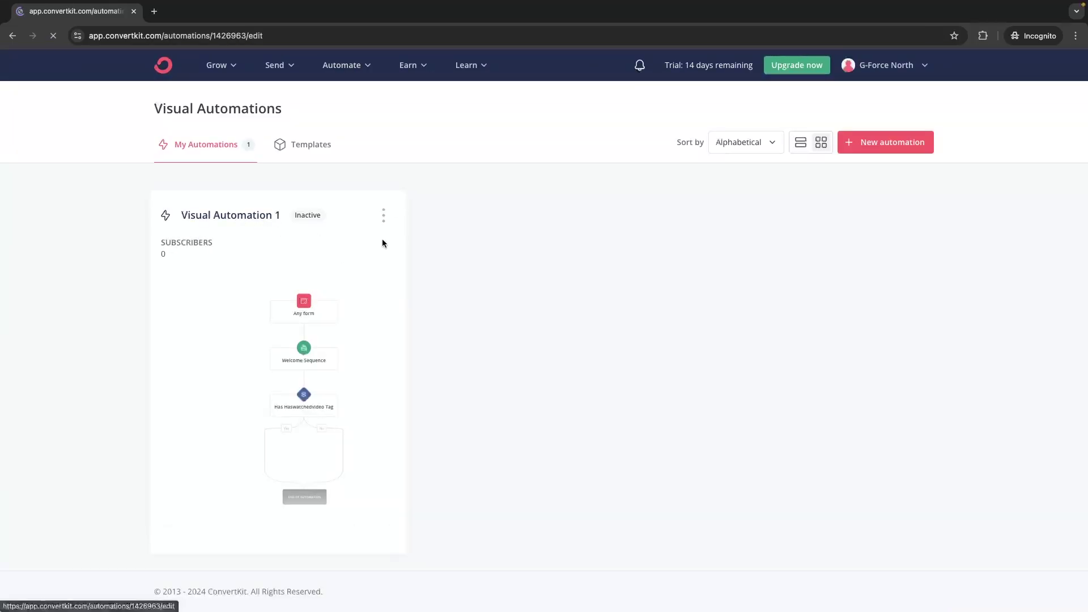
scroll(507, 269, "down", 4)
scroll(570, 322, "down", 1)
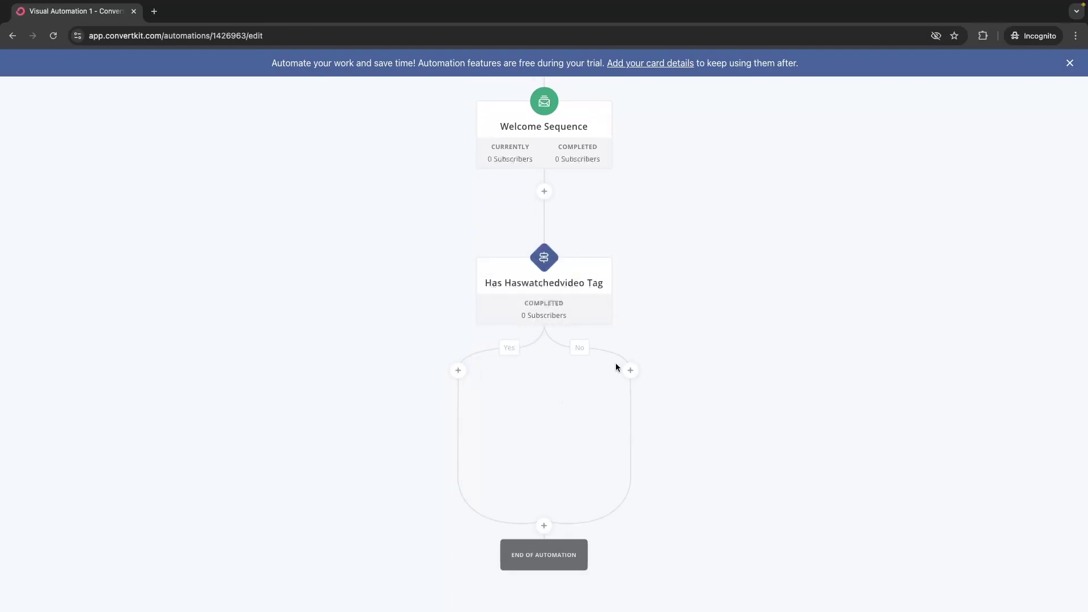
scroll(595, 348, "up", 6)
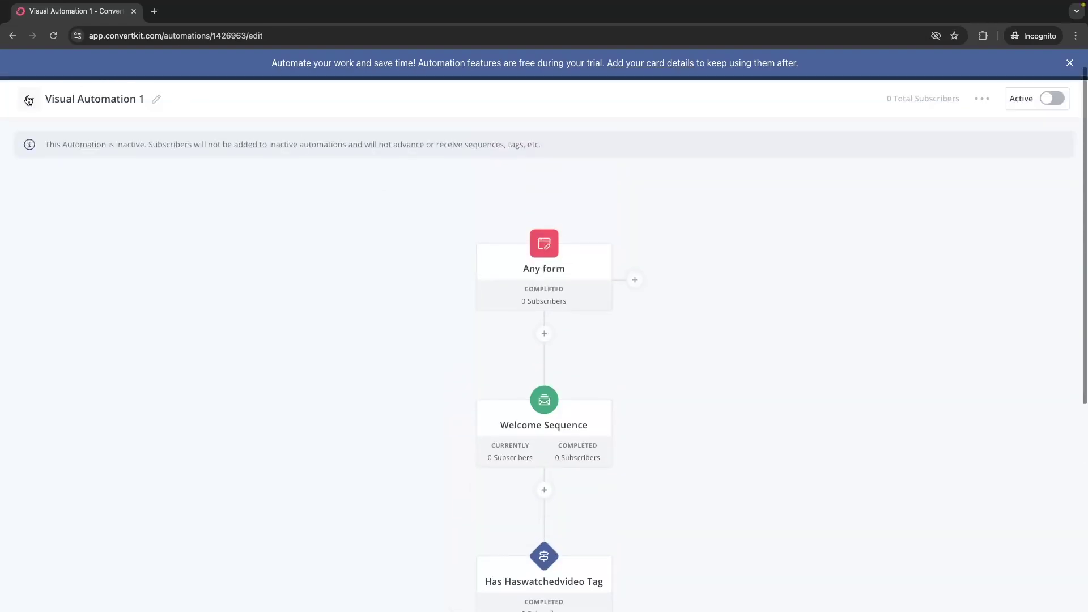
Step: Leave the automation and create a new sequence with the Text only template
left_click(45, 105)
left_click(275, 65)
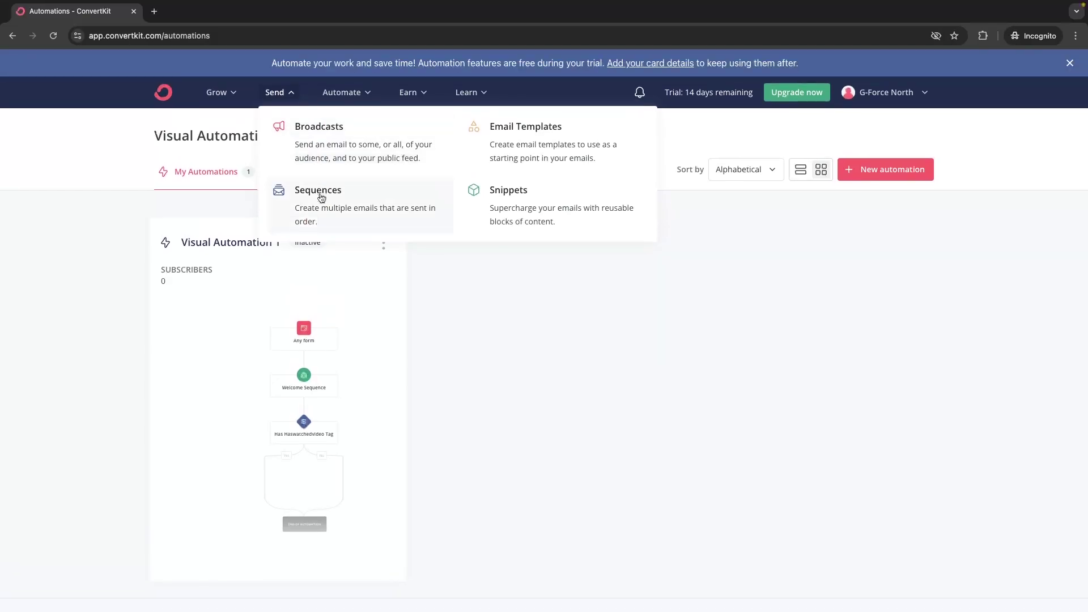
left_click(335, 207)
left_click(898, 111)
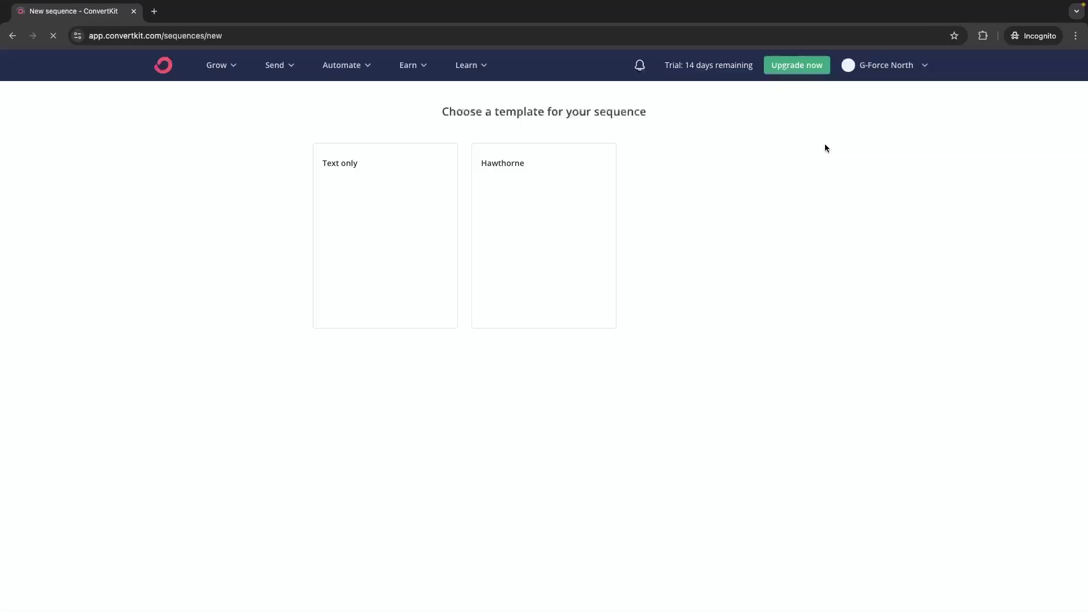
left_click(340, 191)
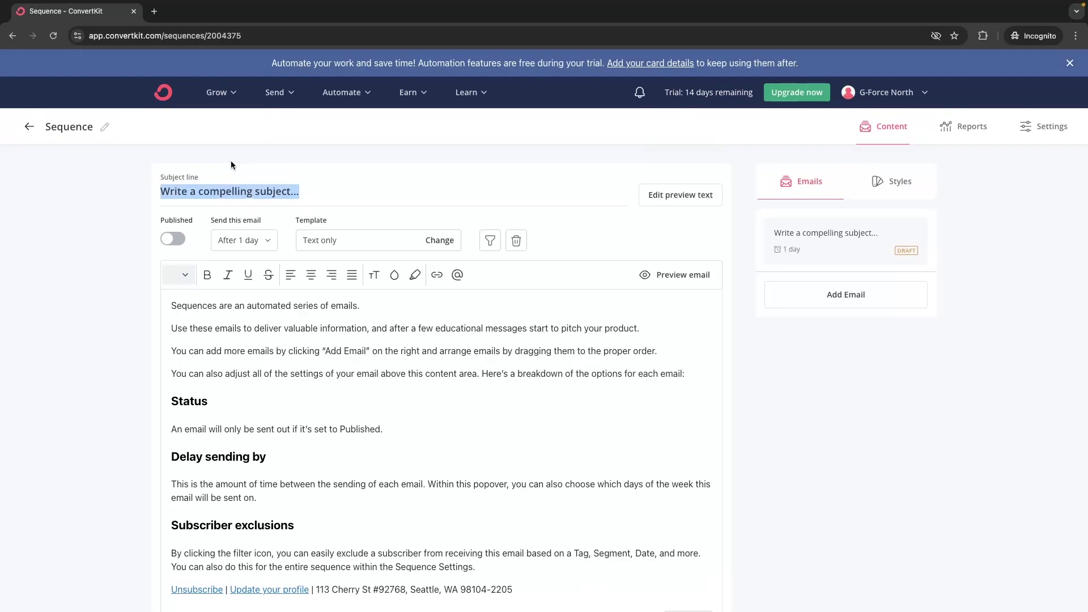
Step: Set the first email's subject line to "Training Bootcamp"
type("Trainign")
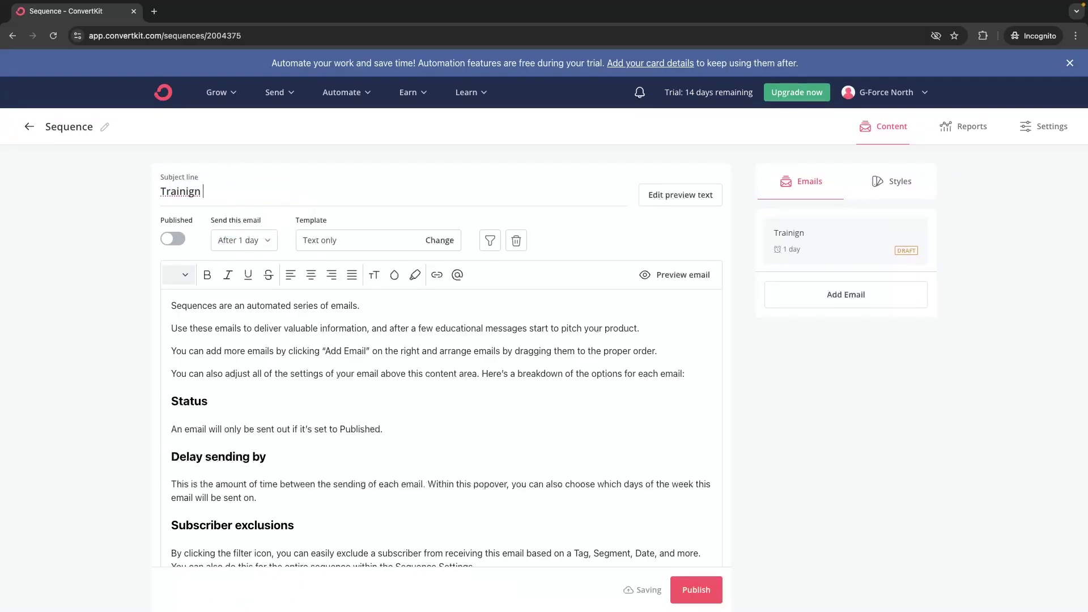
key("BackSpace")
key("BackSpace")
type("ng Boot")
type("ab")
key("BackSpace")
key("BackSpace")
type("camp")
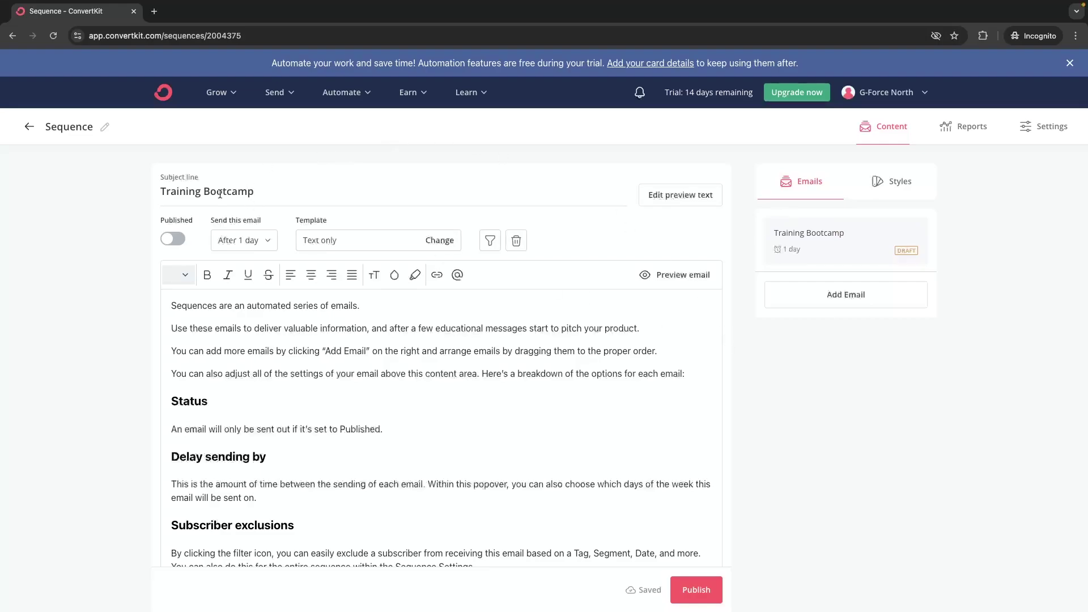
Step: Copy the email's subject line and use it to rename the sequence "Training Bootcamp"
triple_click(205, 187)
key("ctrl+c")
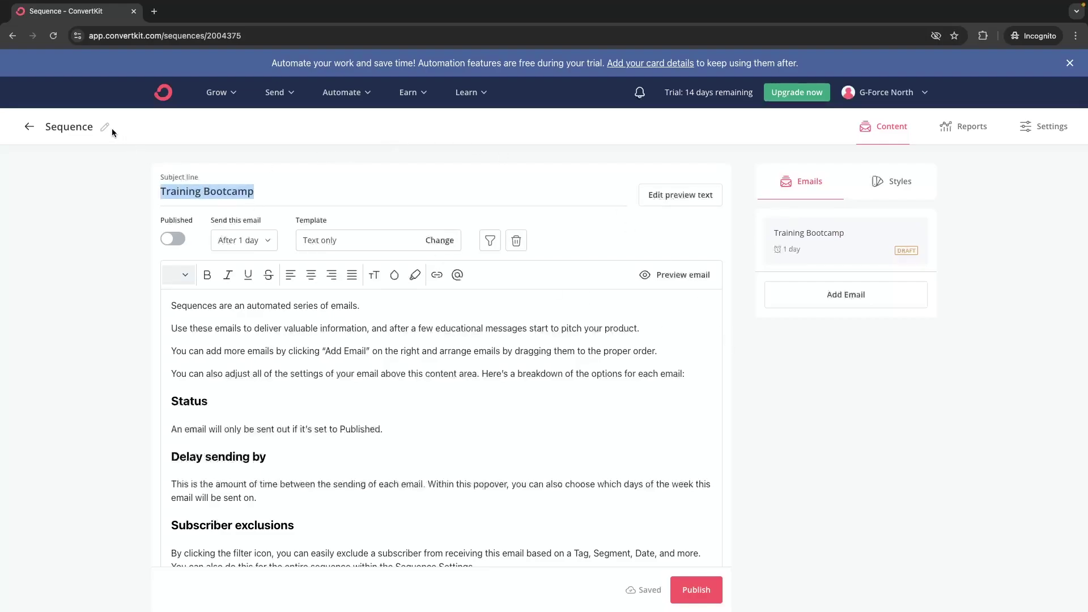
left_click(105, 127)
key("ctrl+v")
key("Return")
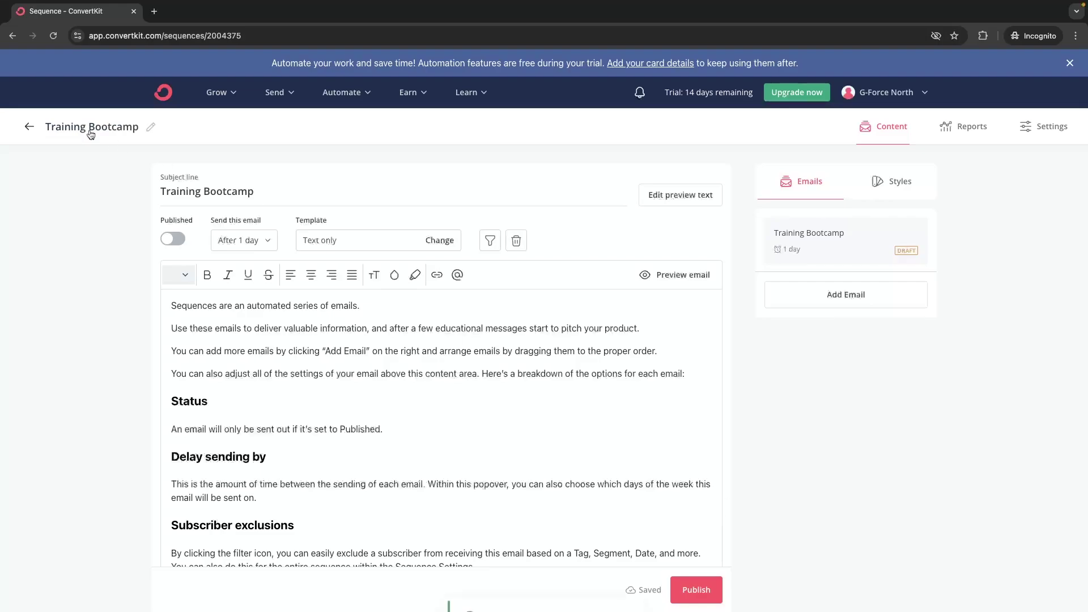
Step: Create another Text only sequence and name it "Sequence to get people to watch video"
left_click(28, 127)
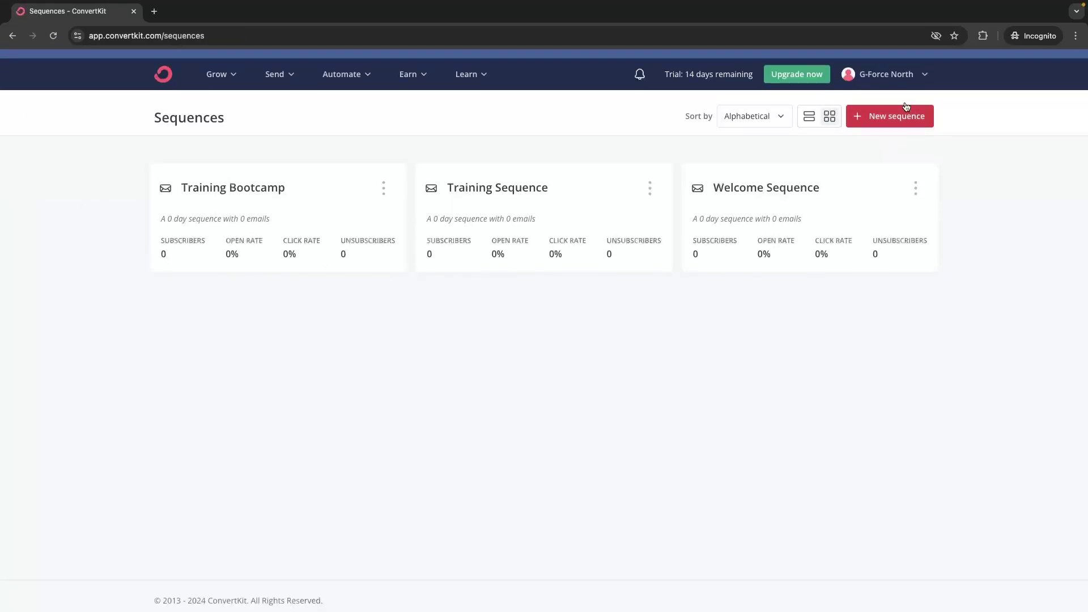
left_click(887, 144)
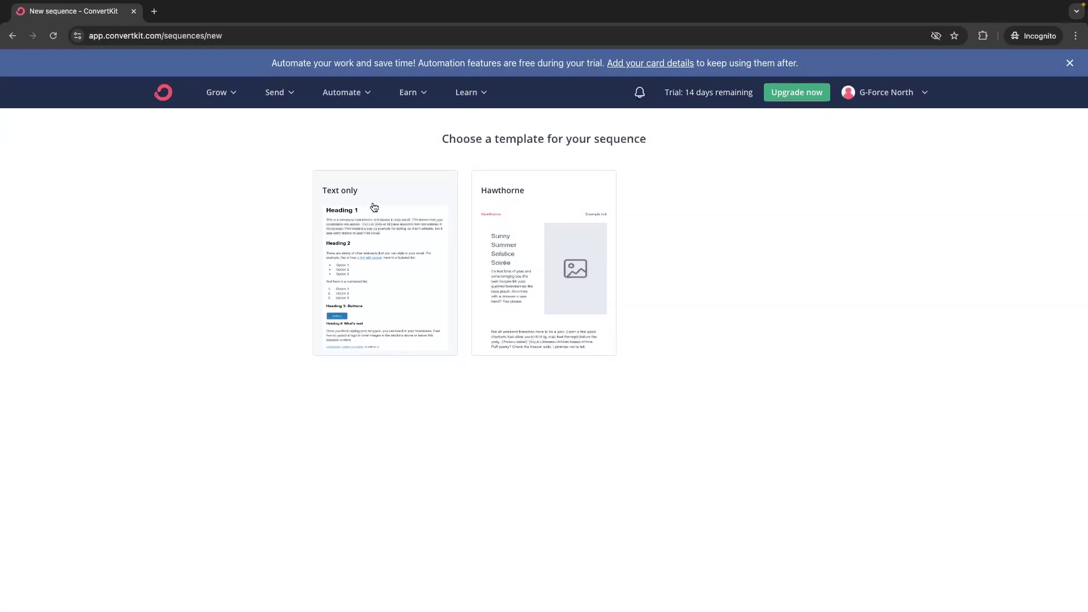
left_click(379, 206)
double_click(77, 130)
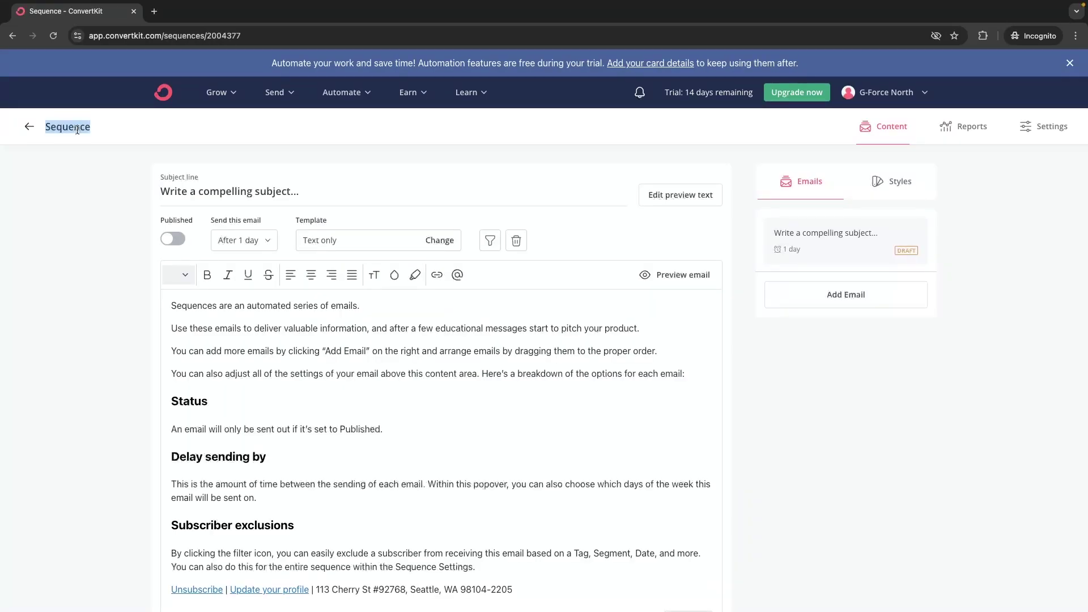
type("Sequence to get people to watch video")
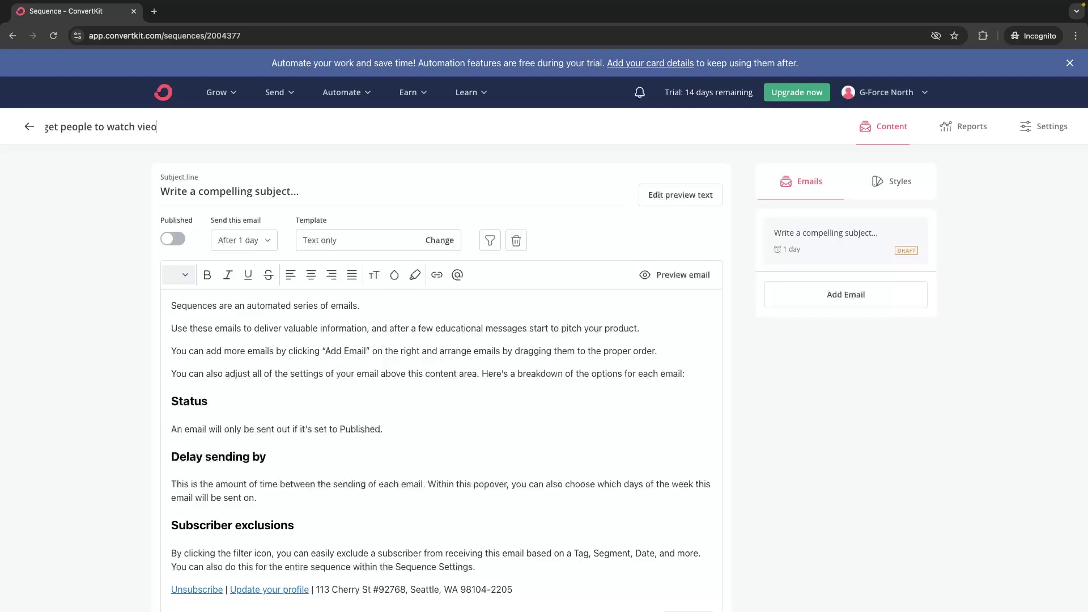
key("Return")
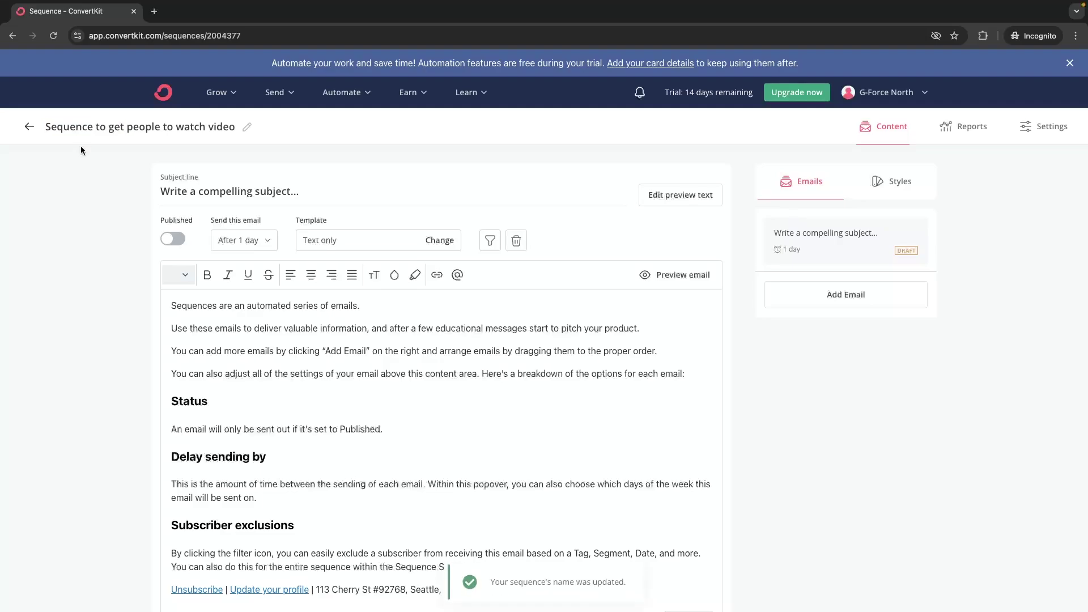
Step: Reopen Visual Automation 1 and add the Training Bootcamp email sequence to the Yes branch of the Haswatchedvideo condition
mouse_move(353, 102)
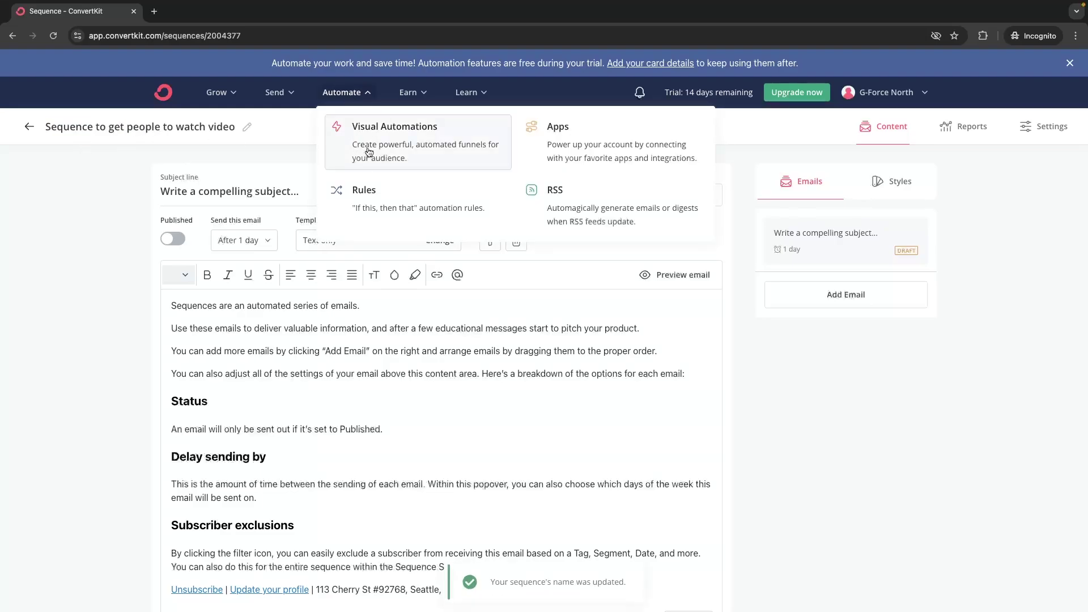
left_click(365, 152)
left_click(233, 219)
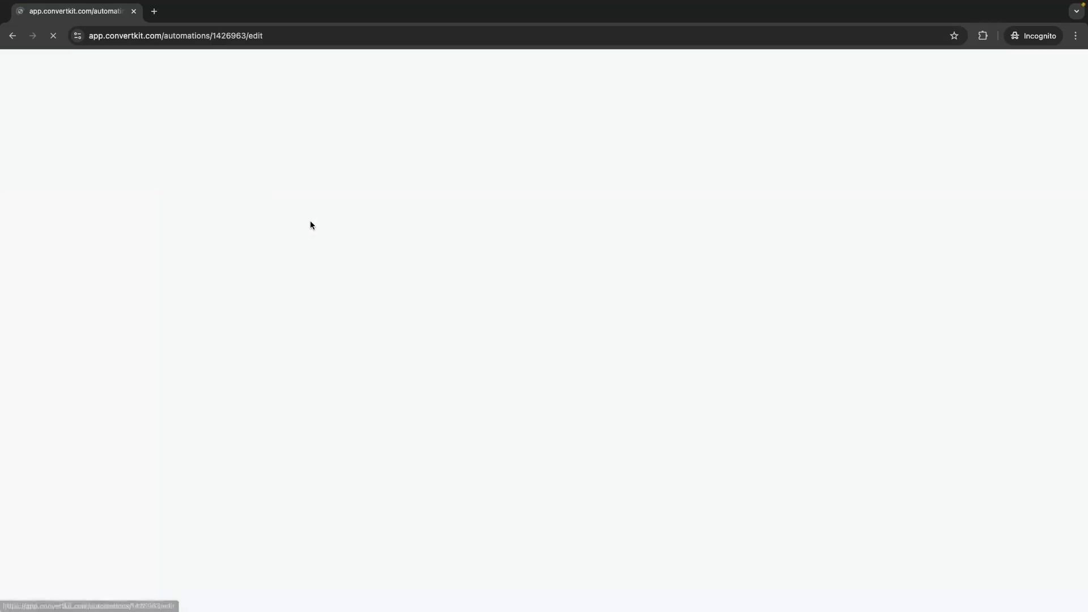
scroll(515, 363, "down", 2)
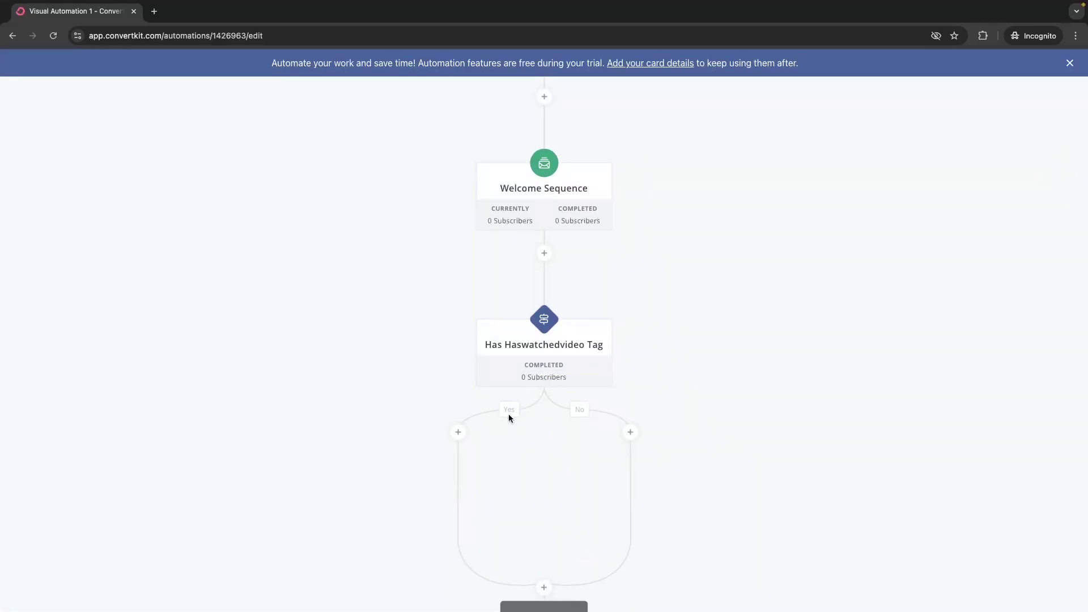
left_click(459, 429)
scroll(464, 425, "down", 2)
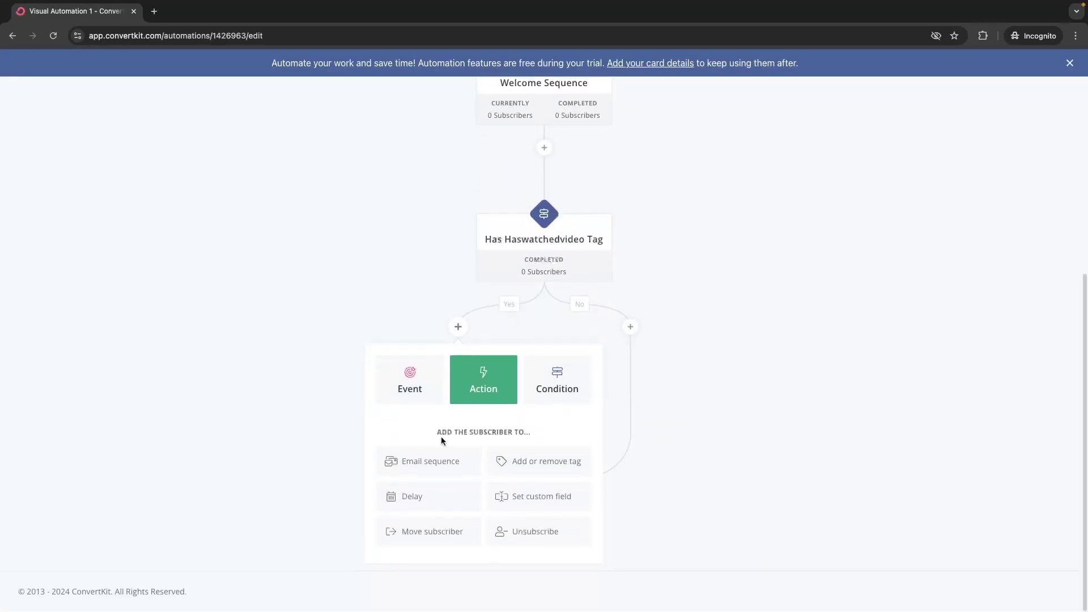
left_click(434, 461)
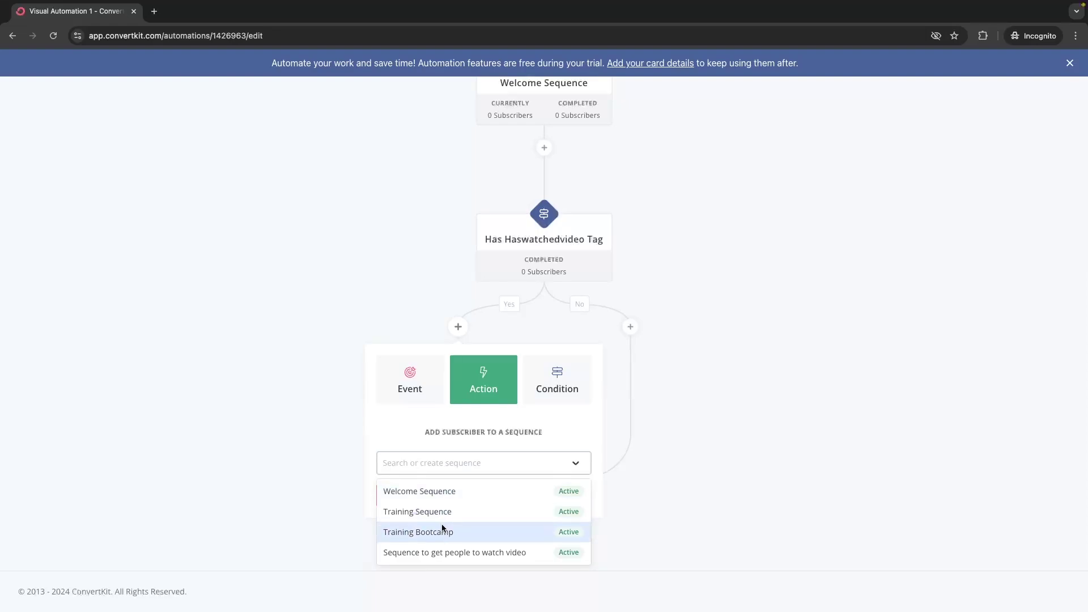
left_click(442, 528)
left_click(416, 495)
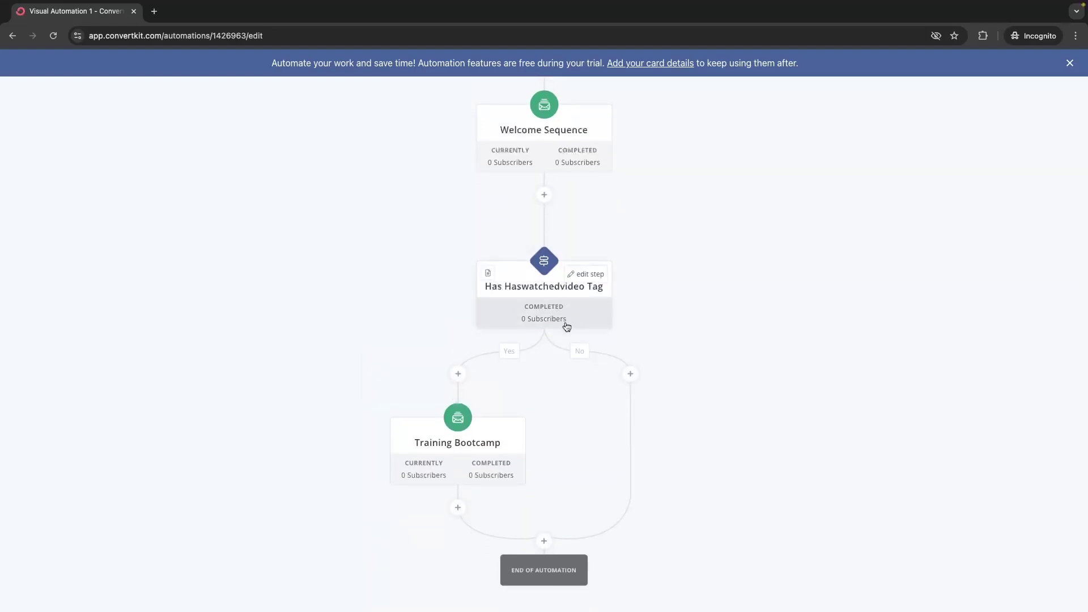
Step: Add the "Sequence to get people to watch video" email sequence to the No branch of the Haswatchedvideo condition
left_click(631, 374)
scroll(636, 391, "down", 1)
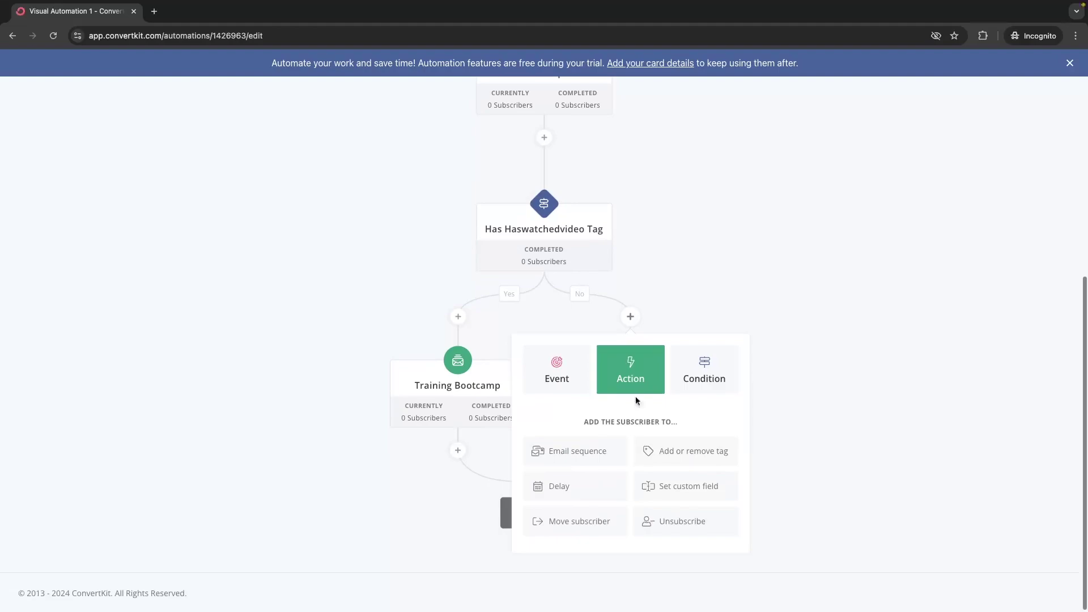
left_click(590, 450)
left_click(619, 450)
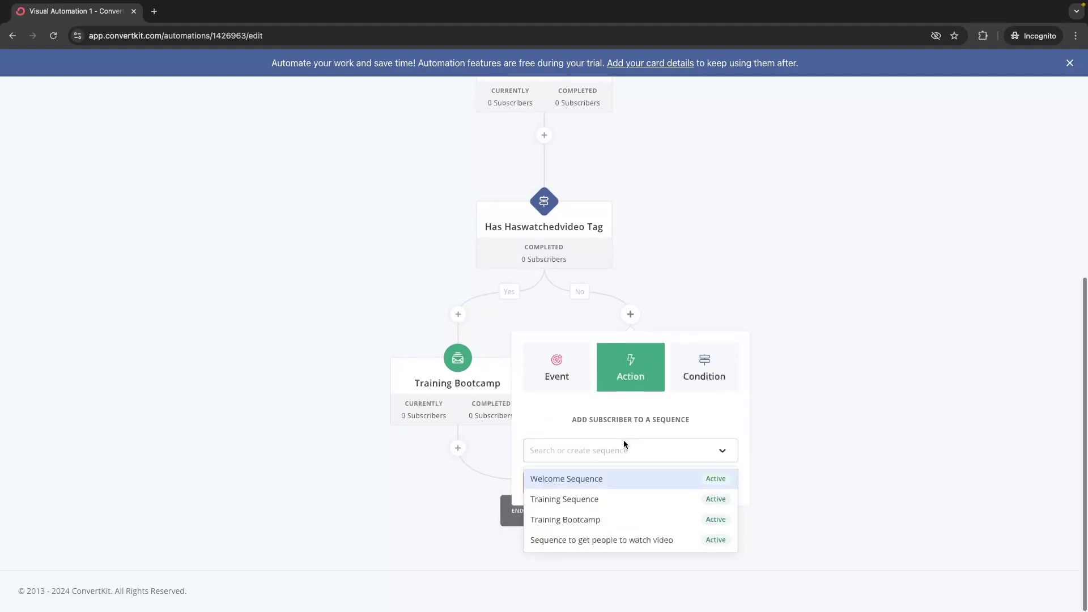
left_click(587, 541)
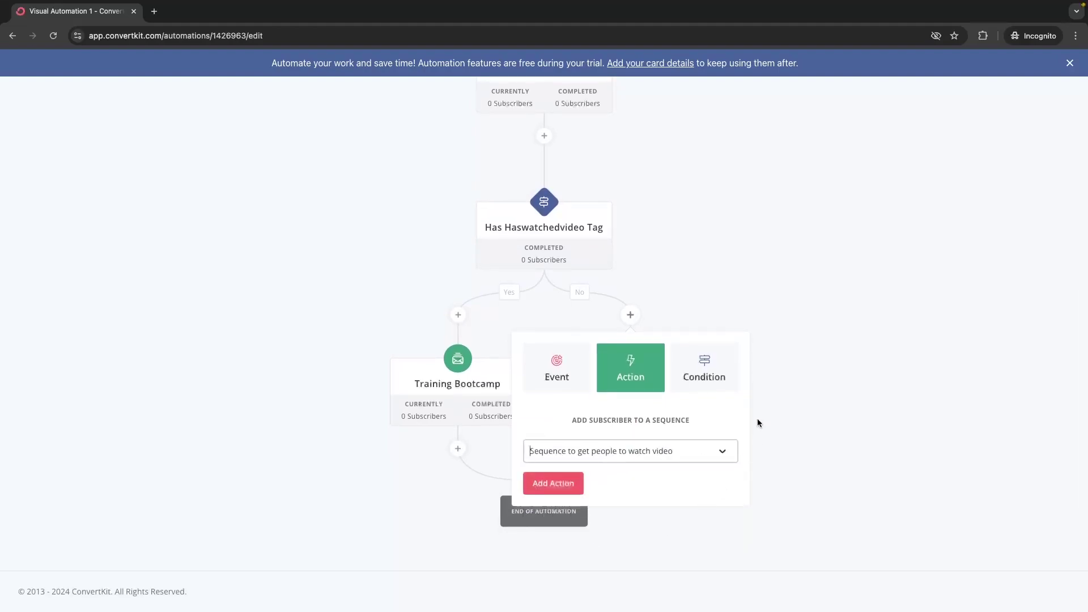
left_click(554, 483)
scroll(759, 397, "down", 3)
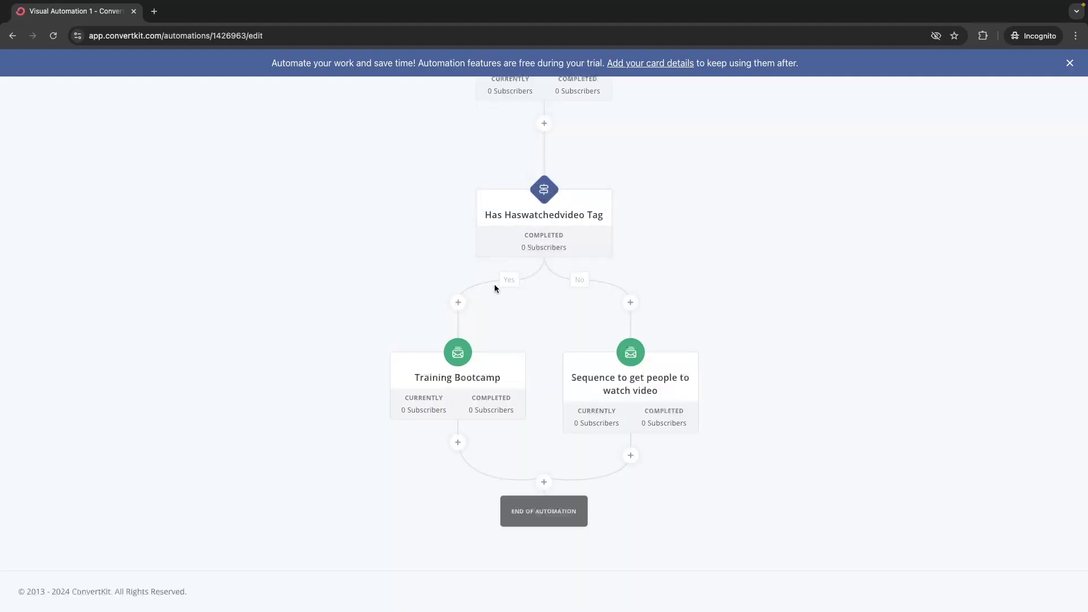
Step: Add a Yes/No tag condition for Haswatchedvideo below "Sequence to get people to watch video"
mouse_move(493, 379)
mouse_move(642, 354)
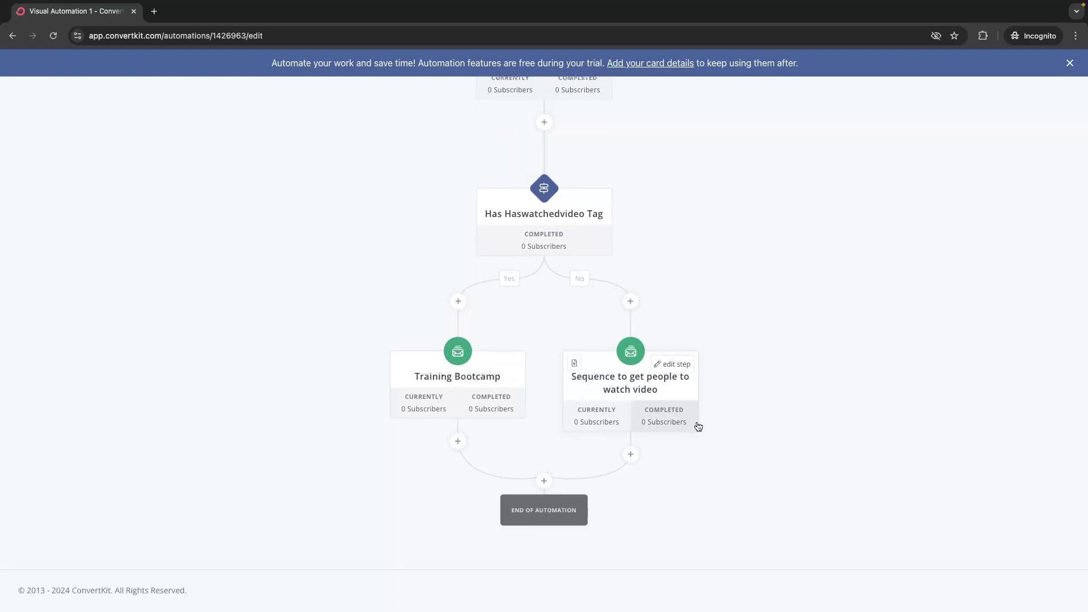
left_click(631, 456)
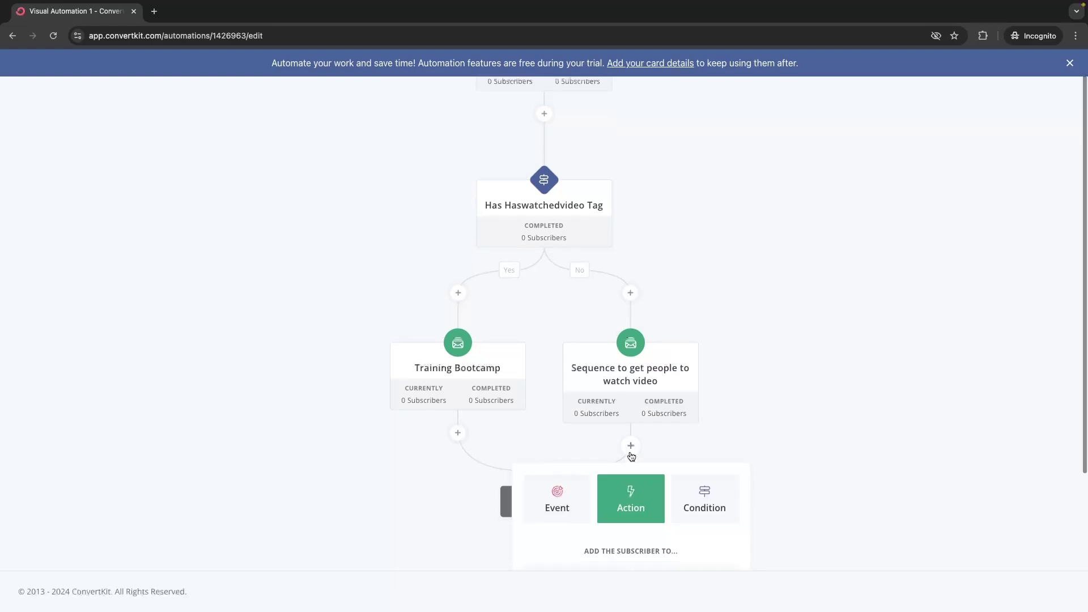
left_click(701, 399)
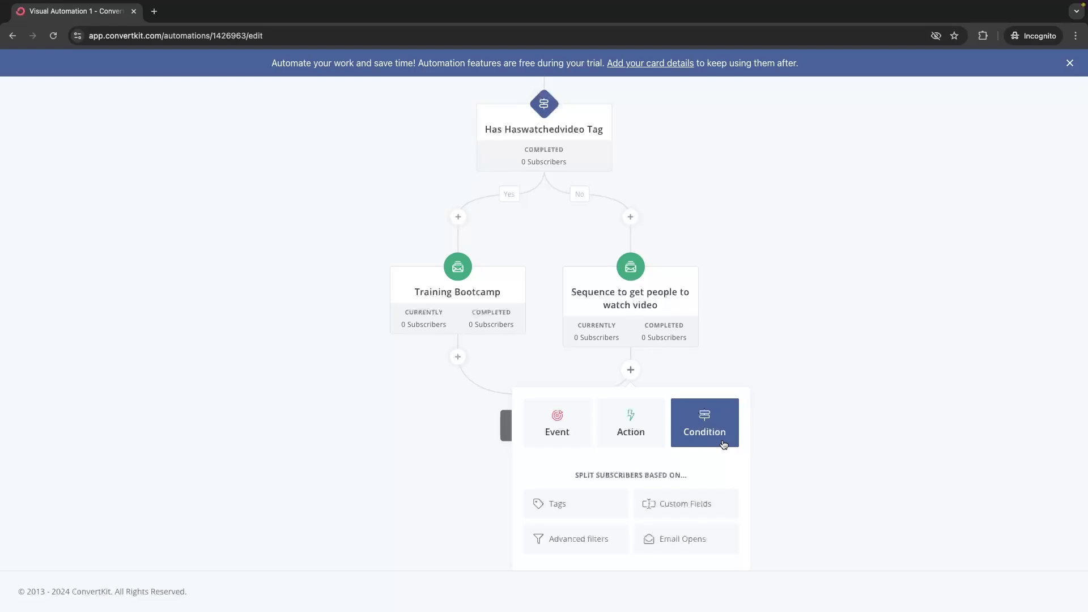
left_click(558, 502)
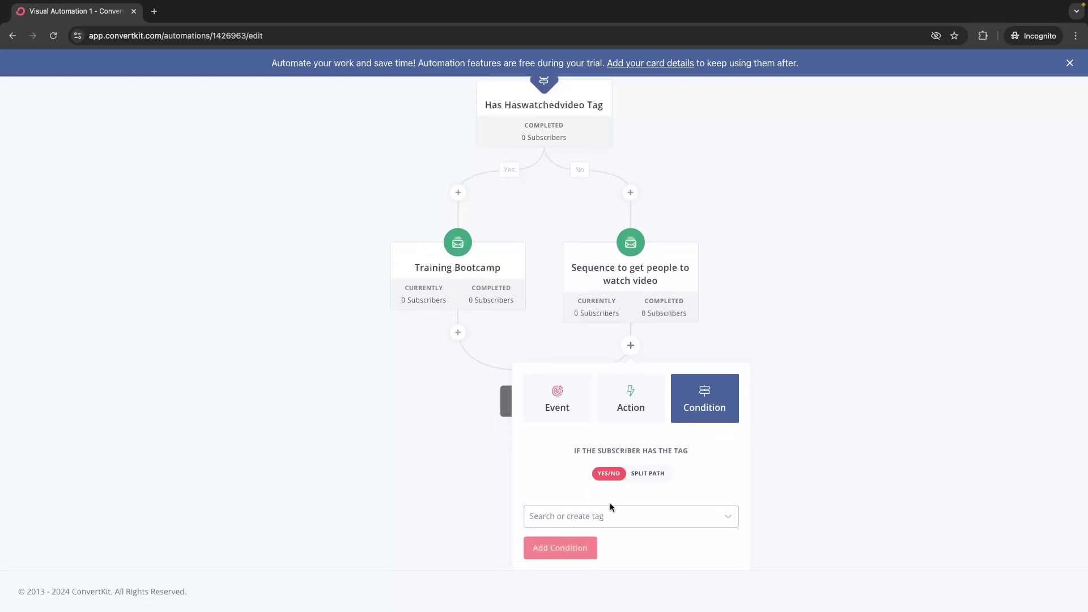
left_click(612, 510)
left_click(576, 541)
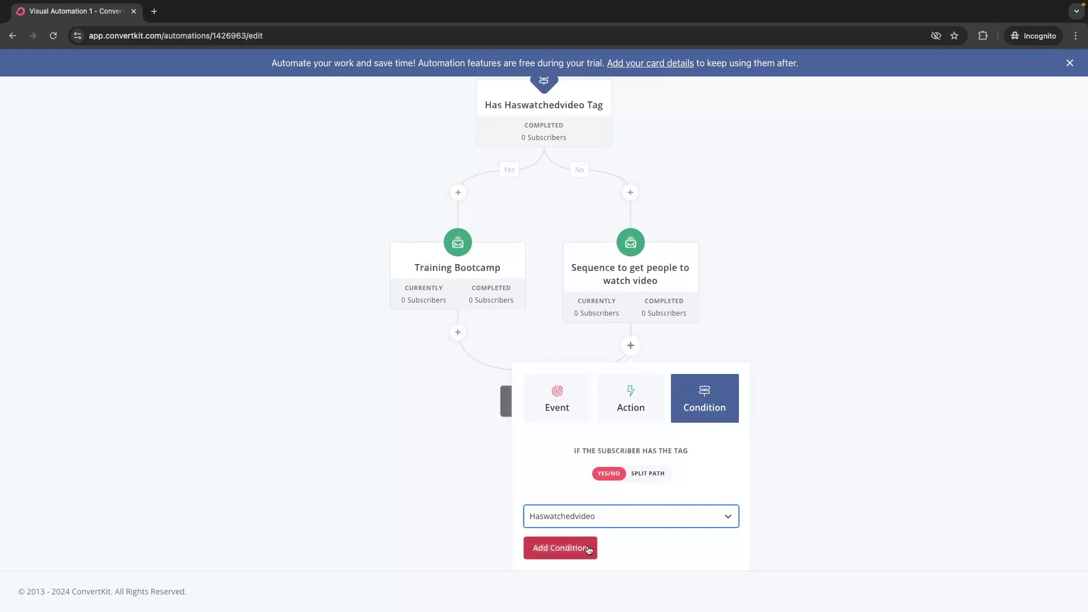
left_click(590, 549)
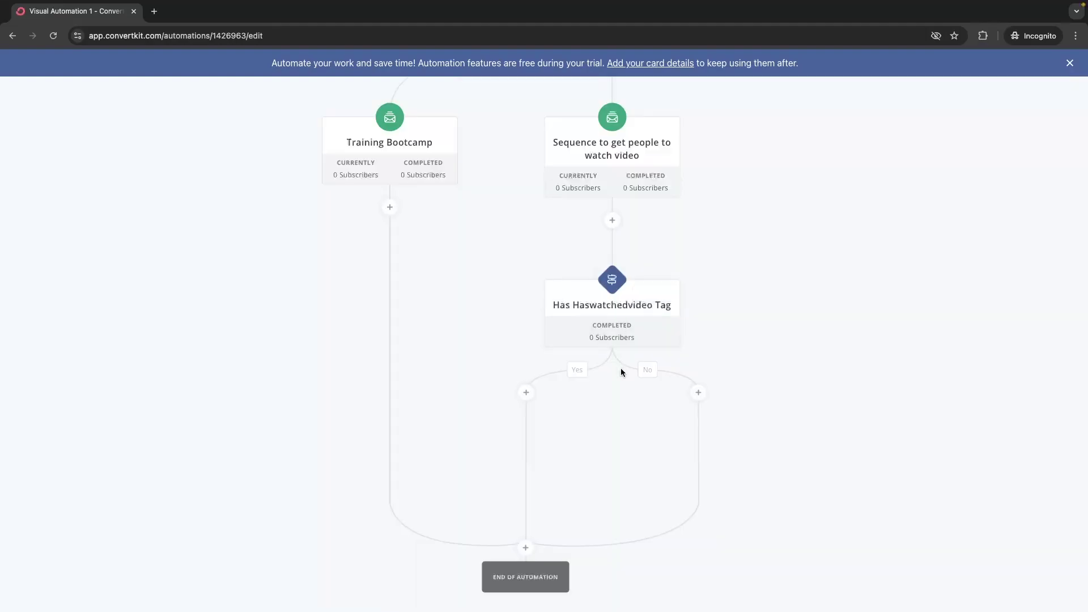
Step: Add the Training Bootcamp email sequence to the Yes branch of the second Haswatchedvideo condition
mouse_move(624, 160)
mouse_move(595, 303)
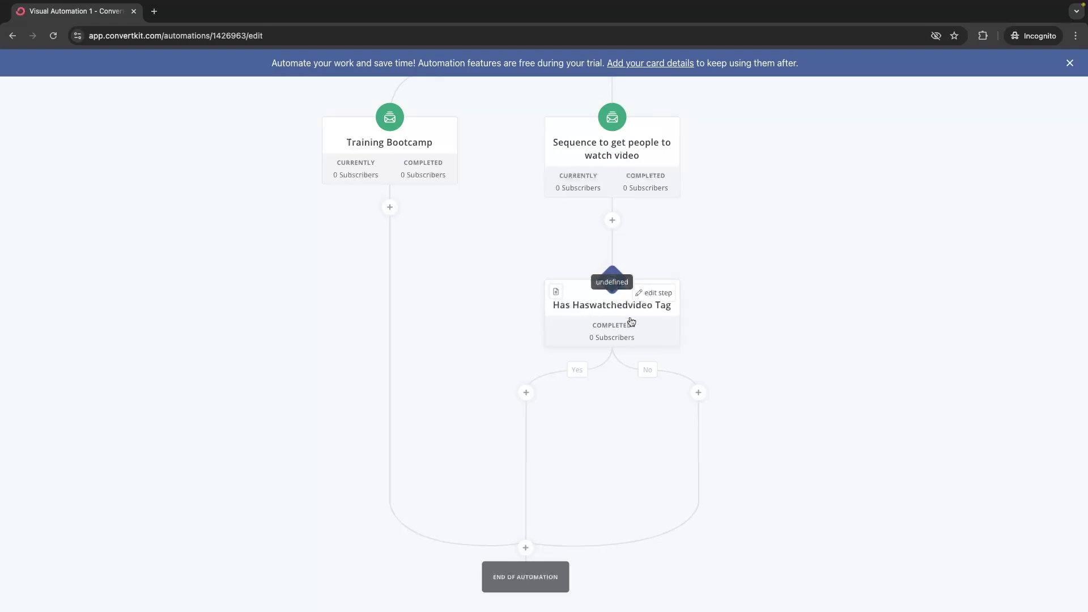
left_click(525, 392)
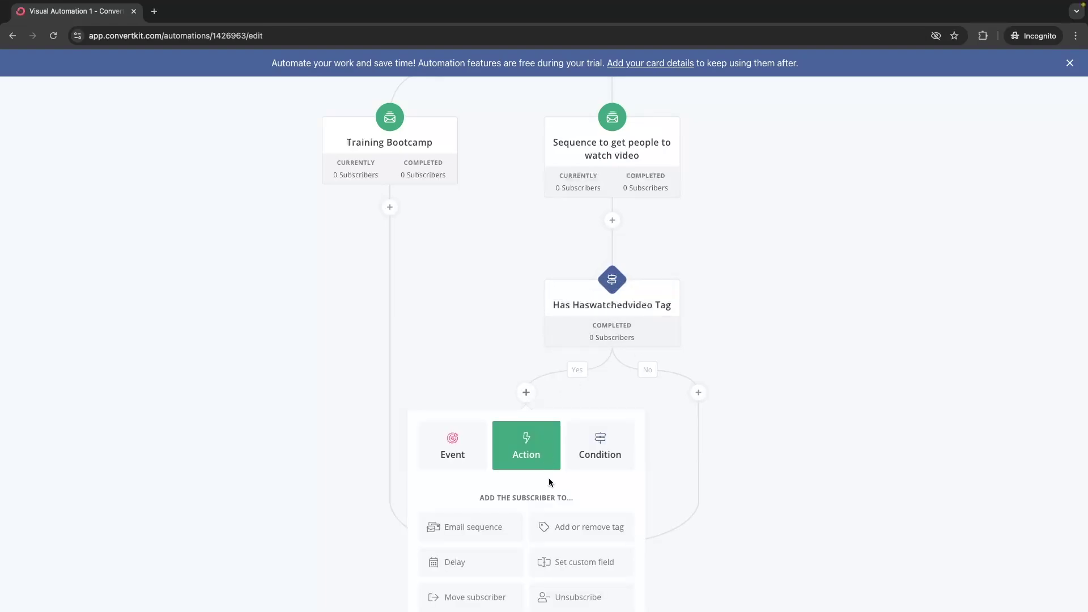
scroll(549, 478, "down", 2)
left_click(481, 462)
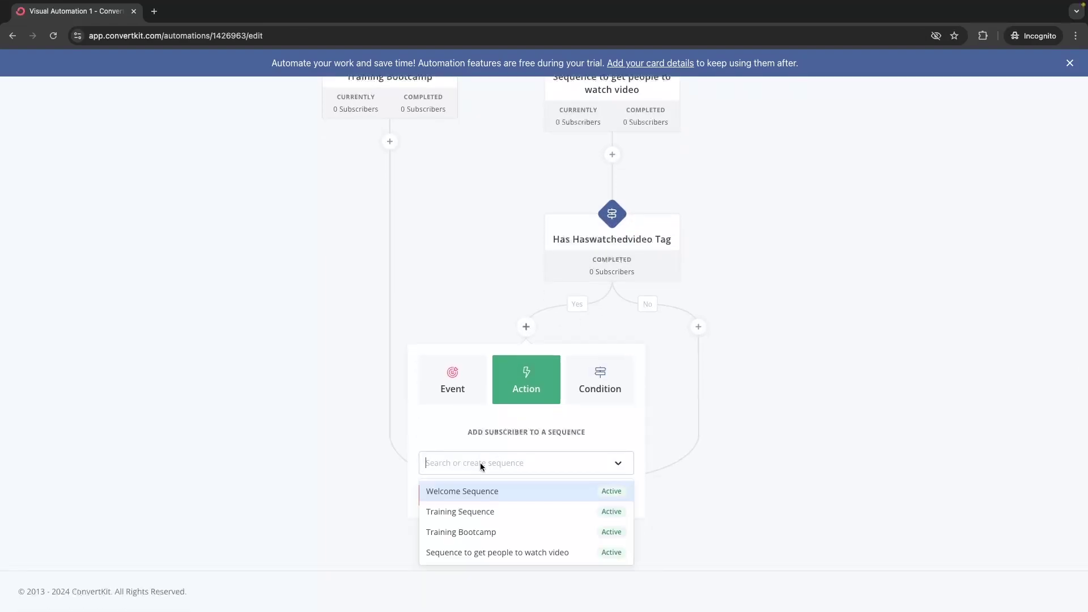
left_click(483, 532)
left_click(449, 495)
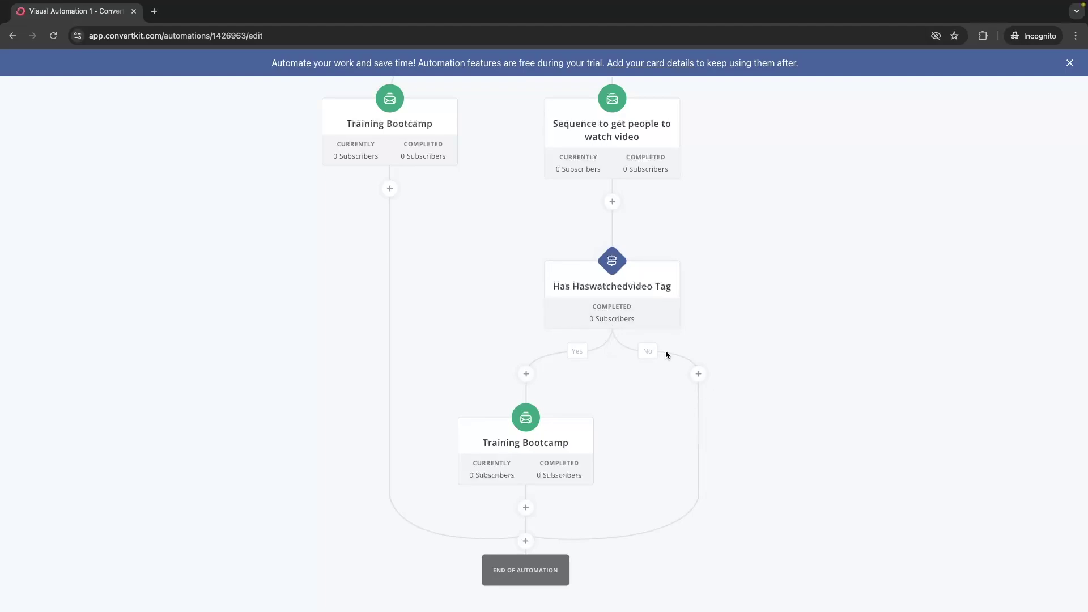
Step: Add an Unsubscribe action to the No branch of the second Haswatchedvideo condition
left_click(698, 374)
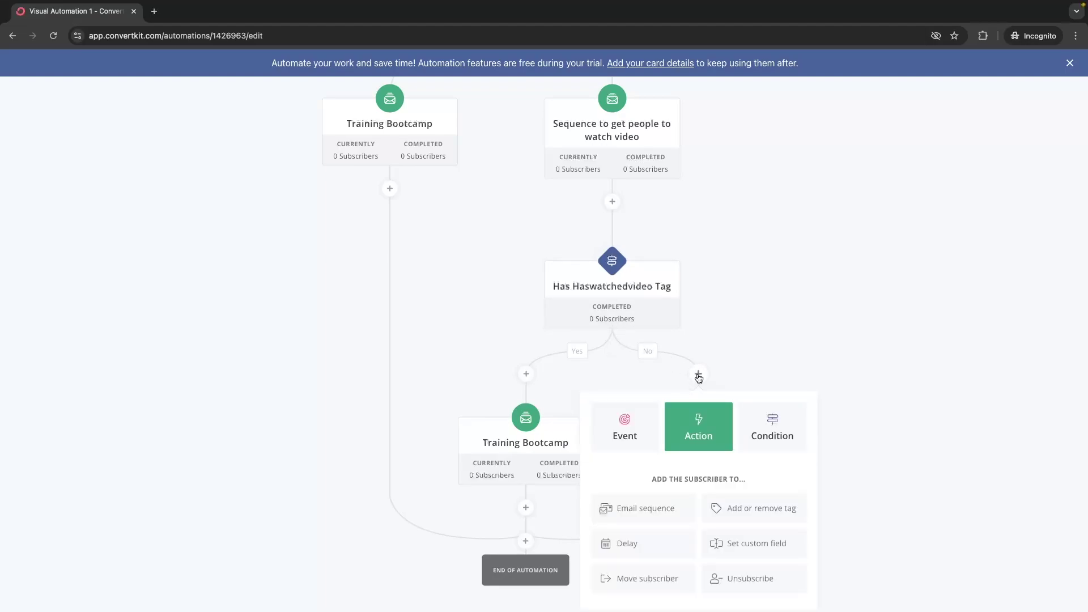
left_click(736, 573)
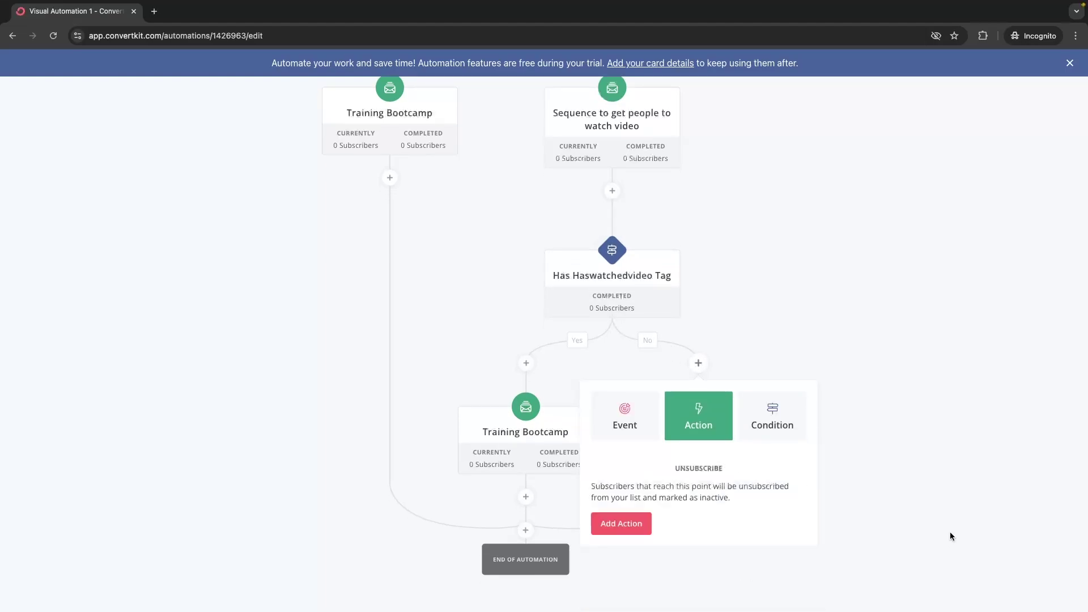
left_click(645, 527)
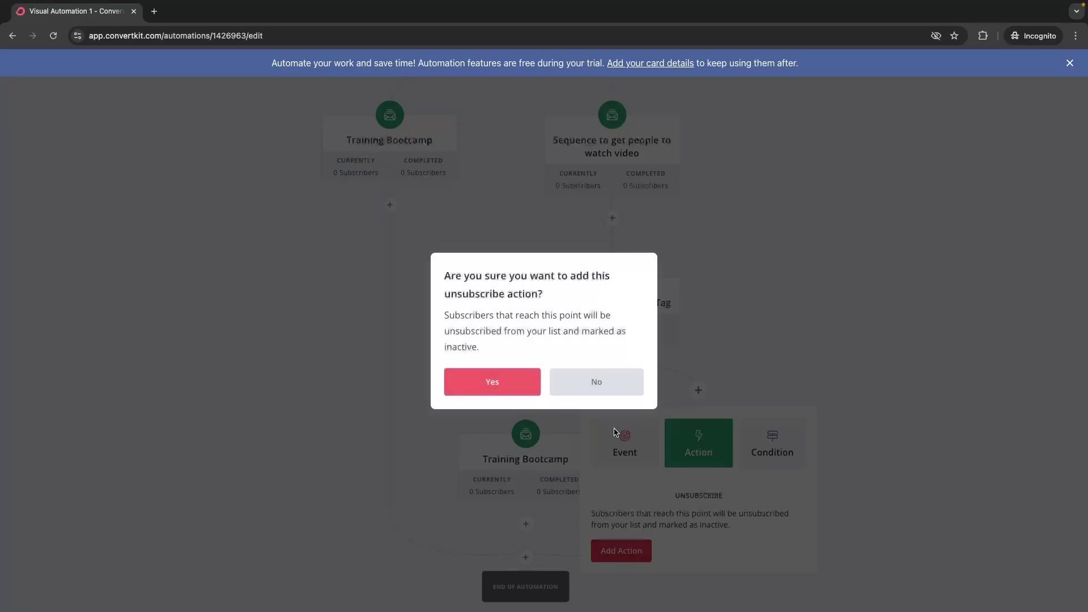
left_click(502, 374)
scroll(759, 363, "down", 6)
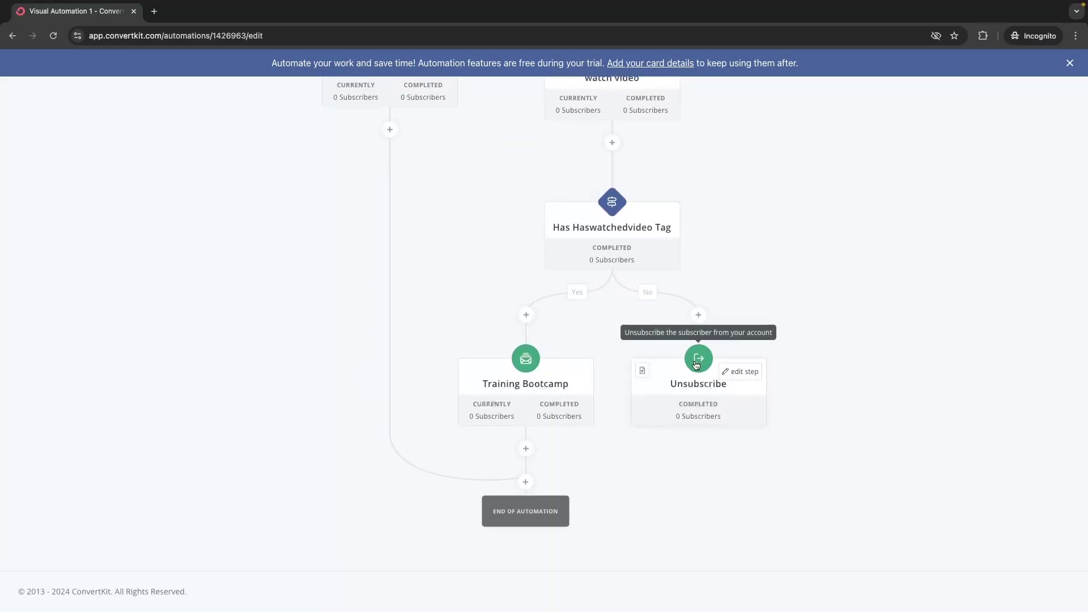
Step: Delete the Unsubscribe action from the second condition's No branch
left_click(742, 372)
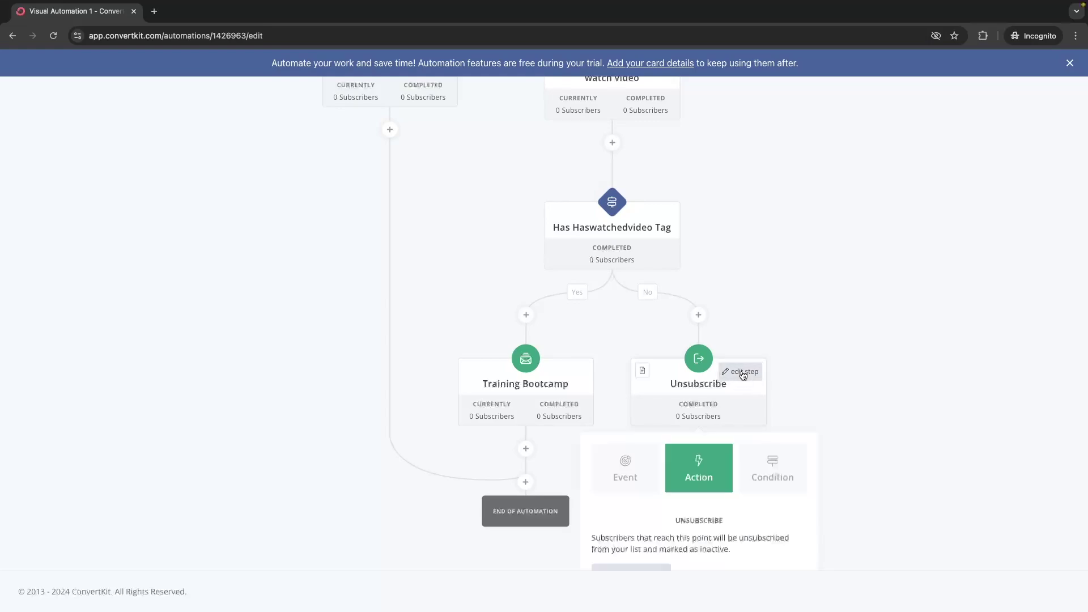
left_click(629, 547)
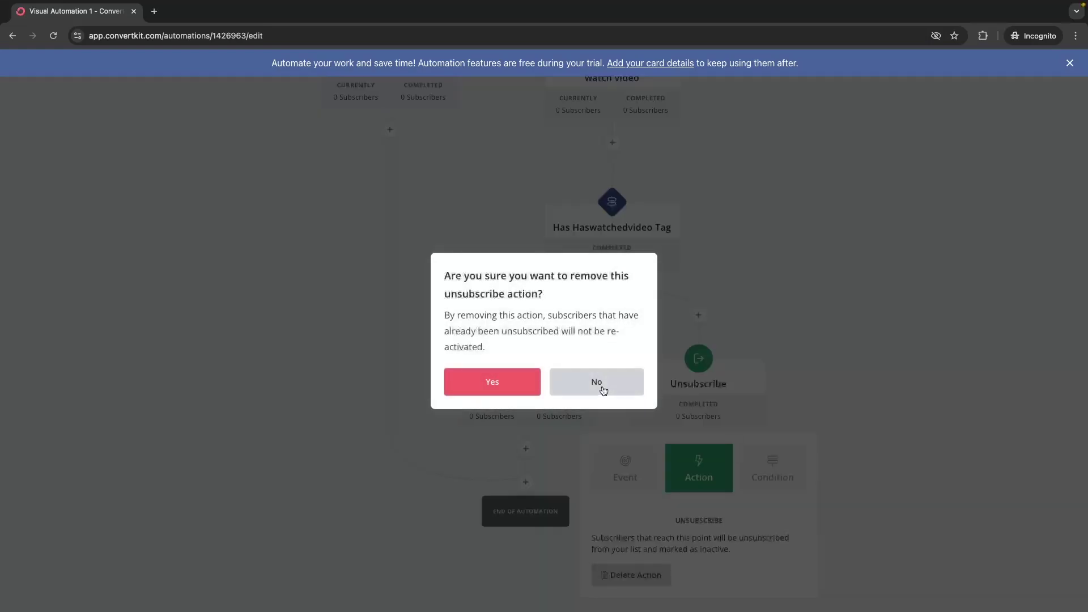
left_click(519, 388)
scroll(748, 399, "down", 7)
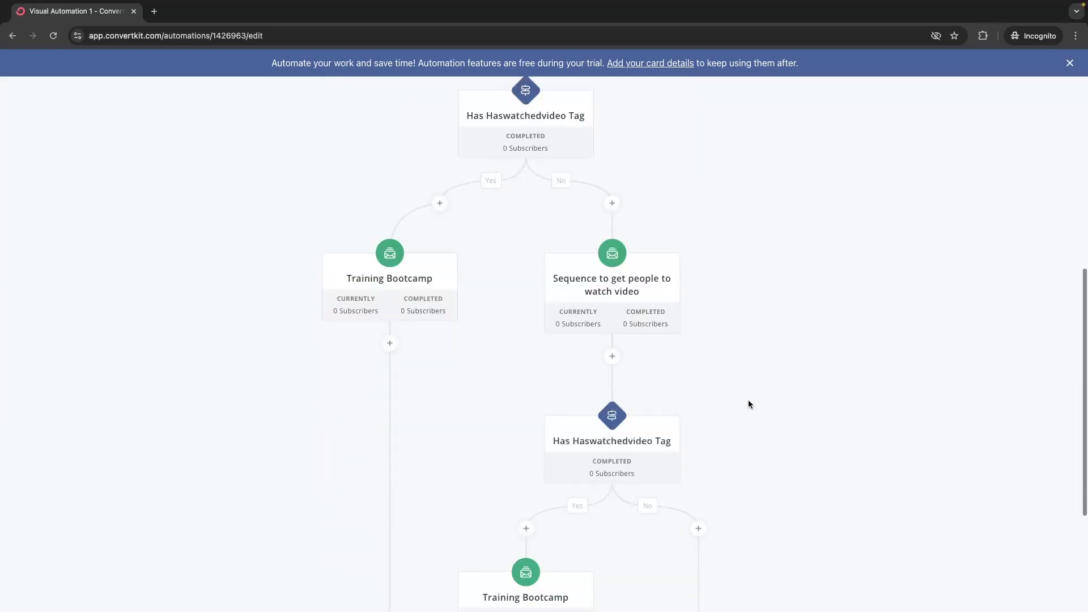
Step: Add an action that applies a new tag "inactive" on the No branch of the second Haswatchedvideo condition
scroll(748, 404, "down", 1)
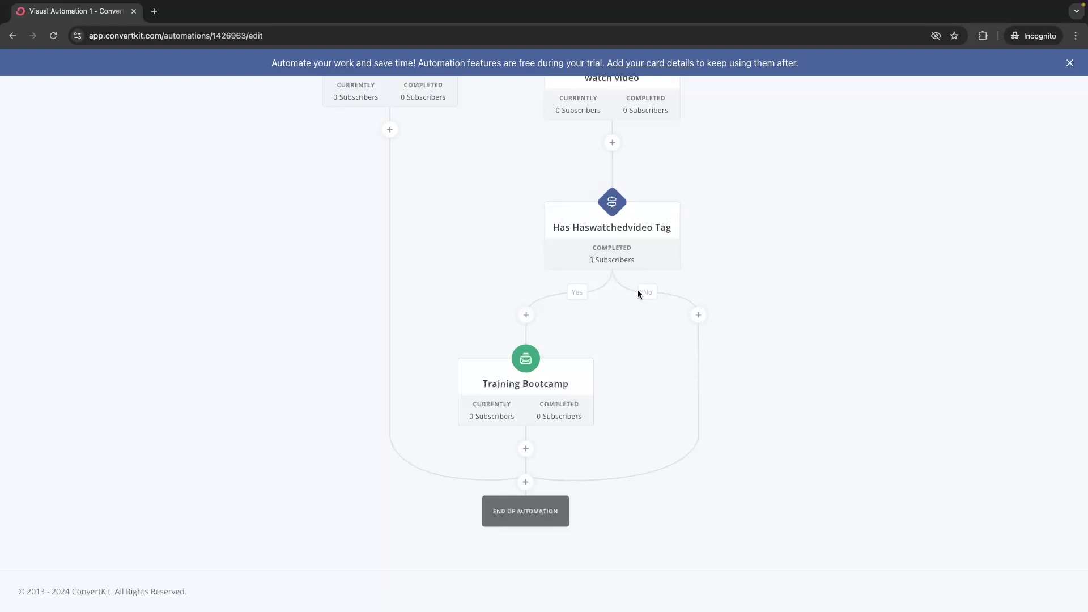
left_click(697, 314)
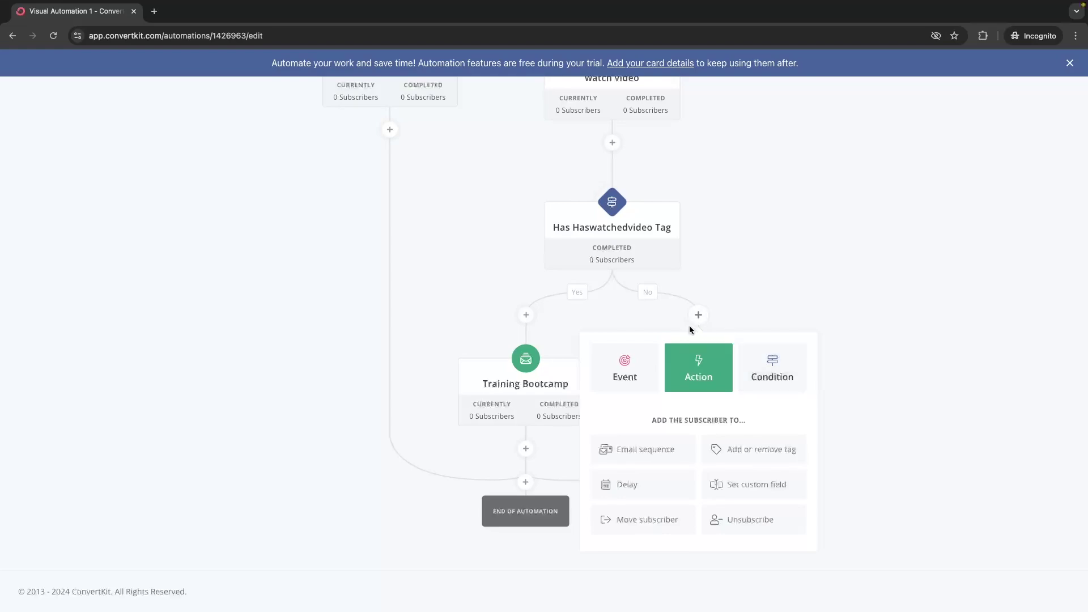
left_click(747, 441)
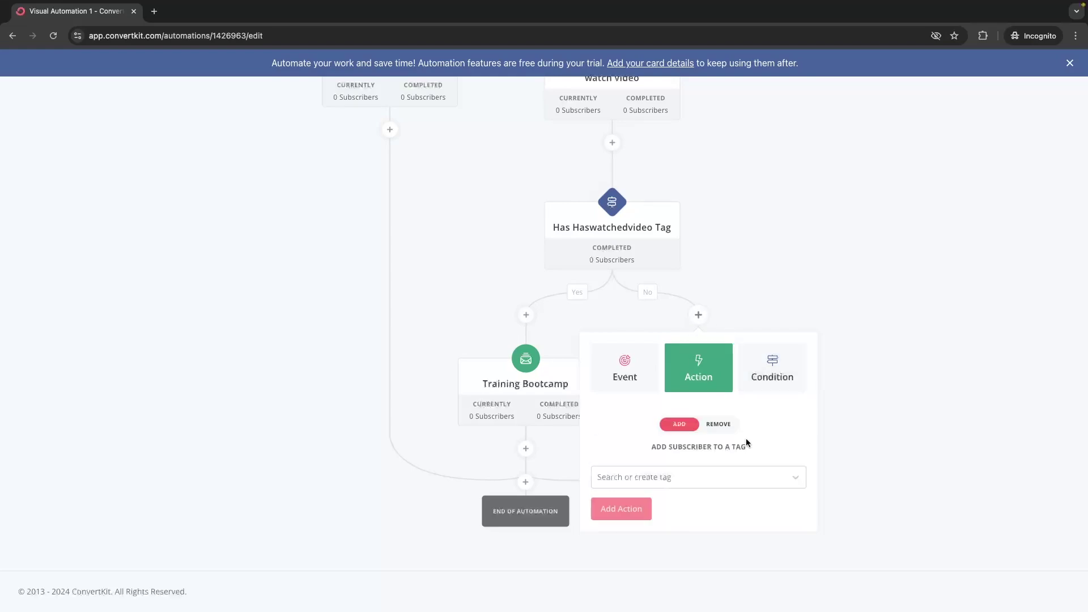
left_click(694, 476)
type("in")
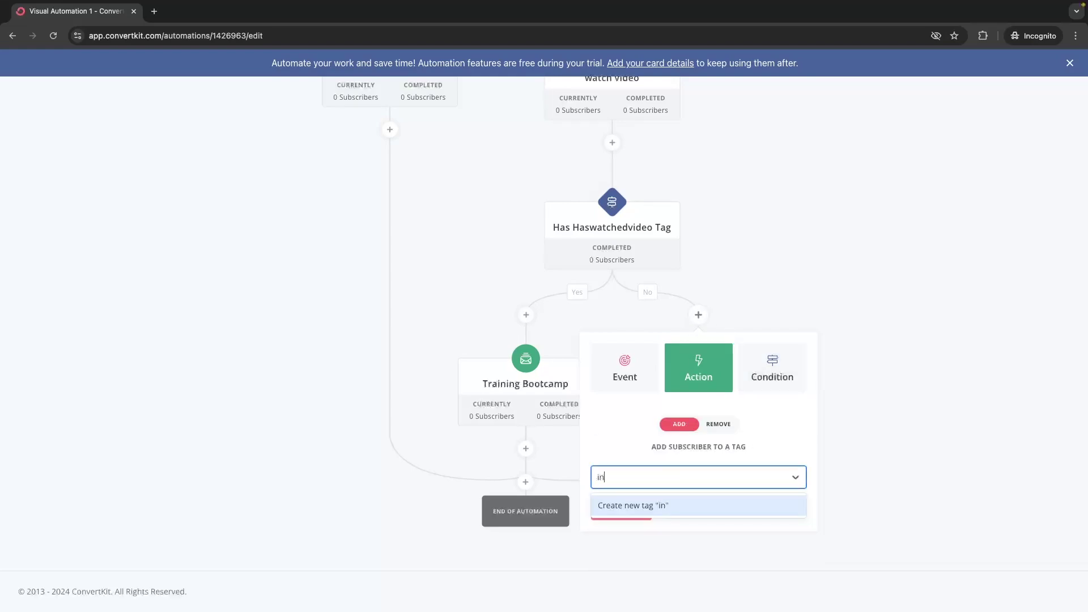
type("active")
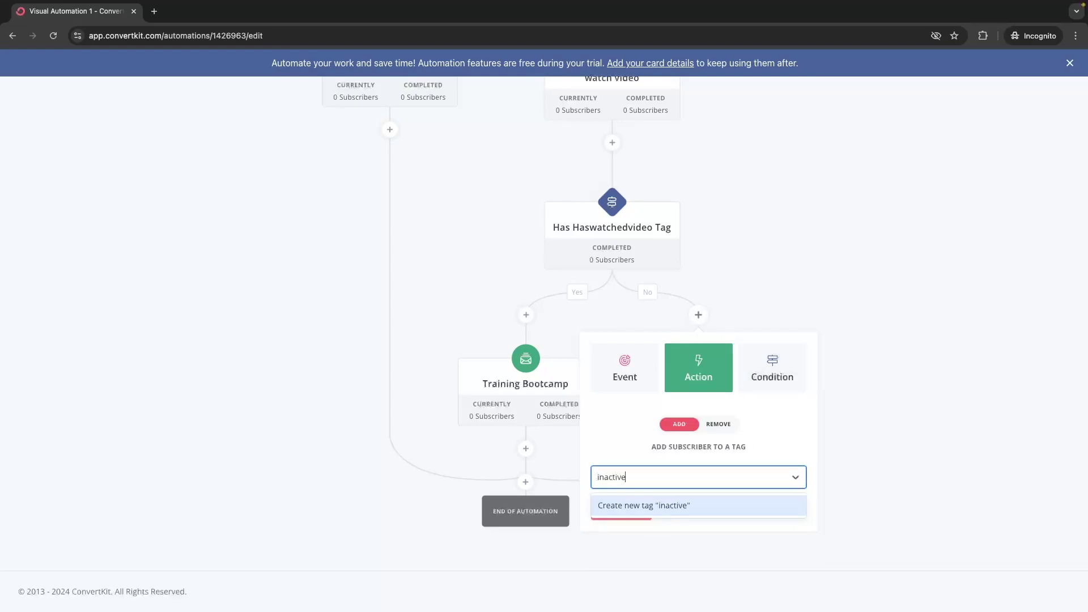
left_click(675, 504)
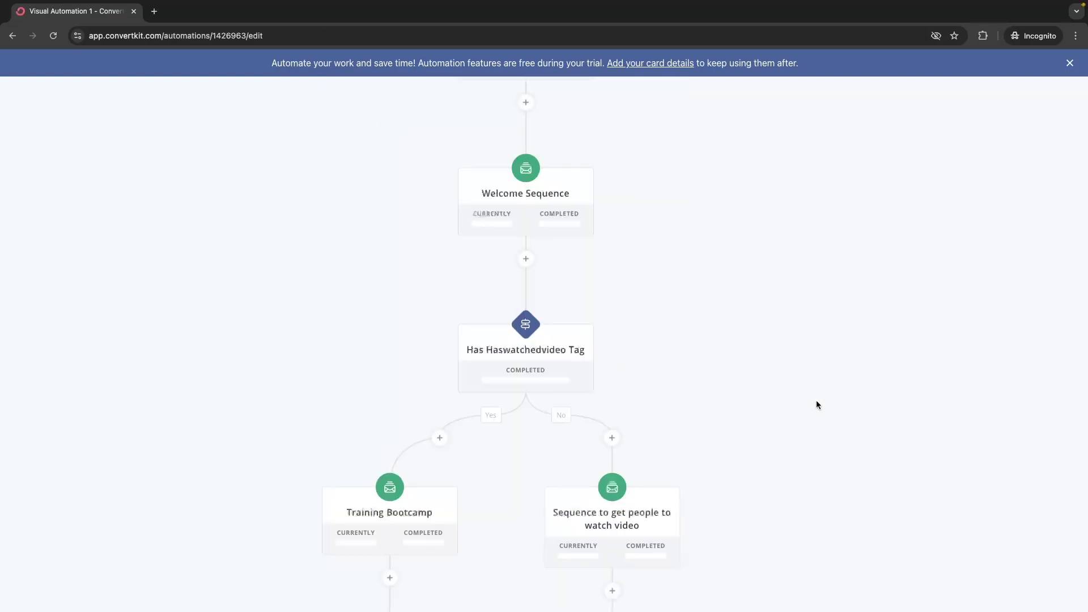
scroll(686, 313, "down", 8)
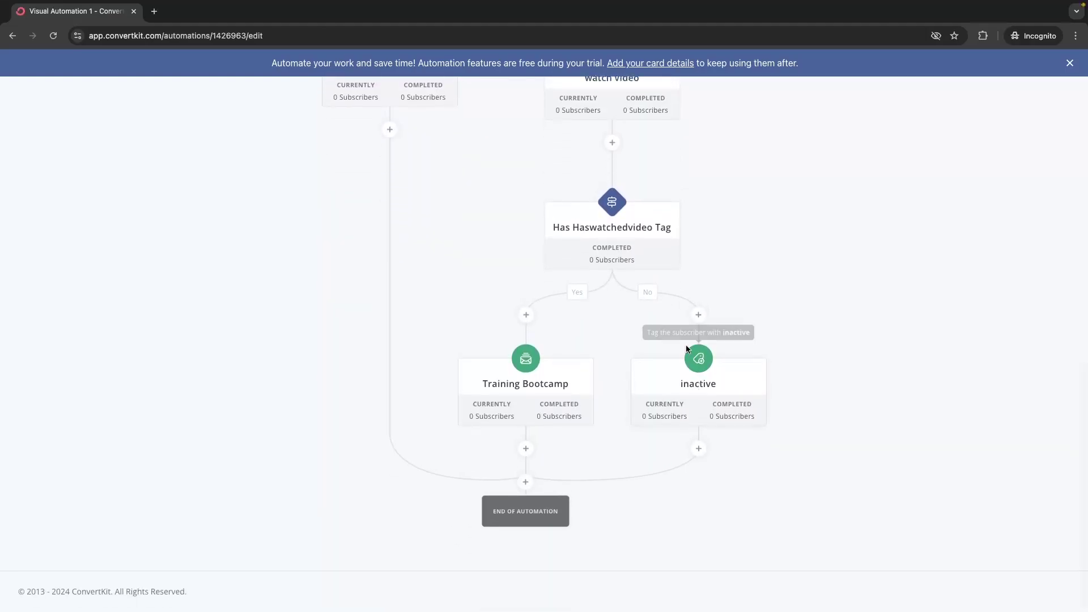
Step: Review the whole automation flow from the Any form entry through both Haswatchedvideo conditions to the end of the automation
scroll(648, 231, "up", 2)
scroll(647, 231, "up", 10)
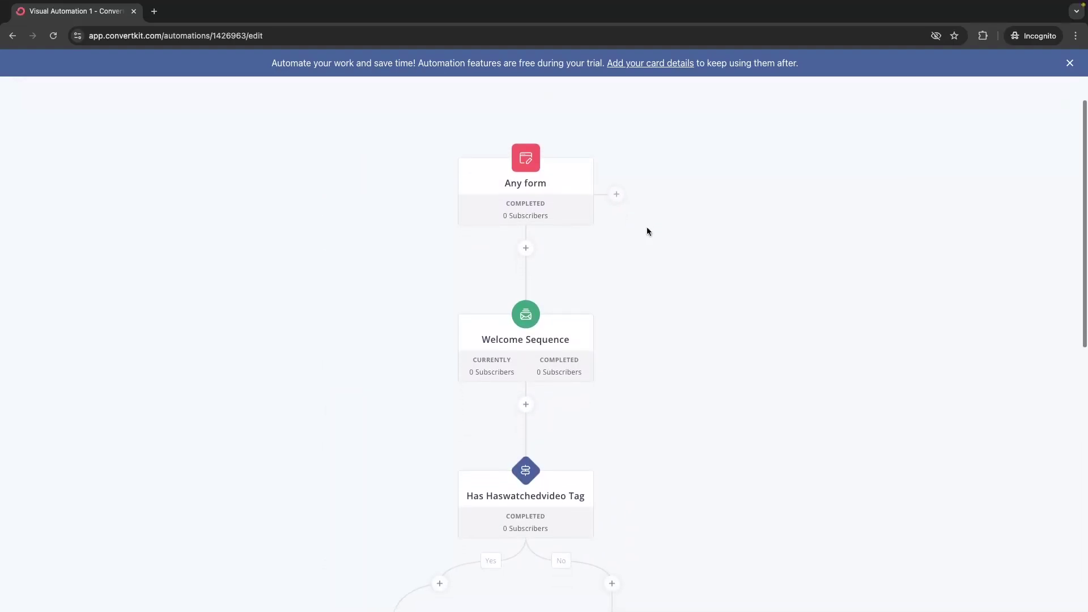
mouse_move(482, 211)
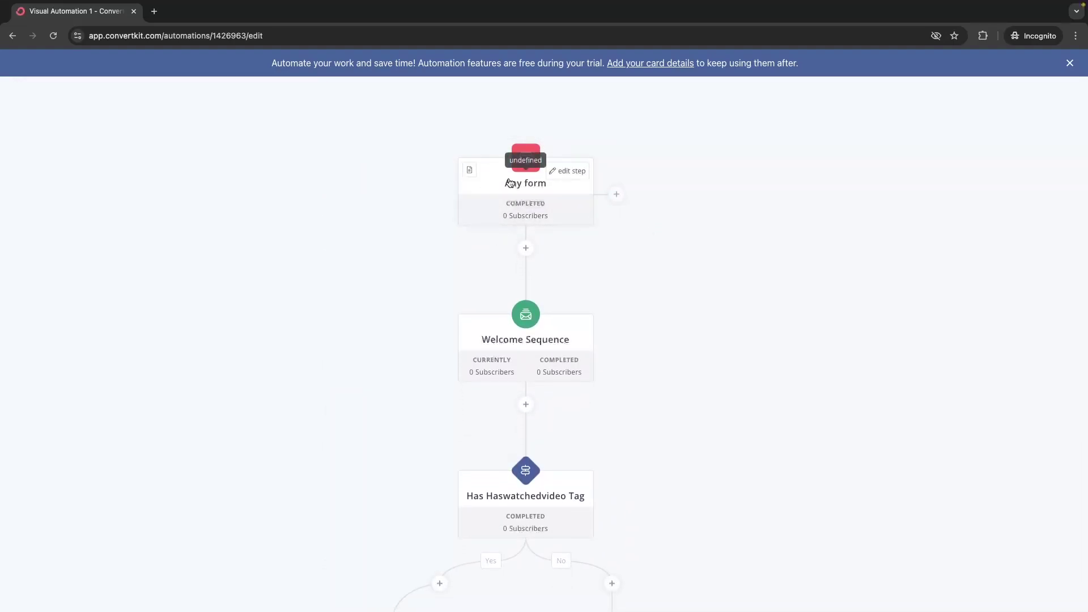
scroll(447, 247, "down", 2)
mouse_move(518, 238)
scroll(519, 238, "down", 2)
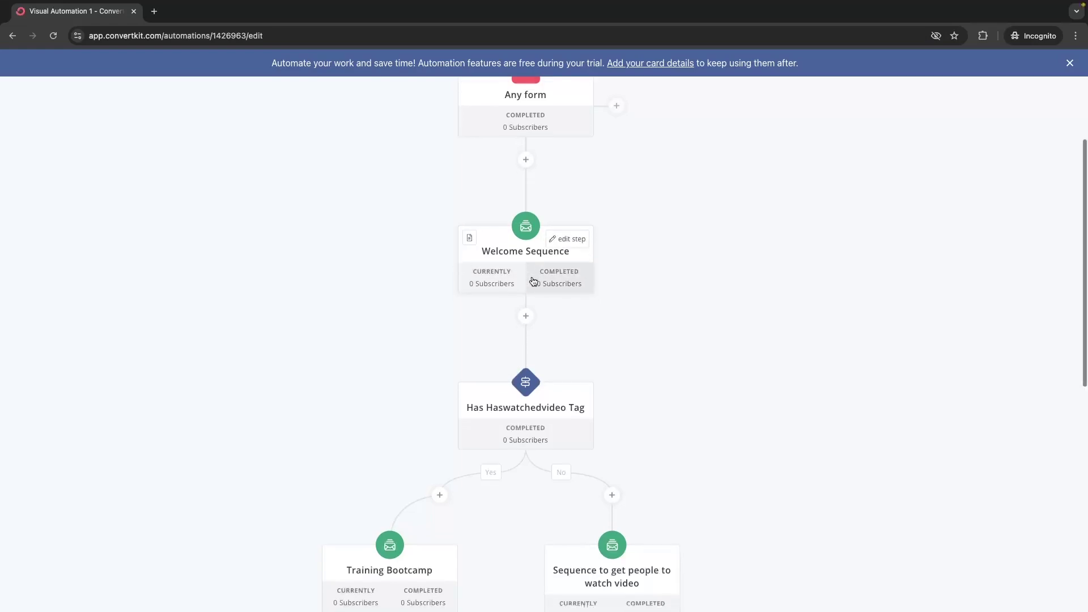
mouse_move(528, 298)
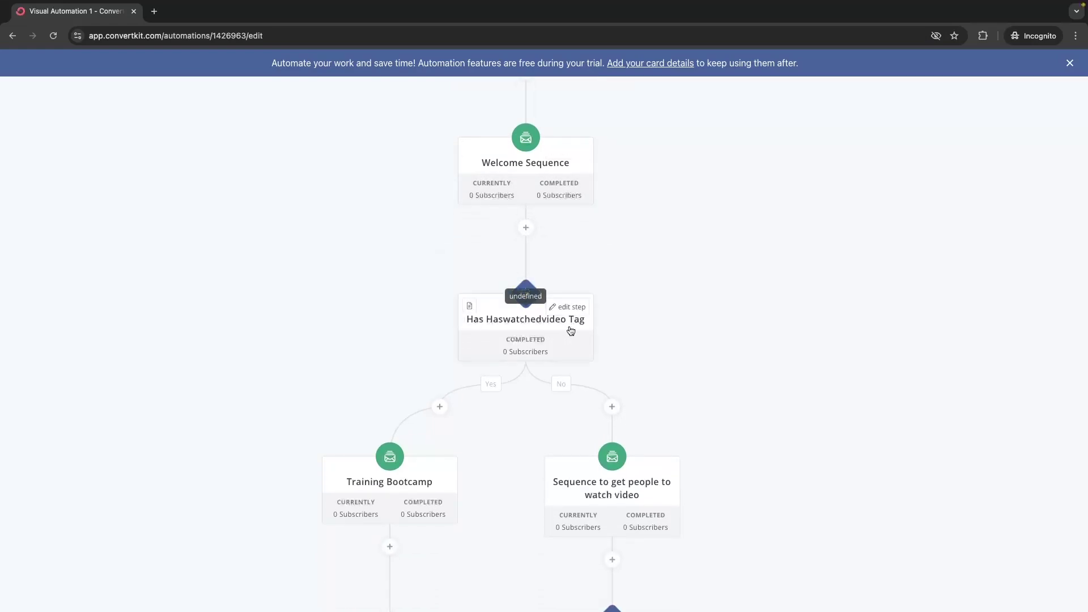
scroll(558, 323, "down", 1)
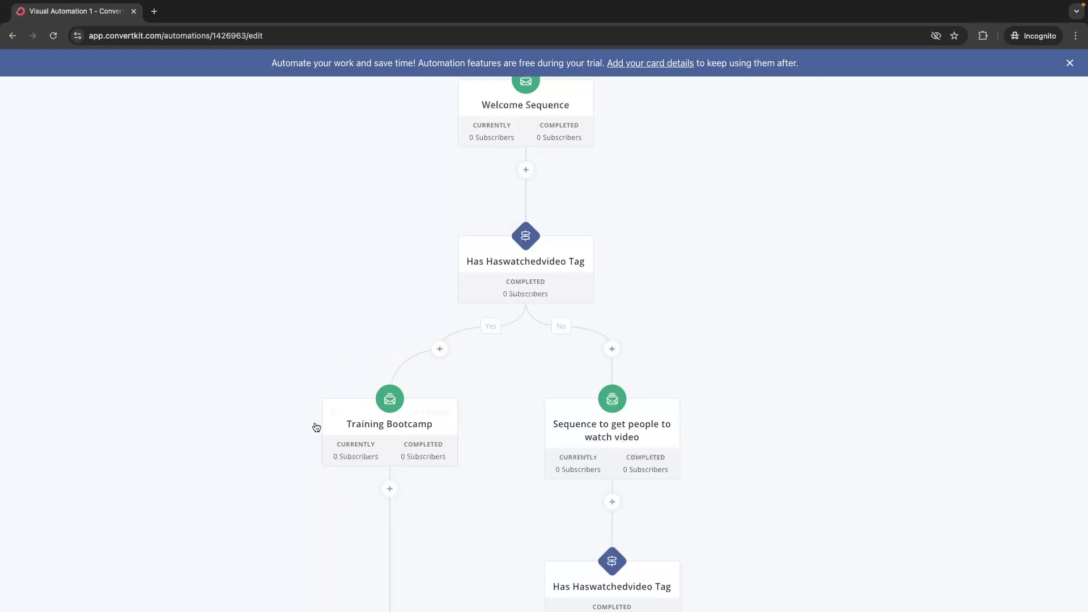
mouse_move(325, 435)
scroll(689, 318, "down", 1)
mouse_move(589, 421)
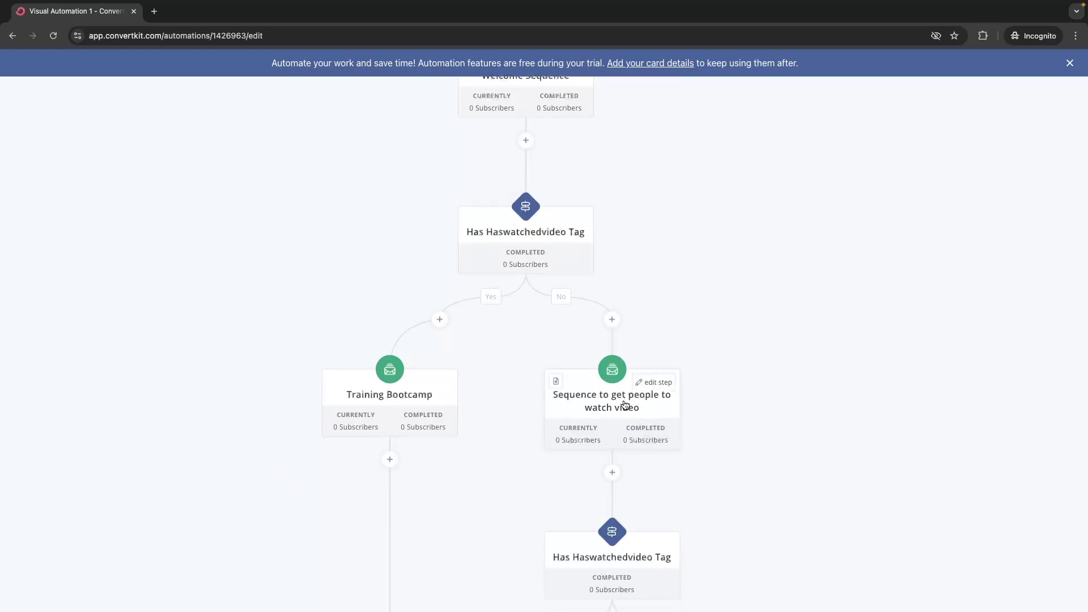
scroll(705, 321, "down", 2)
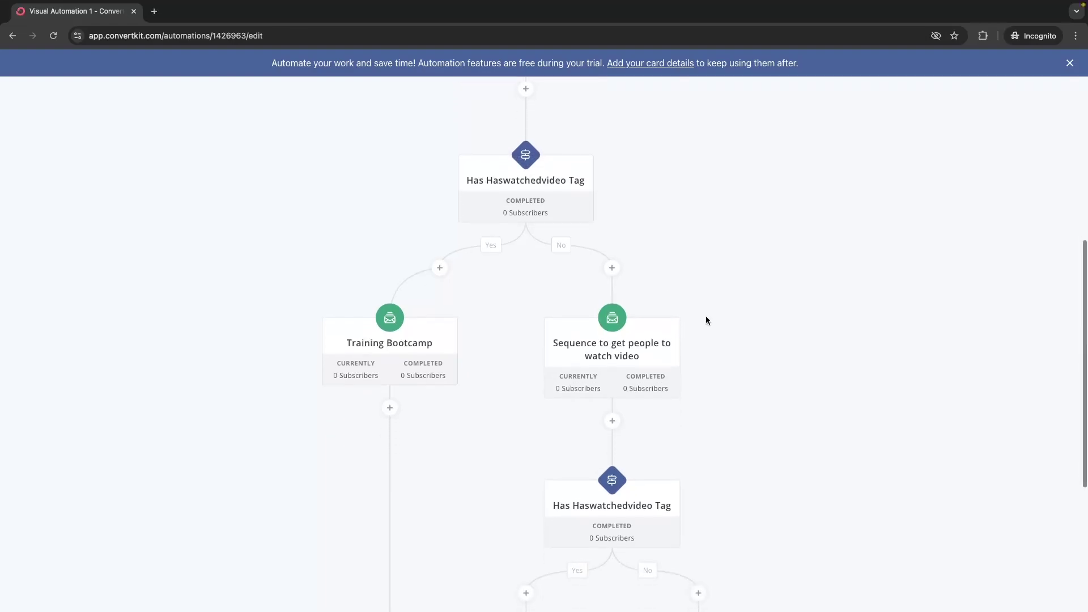
scroll(705, 321, "down", 5)
mouse_move(535, 520)
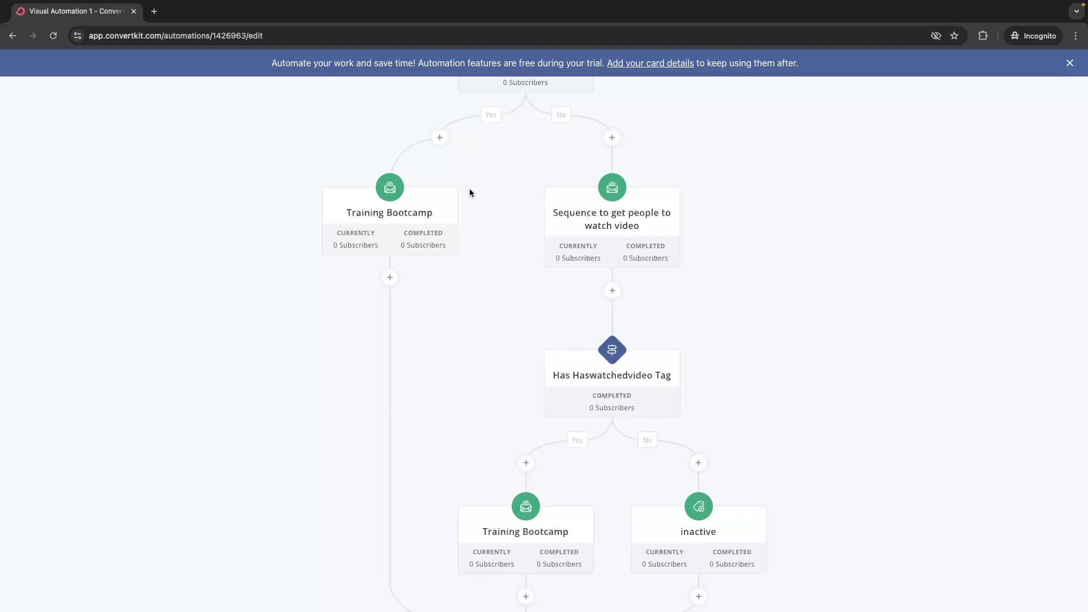
scroll(552, 427, "down", 4)
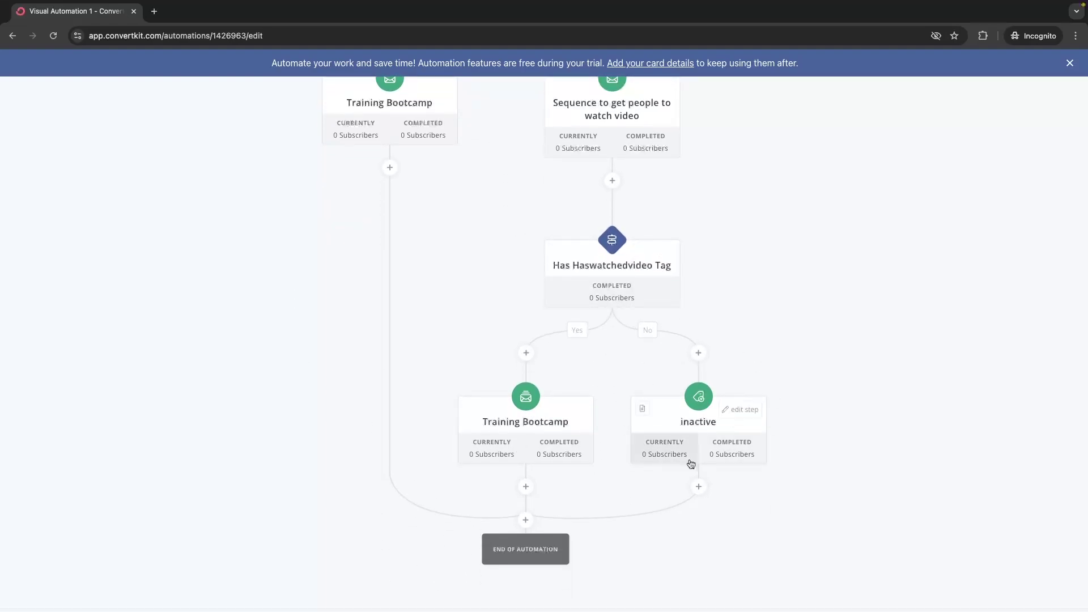
scroll(744, 305, "down", 2)
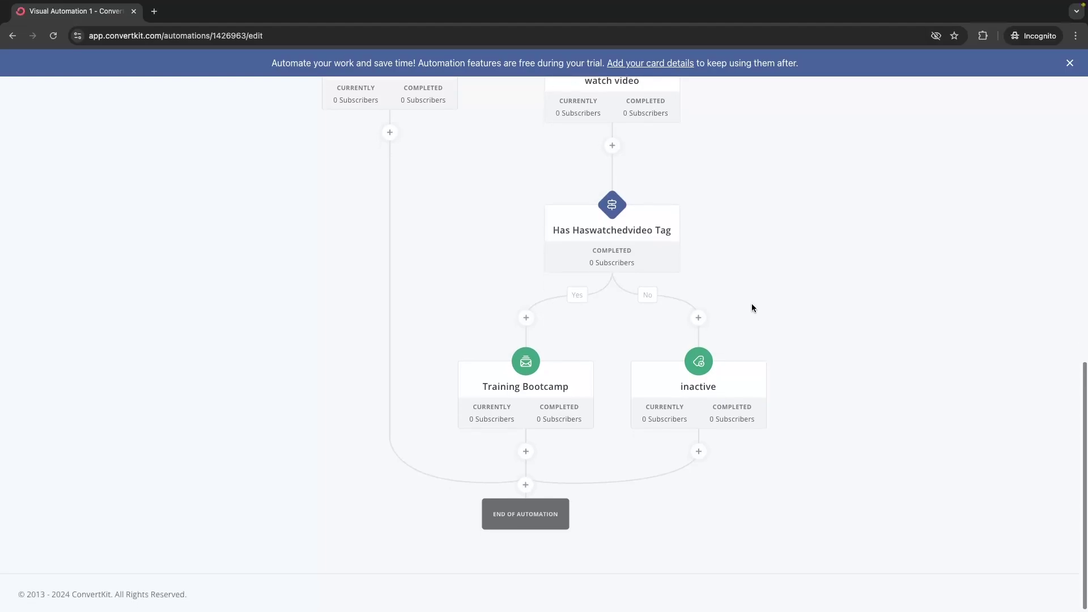
scroll(753, 263, "up", 4)
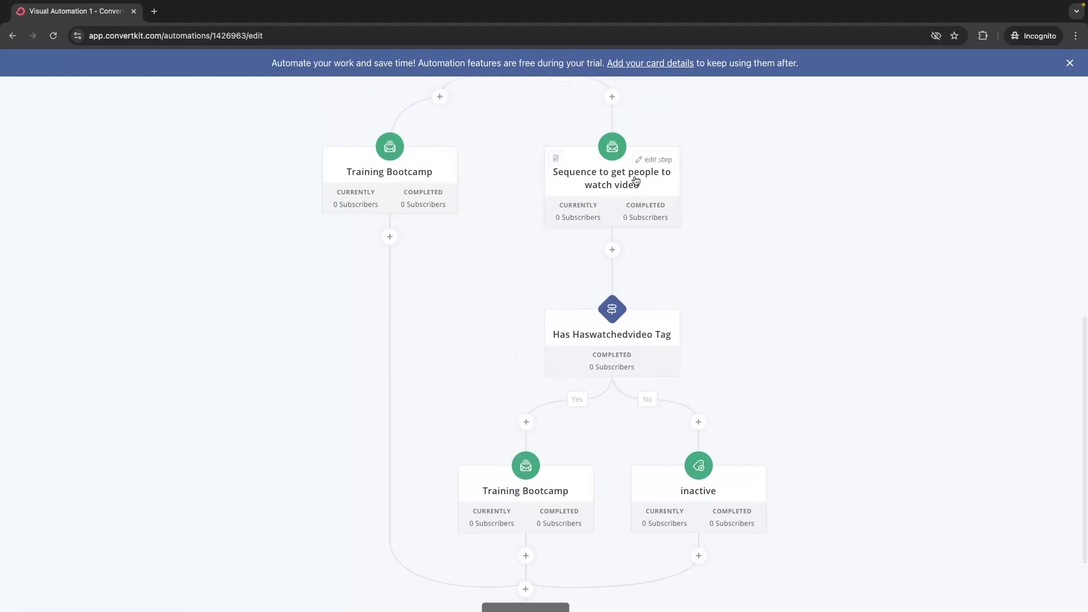
scroll(641, 328, "down", 4)
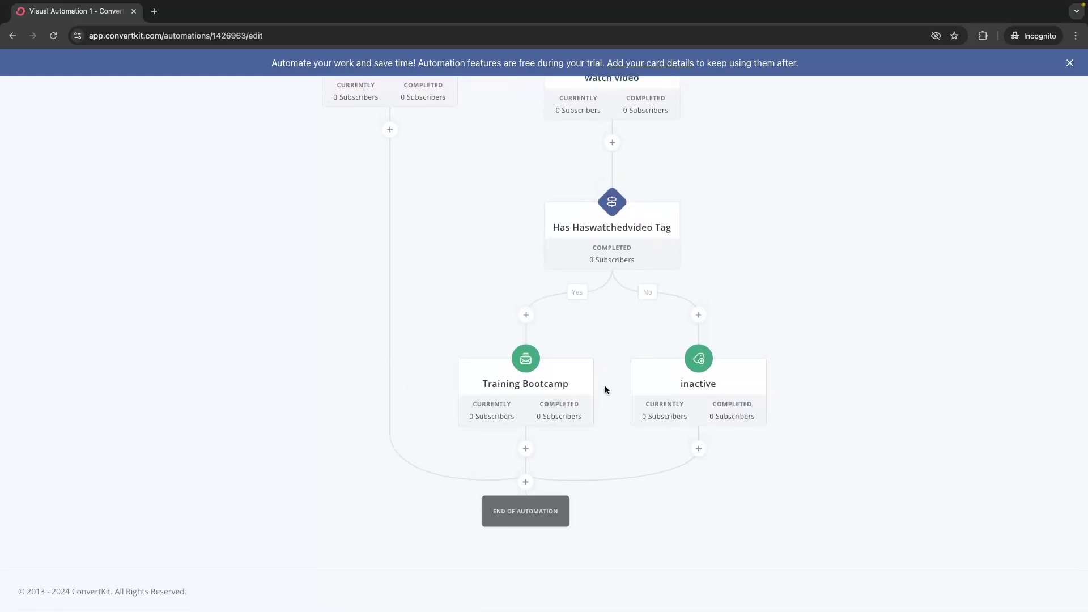
scroll(535, 262, "up", 1)
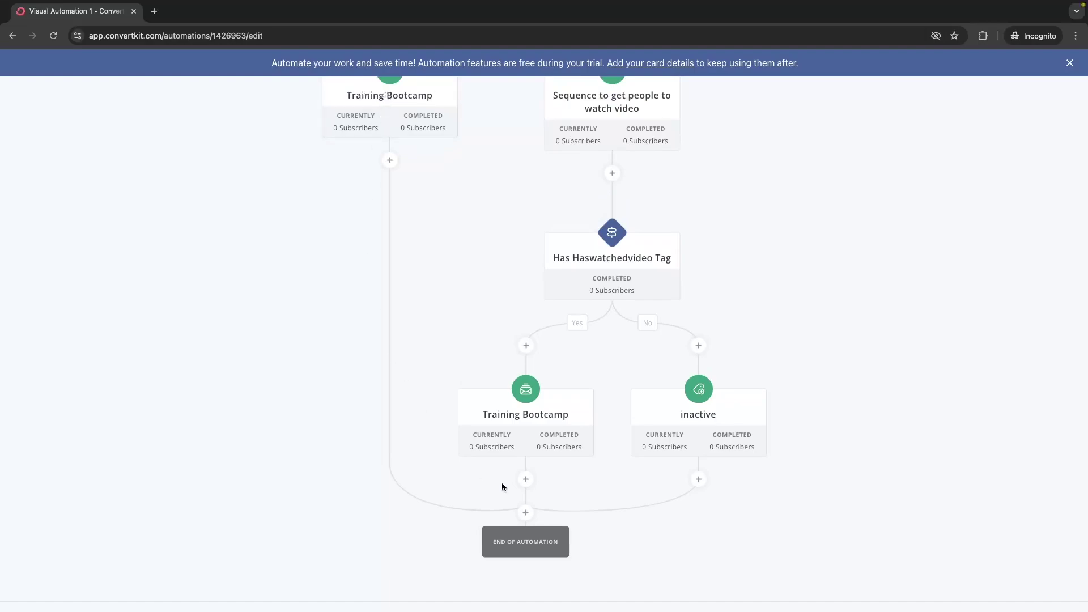
mouse_move(535, 420)
Step: Create a new email sequence from the Text only template and name it "Sales sequence"
scroll(562, 359, "up", 10)
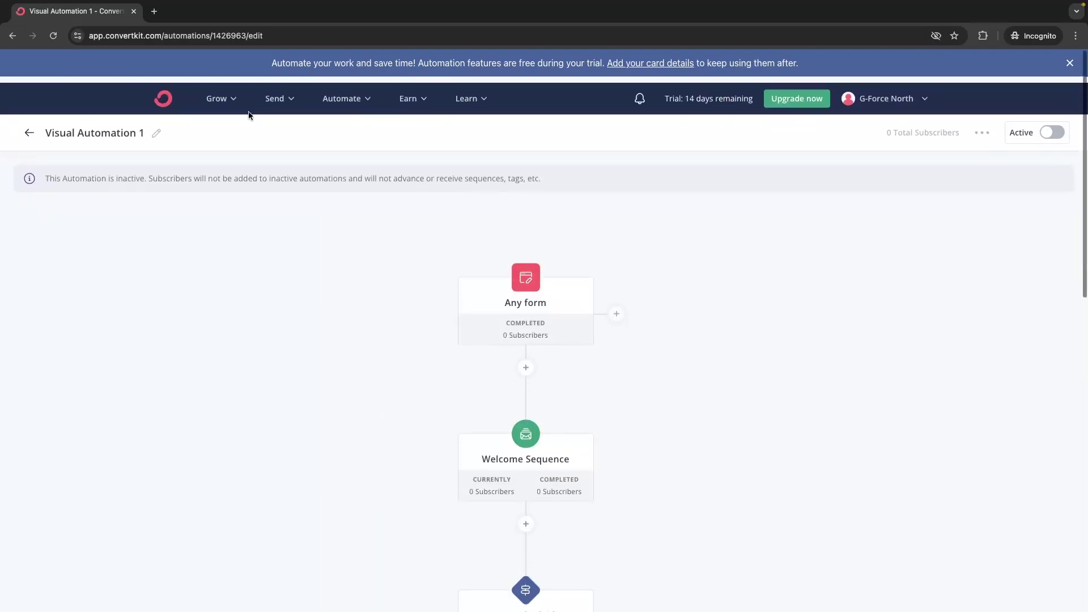
left_click(276, 92)
left_click(308, 135)
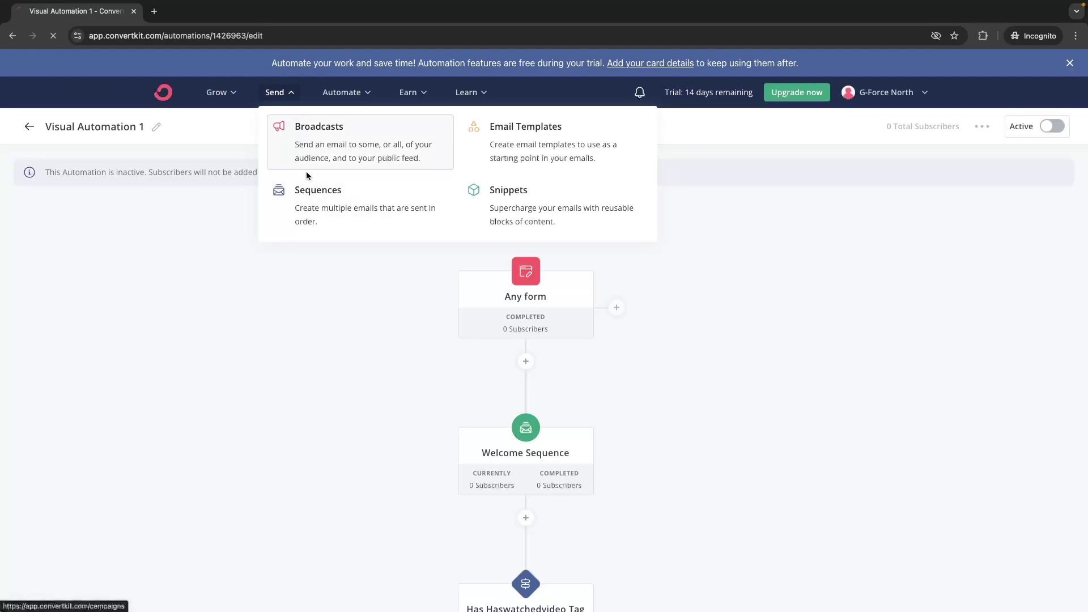
left_click(276, 66)
left_click(299, 184)
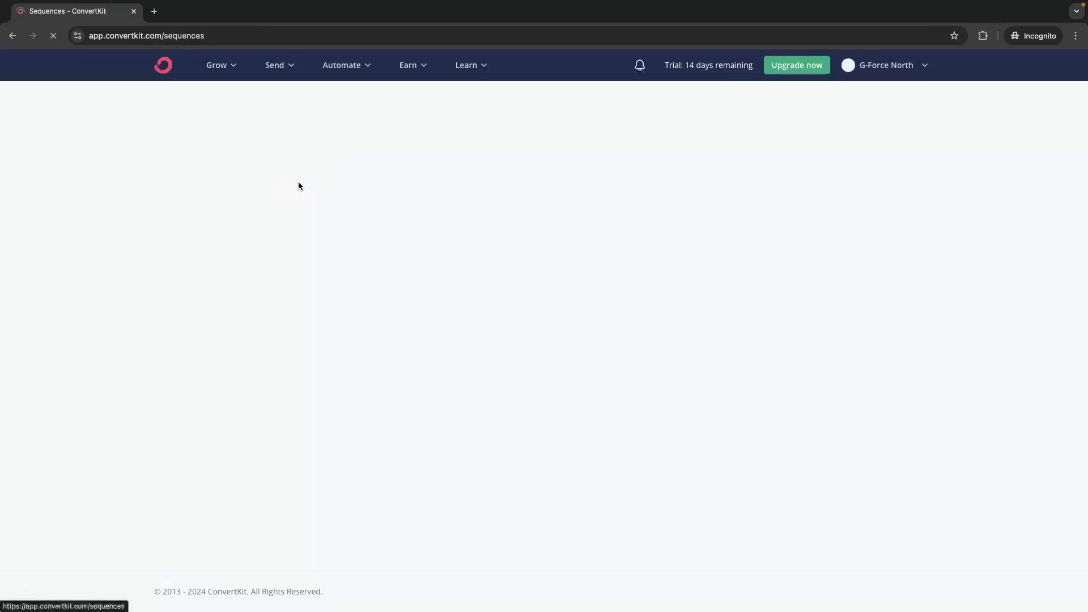
left_click(912, 112)
left_click(352, 153)
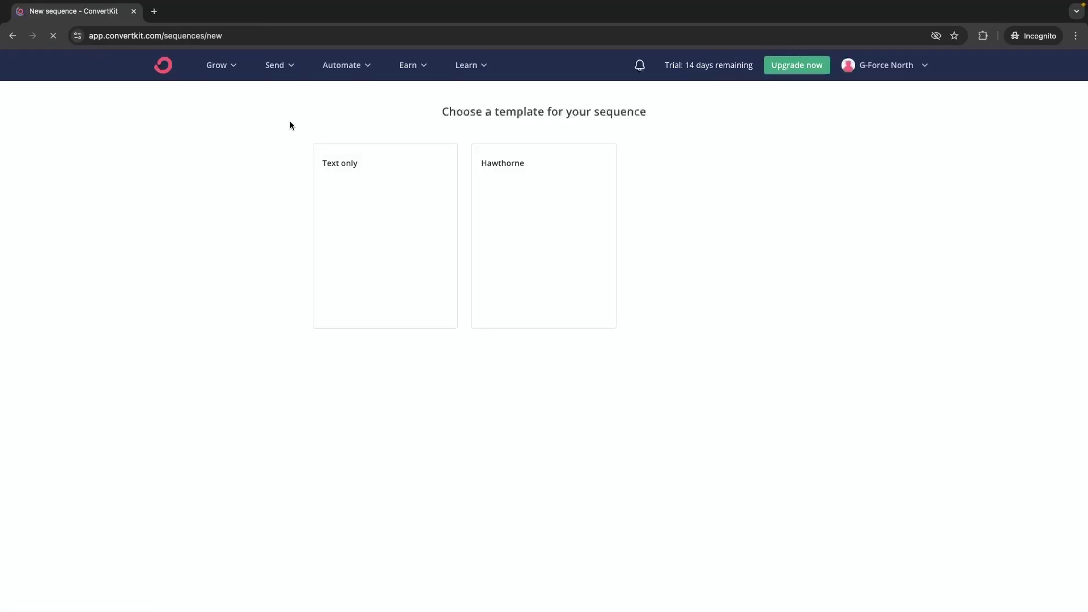
double_click(82, 125)
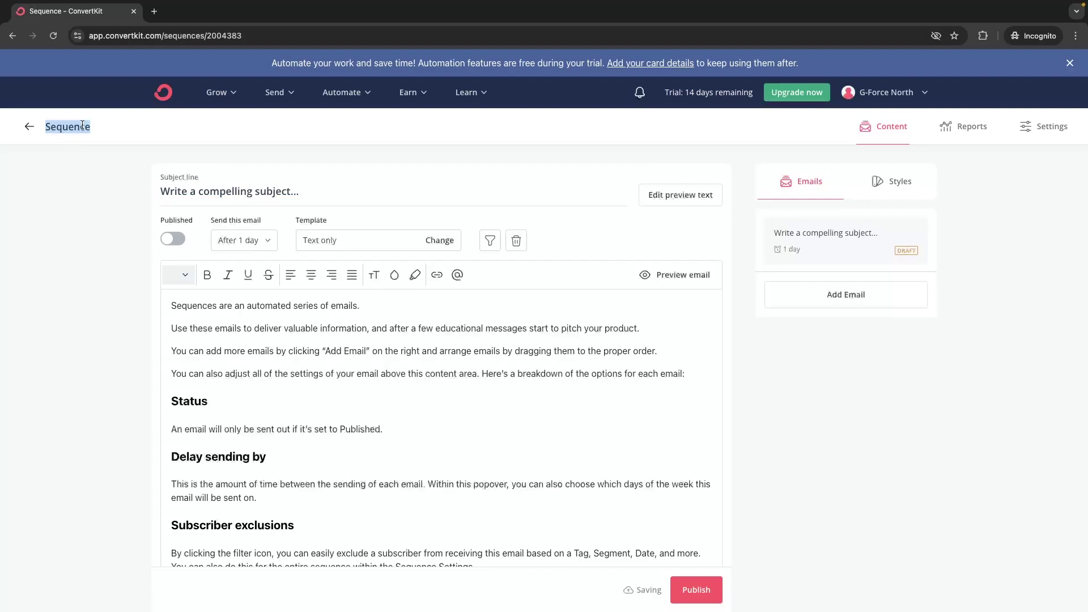
type("S")
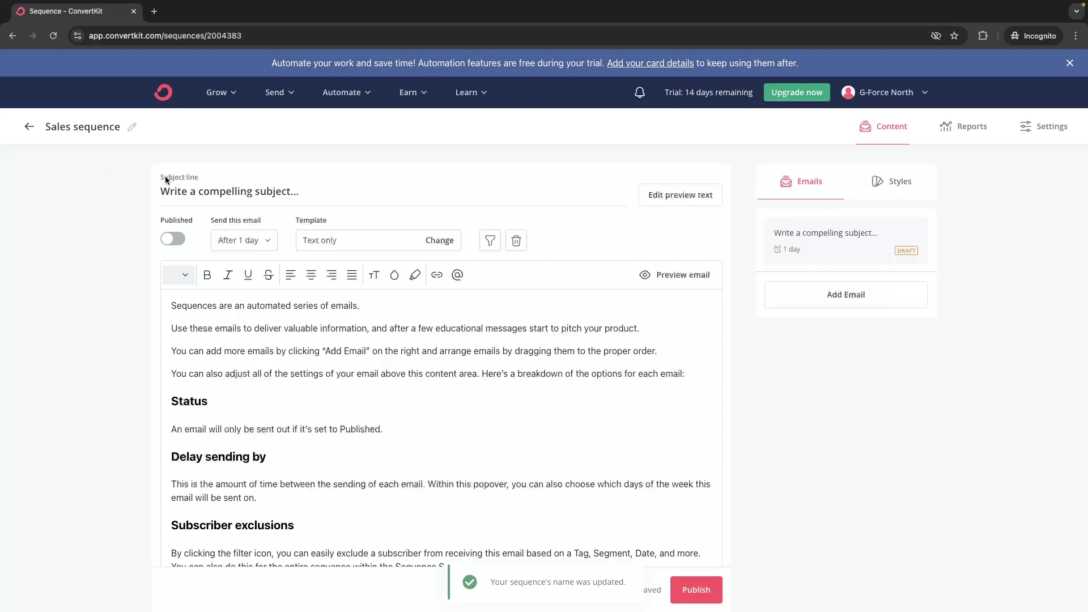
Step: Reopen Visual Automation 1 and add the Sales sequence email sequence where all branches merge before the end of the automation
mouse_move(343, 92)
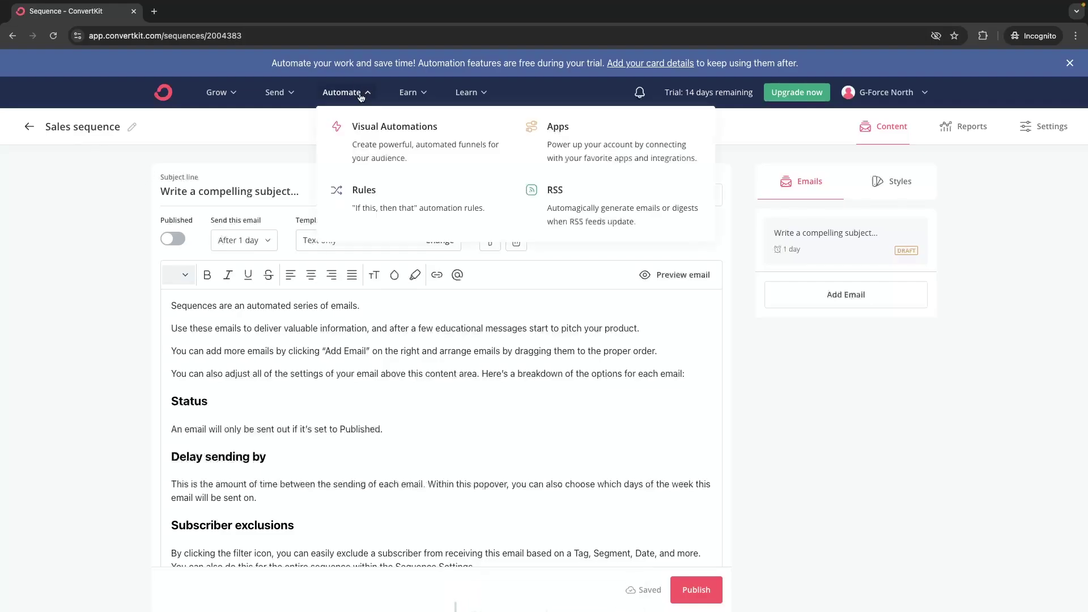
left_click(379, 139)
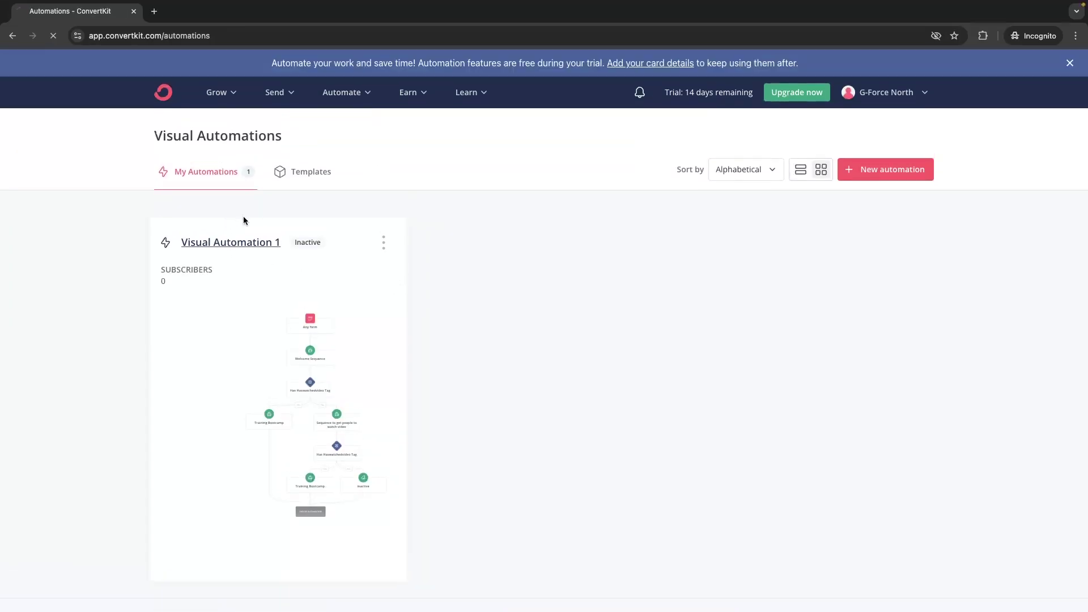
scroll(615, 312, "down", 10)
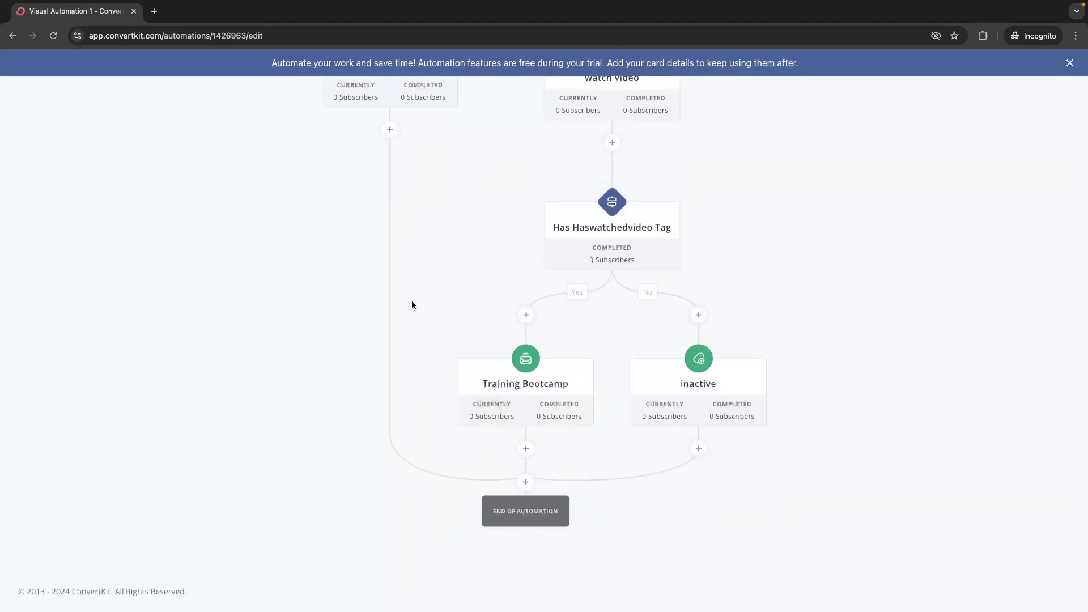
scroll(528, 456, "up", 1)
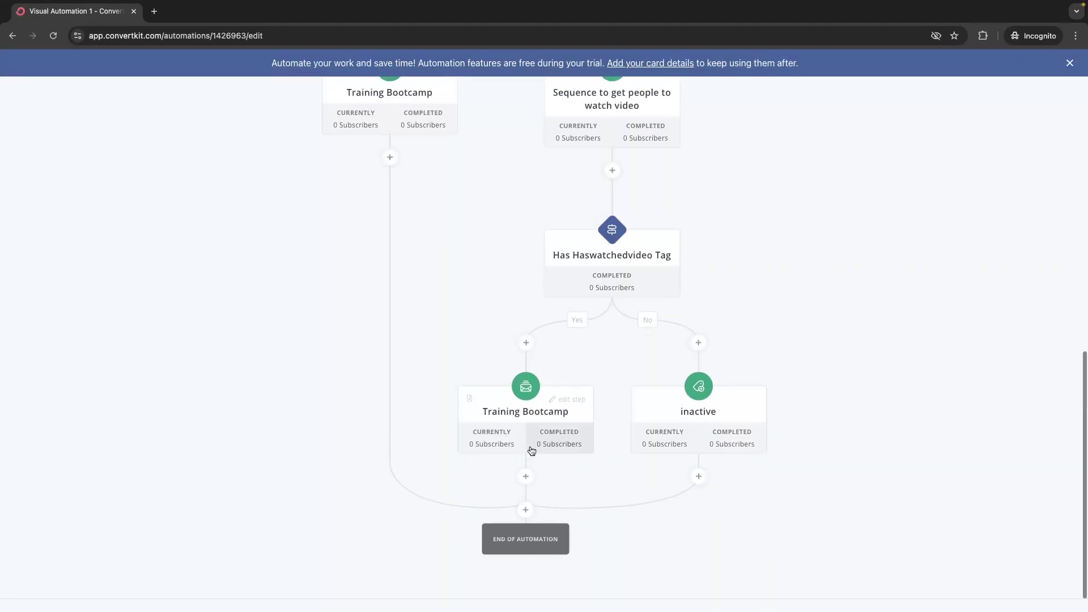
scroll(513, 361, "up", 1)
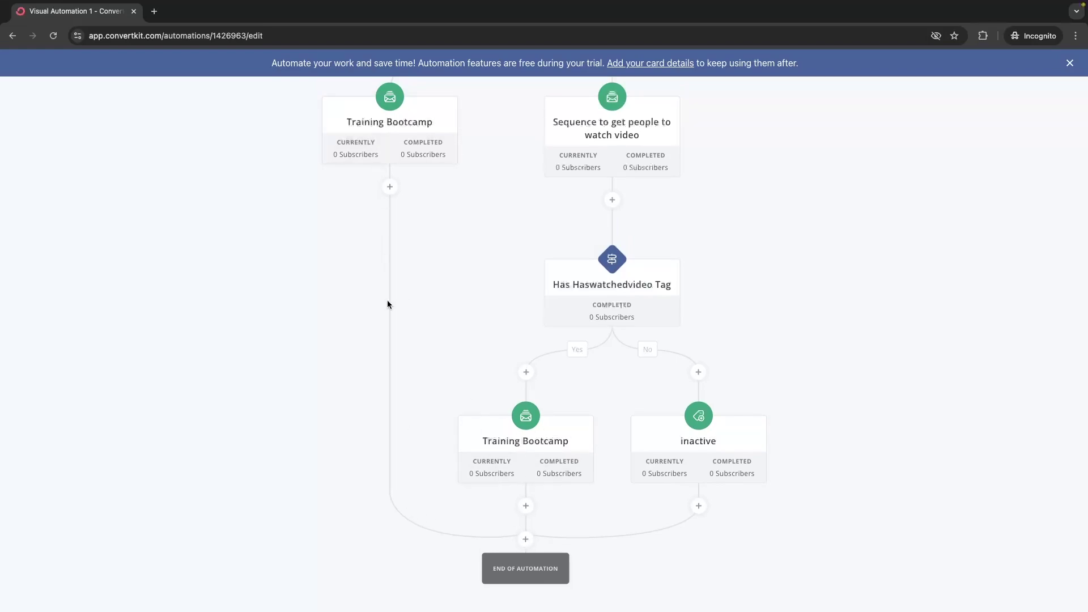
left_click(526, 538)
scroll(527, 539, "down", 5)
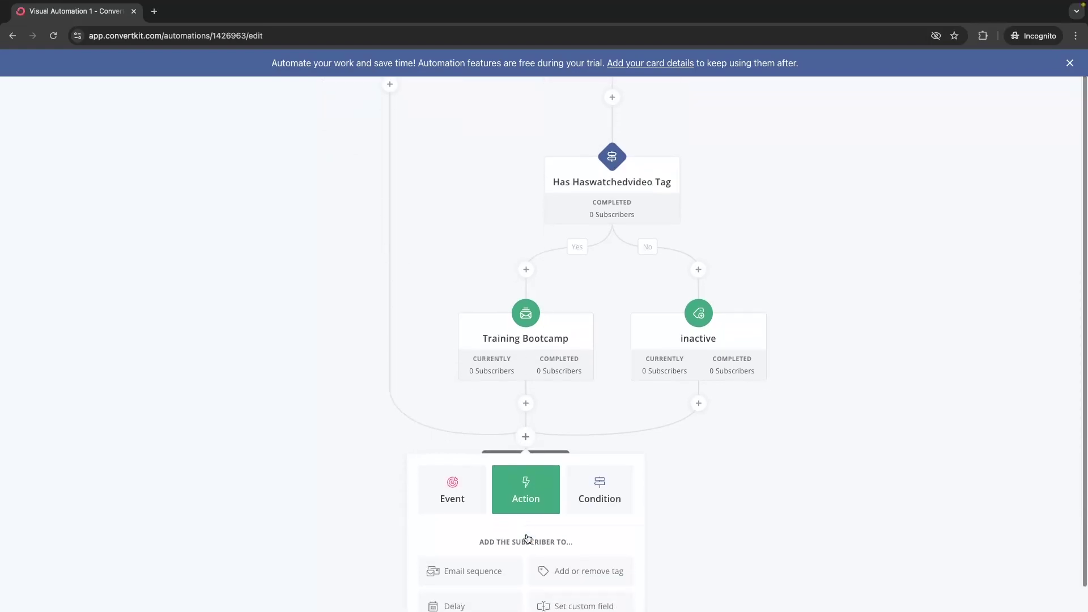
left_click(476, 543)
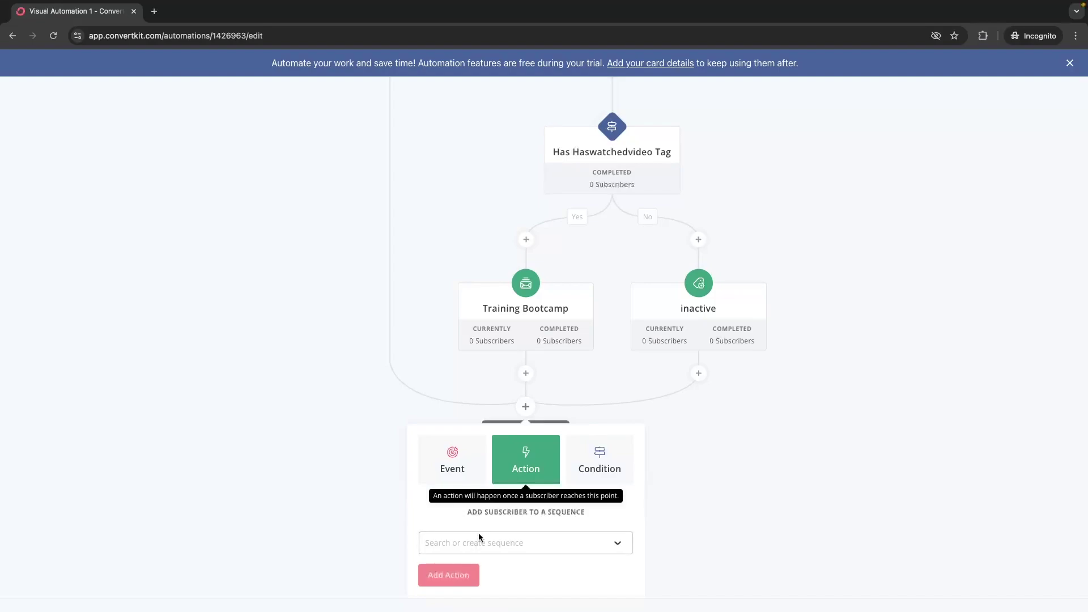
left_click(478, 538)
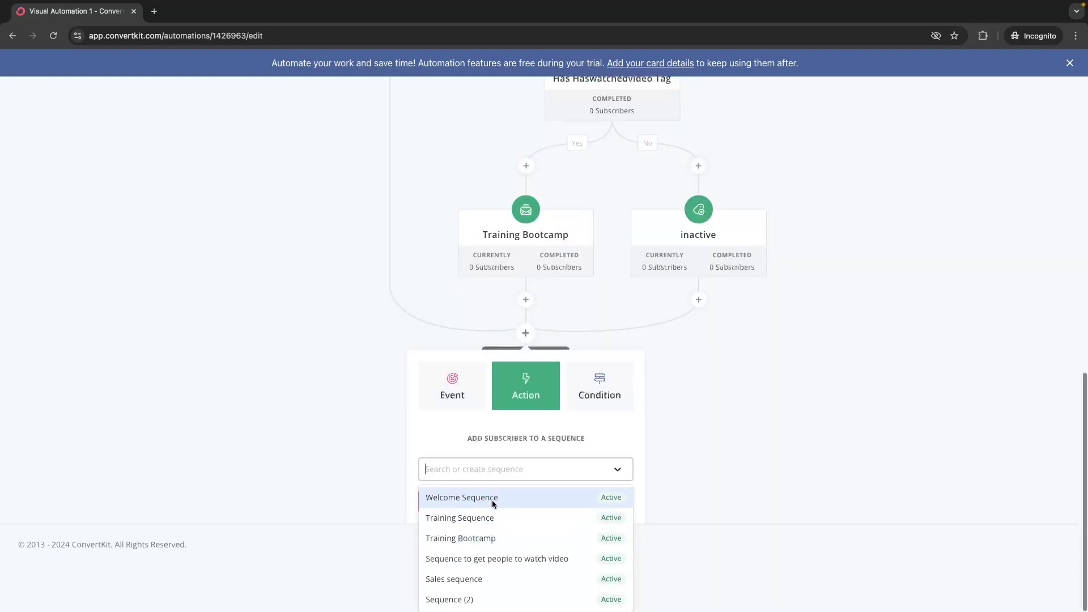
left_click(460, 578)
left_click(450, 552)
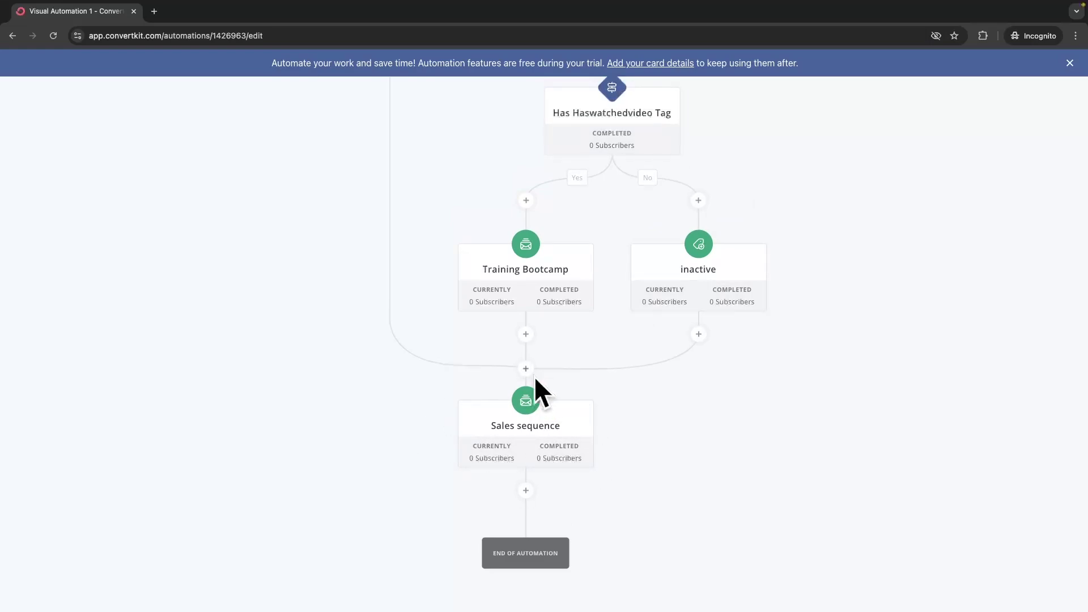
left_click(699, 334)
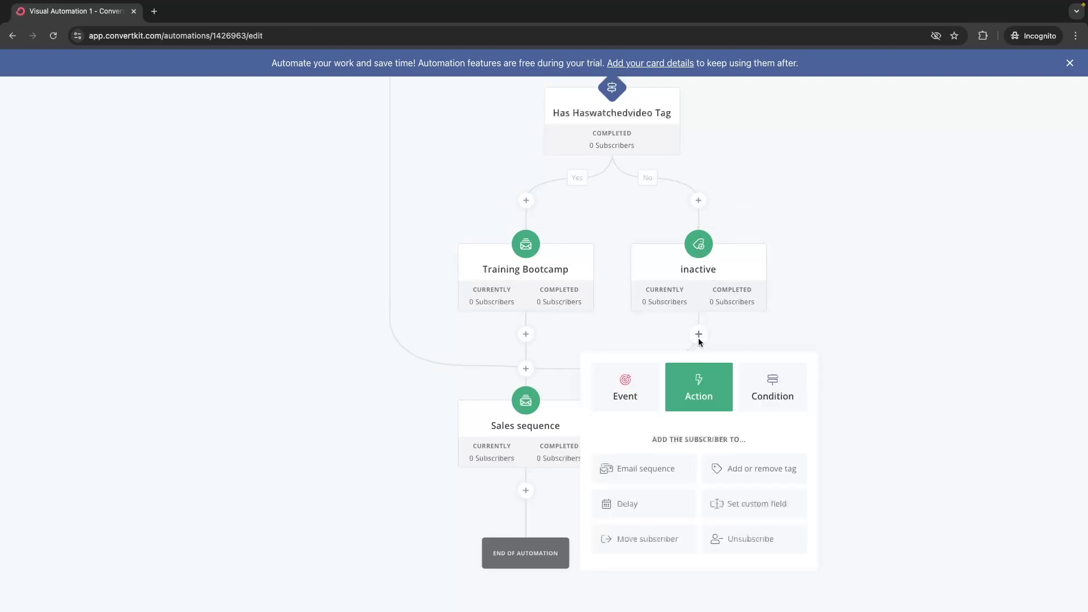
left_click(654, 542)
scroll(661, 535, "down", 2)
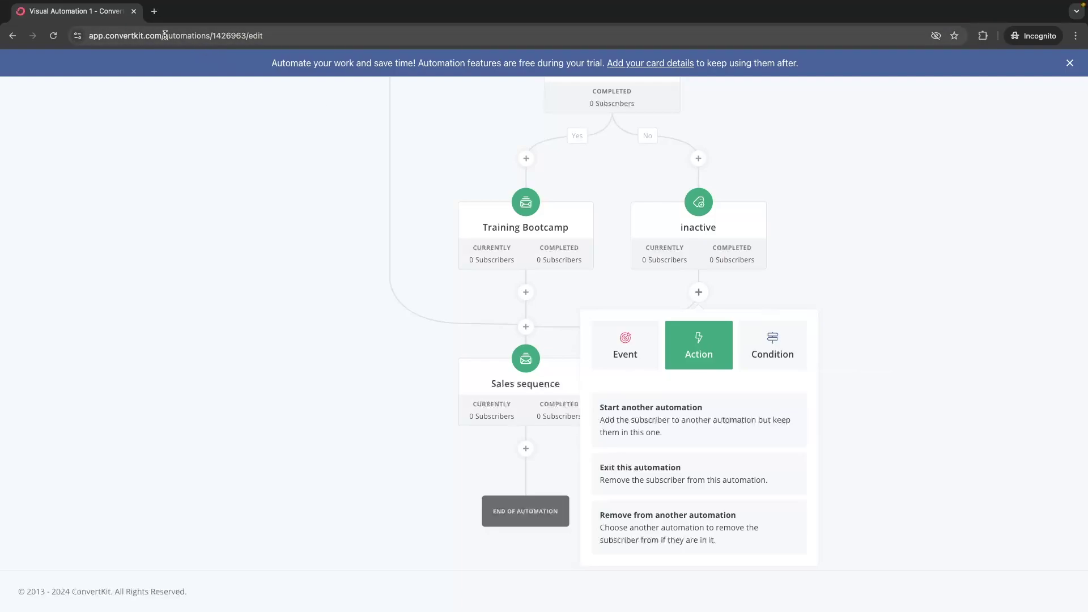
left_click(396, 230)
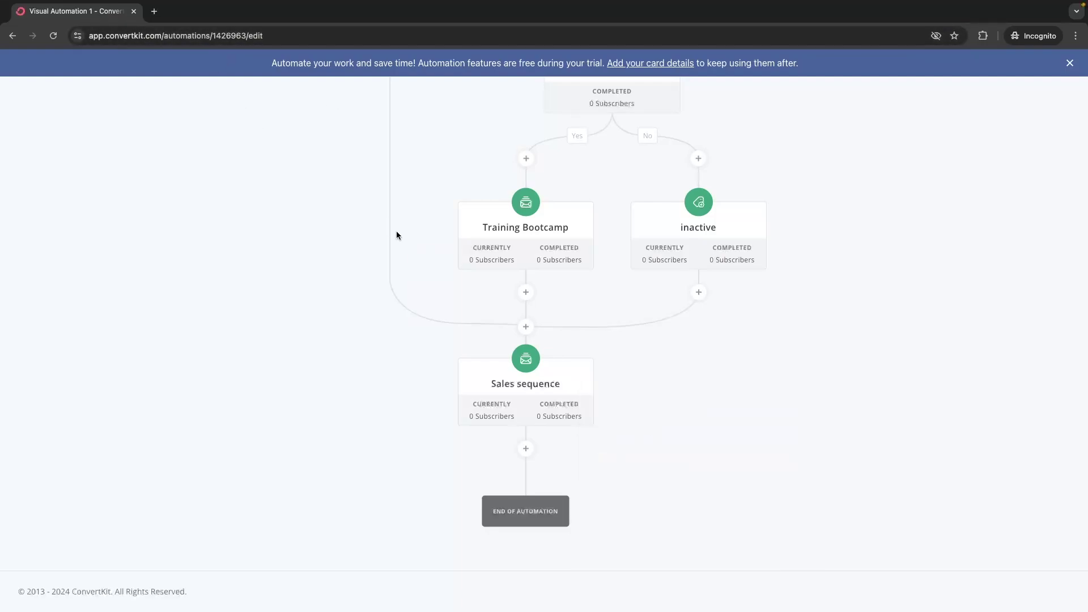
Step: Start a new empty visual automation from scratch
scroll(430, 243, "up", 10)
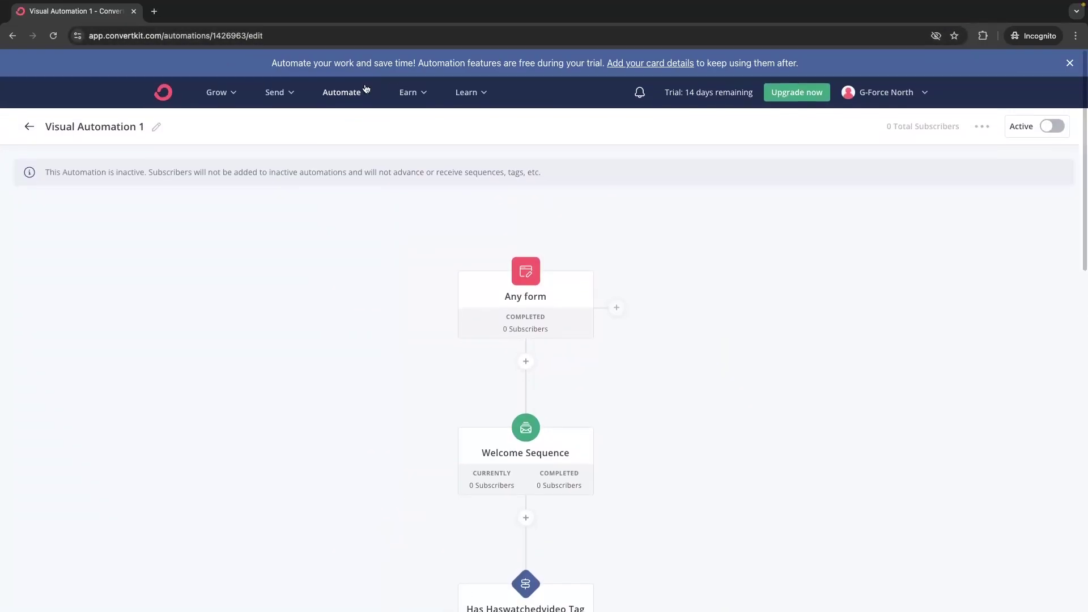
left_click(363, 100)
left_click(356, 141)
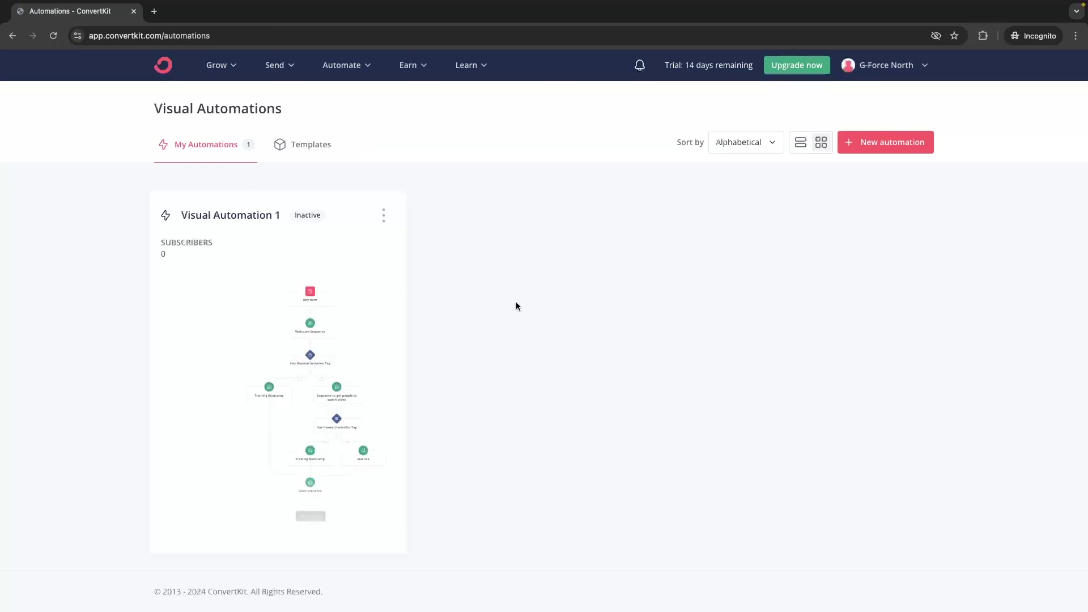
left_click(873, 176)
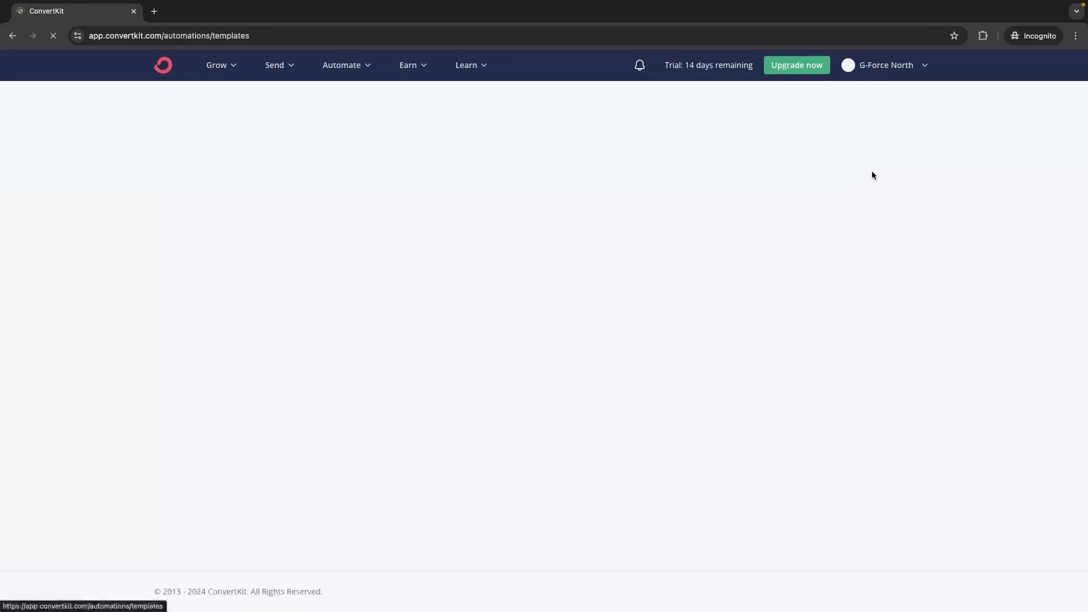
left_click(236, 344)
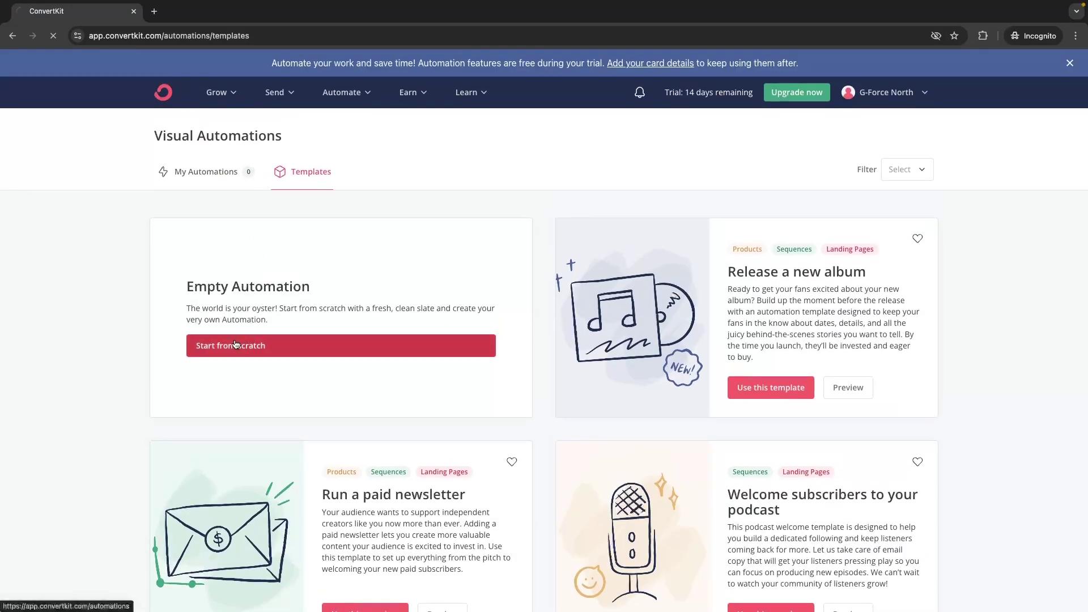
Step: Rename the new automation as "Inactive Automation"
left_click(99, 126)
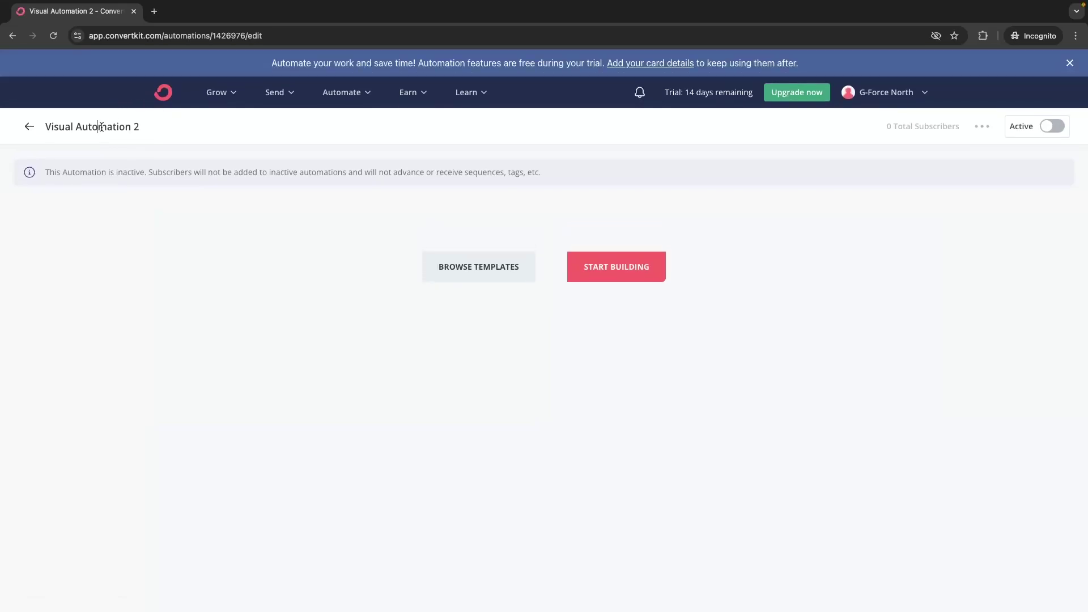
key("ctrl+a")
type("Inactive Au")
key("Return")
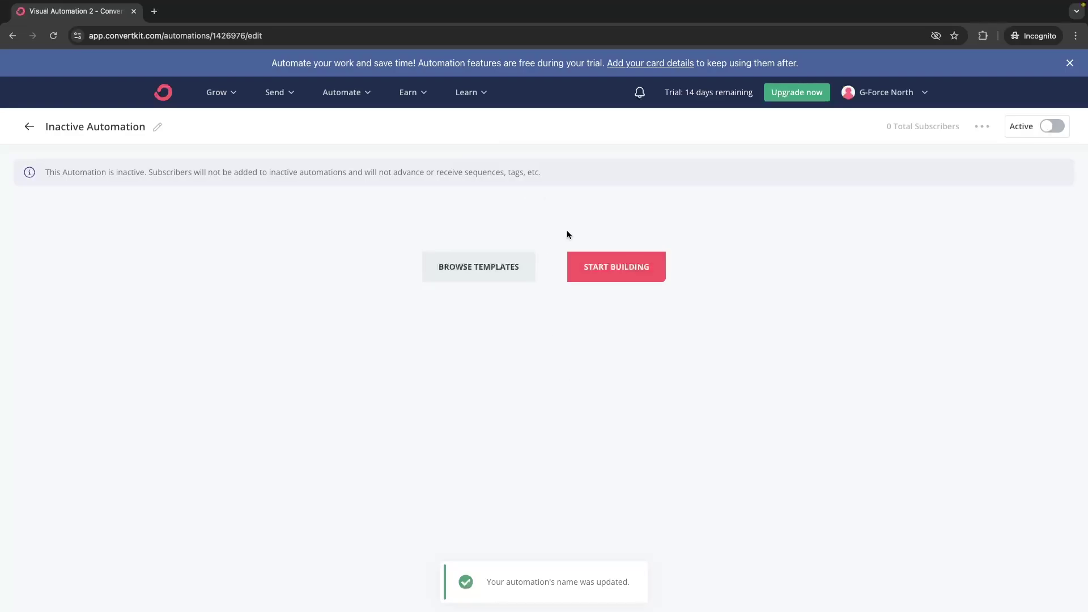
Step: Reopen Visual Automation 1 and, after the inactive tag step, add a Move subscriber action that starts Inactive Automation
left_click(342, 91)
left_click(376, 130)
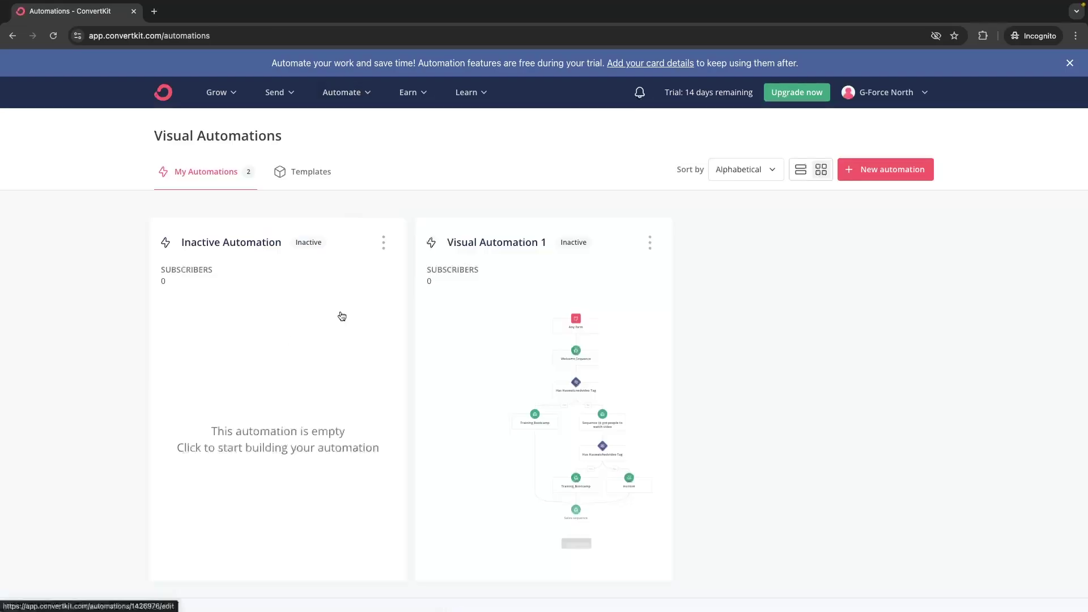
left_click(541, 248)
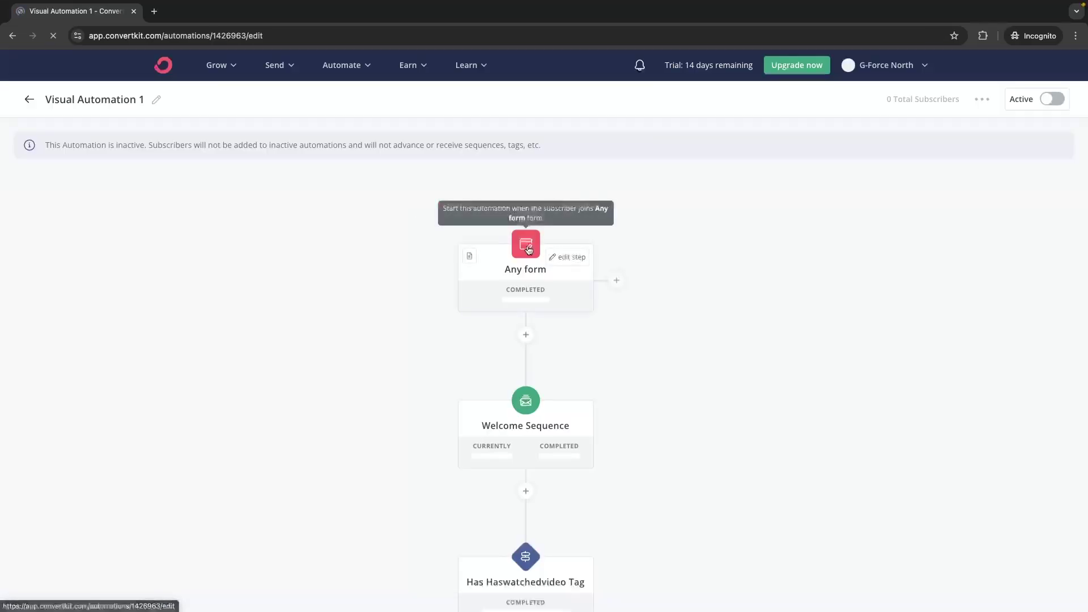
scroll(700, 295, "down", 10)
left_click(699, 293)
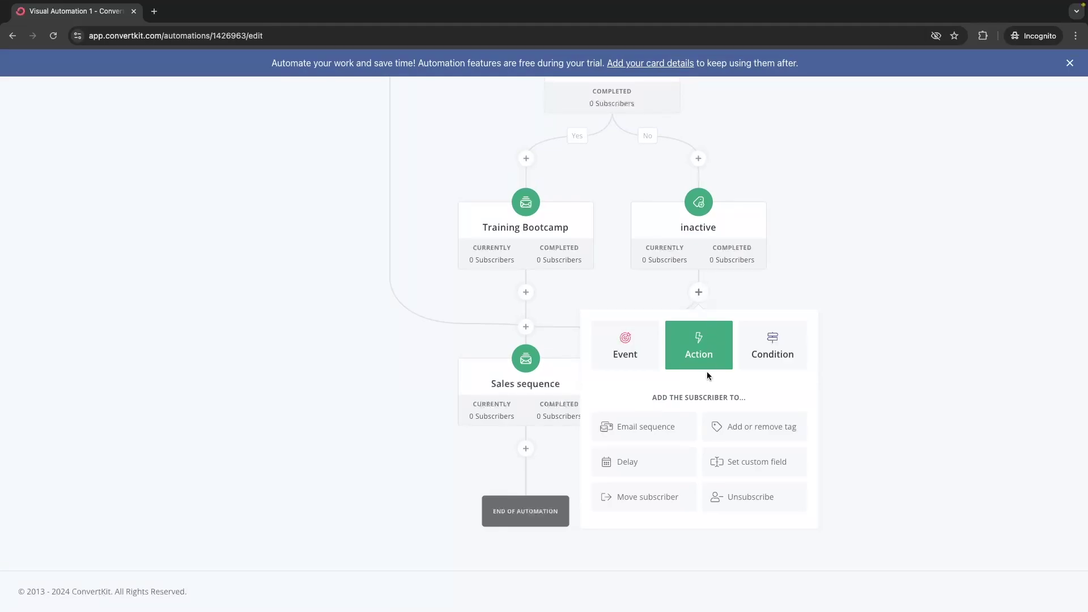
left_click(698, 355)
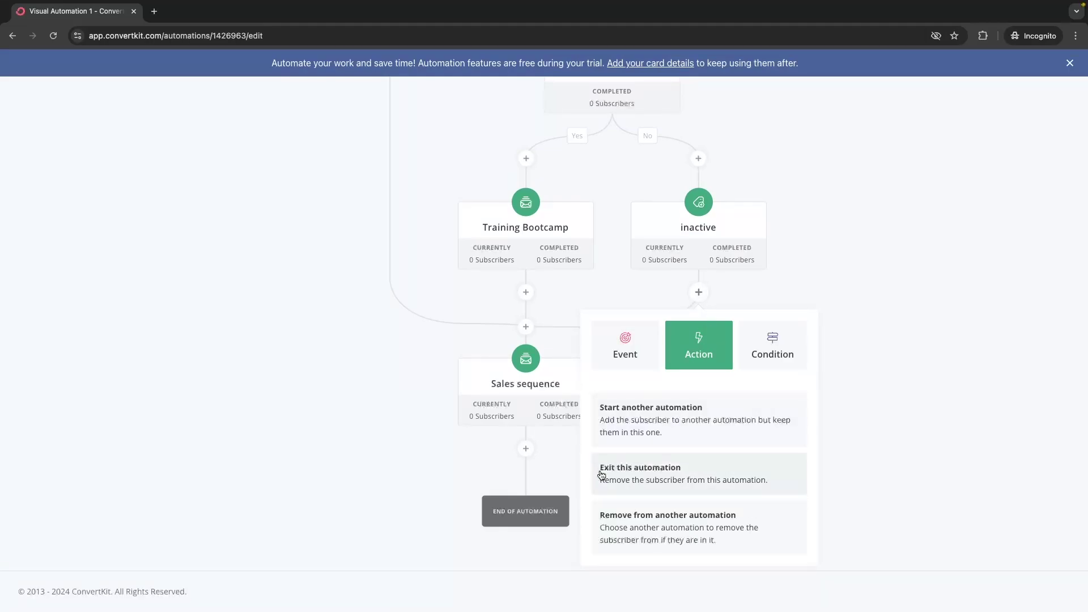
left_click(684, 418)
left_click(678, 471)
left_click(656, 495)
left_click(619, 501)
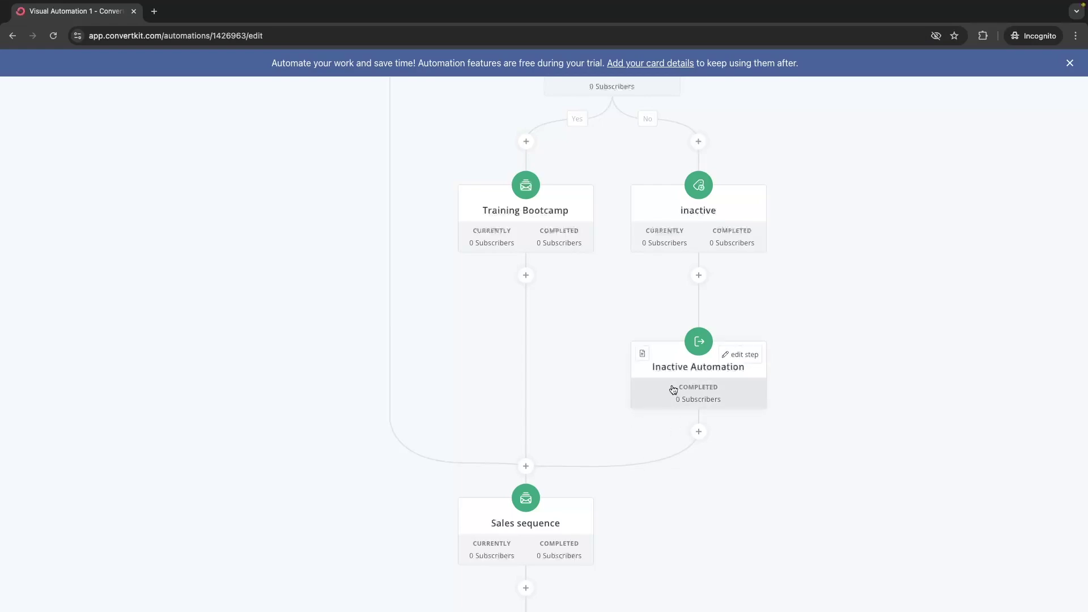
scroll(525, 439, "down", 1)
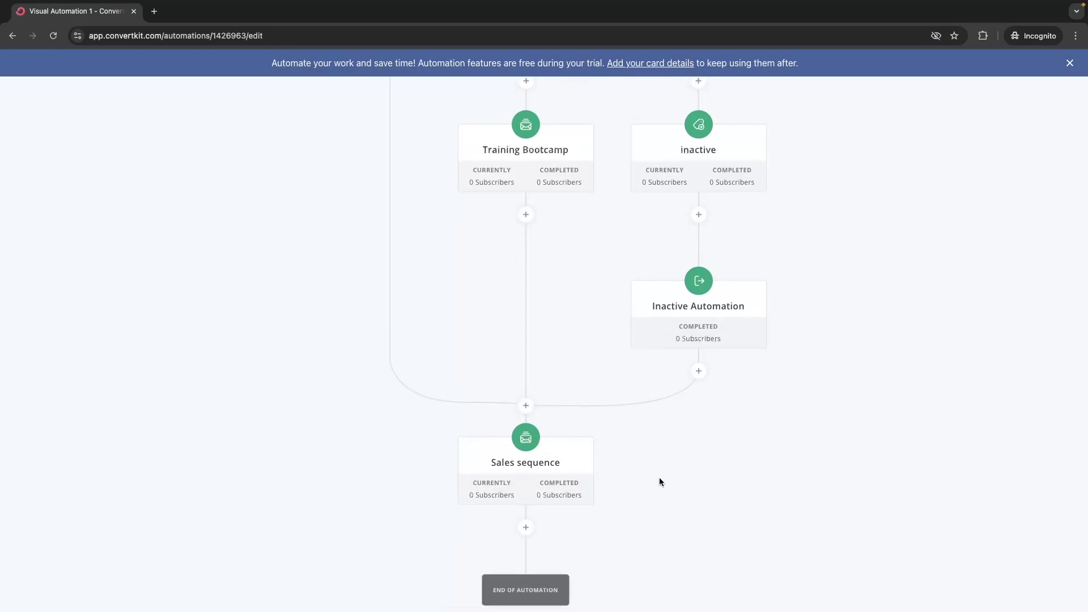
scroll(717, 289, "up", 10)
scroll(716, 289, "down", 1)
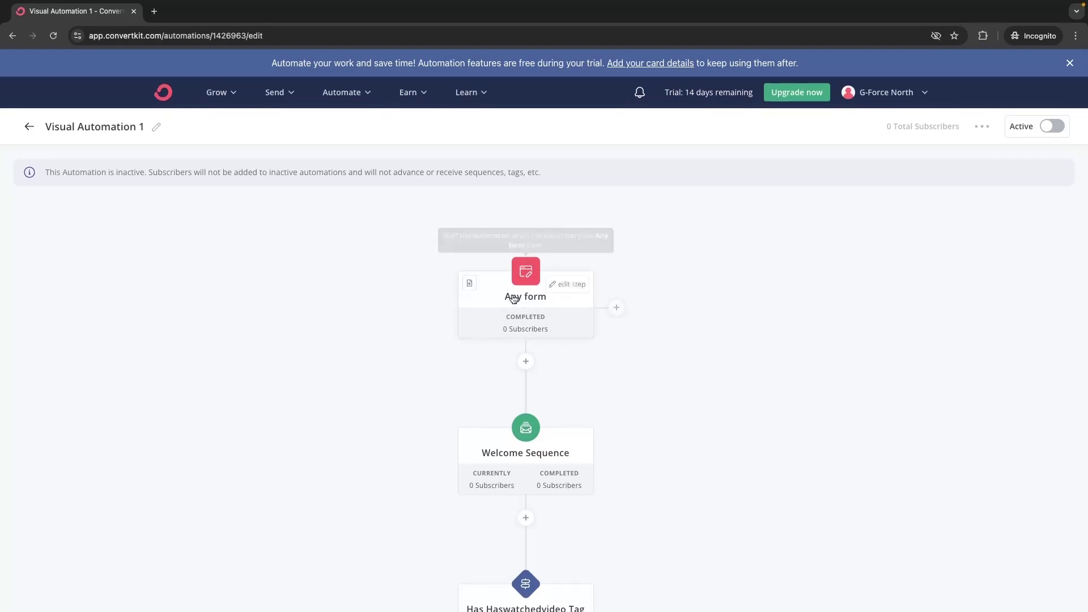
left_click(617, 297)
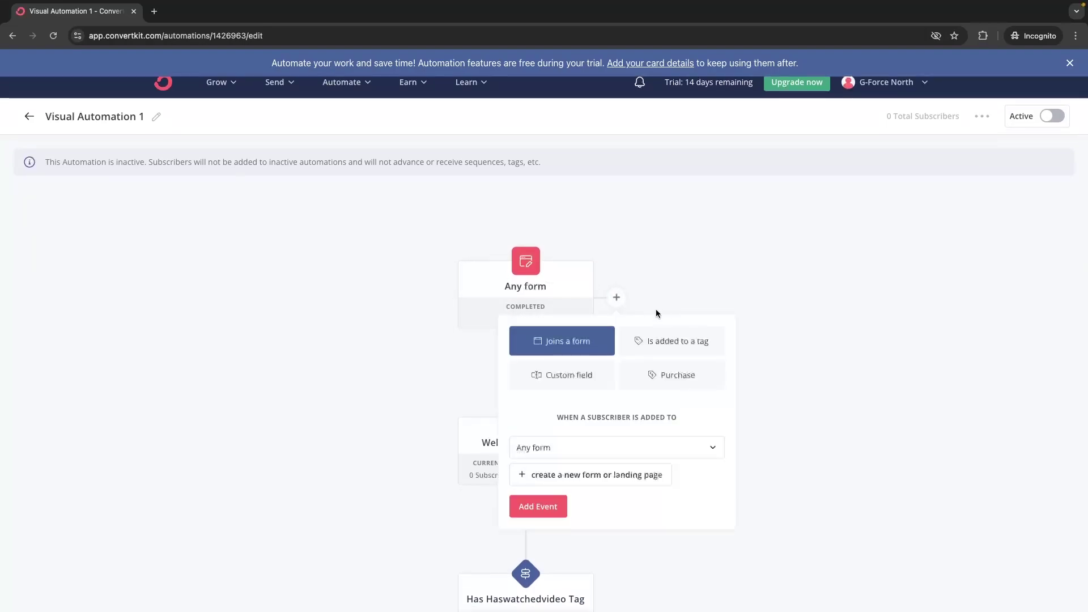
left_click(650, 346)
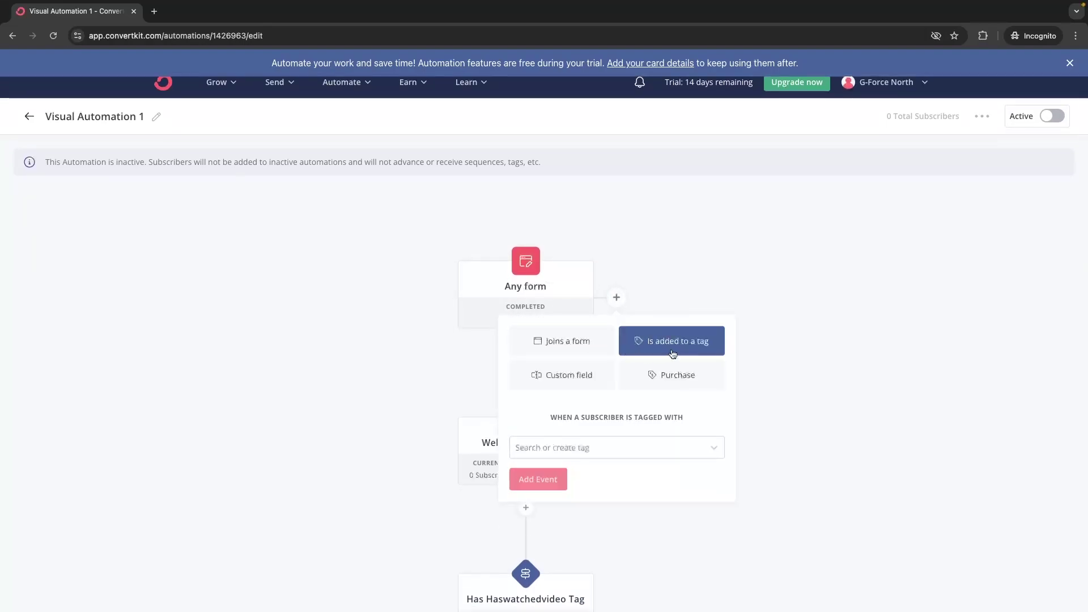
left_click(757, 311)
Step: Open Inactive Automation and add a second entry event for subscribers tagged with inactive beside the Visual Automation 1 entry
left_click(29, 116)
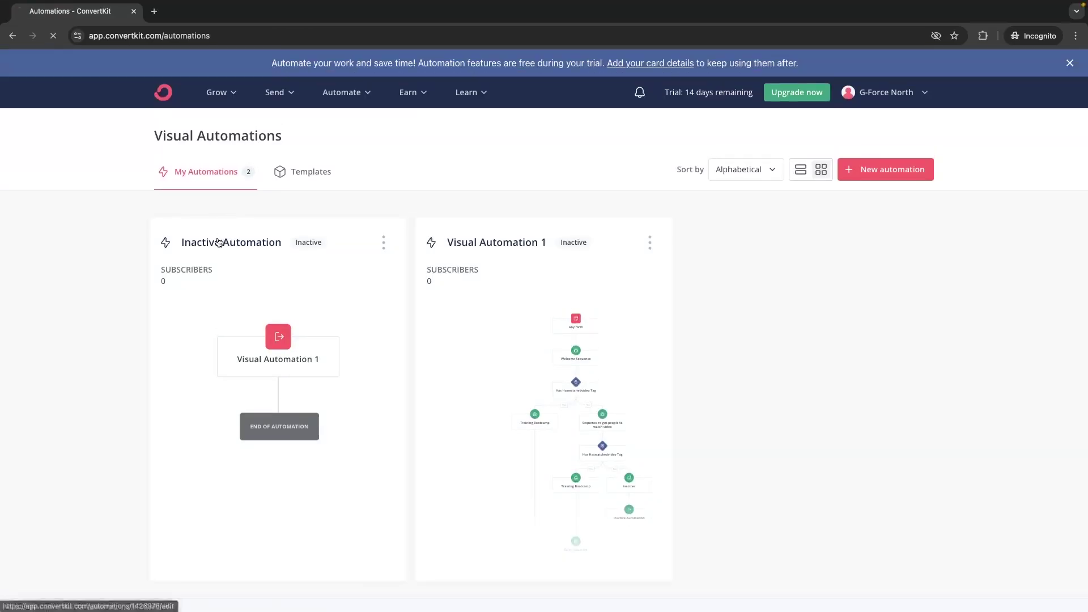
left_click(219, 243)
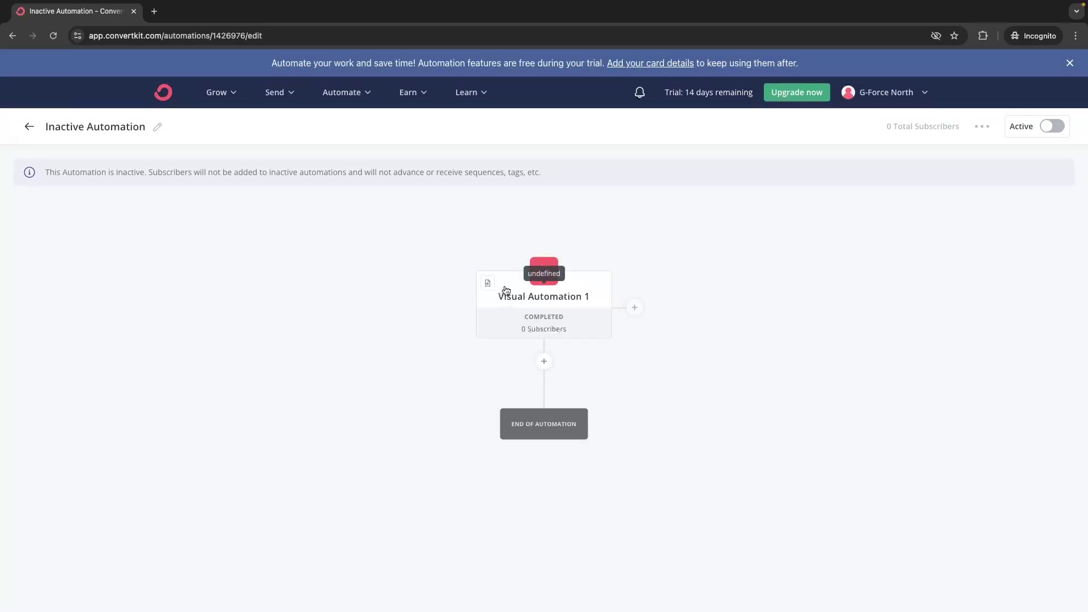
scroll(549, 291, "down", 1)
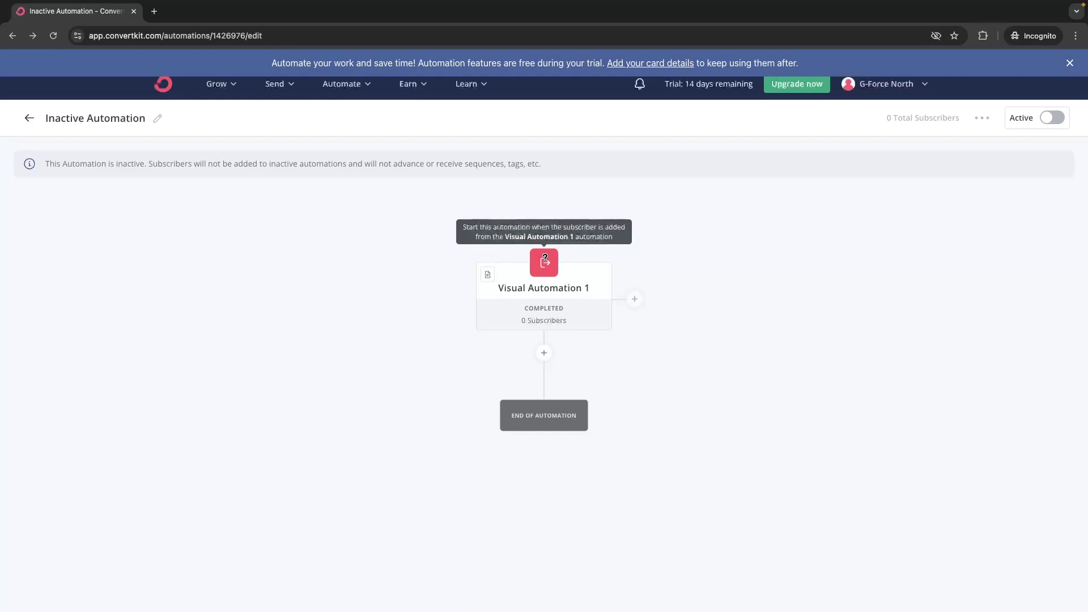
left_click(635, 299)
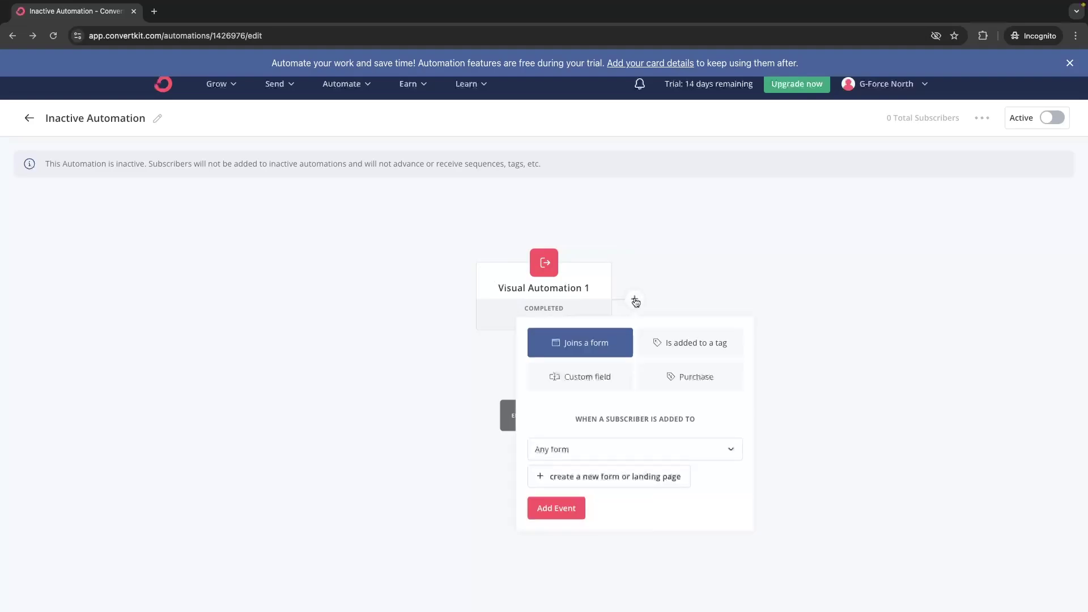
left_click(708, 352)
left_click(606, 450)
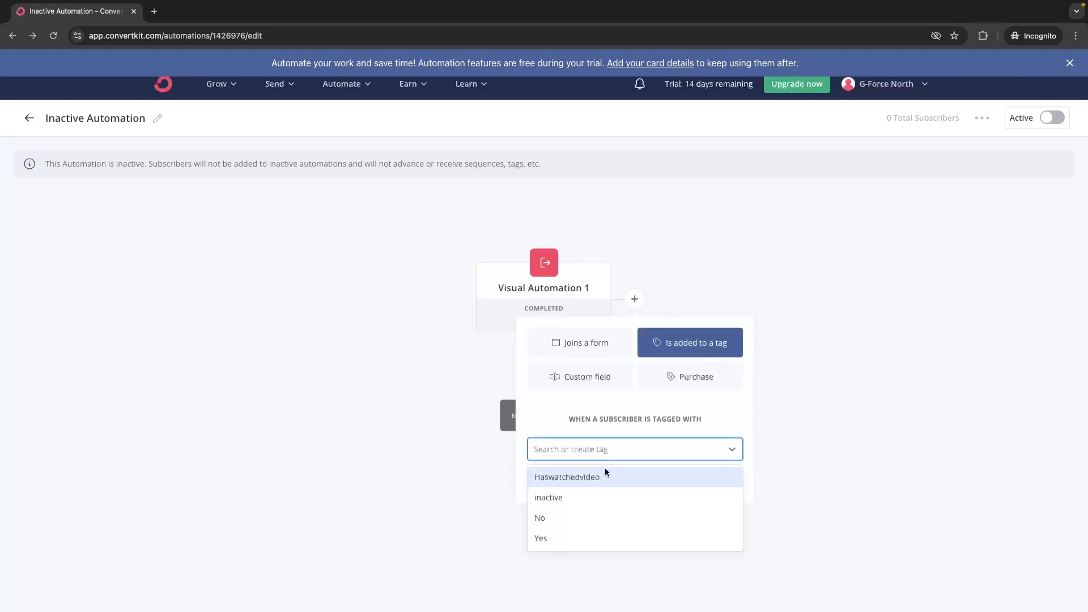
left_click(558, 500)
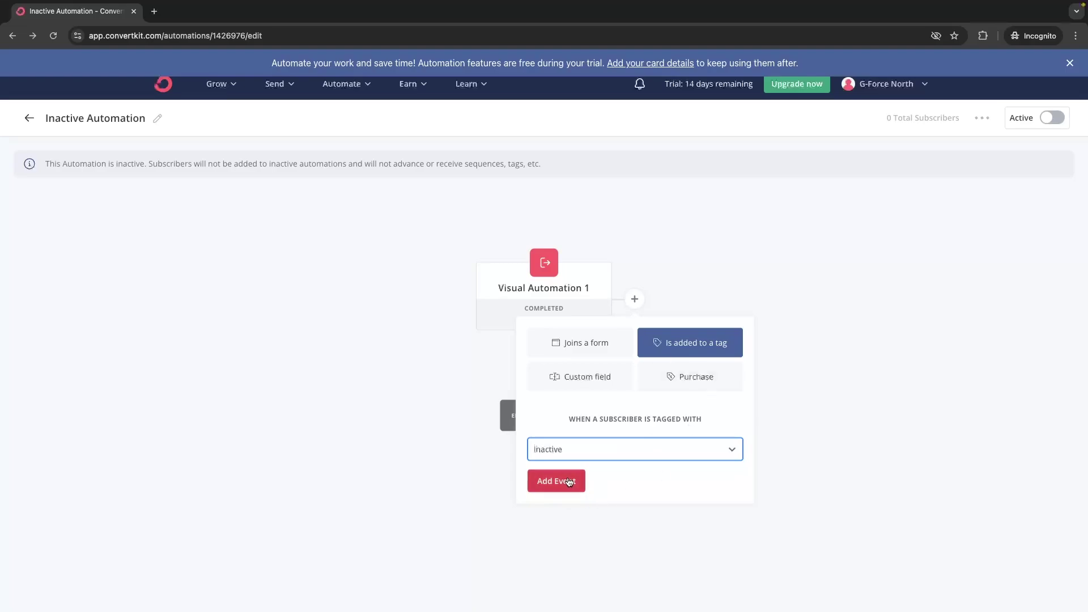
left_click(568, 481)
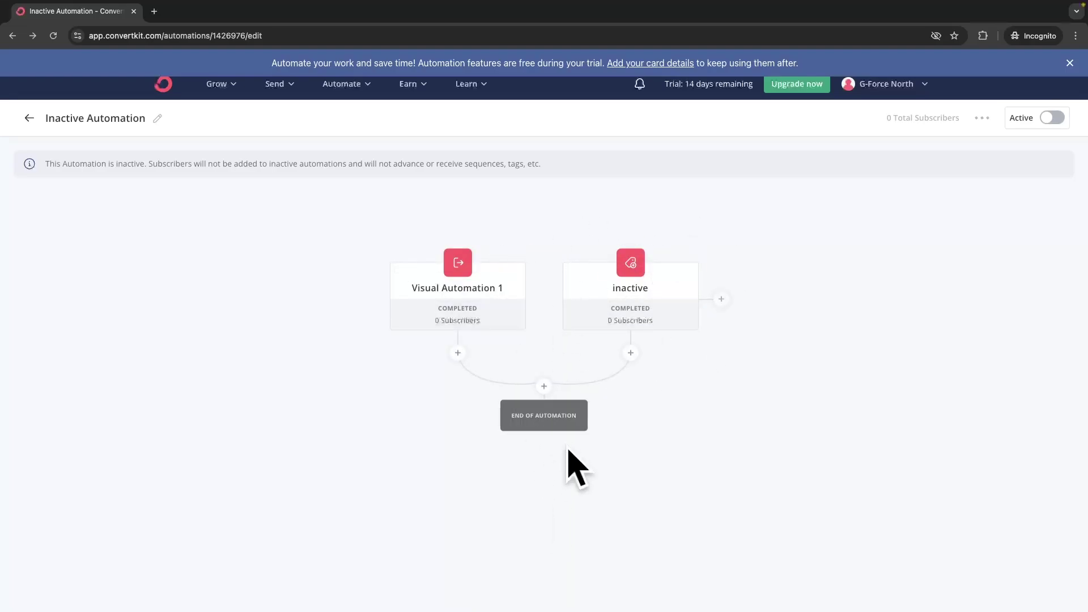
scroll(635, 340, "down", 1)
mouse_move(592, 244)
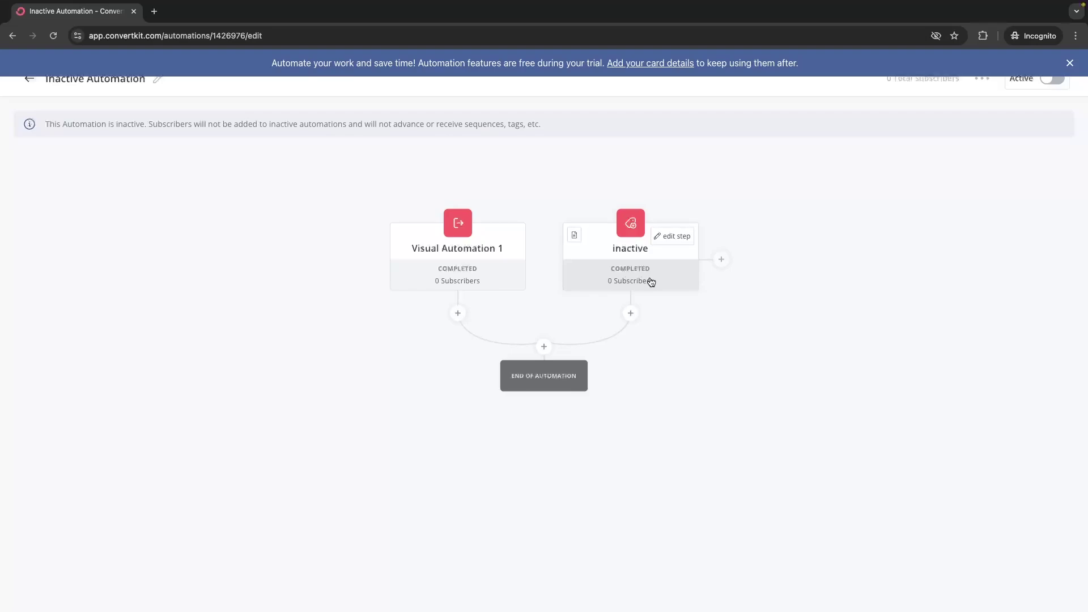
scroll(650, 282, "down", 1)
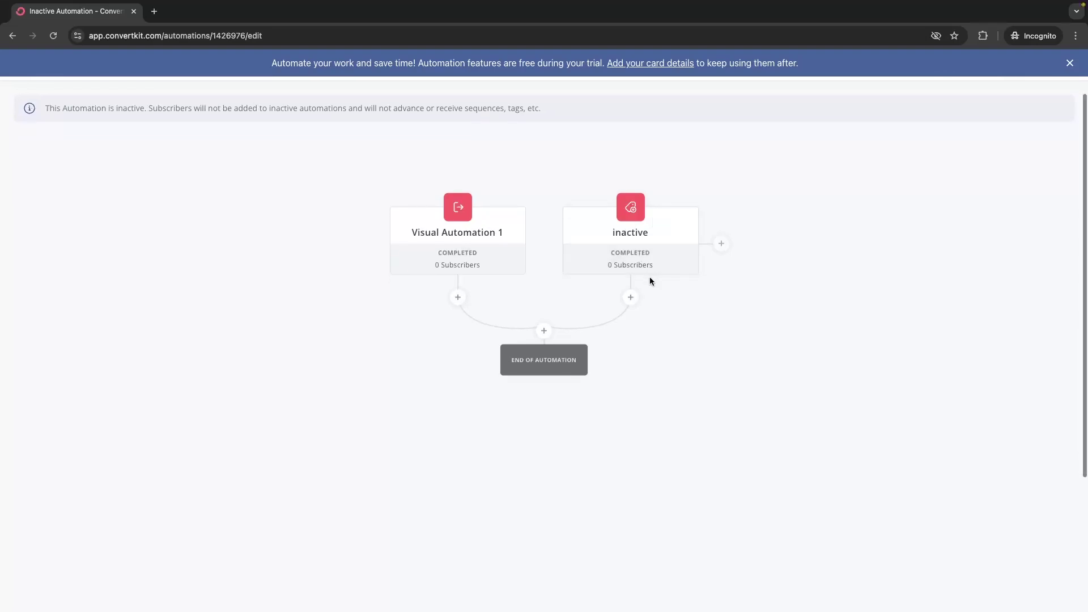
left_click(544, 330)
scroll(593, 388, "down", 1)
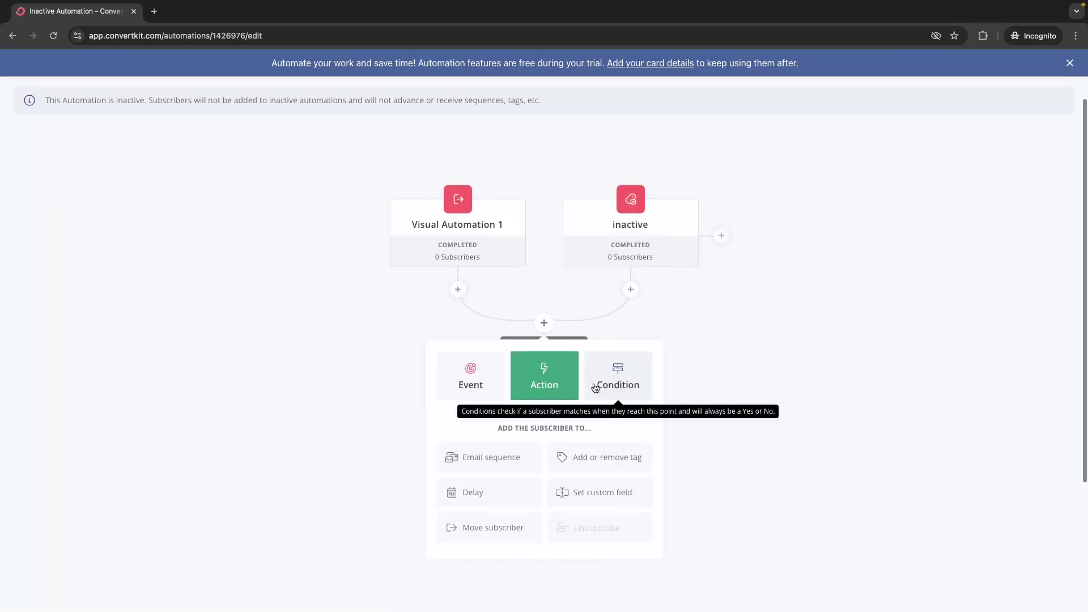
left_click(635, 376)
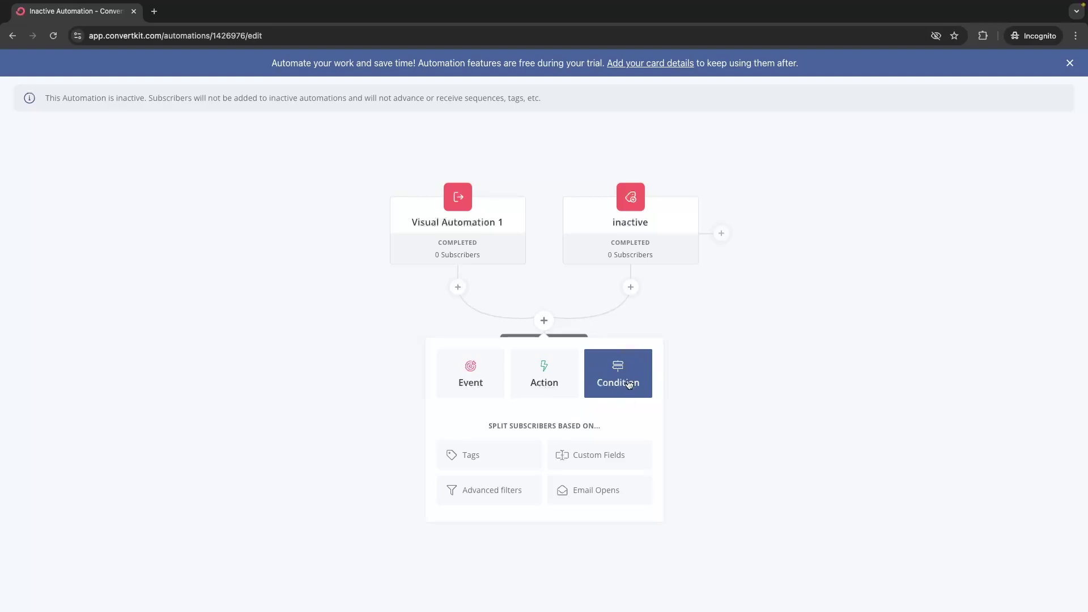
left_click_drag(490, 425, 621, 424)
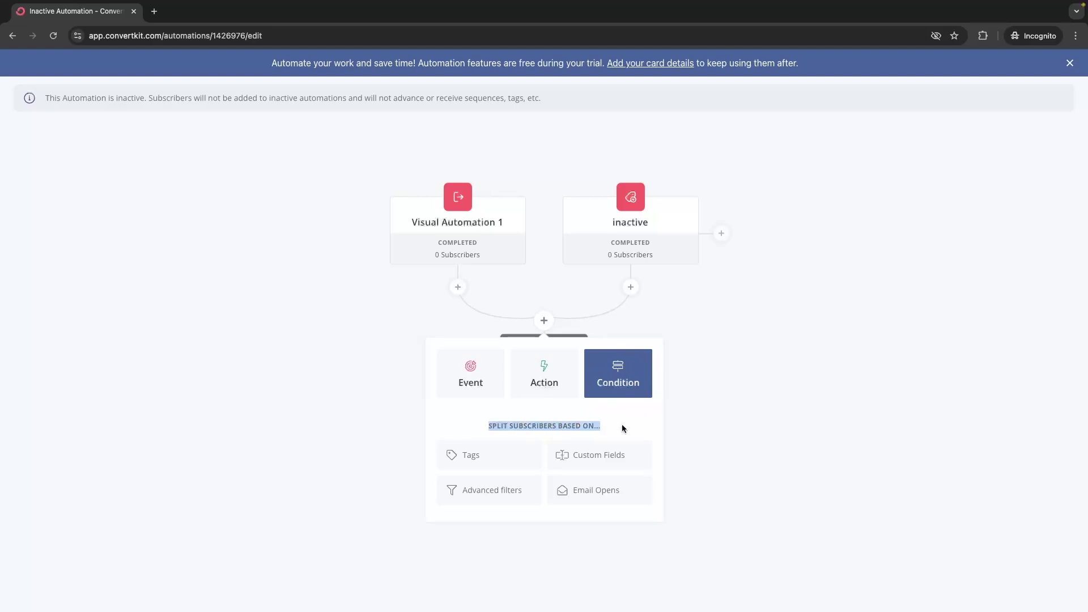
left_click(623, 424)
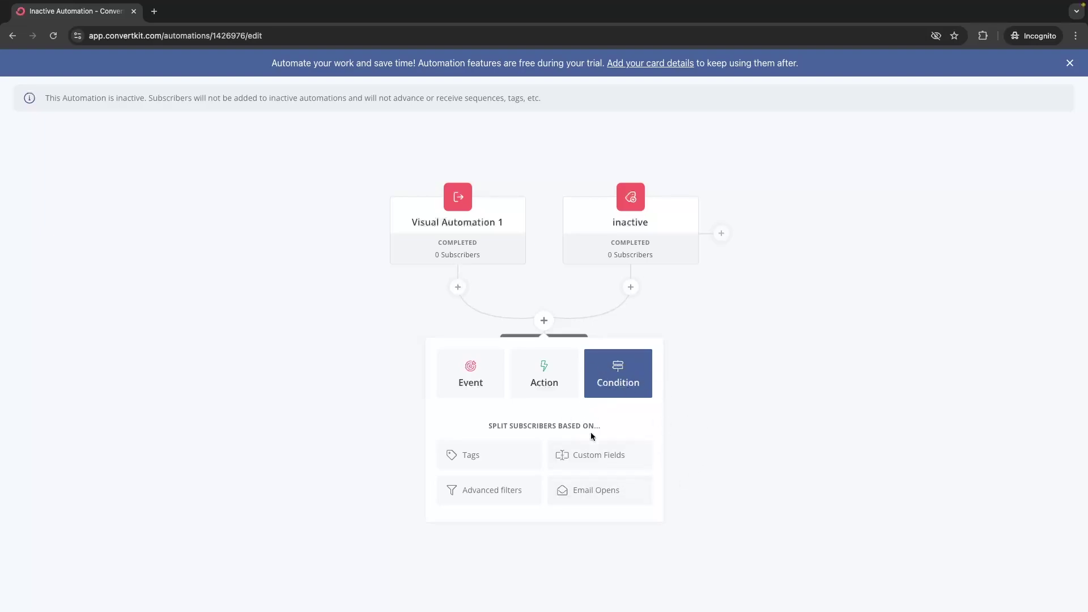
left_click(610, 491)
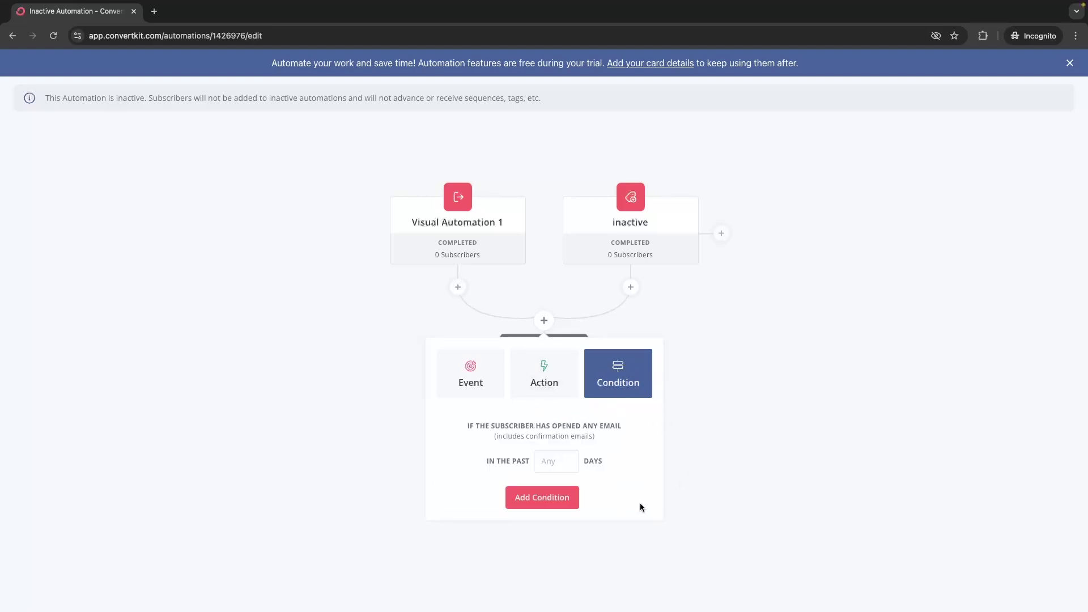
left_click(733, 392)
Step: Add the Training Sequence email sequence where the Visual Automation 1 and inactive entries merge
left_click(545, 321)
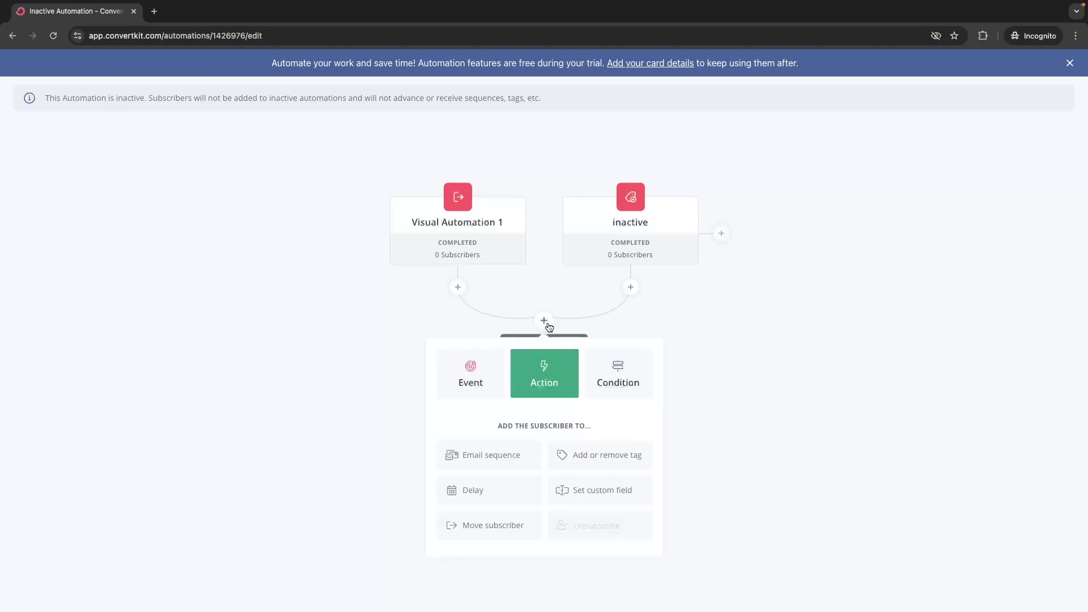
left_click(491, 454)
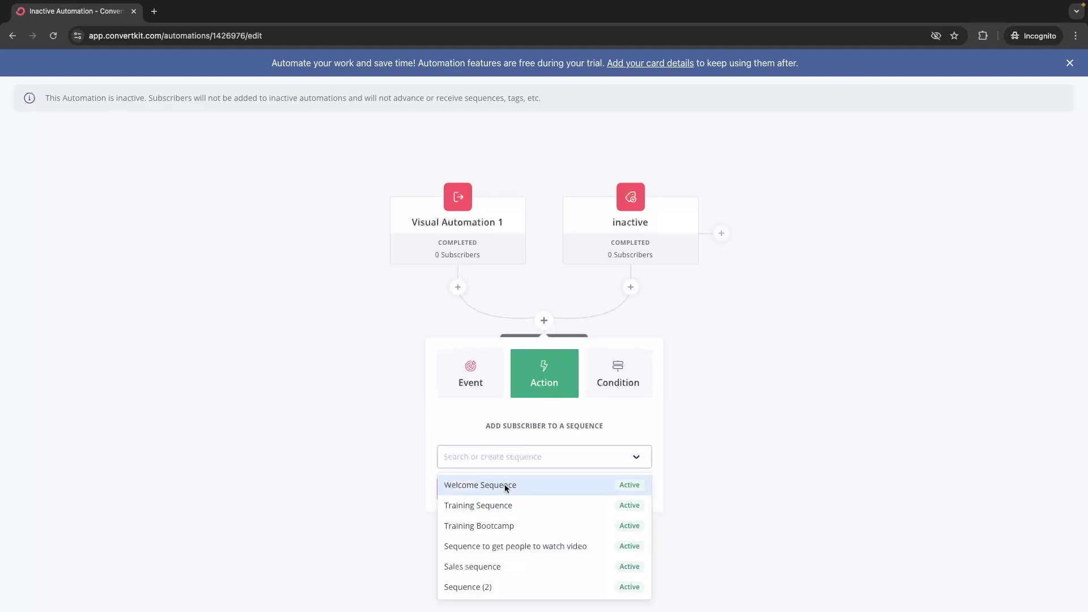
left_click(500, 507)
left_click(491, 492)
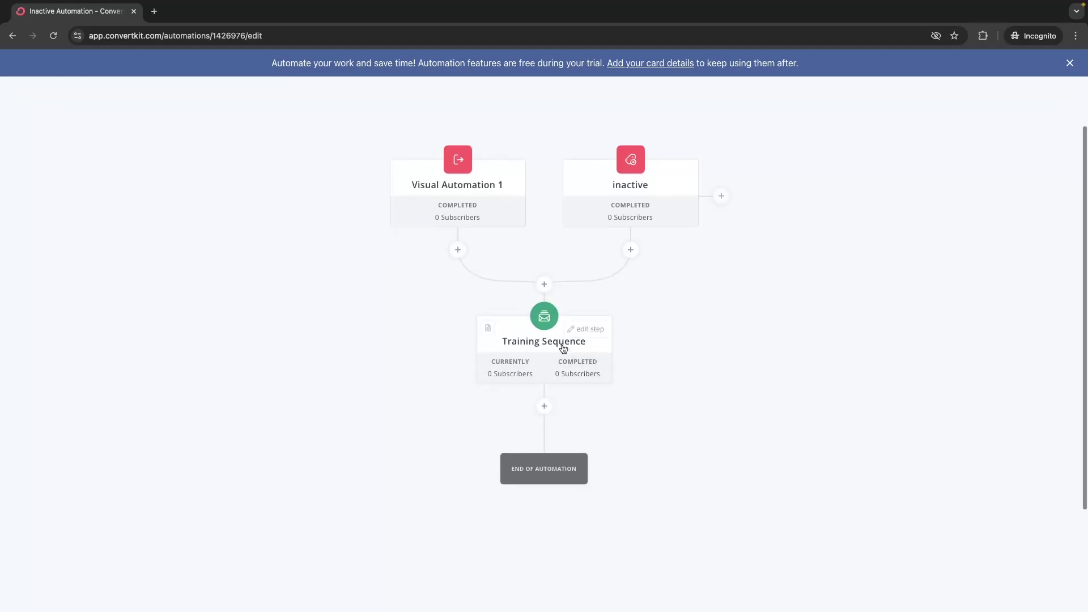
Step: Add an Email Opens condition after Training Sequence, leaving the number of past days at Any
left_click(545, 406)
scroll(540, 419, "down", 2)
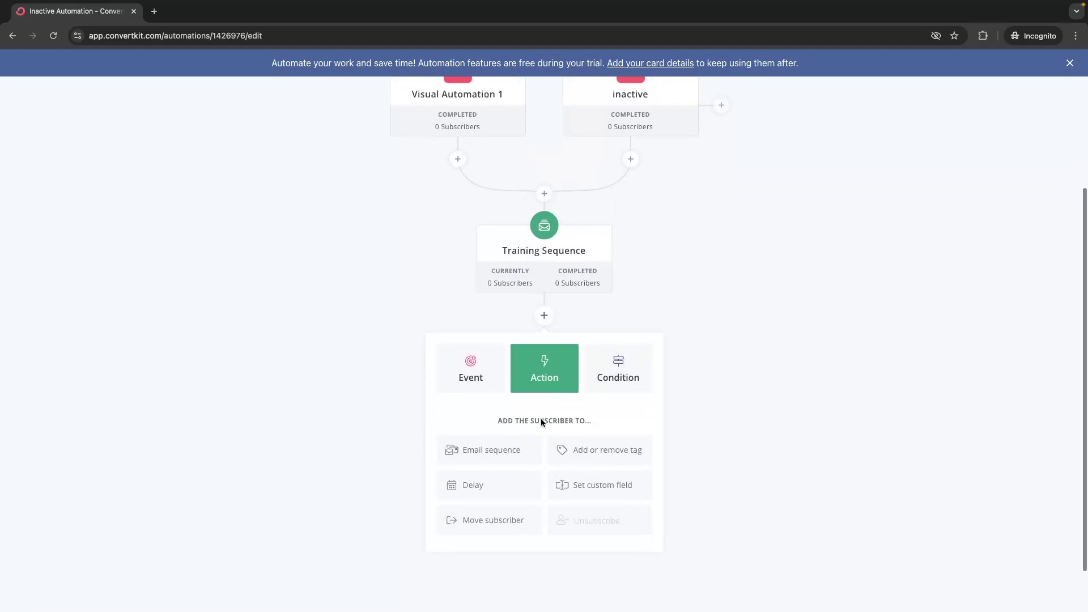
left_click(622, 345)
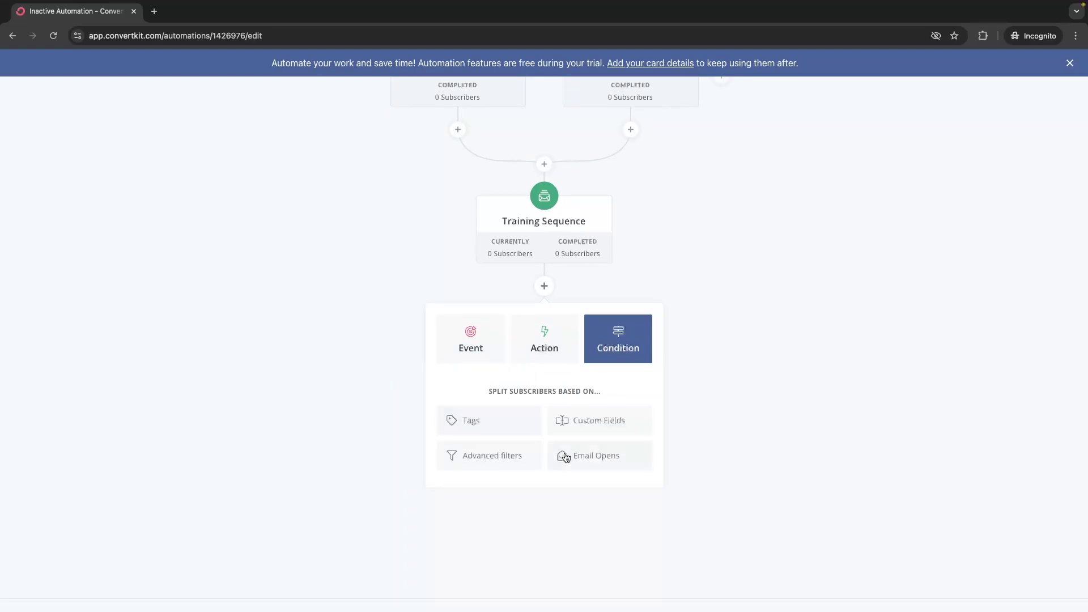
left_click(604, 469)
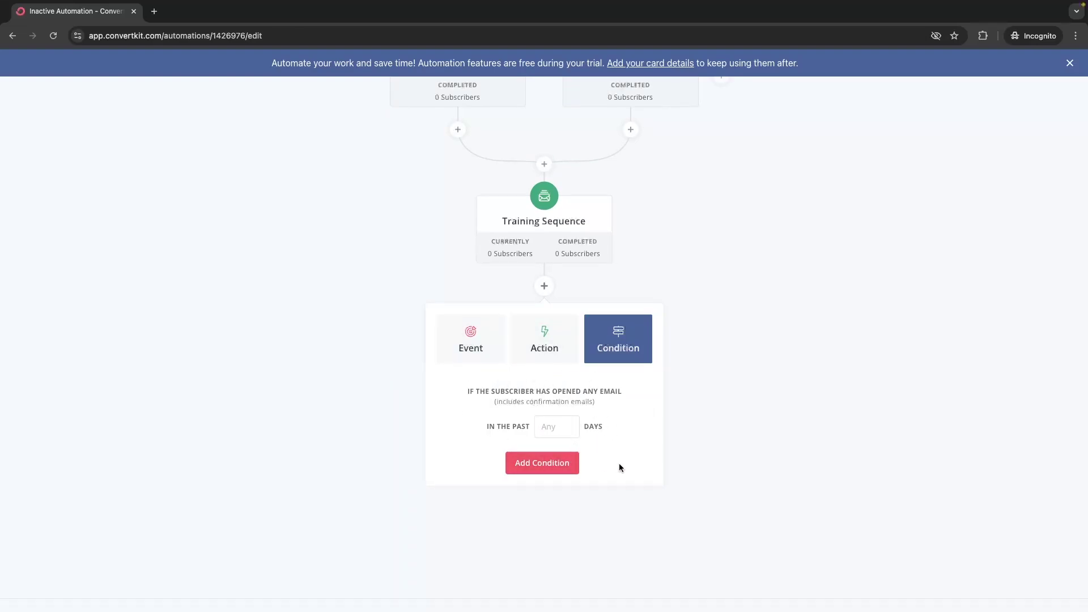
left_click_drag(465, 392, 621, 391)
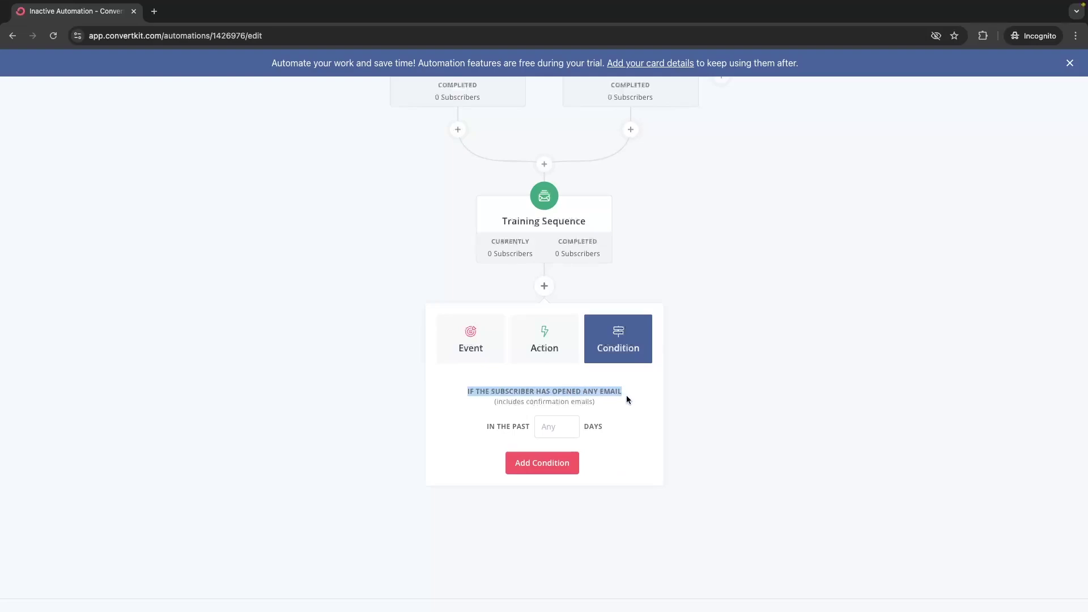
left_click(628, 397)
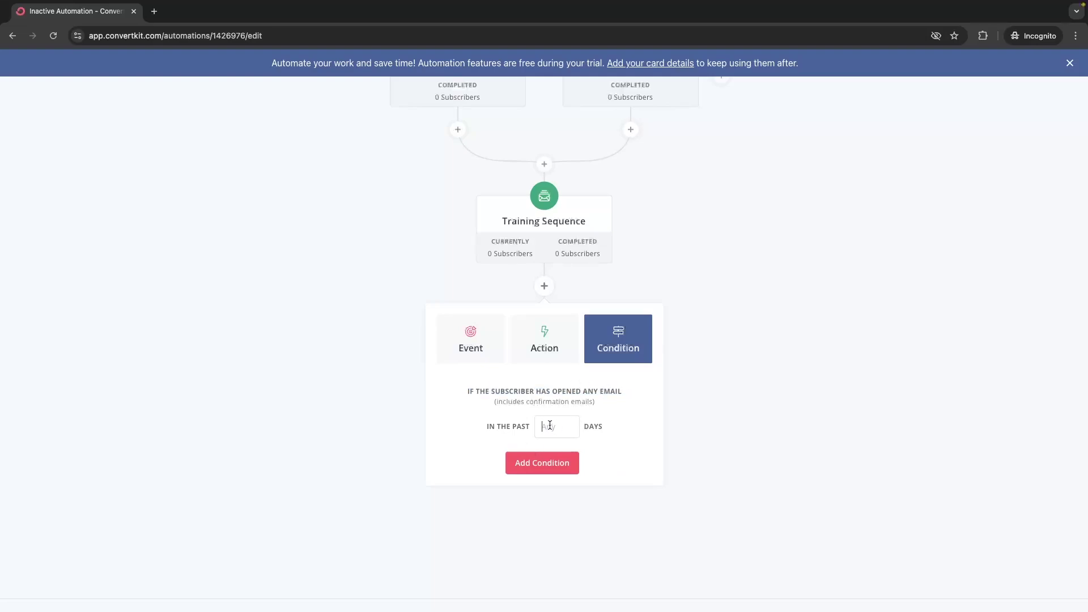
left_click(555, 460)
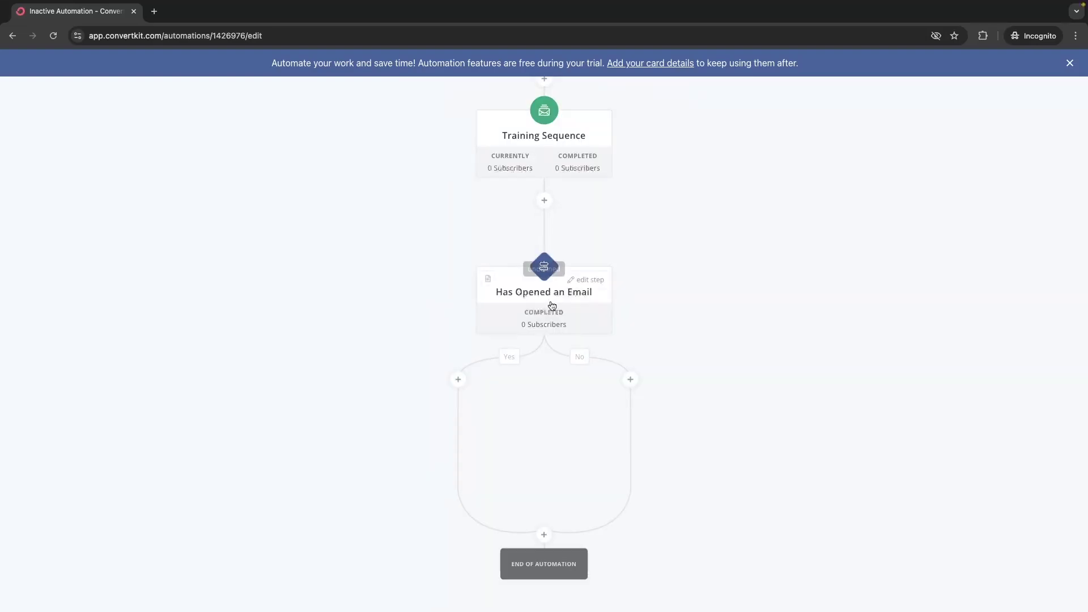
scroll(546, 208, "up", 3)
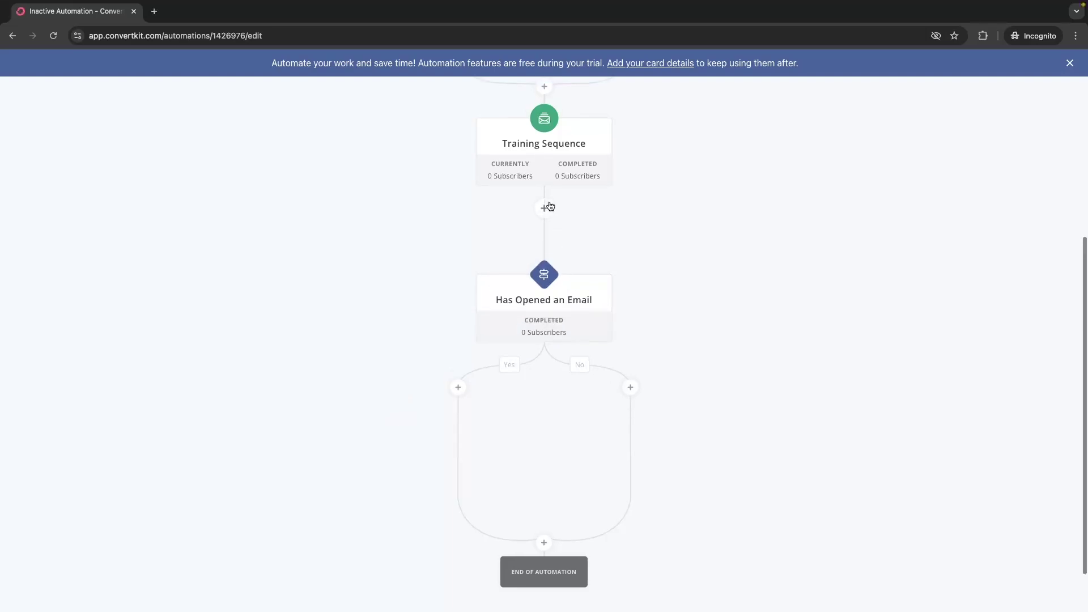
Step: On the Yes branch of Has Opened an Email, add an action that removes the inactive tag from the subscriber
scroll(546, 391, "down", 2)
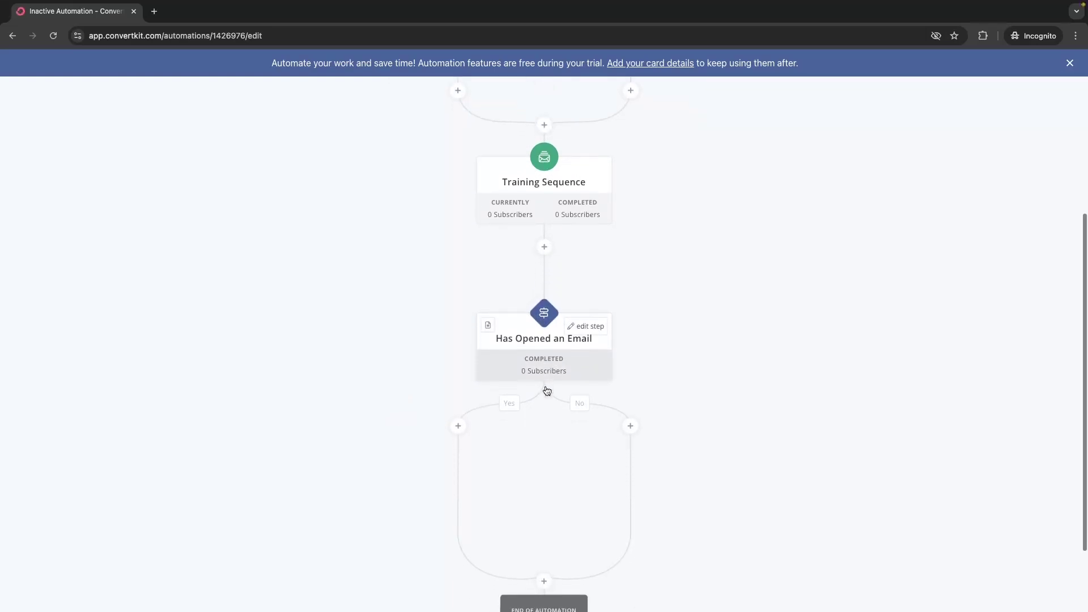
scroll(547, 328, "down", 1)
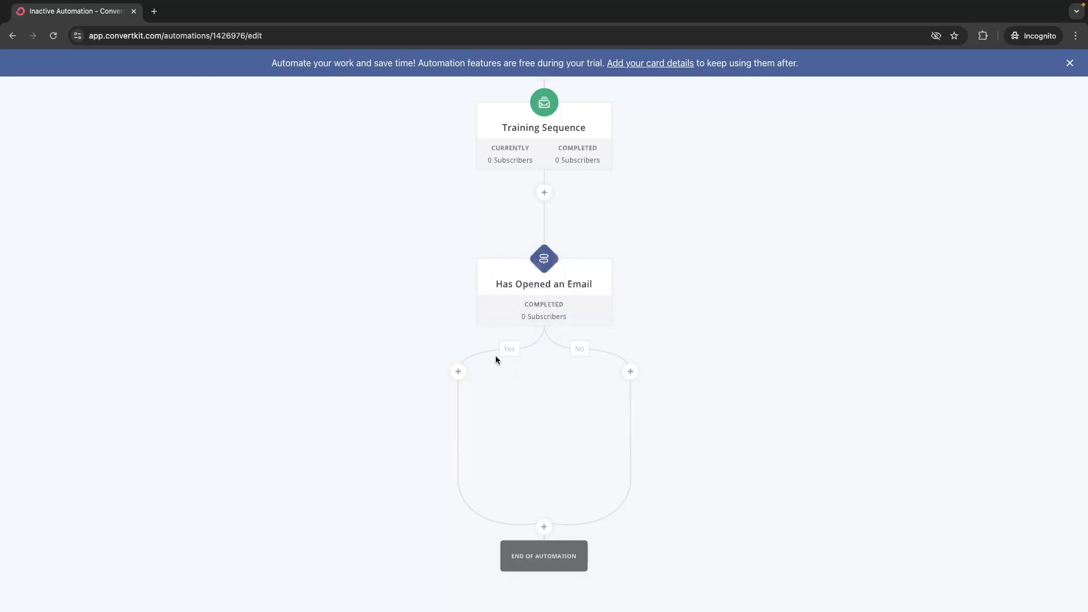
left_click(459, 372)
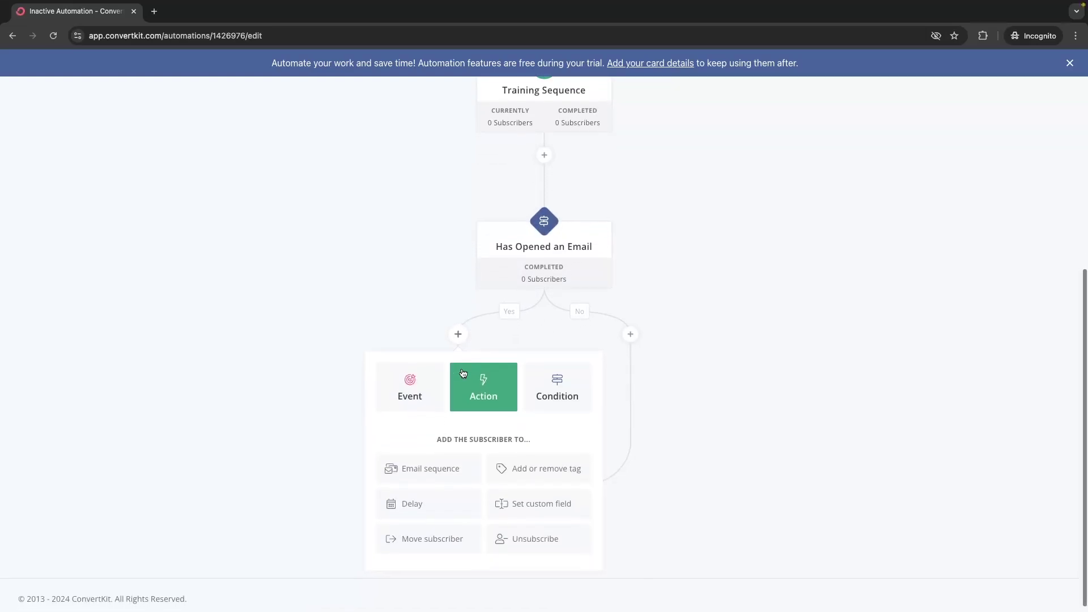
left_click(537, 466)
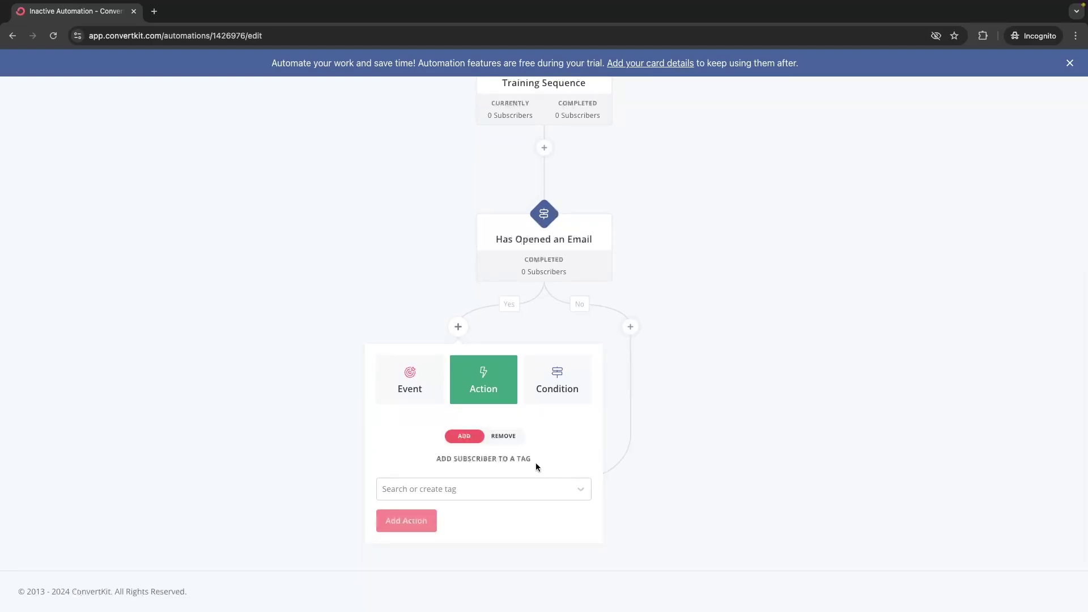
left_click(509, 439)
left_click(478, 497)
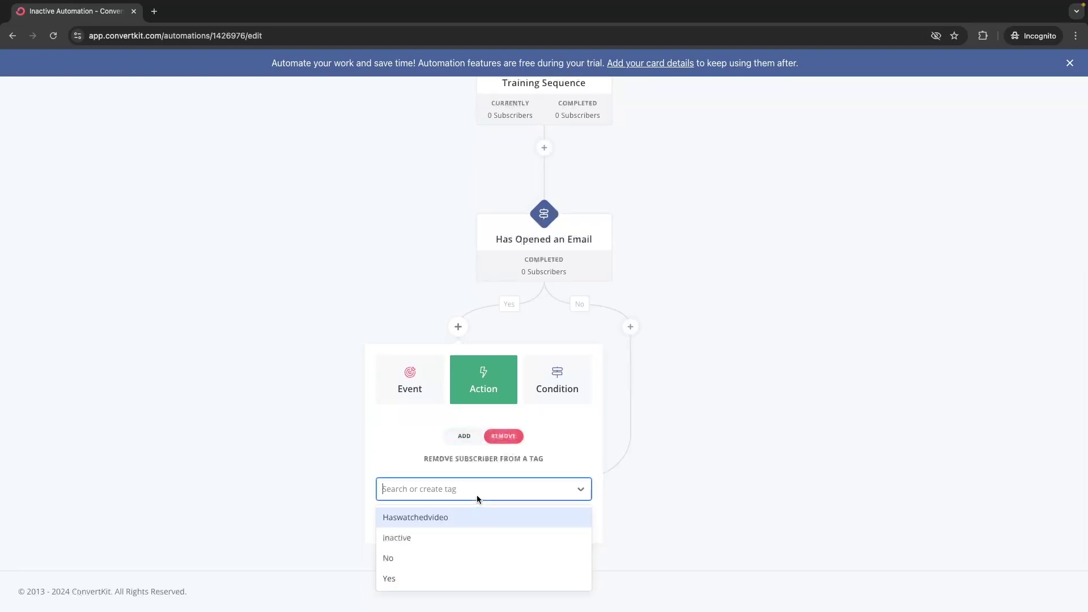
left_click(430, 536)
left_click(421, 520)
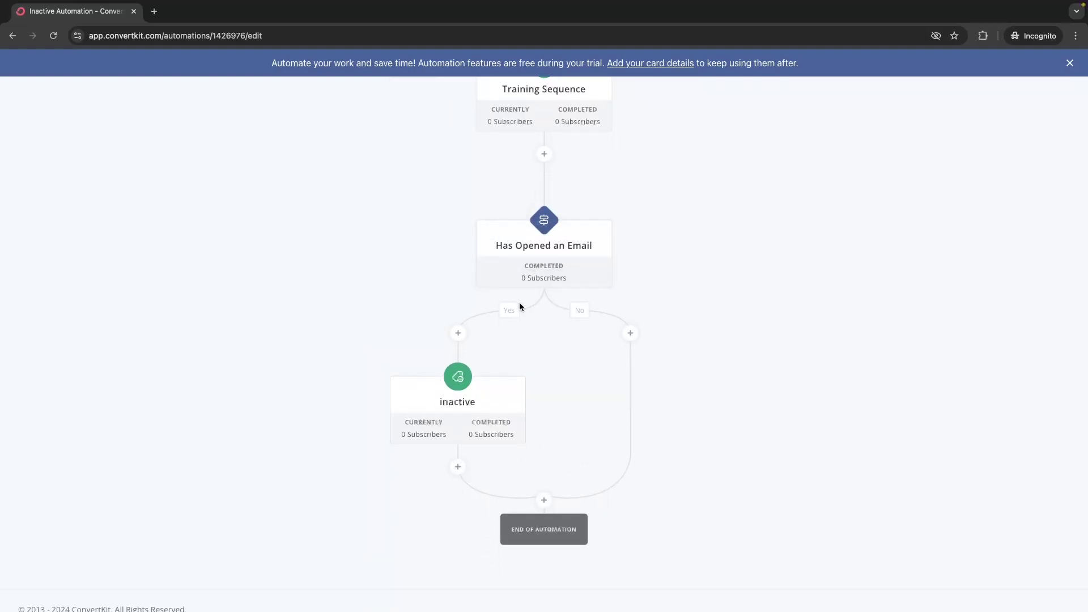
Step: After the inactive tag removal, add an action that tags the subscriber with a new tag named active tag
left_click(457, 466)
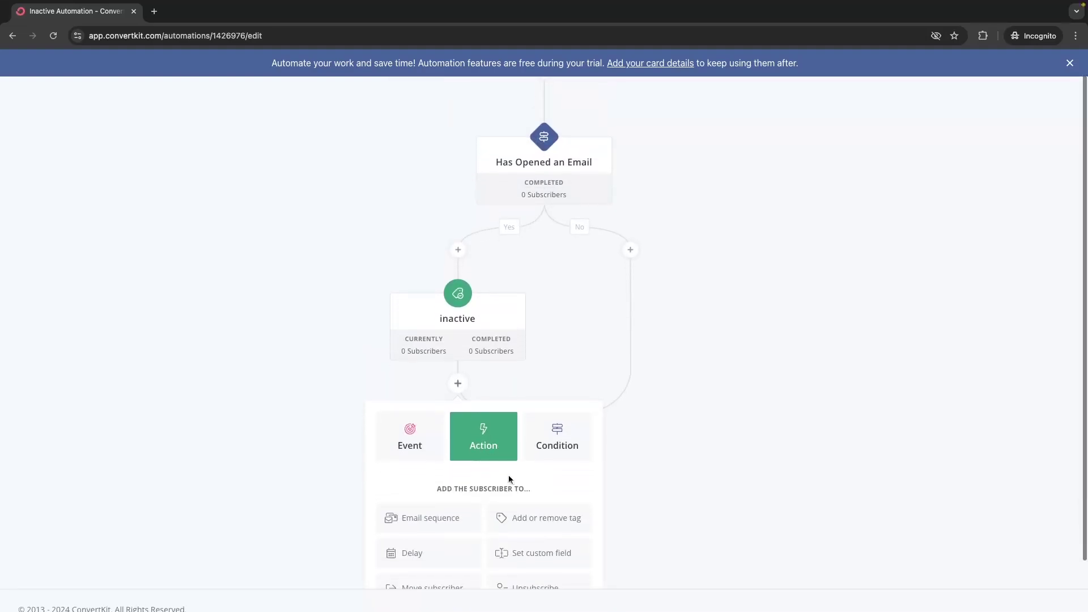
left_click(528, 513)
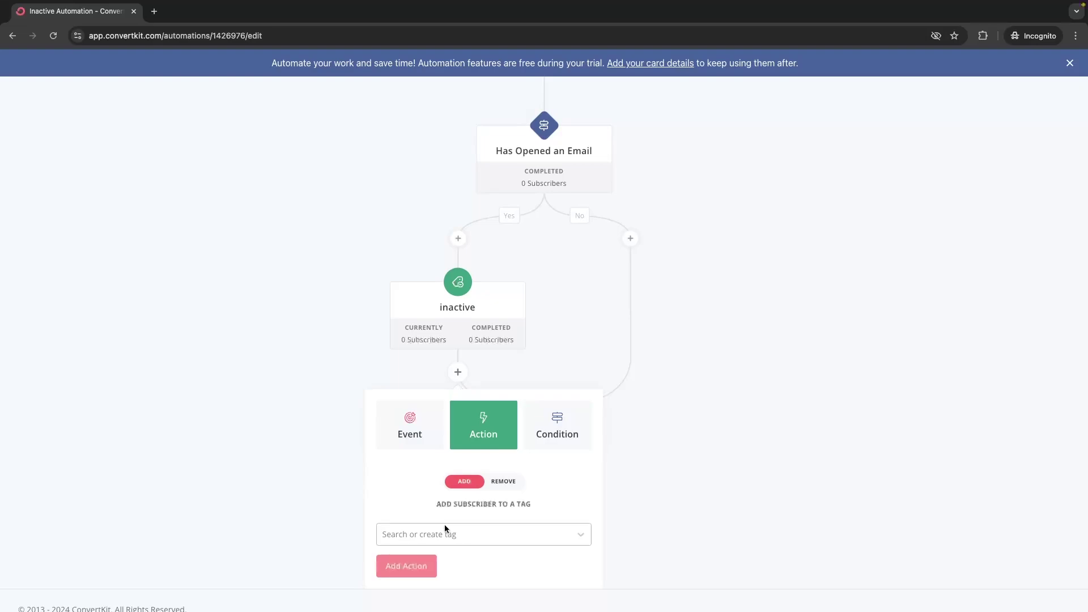
left_click(444, 526)
type("active tag")
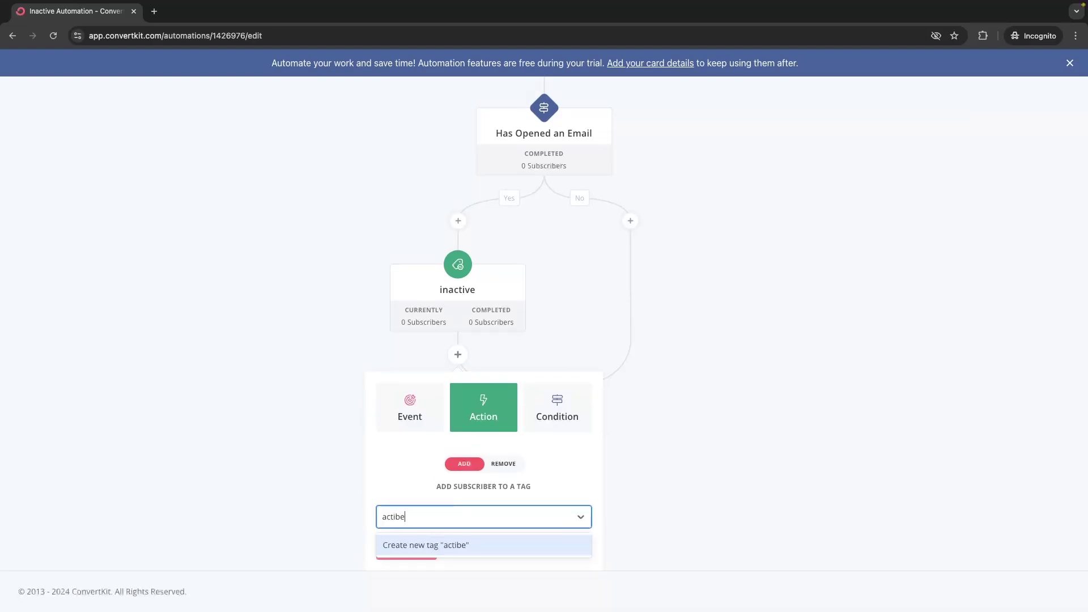
key("Return")
left_click(419, 542)
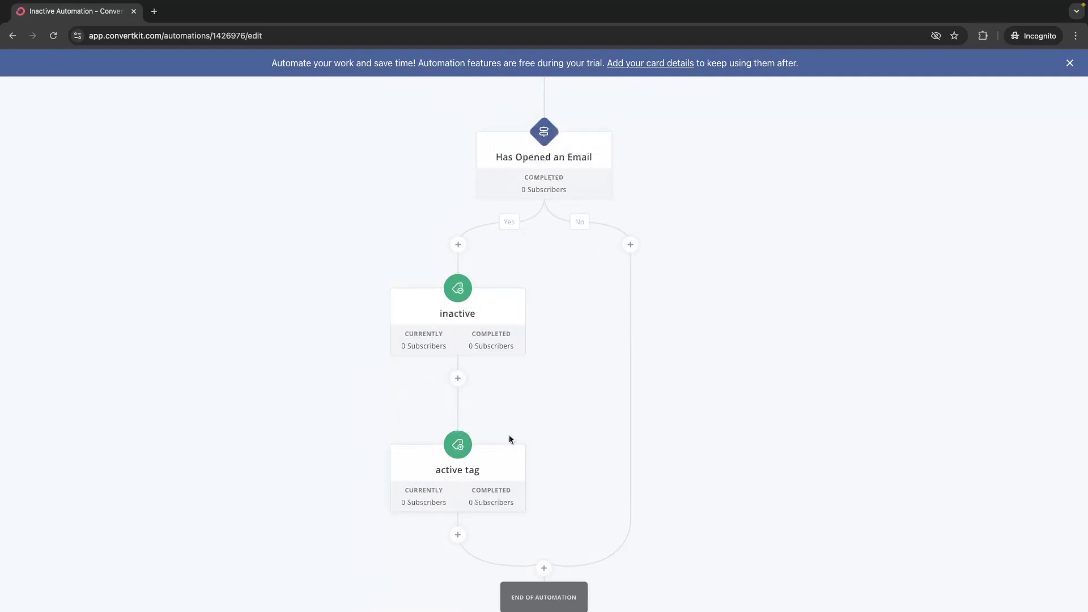
Step: Open Visual Automation 1 and add a tag-added event for active tag on the first condition's No branch, before the watch-video sequence
scroll(601, 328, "left", 5)
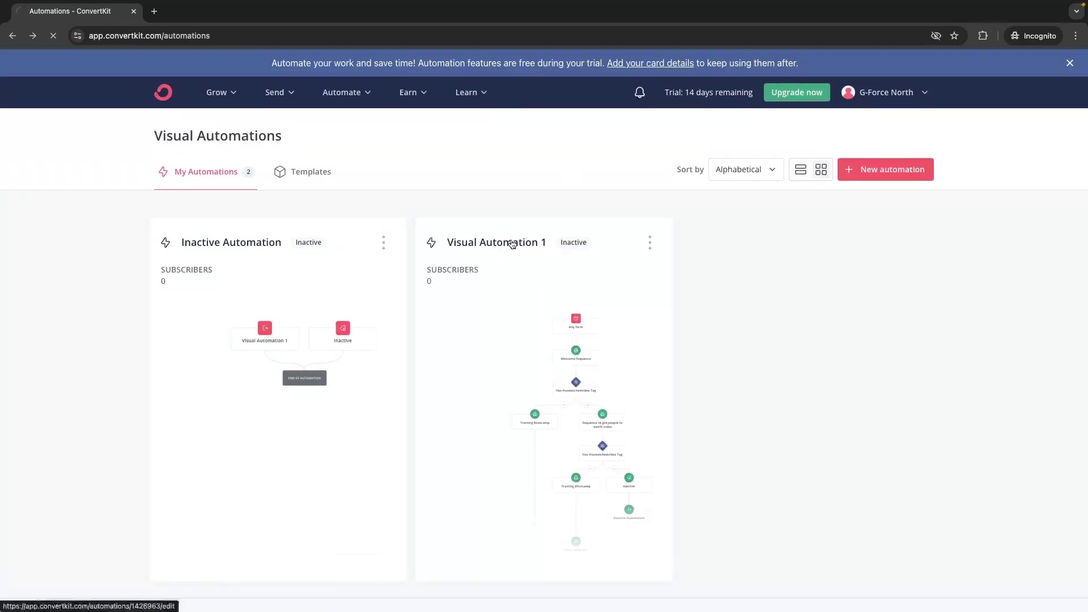
left_click(510, 245)
scroll(527, 255, "down", 5)
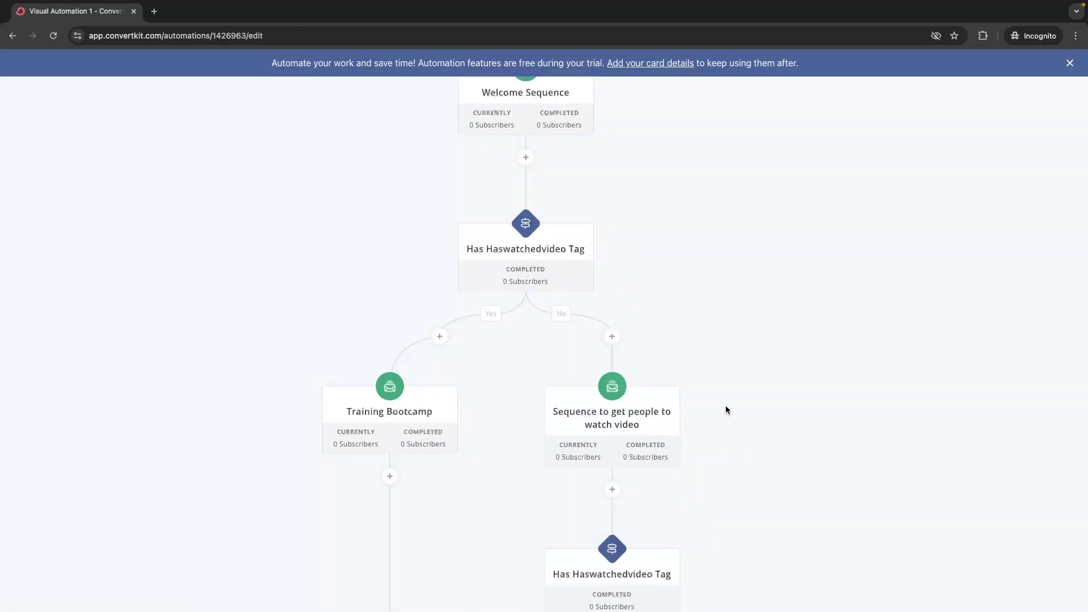
scroll(725, 406, "down", 2)
scroll(726, 406, "up", 3)
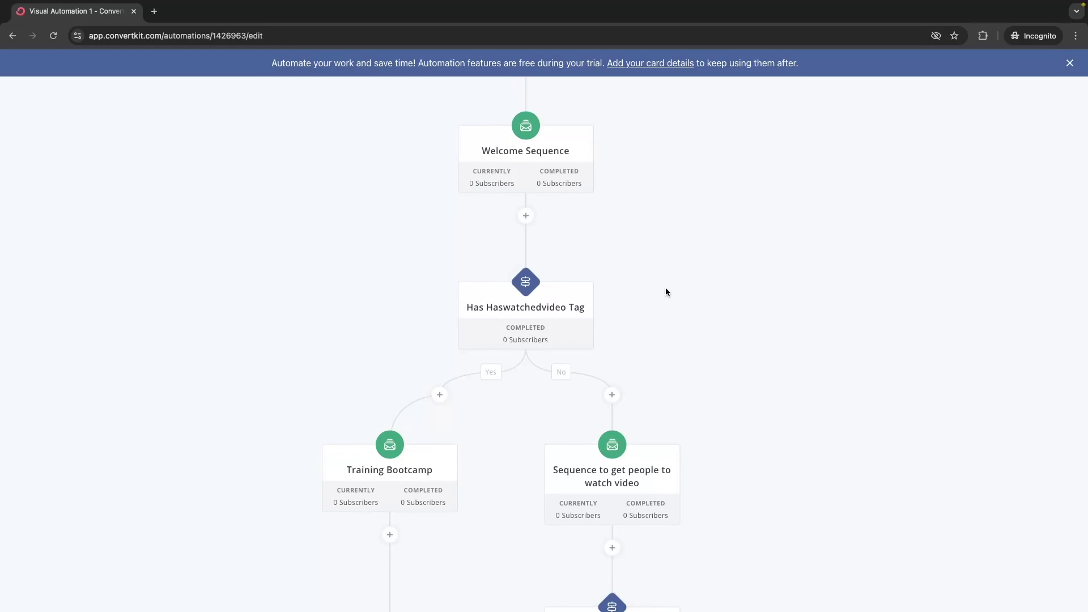
scroll(688, 296, "down", 2)
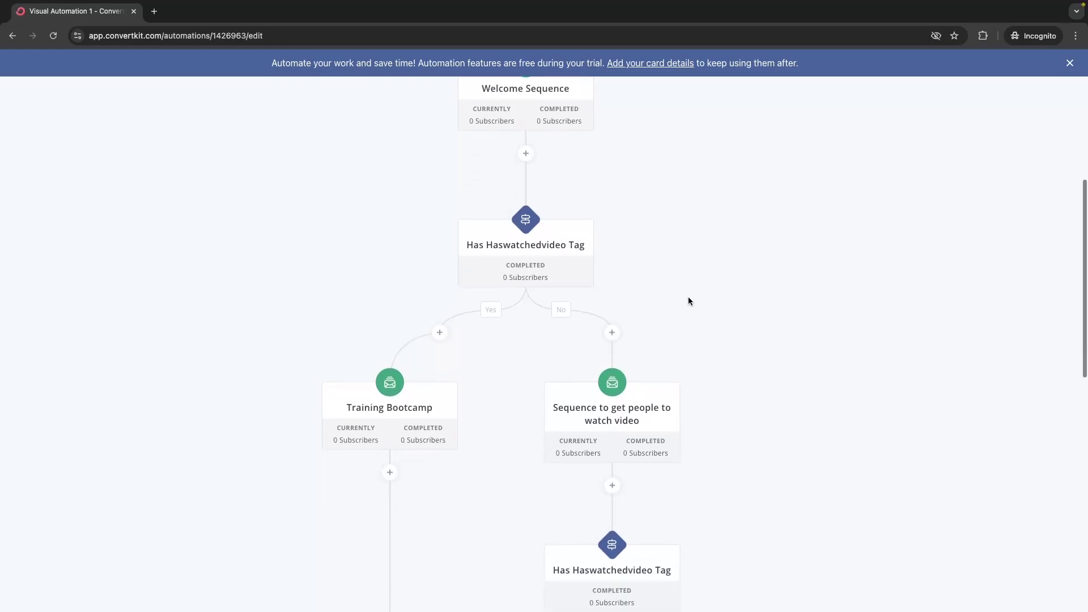
scroll(687, 301, "down", 2)
mouse_move(604, 347)
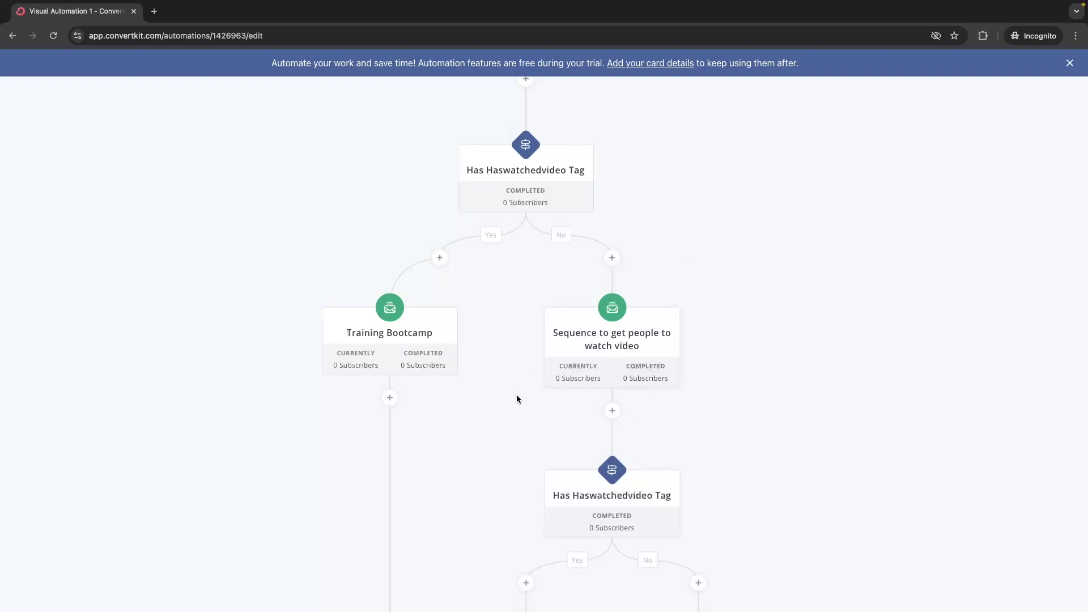
left_click(612, 258)
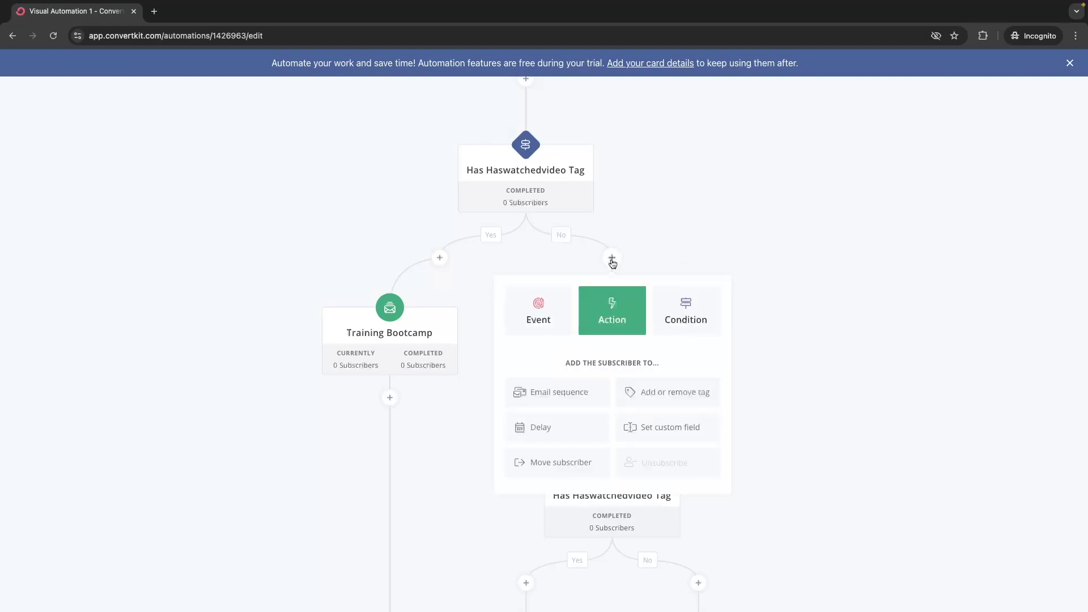
left_click(535, 301)
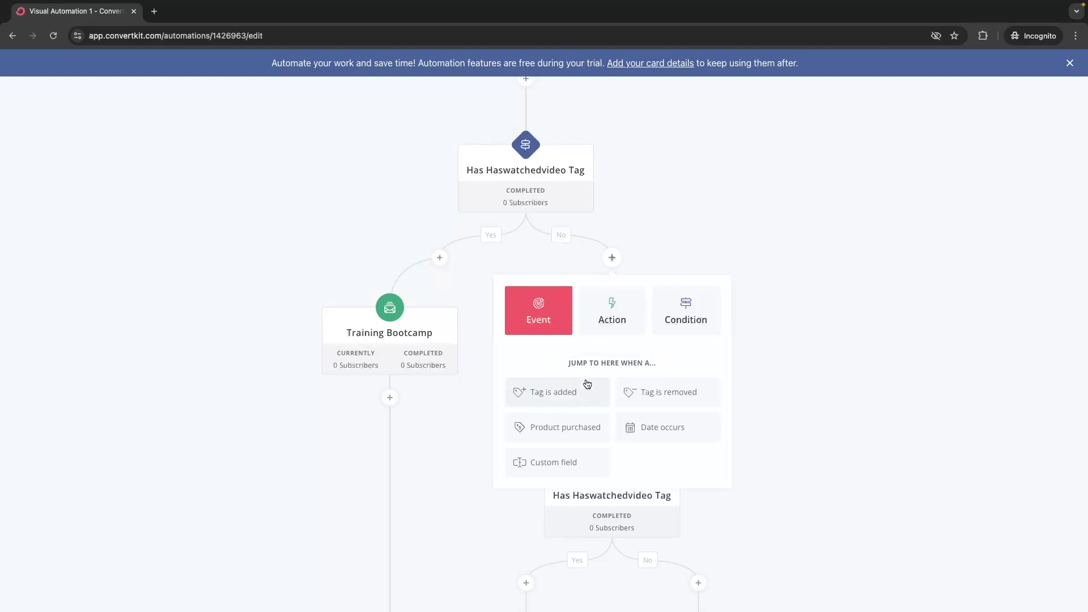
left_click(557, 393)
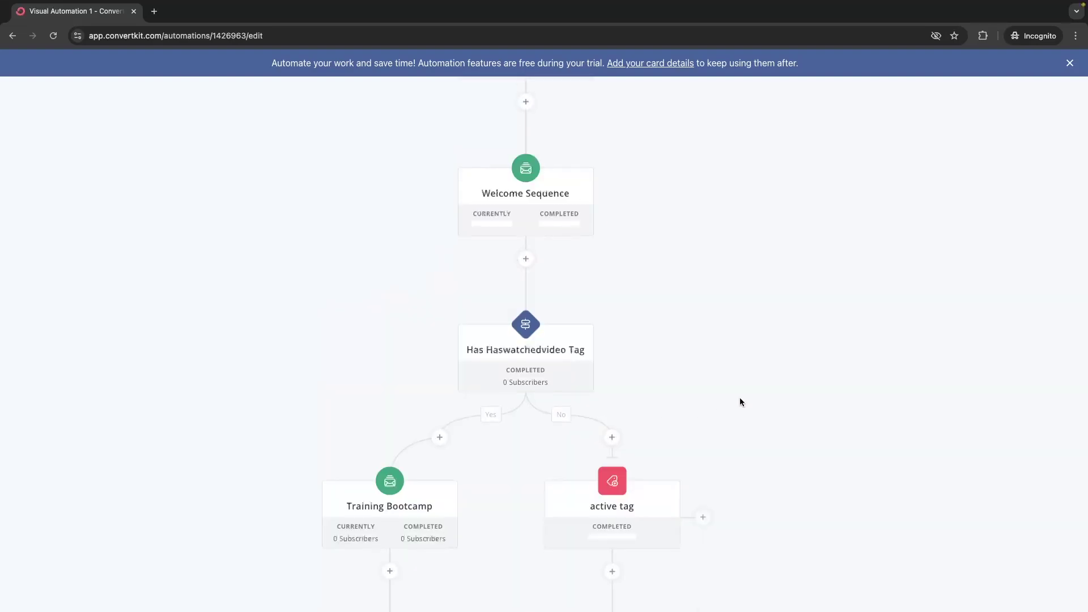
scroll(739, 401, "down", 3)
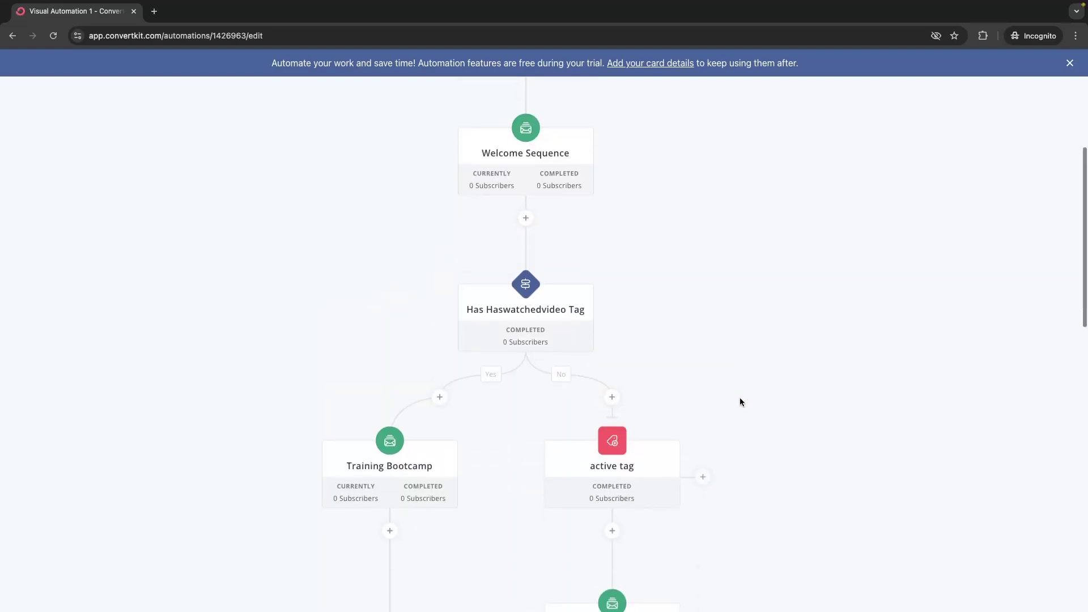
Step: Reopen Inactive Automation and review its flow from the inactive entry event through the email-open condition to the active tag action
key("alt+Left")
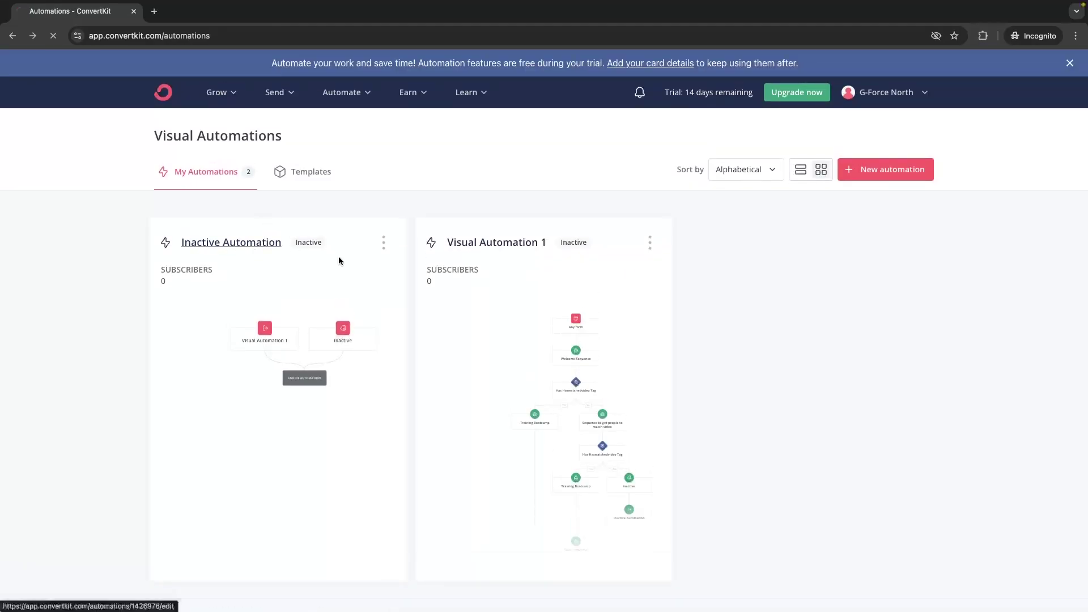
left_click(338, 256)
scroll(478, 284, "down", 5)
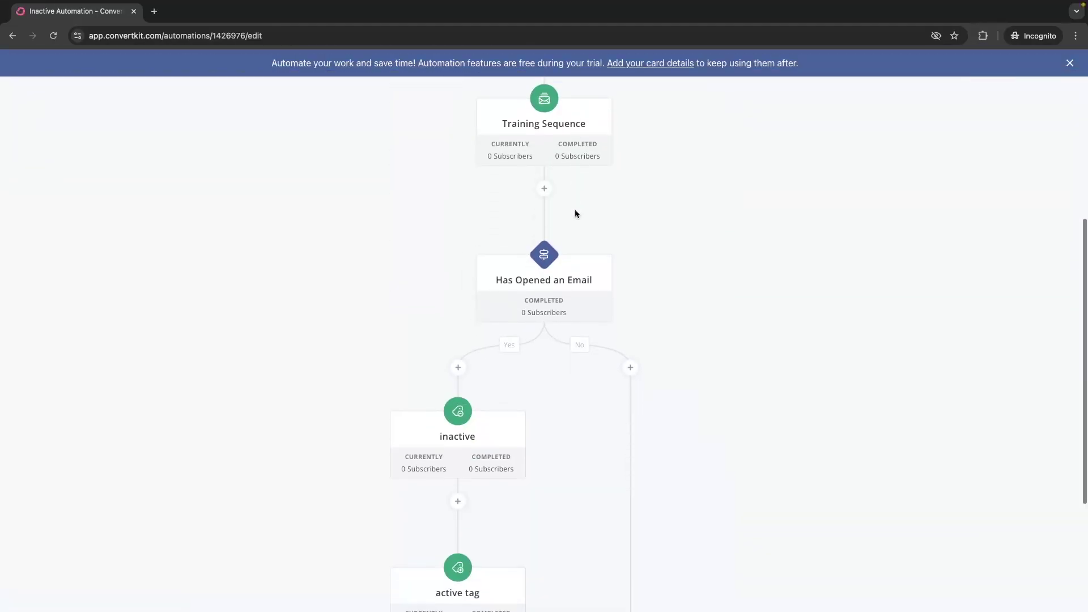
scroll(561, 168, "up", 4)
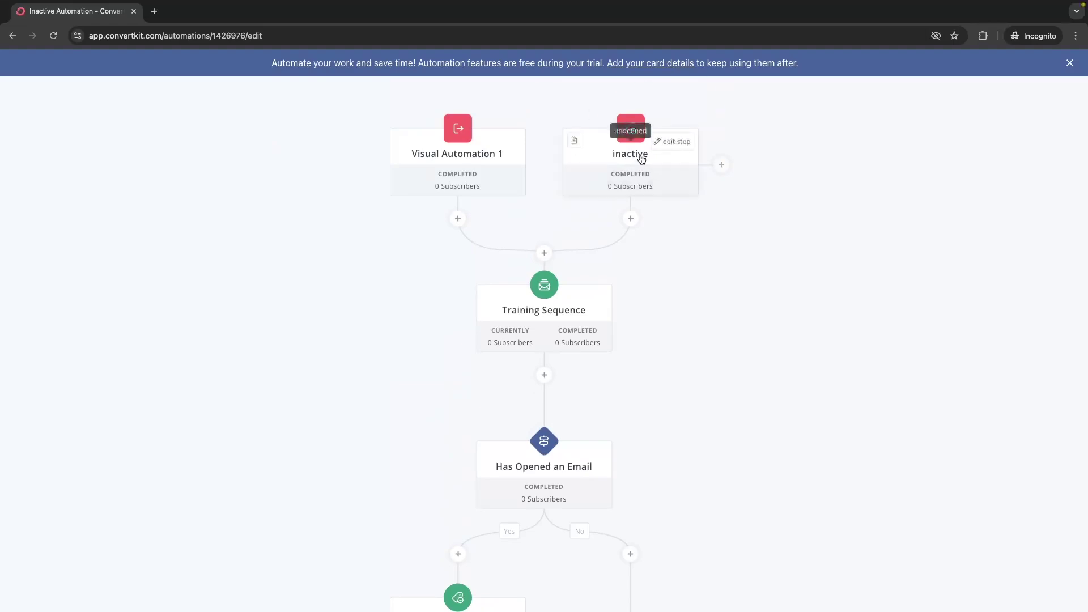
scroll(570, 254, "down", 2)
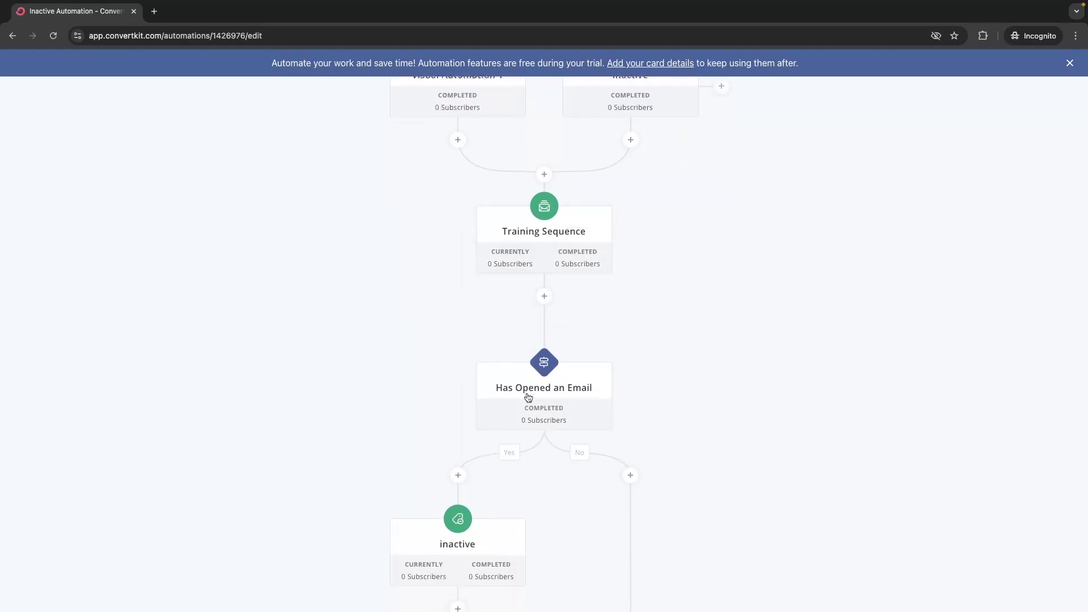
scroll(546, 429, "down", 4)
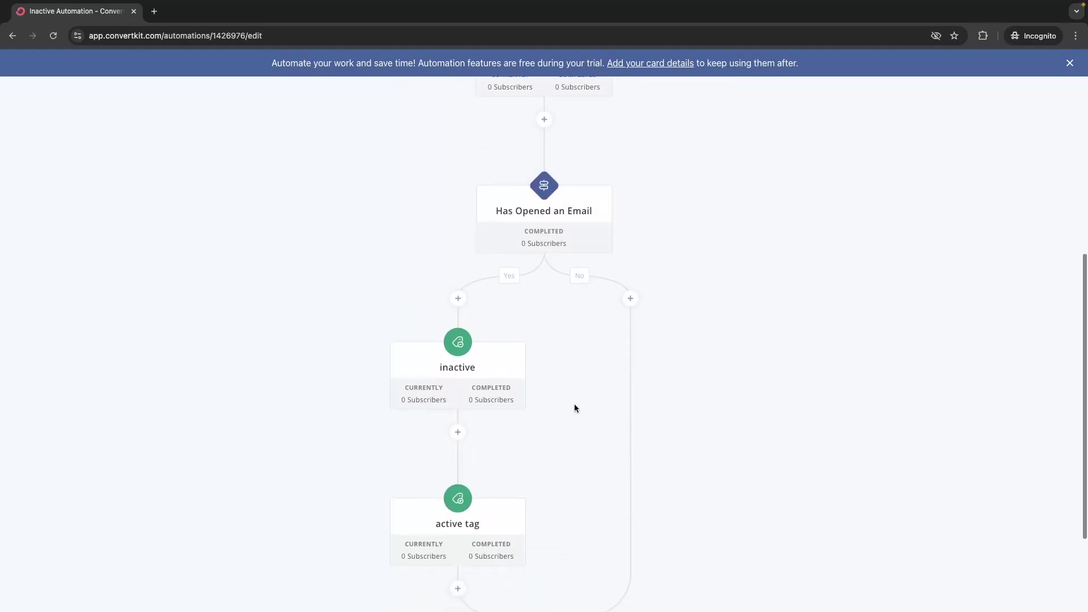
mouse_move(491, 478)
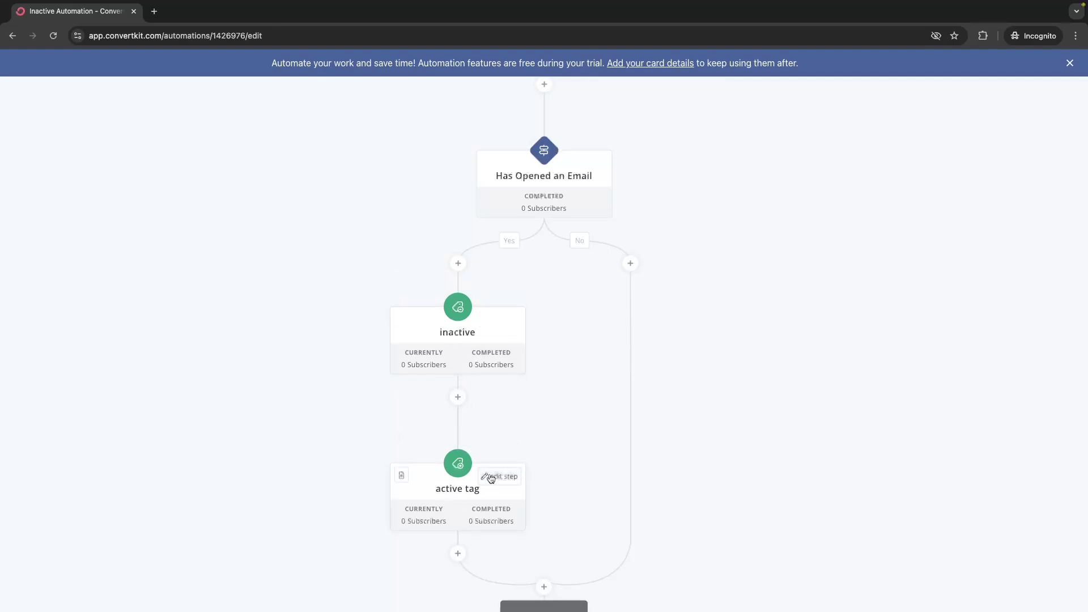
Step: Return to Visual Automation 1 and review the path from the active tag event to Sales sequence, including the event types available after it
scroll(576, 433, "left", 5)
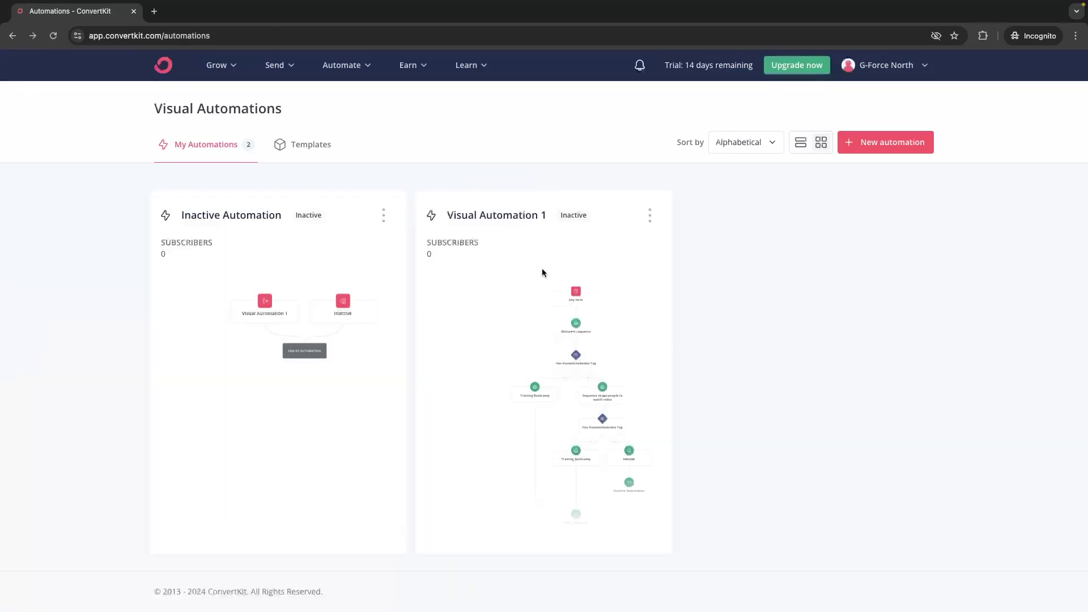
left_click(475, 244)
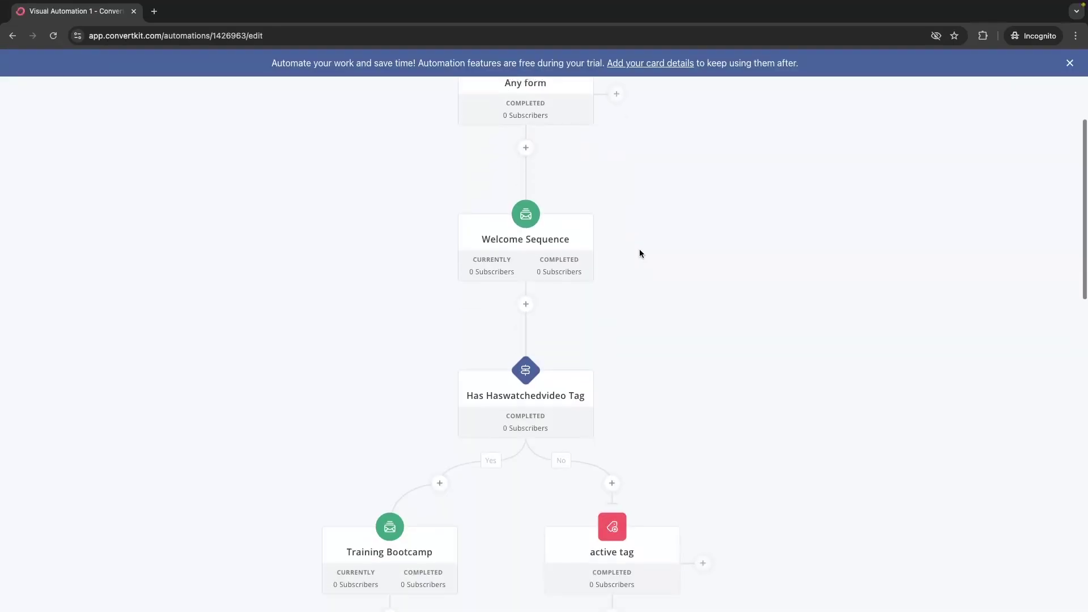
scroll(578, 317, "down", 3)
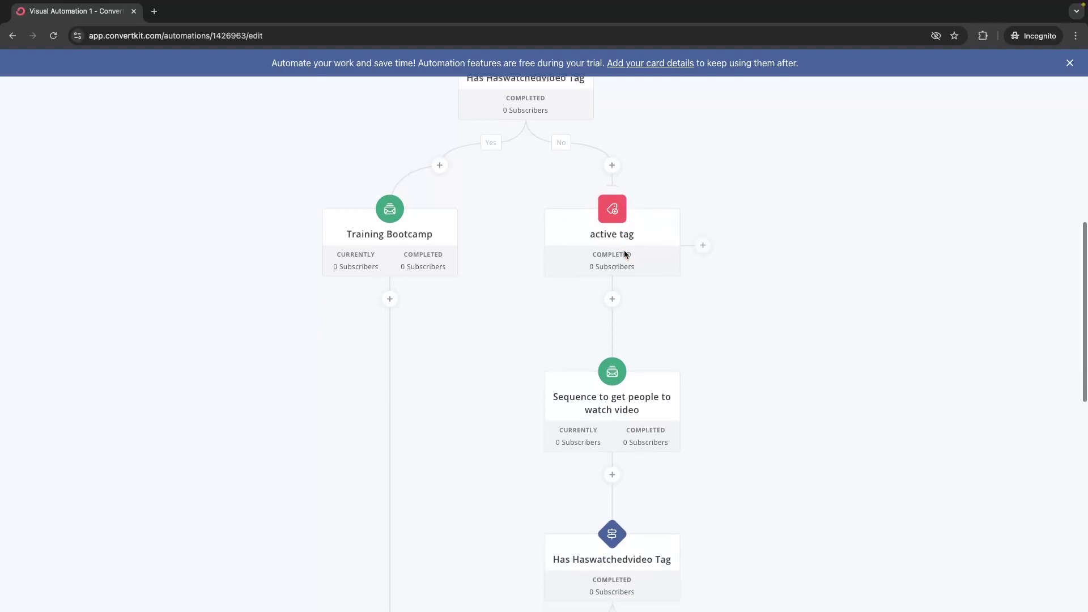
scroll(598, 329, "down", 3)
scroll(556, 317, "up", 1)
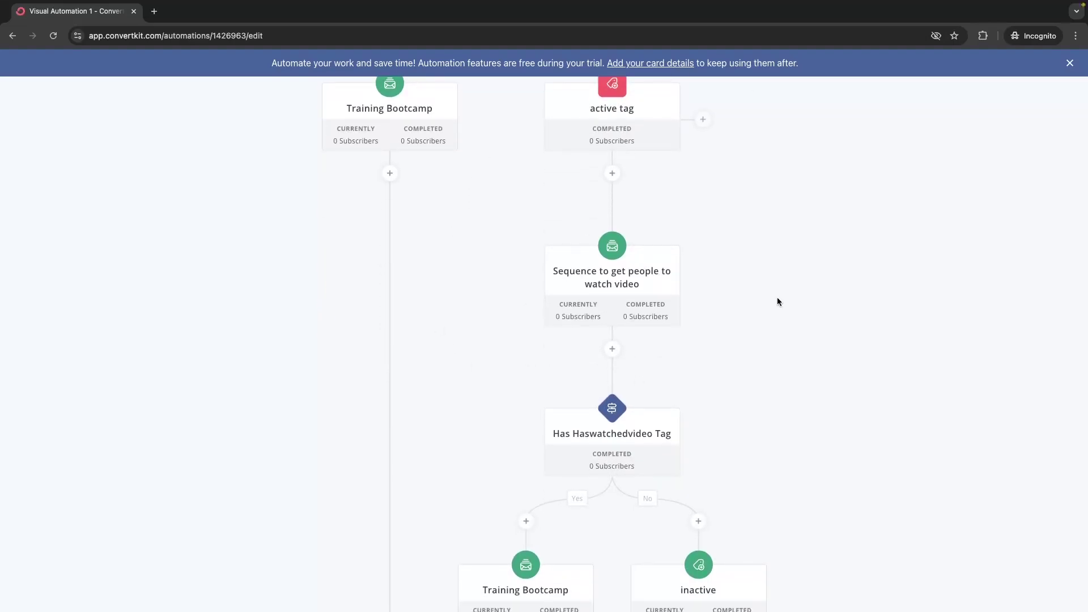
scroll(776, 300, "down", 10)
left_click(525, 339)
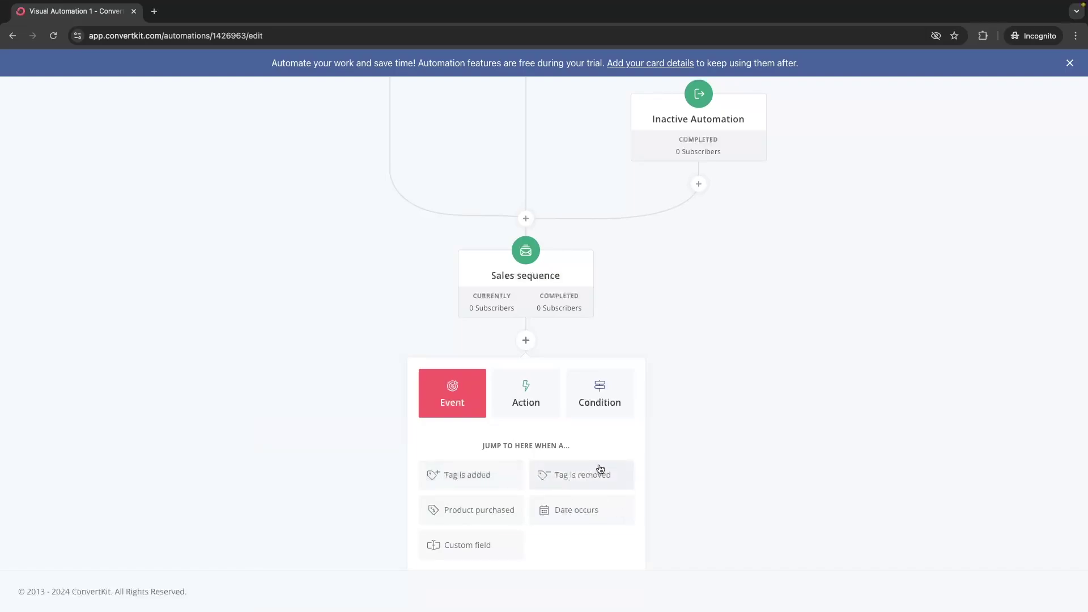
scroll(737, 388, "up", 10)
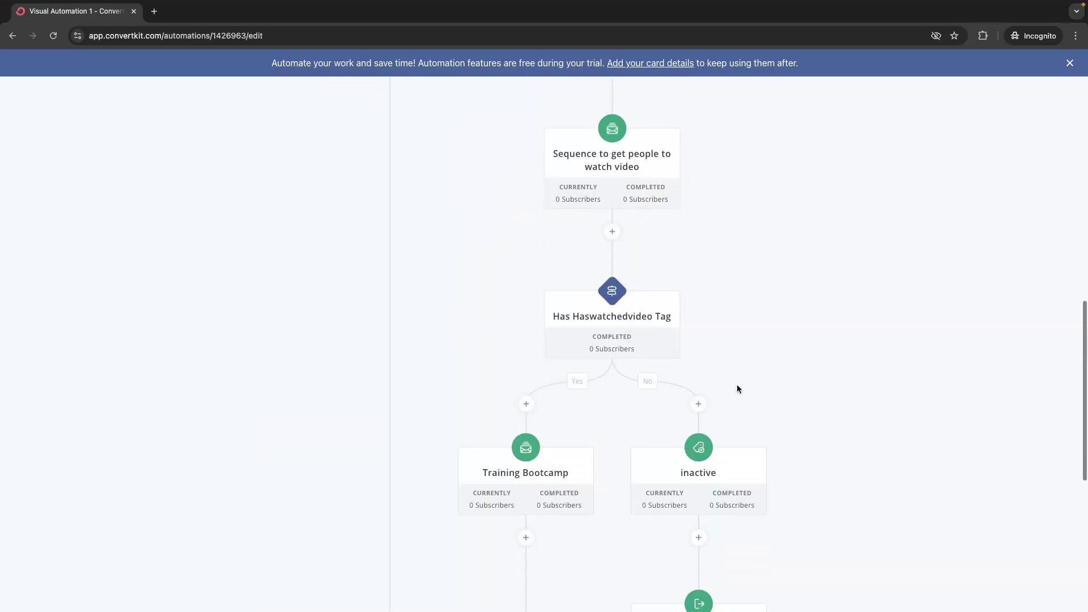
scroll(737, 389, "down", 10)
scroll(737, 388, "up", 15)
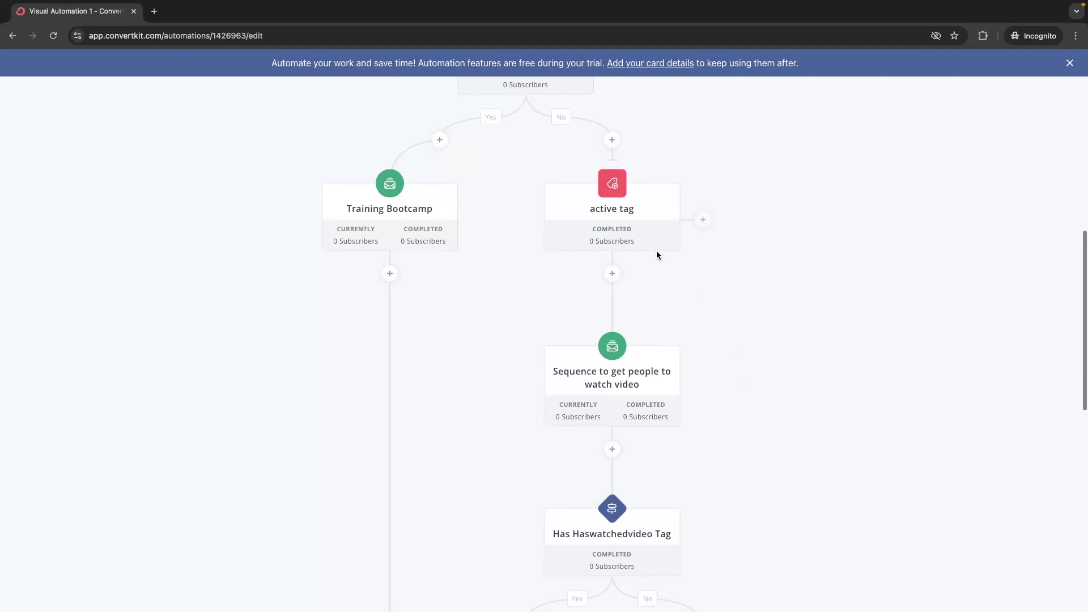
Step: Delete the active tag event from the first condition's No branch in Visual Automation 1
left_click(642, 229)
key("super+Left")
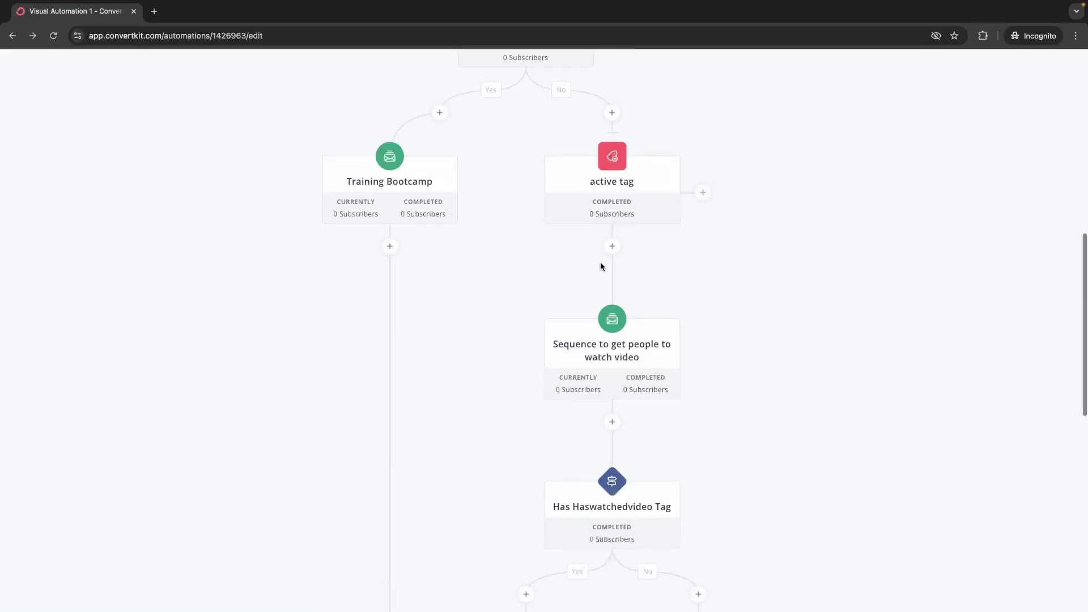
left_click(646, 239)
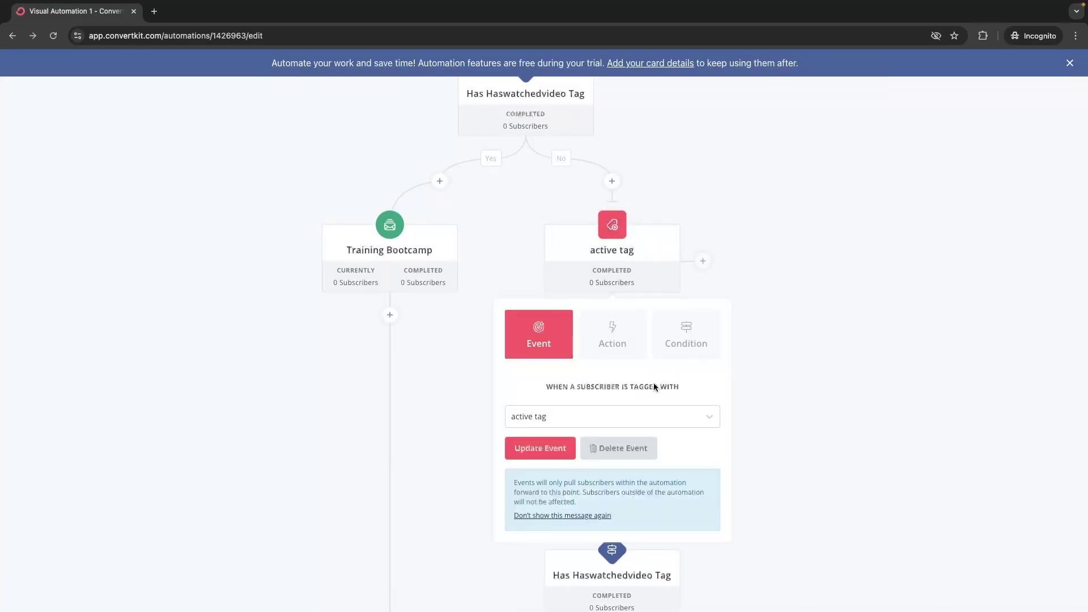
left_click(586, 449)
left_click(522, 380)
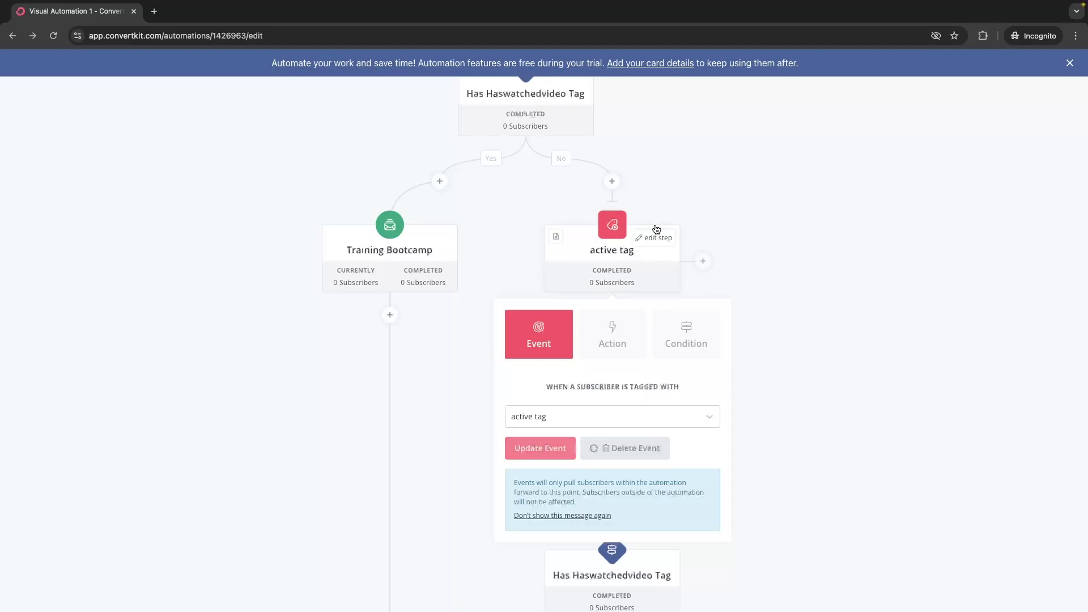
Step: Add a tag-removed event for the inactive tag on the first condition's No branch, before the watch-video sequence
scroll(624, 340, "down", 9)
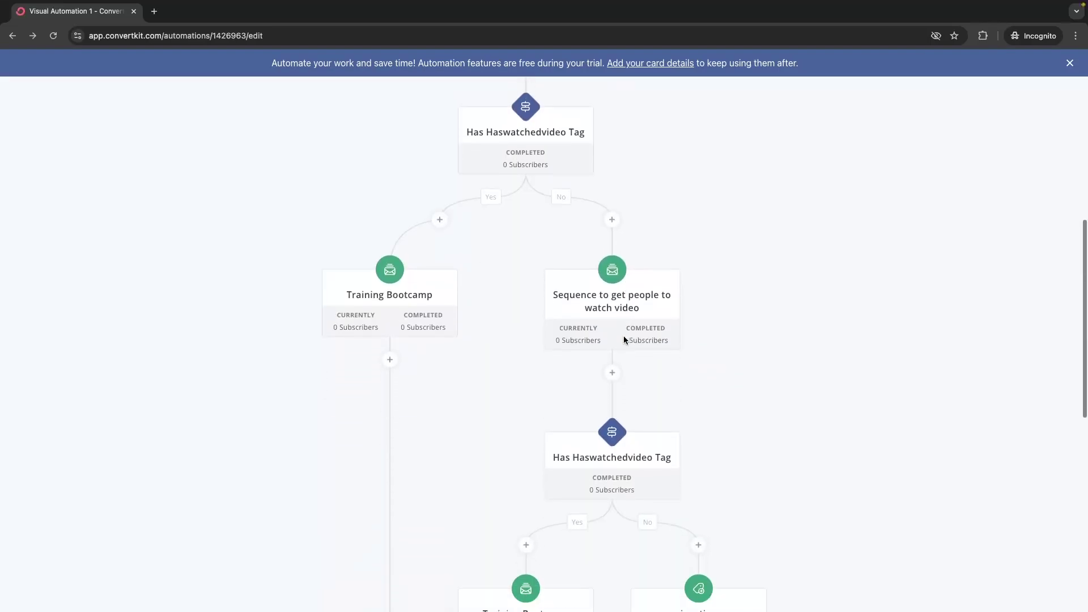
left_click(611, 192)
left_click(543, 252)
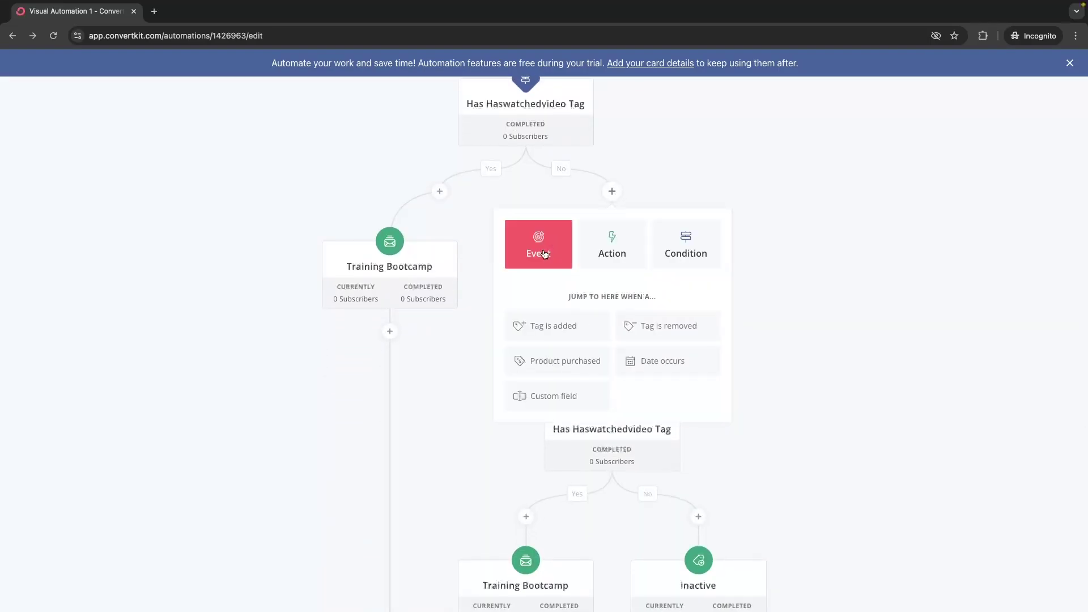
left_click(641, 325)
left_click(613, 322)
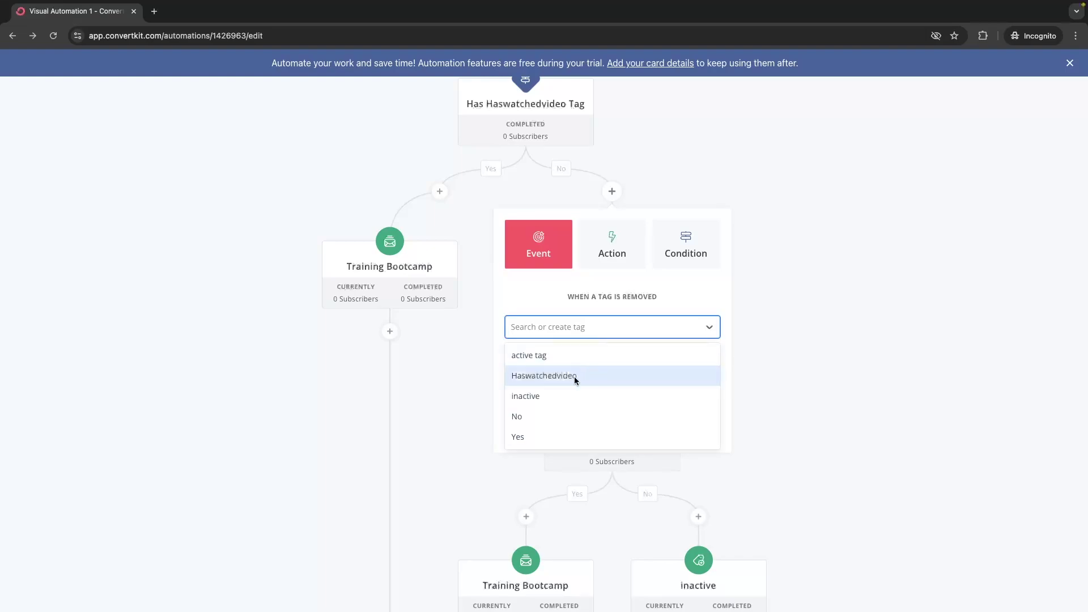
left_click(578, 396)
left_click(533, 368)
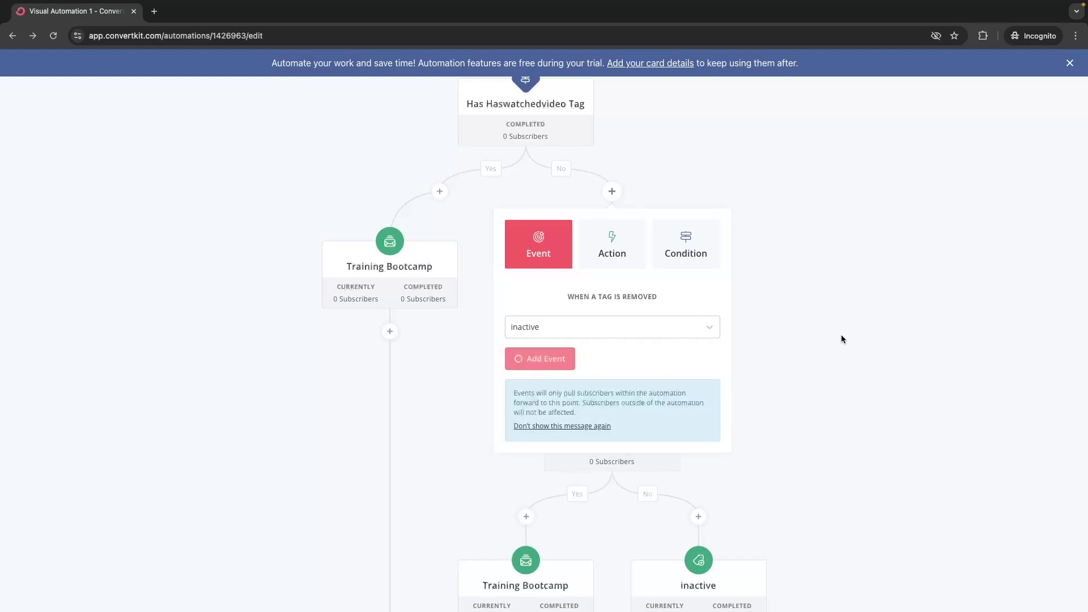
Step: Review the flow from the inactive event down to Sales sequence and the event types available after it
scroll(832, 341, "down", 1)
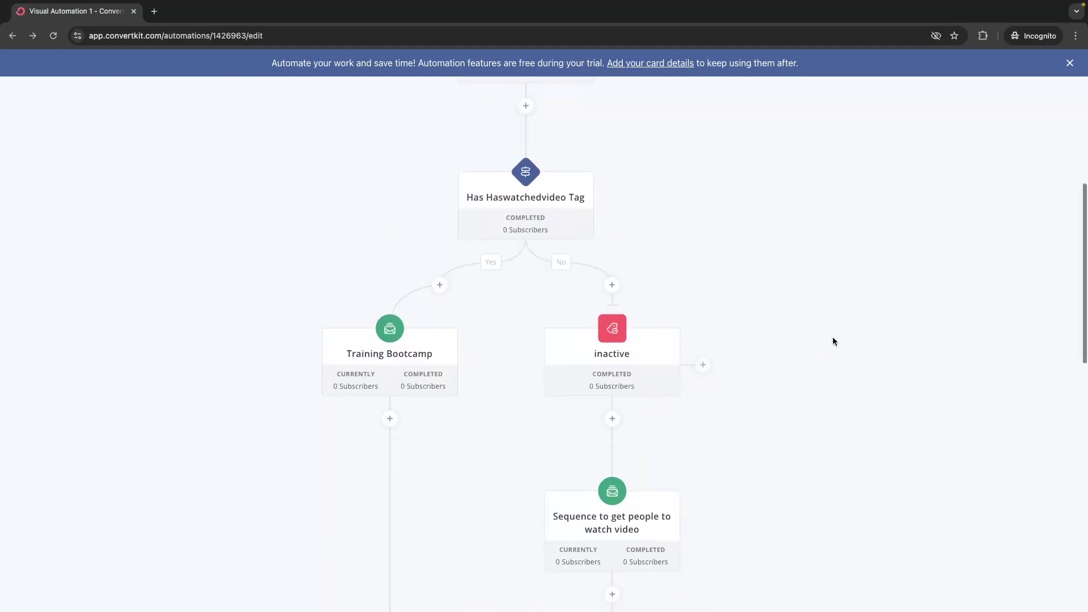
scroll(833, 340, "down", 10)
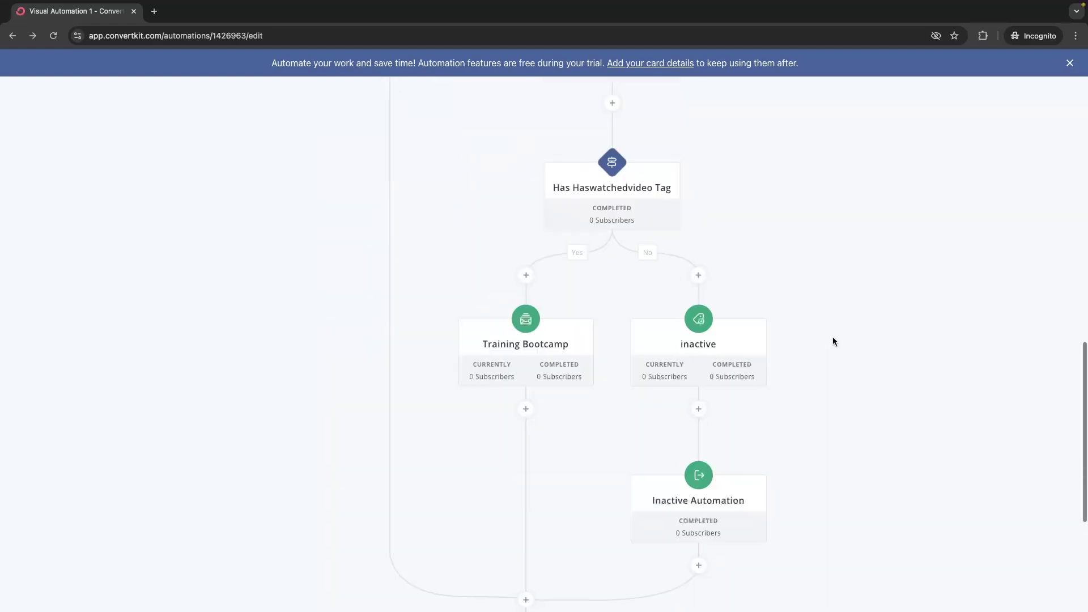
left_click(526, 340)
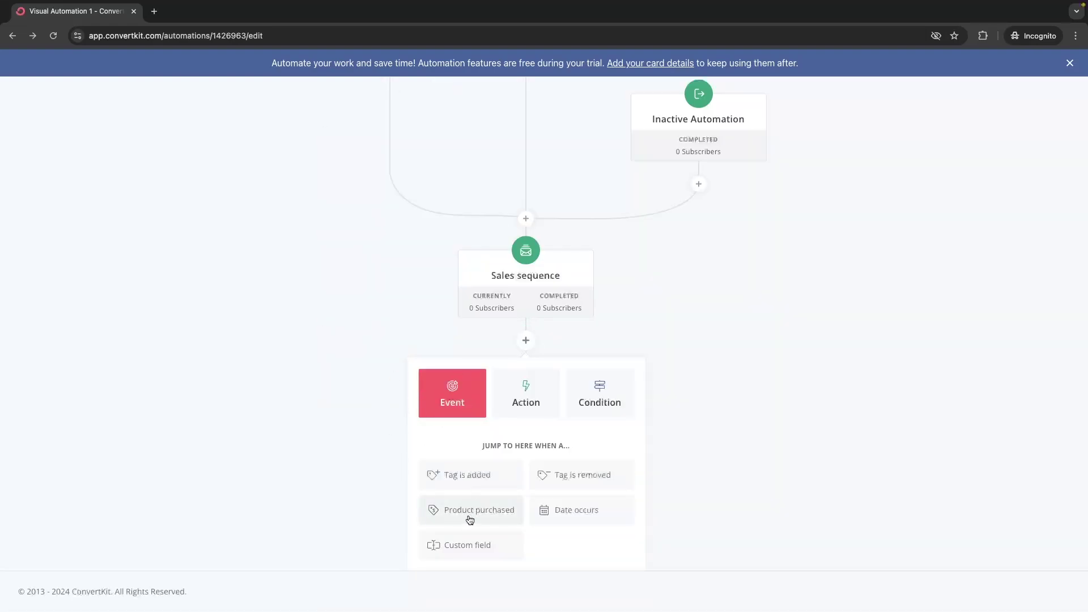
Step: Add a product-purchased event for any product across all integrations, directly after the watch-video sequence
scroll(791, 388, "up", 10)
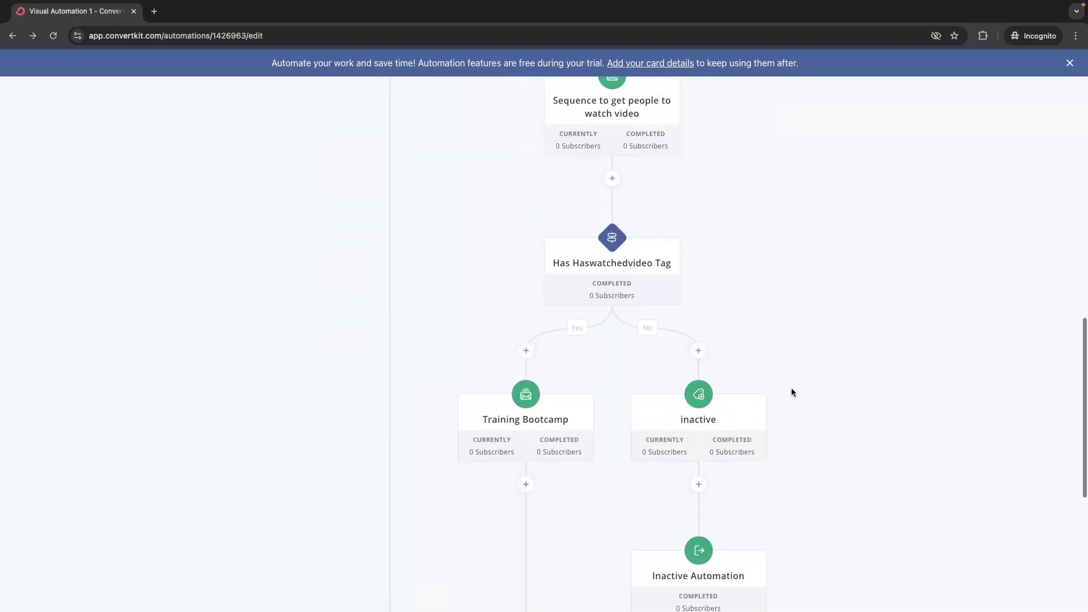
left_click(612, 250)
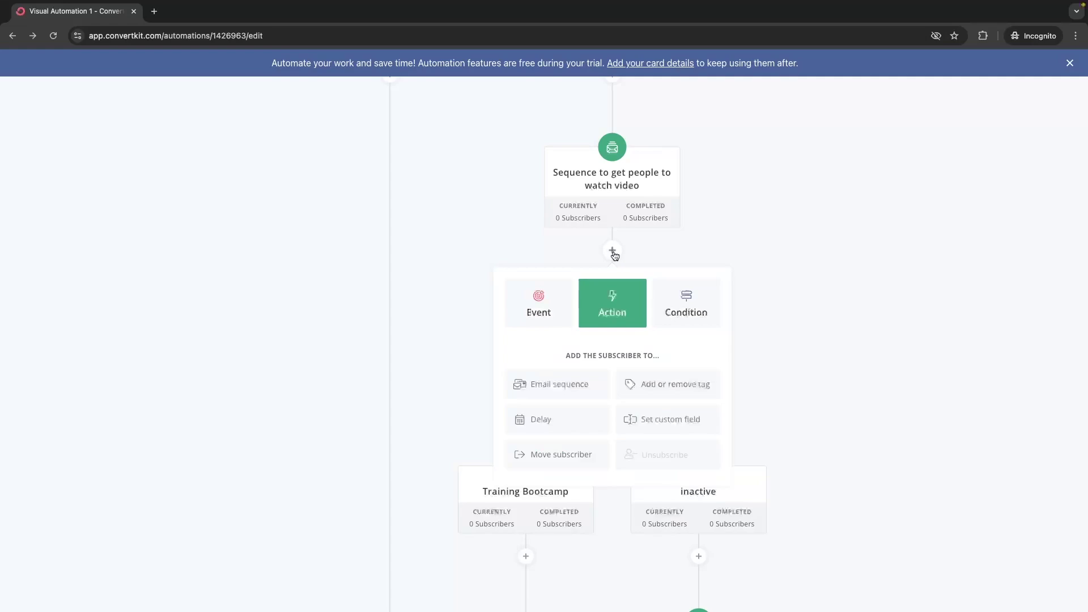
left_click(556, 295)
left_click(556, 419)
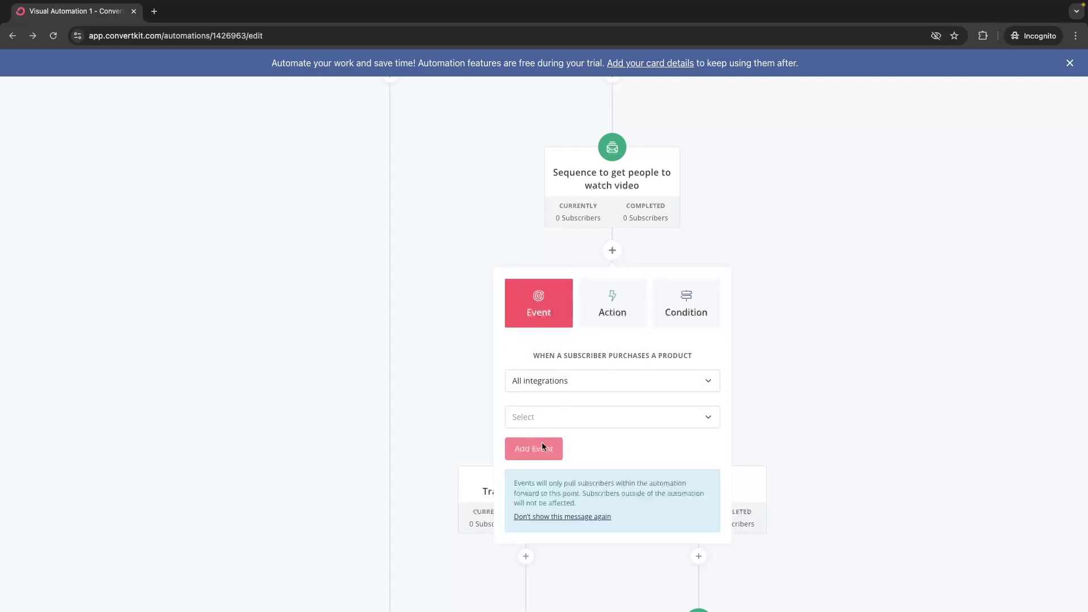
left_click(554, 415)
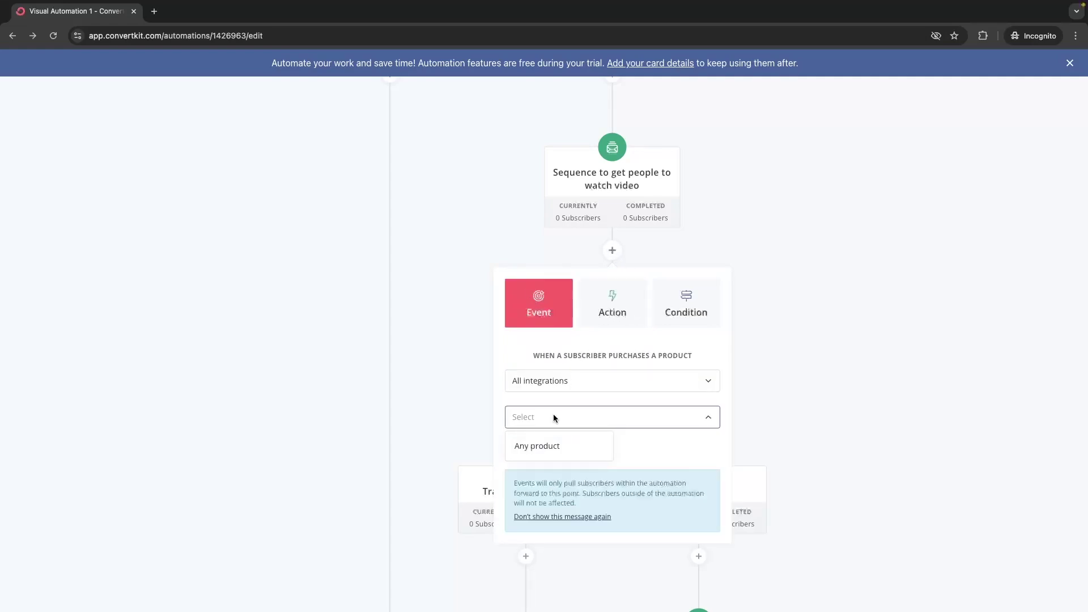
left_click(583, 448)
left_click(540, 449)
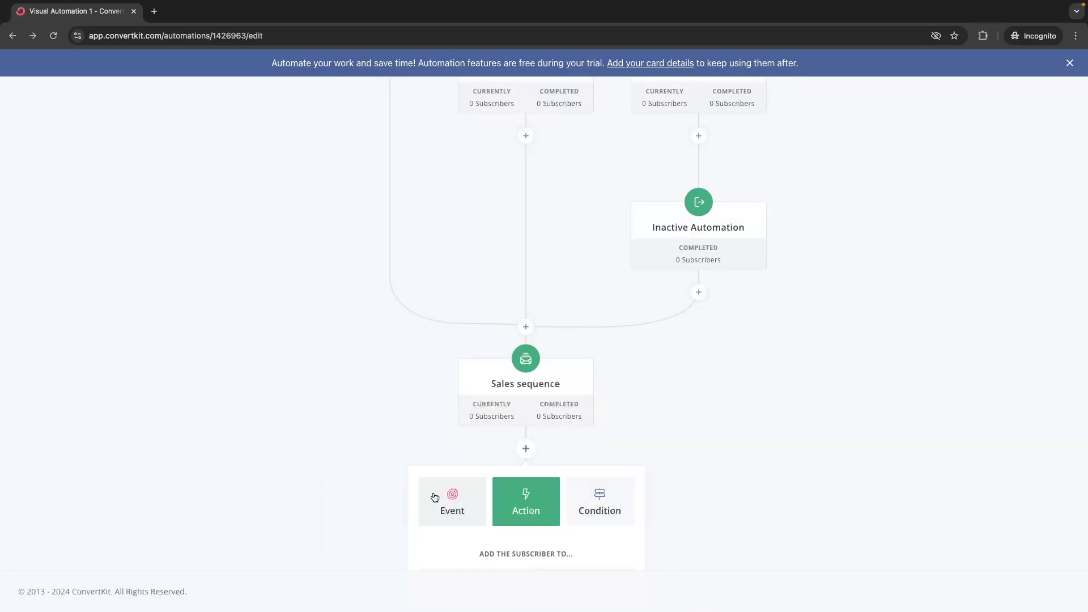
Step: Check the event types available after Sales sequence, and review the branch holding the inactive and Any Product events
left_click(434, 497)
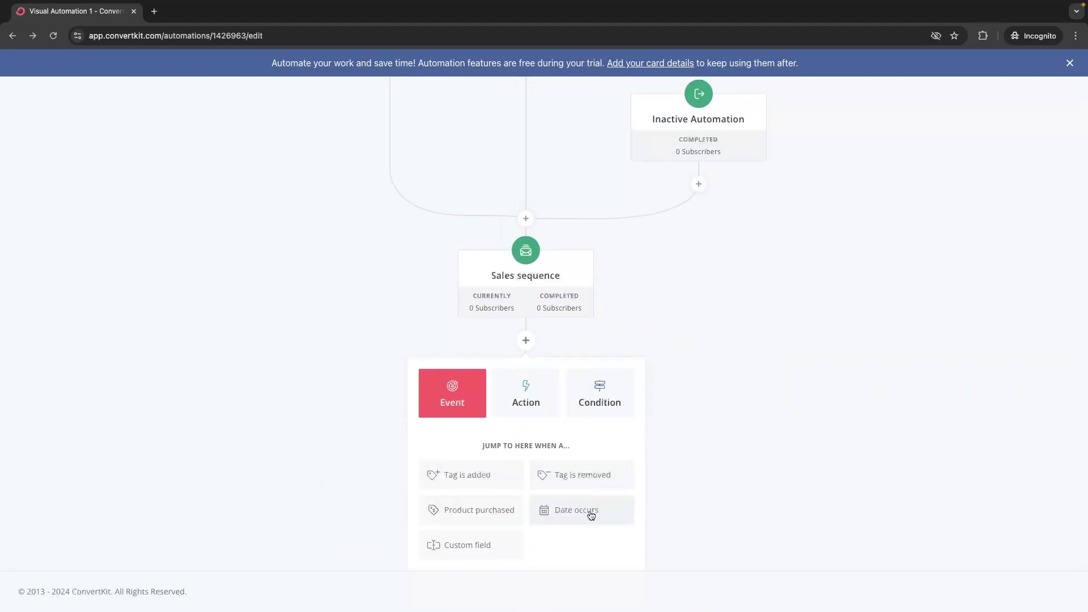
scroll(716, 357, "up", 2)
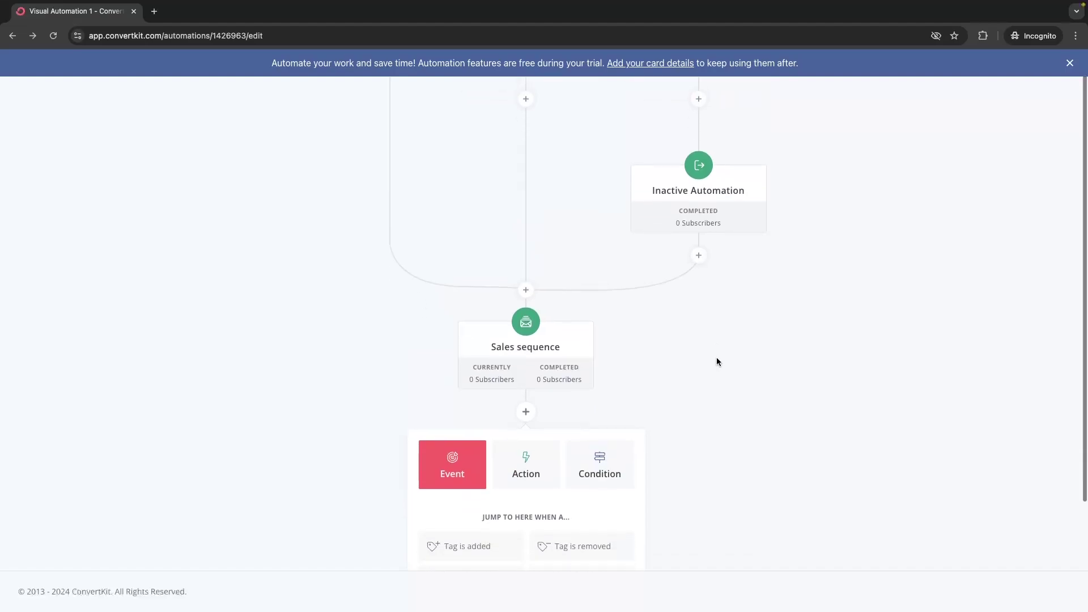
left_click(759, 369)
scroll(759, 371, "up", 4)
scroll(627, 369, "up", 5)
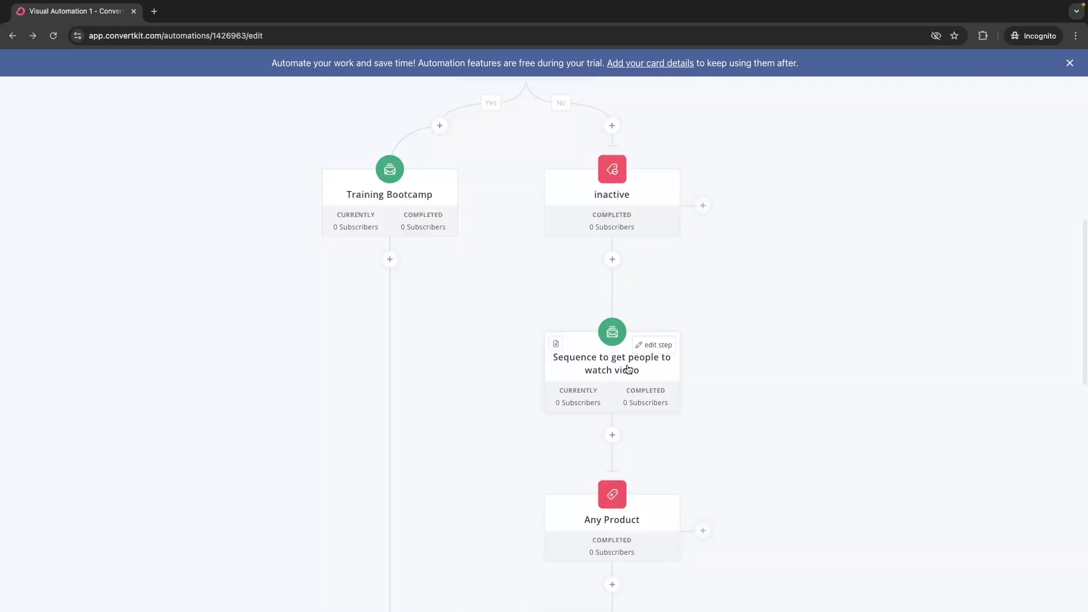
scroll(656, 293, "up", 1)
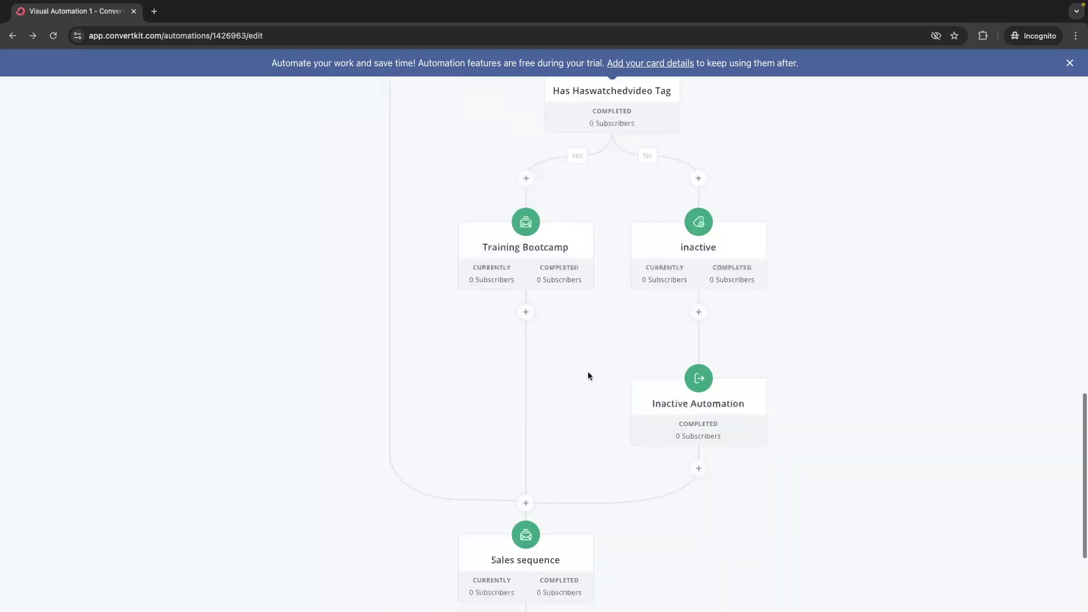
Step: Compare the event, action and condition options available after Sales sequence, and close the step chooser without adding anything
scroll(587, 371, "down", 3)
left_click(526, 465)
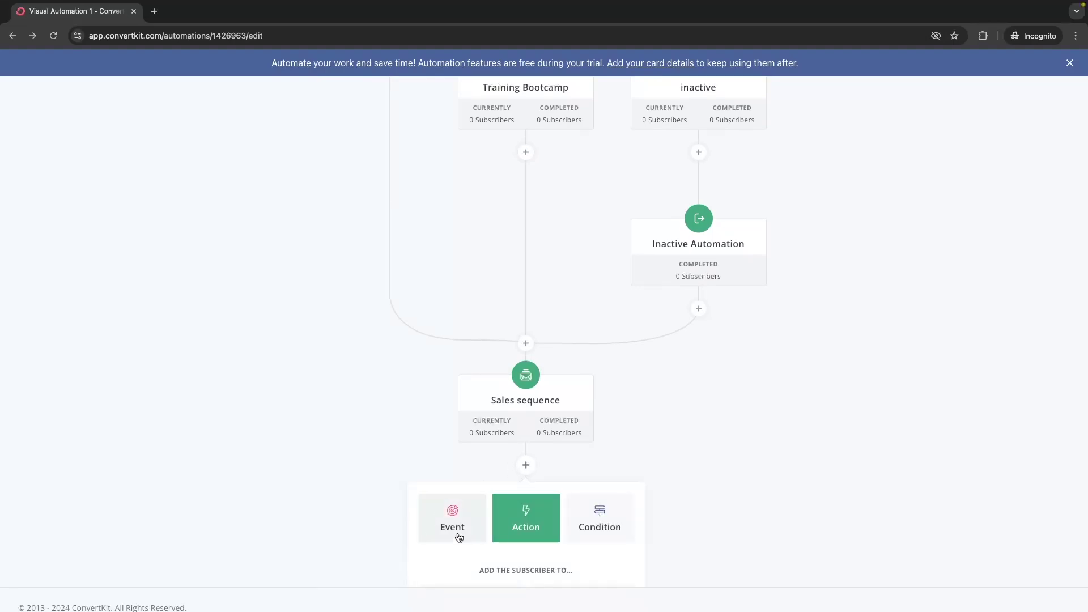
left_click(454, 439)
left_click(501, 434)
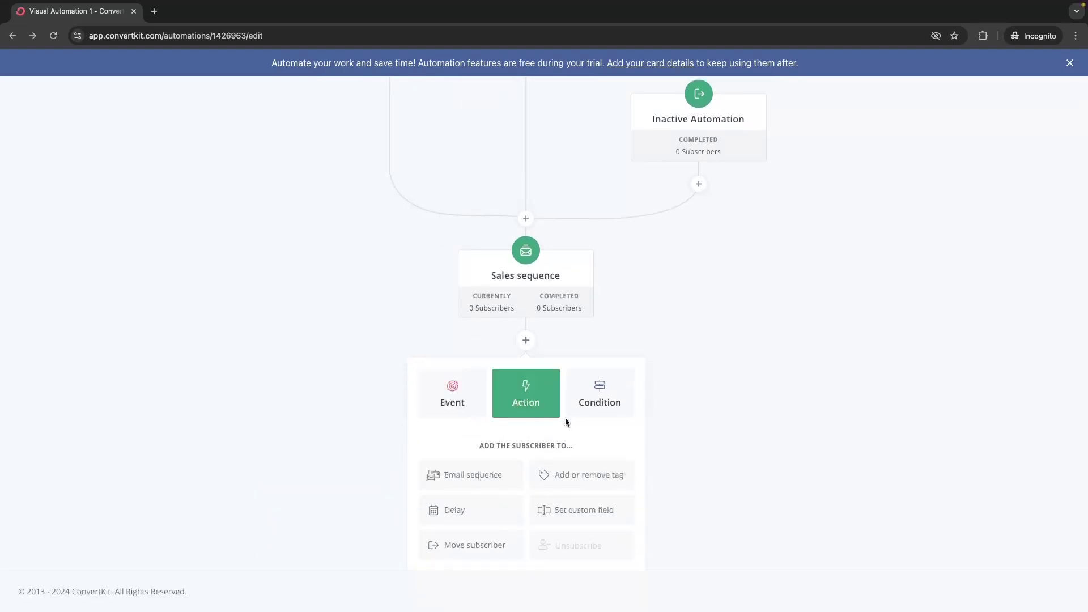
left_click(582, 418)
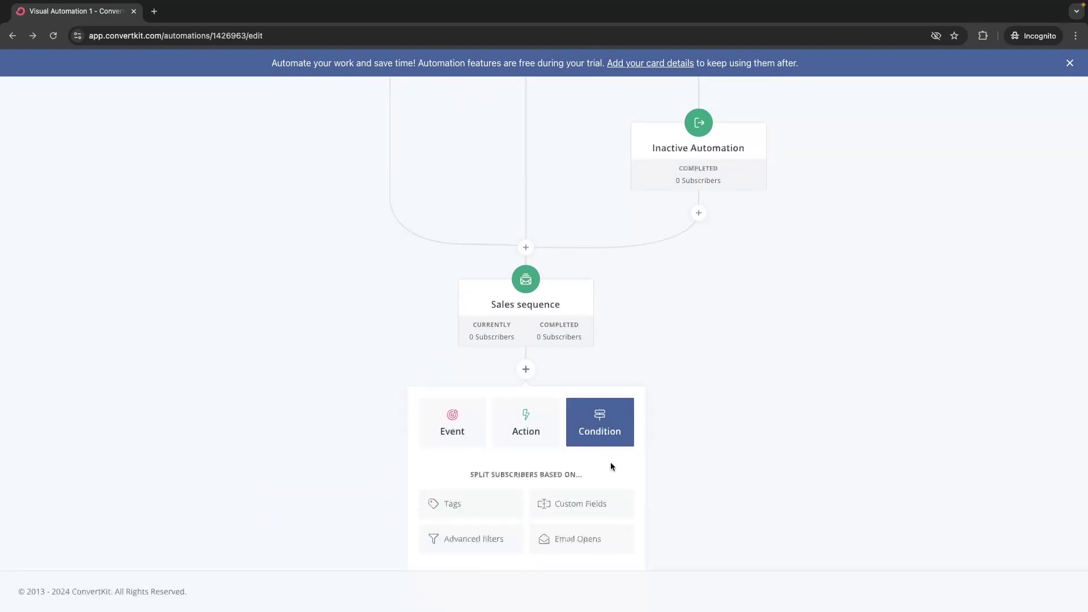
left_click(541, 445)
left_click(464, 438)
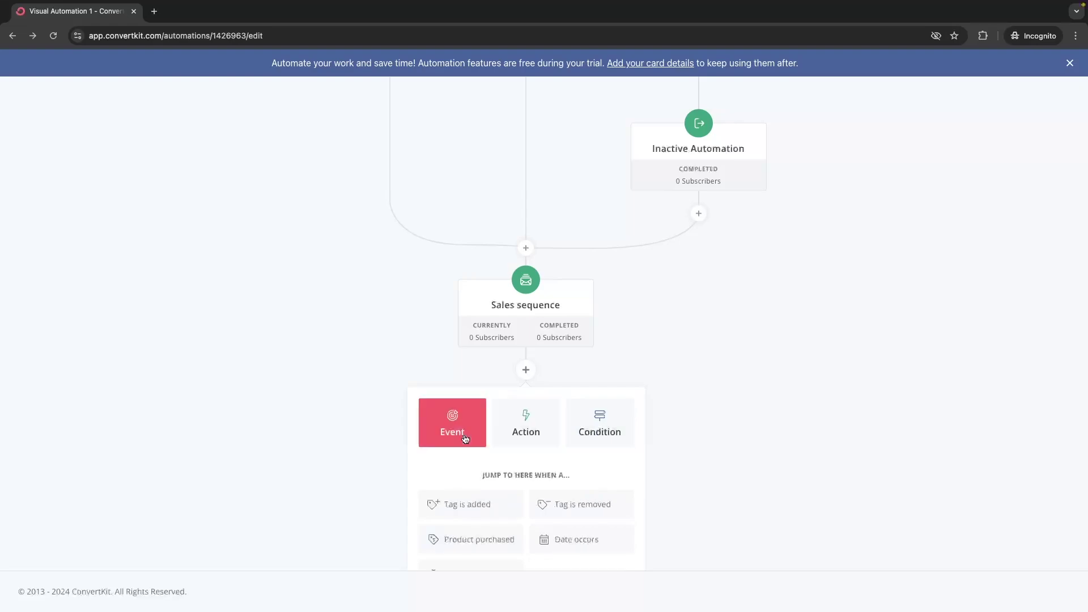
left_click(678, 418)
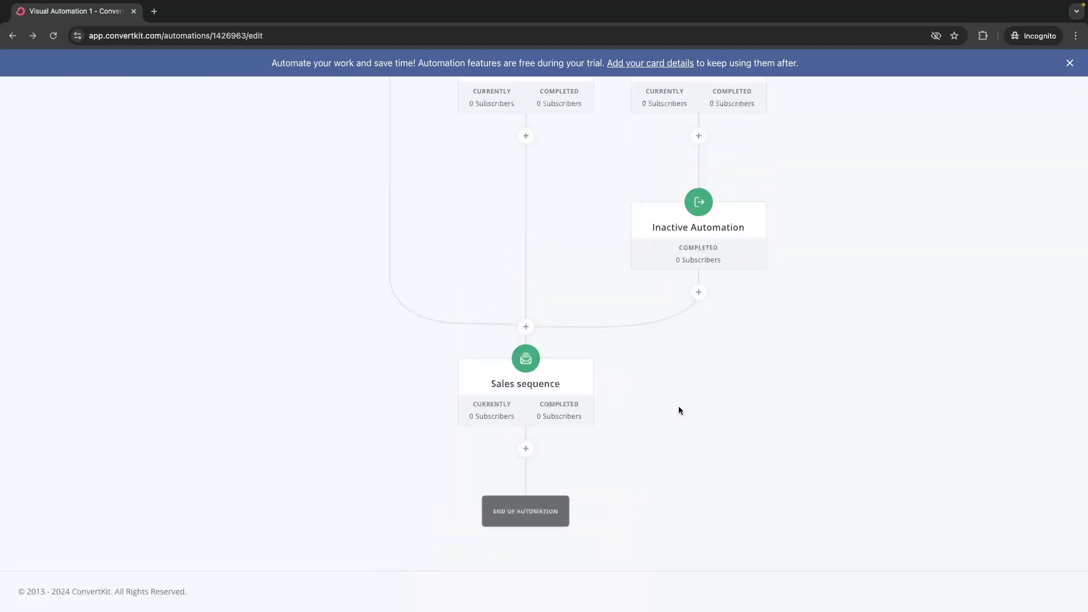